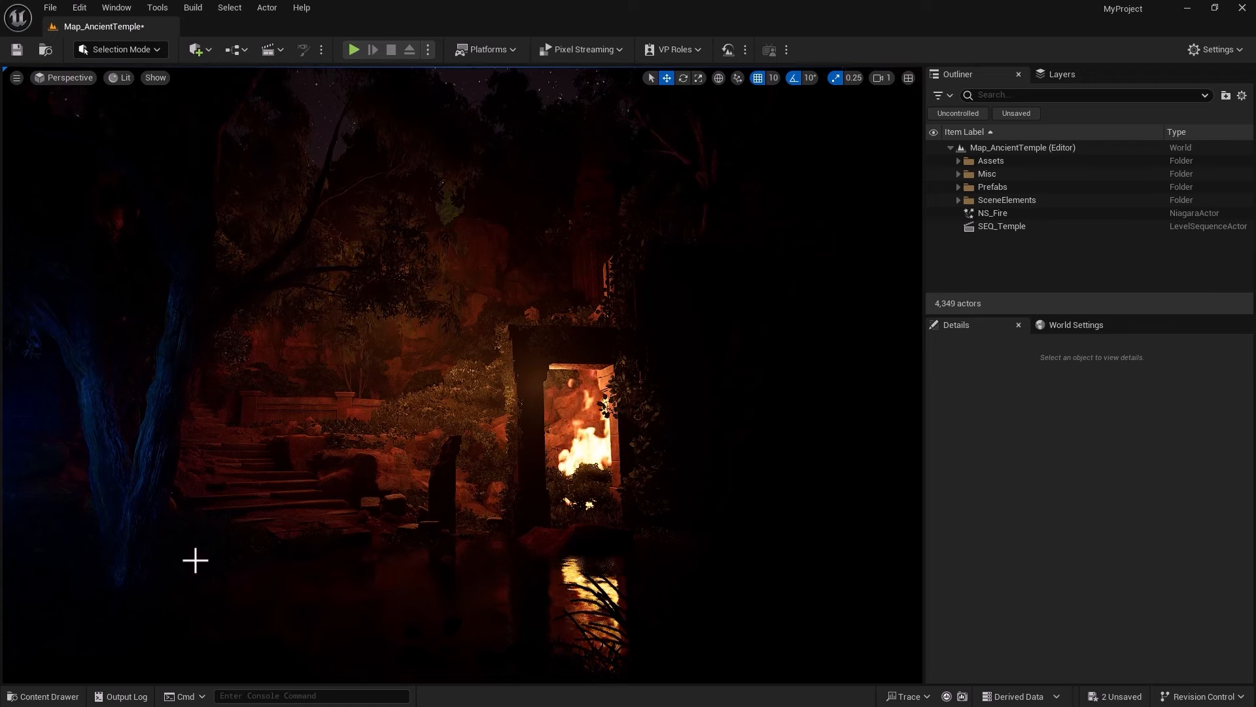
- Create an empty Niagara system in the current content folder and name it NS_Dust
click(60, 697)
right_click(246, 576)
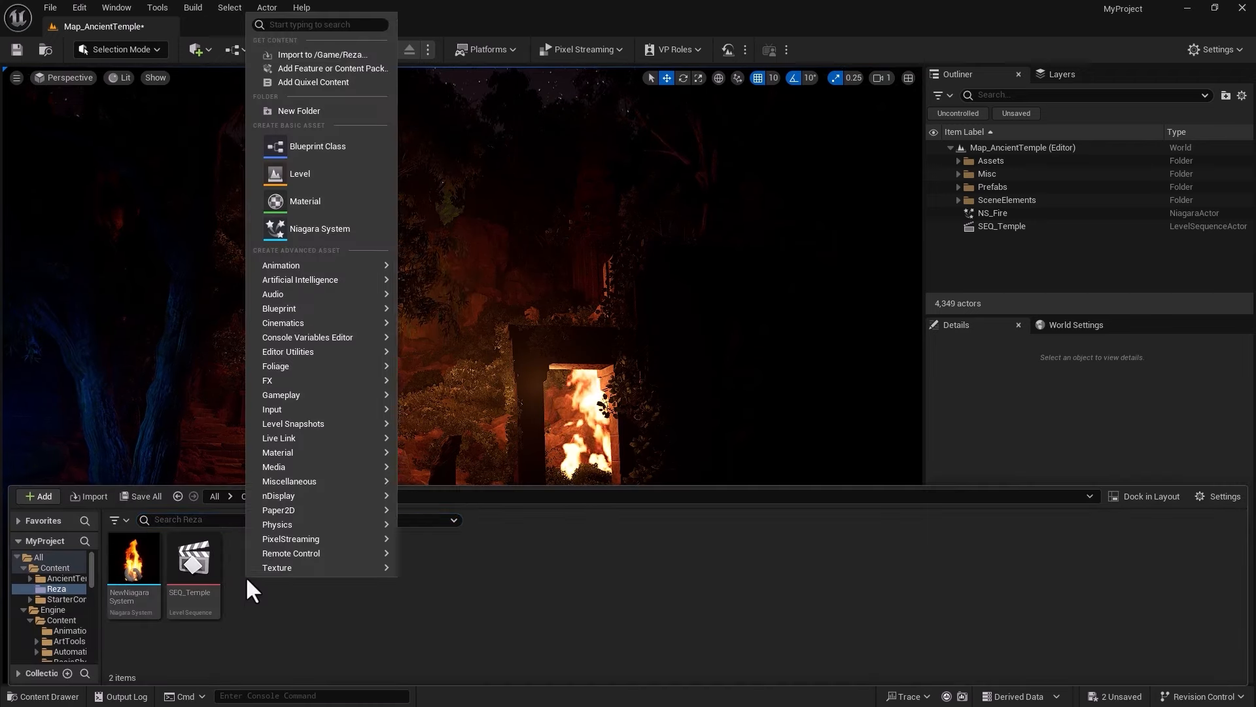
mouse_move(310, 524)
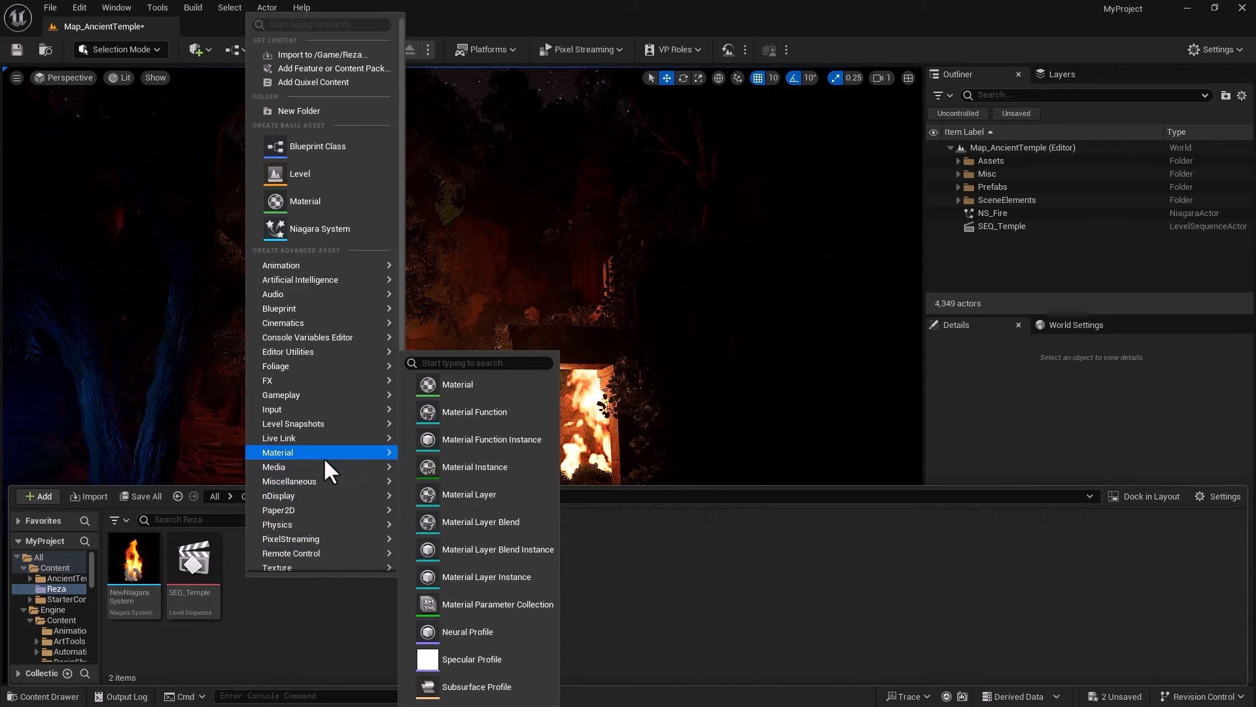
click(318, 230)
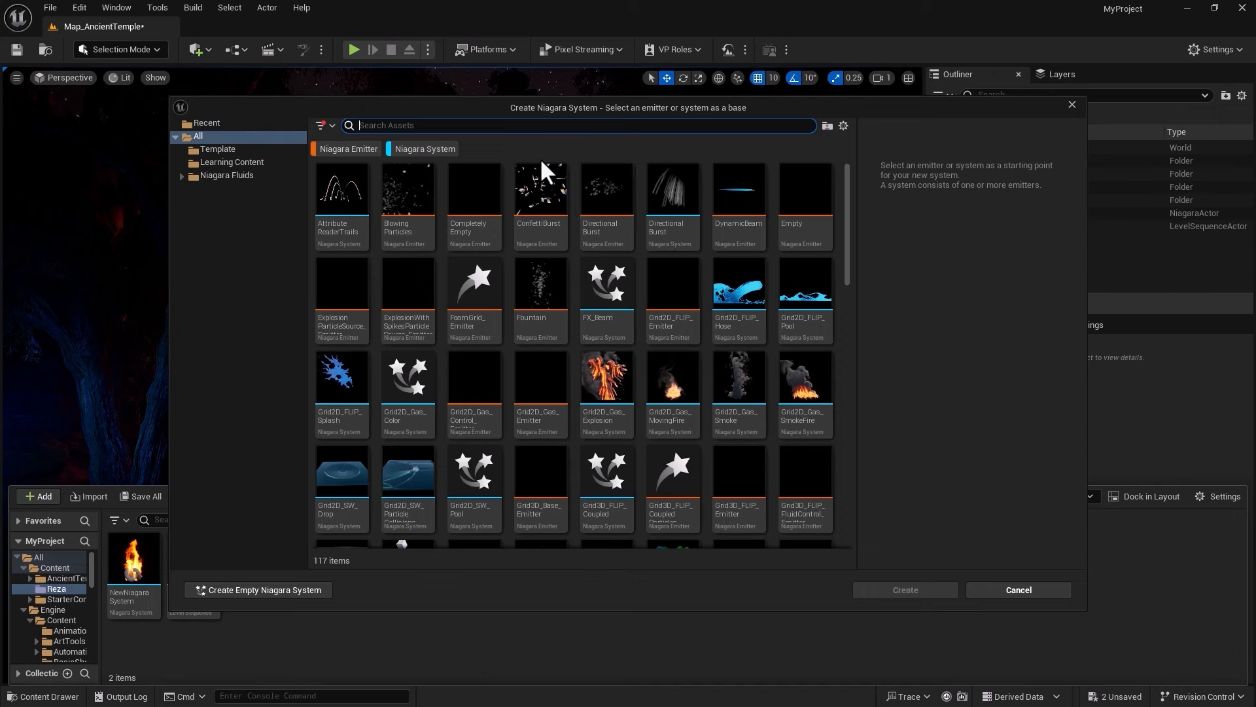
click(255, 587)
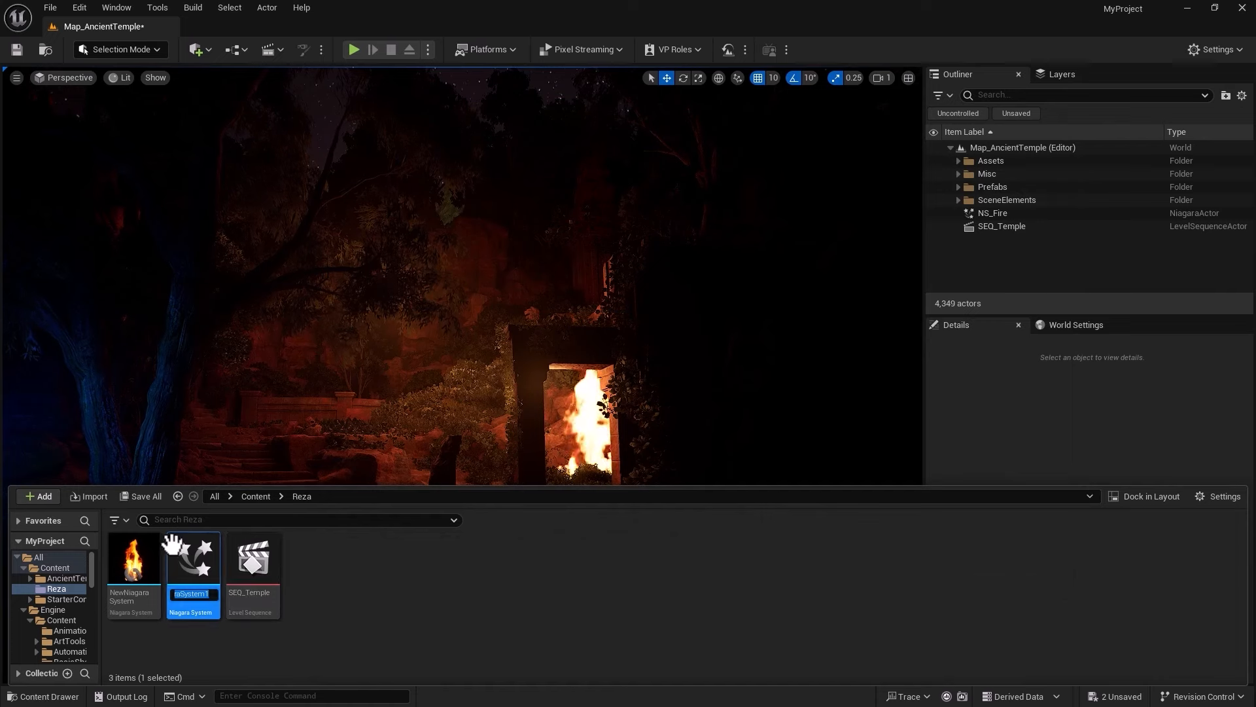
text(NS_)
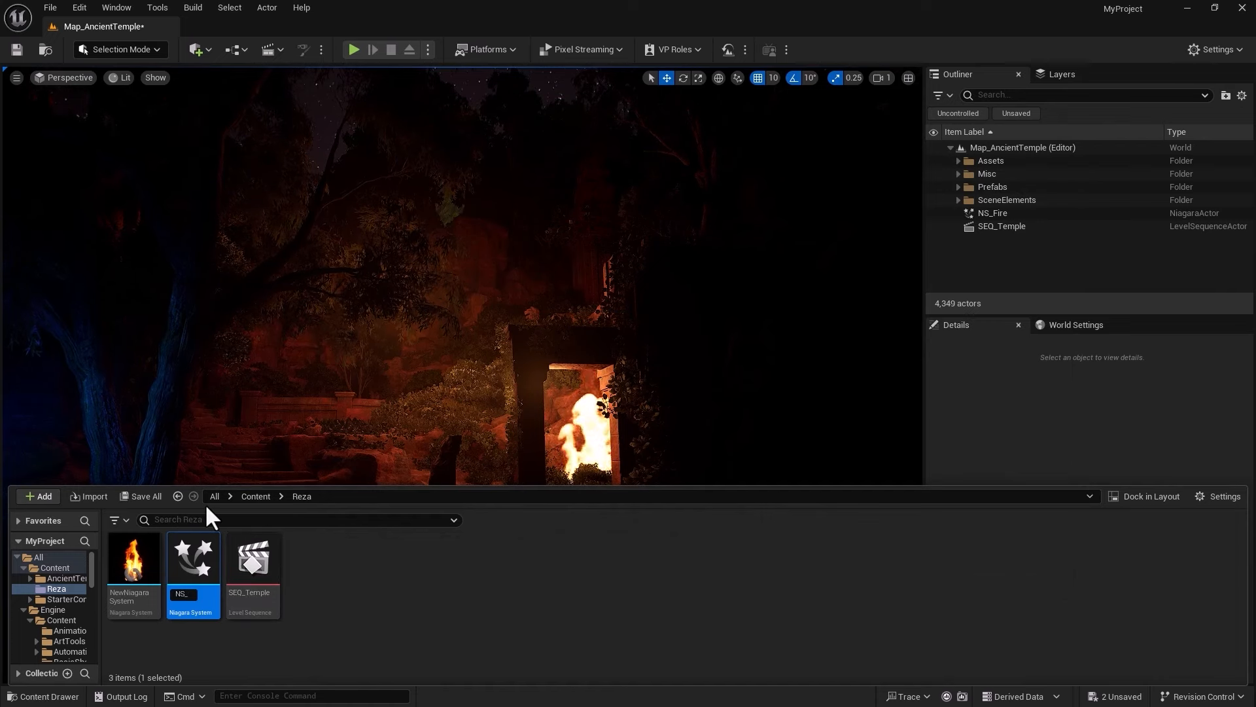
text(Dust)
key(Return)
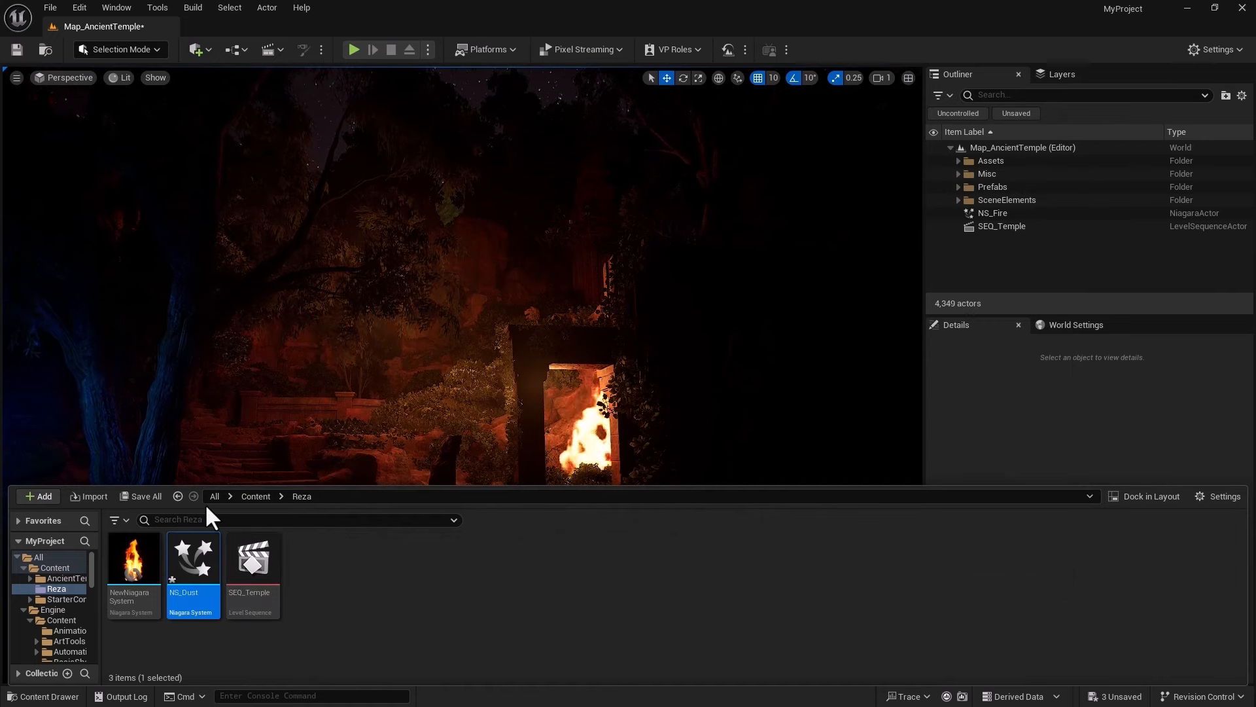
- Open NS_Dust for editing and add an empty Niagara emitter, placed beside the system node
double_click(190, 560)
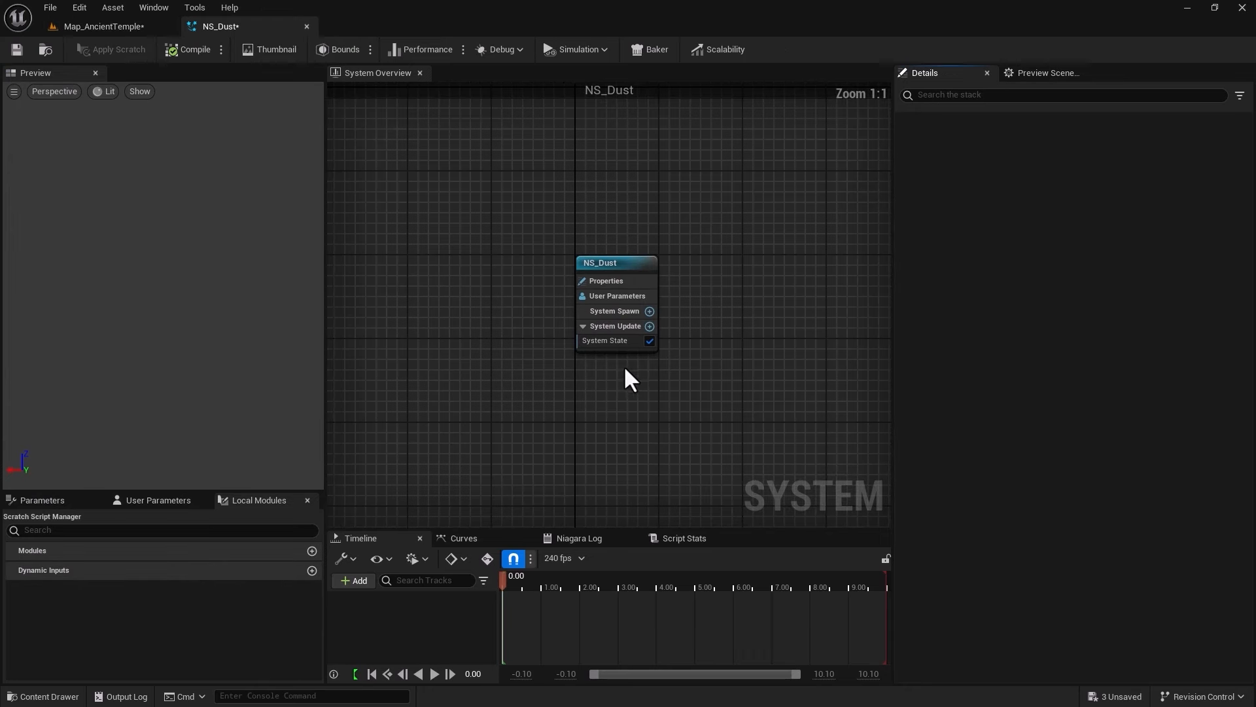
scroll(626, 370, up, 7)
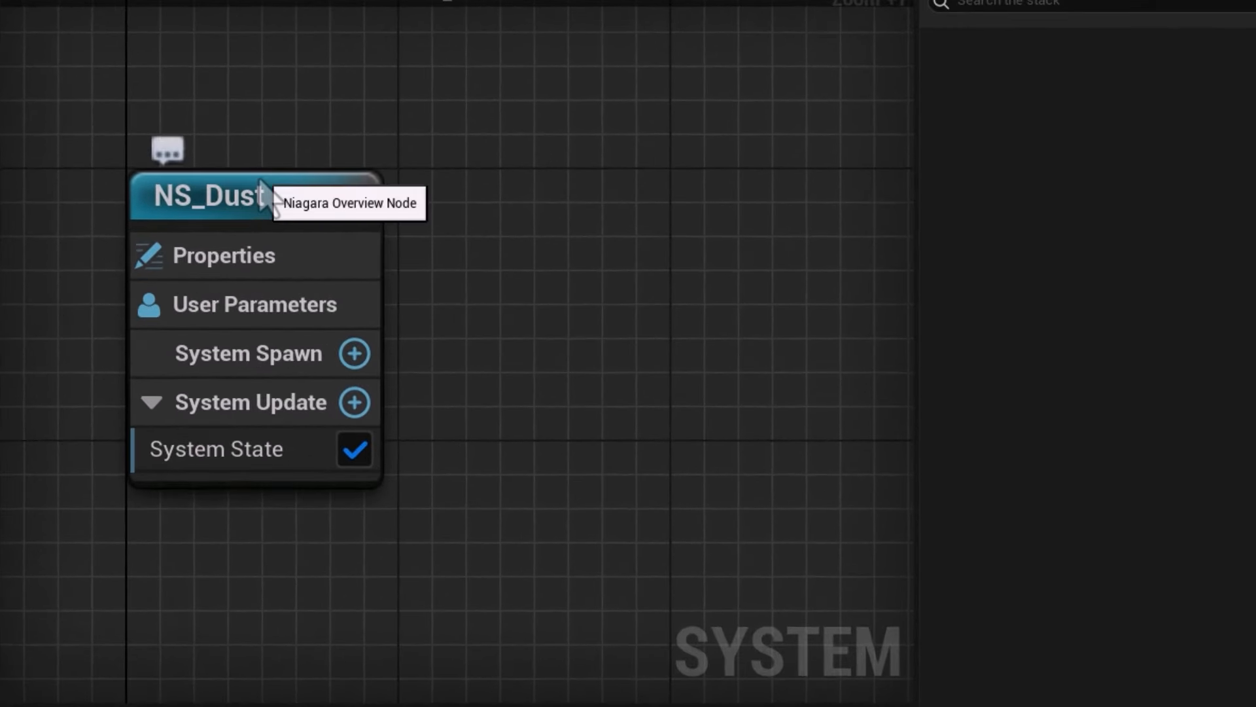
key(e)
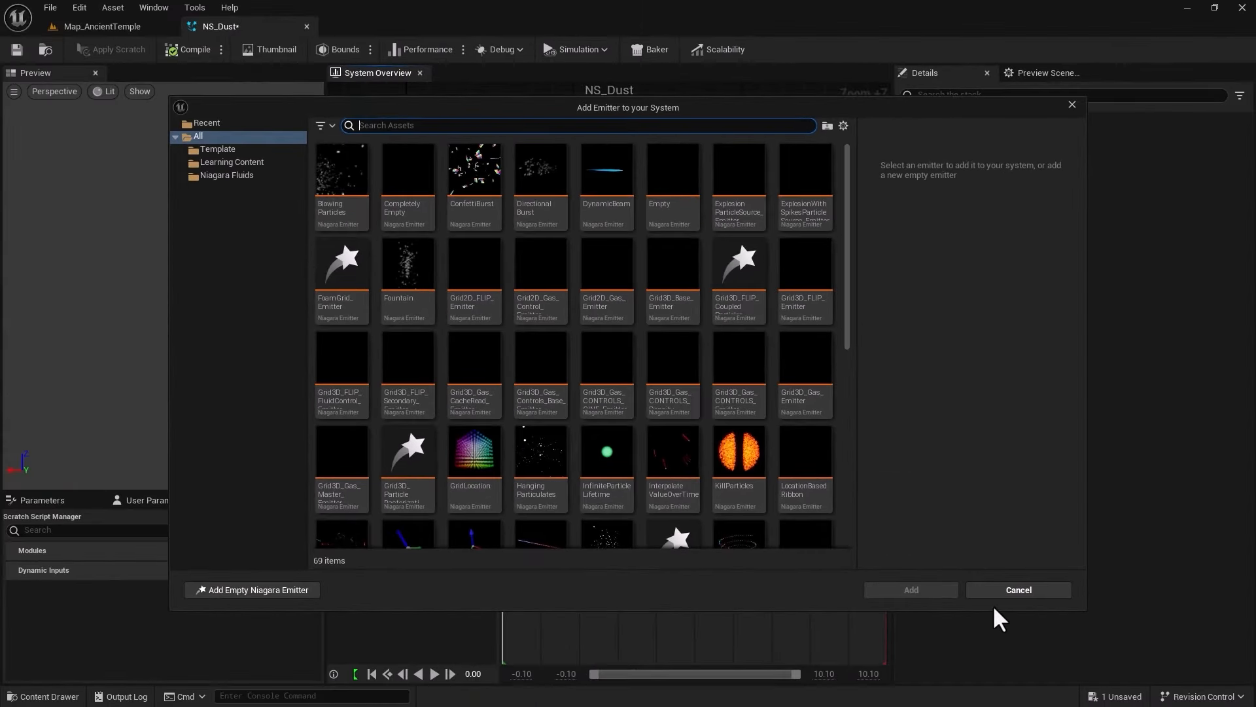
click(1001, 591)
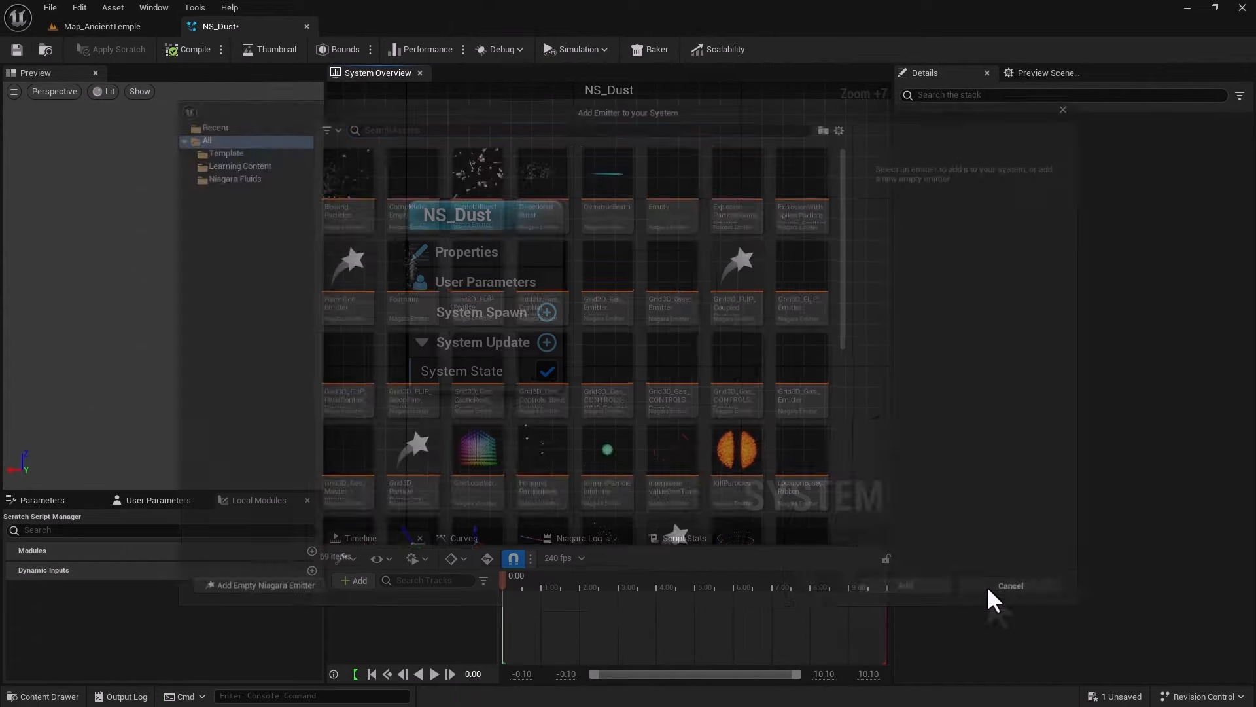
right_click(617, 230)
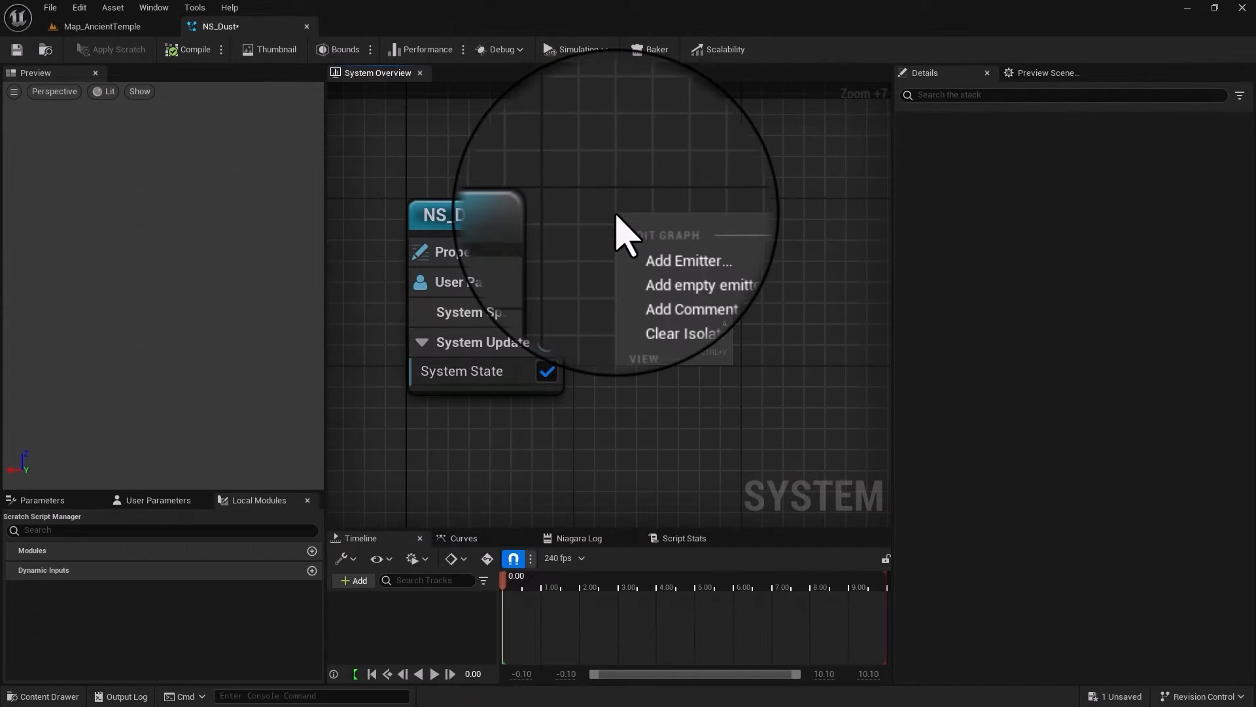
click(634, 239)
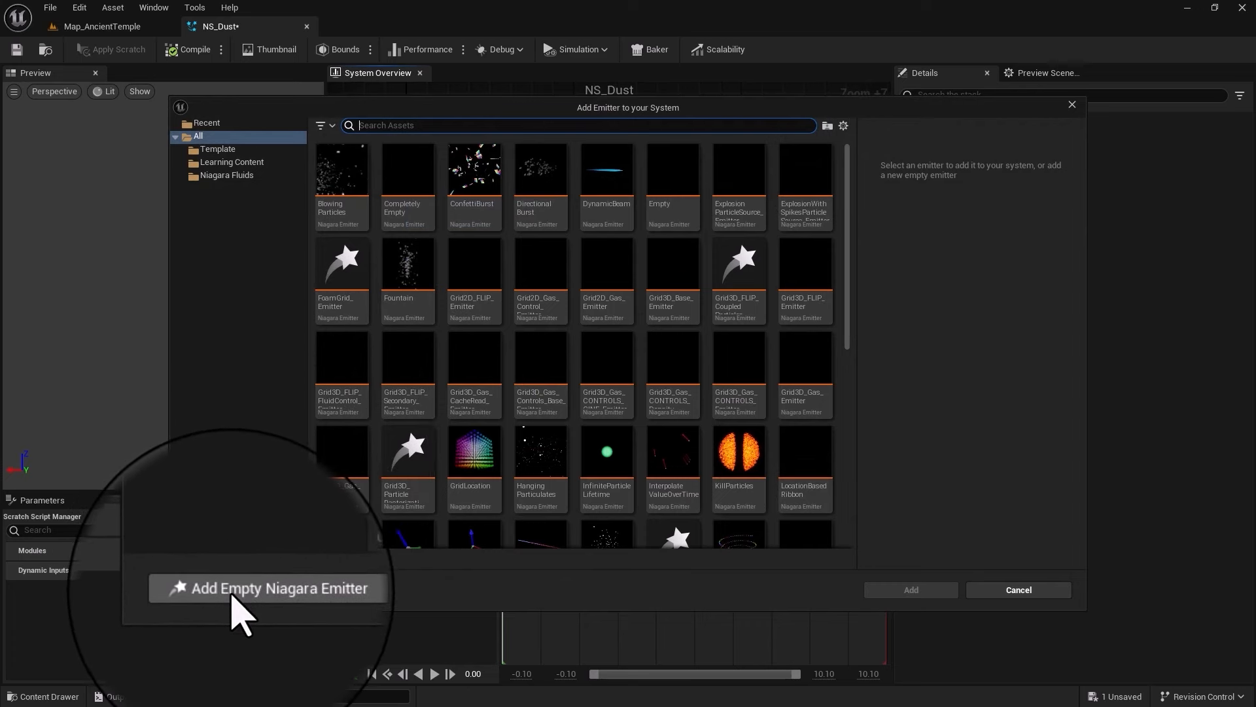
click(232, 592)
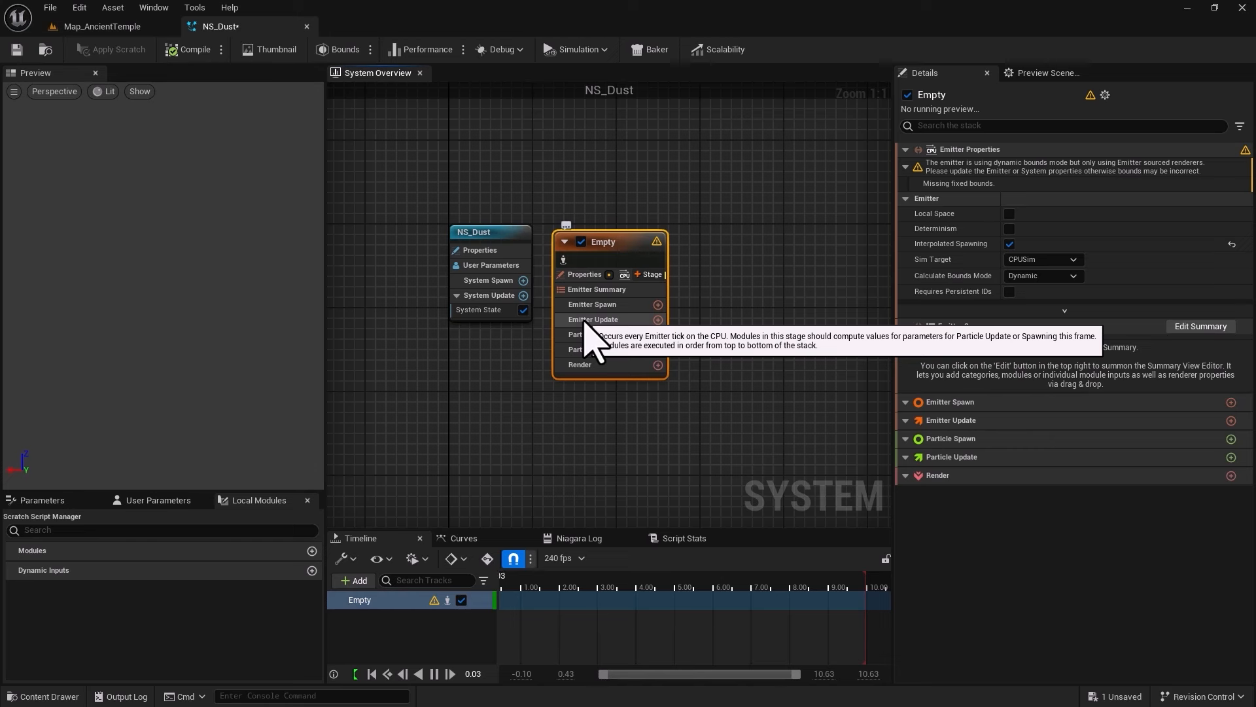
drag(597, 244, 608, 236)
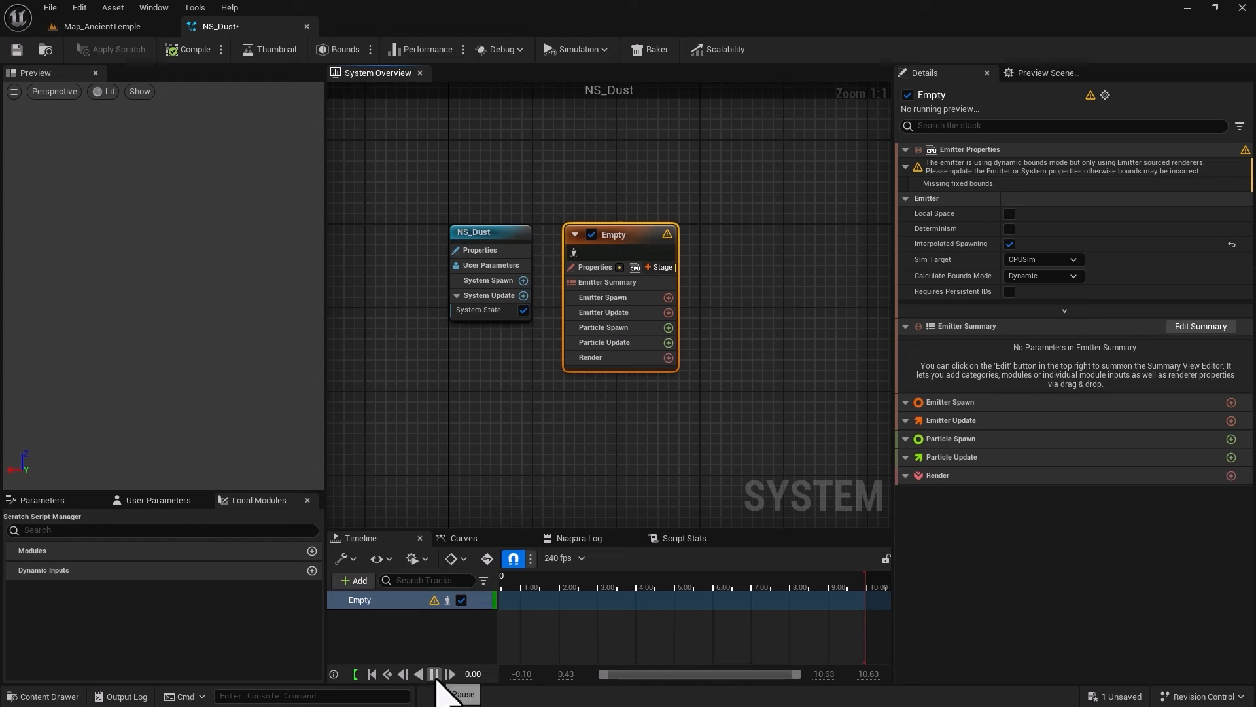
- Pause the preview playback and enable Determinism on both the empty emitter and the NS_Dust system
click(434, 673)
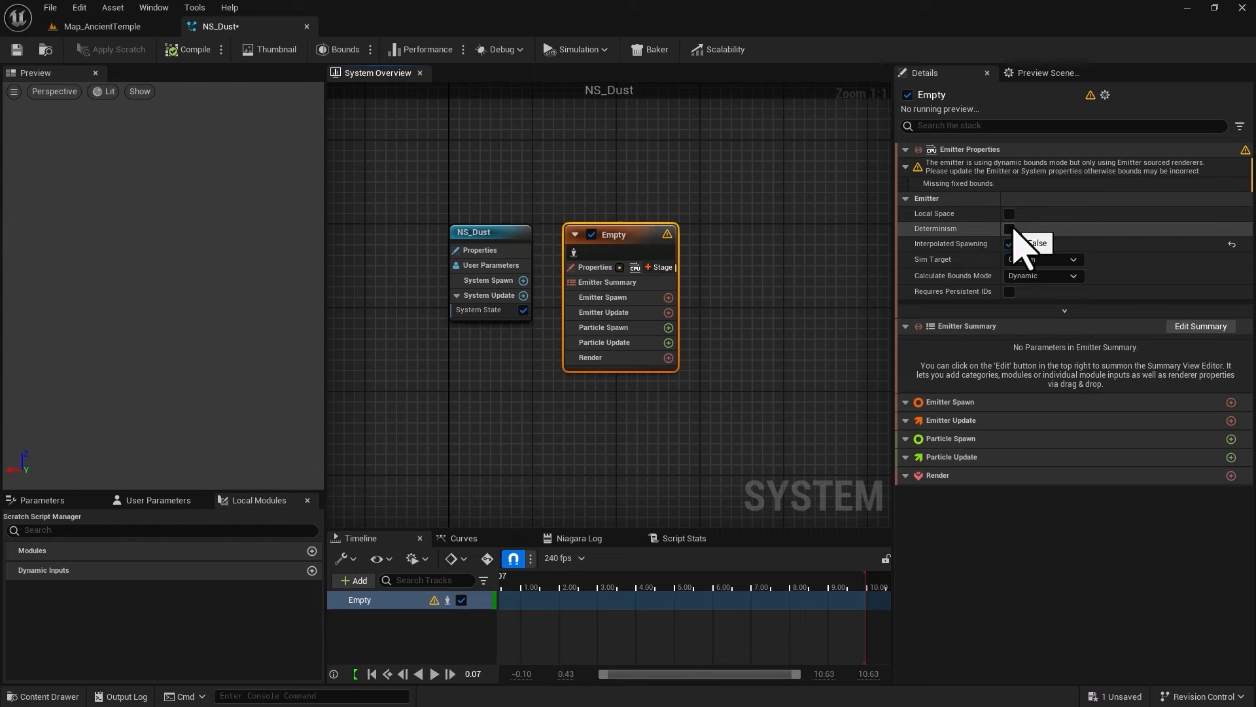
click(1011, 228)
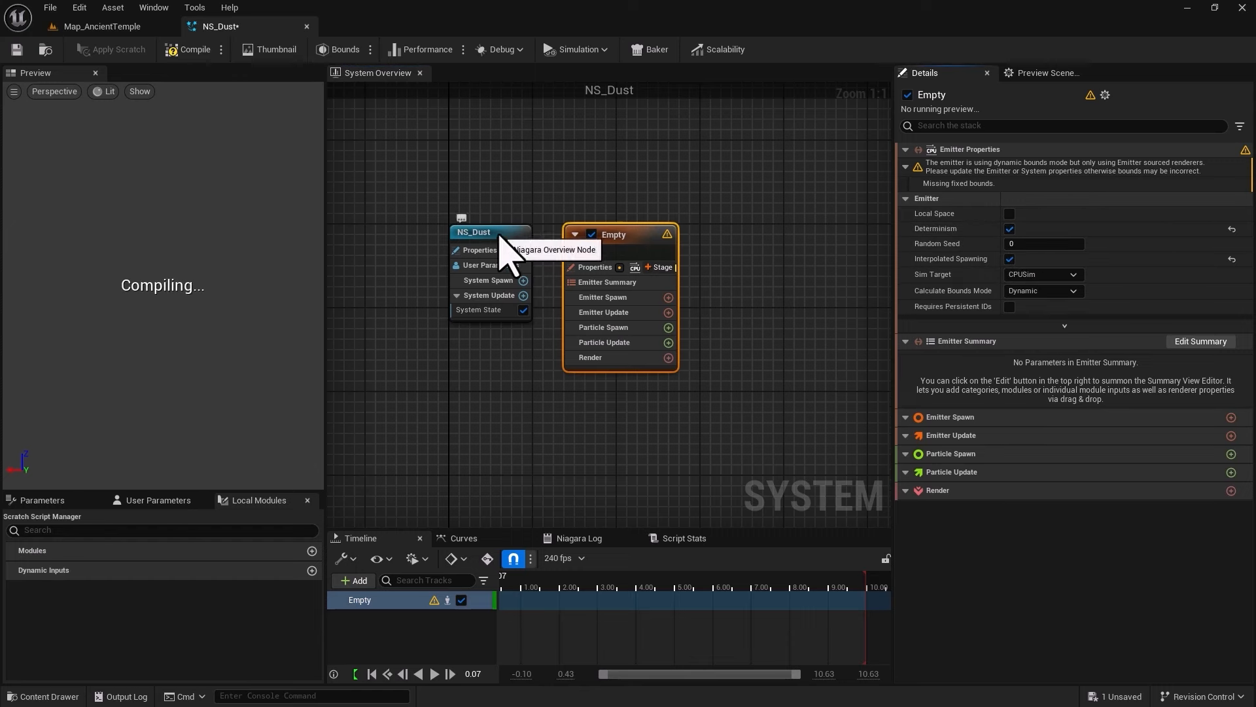
click(500, 237)
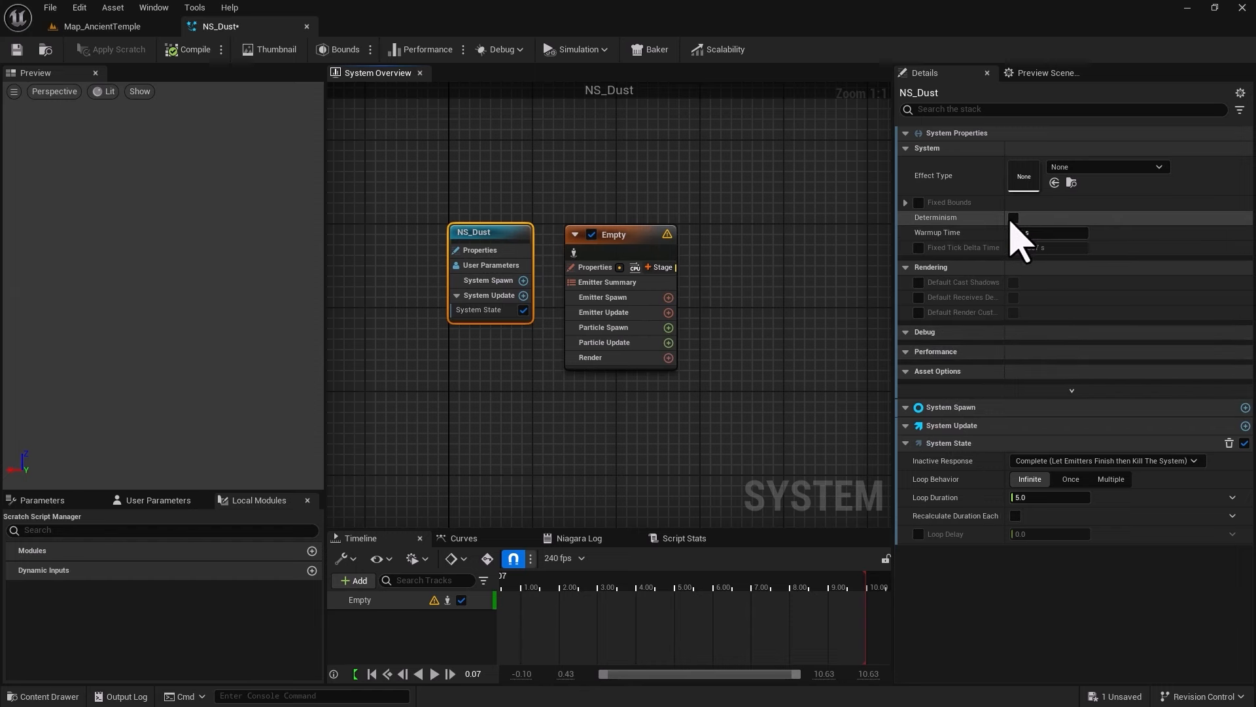
click(1014, 217)
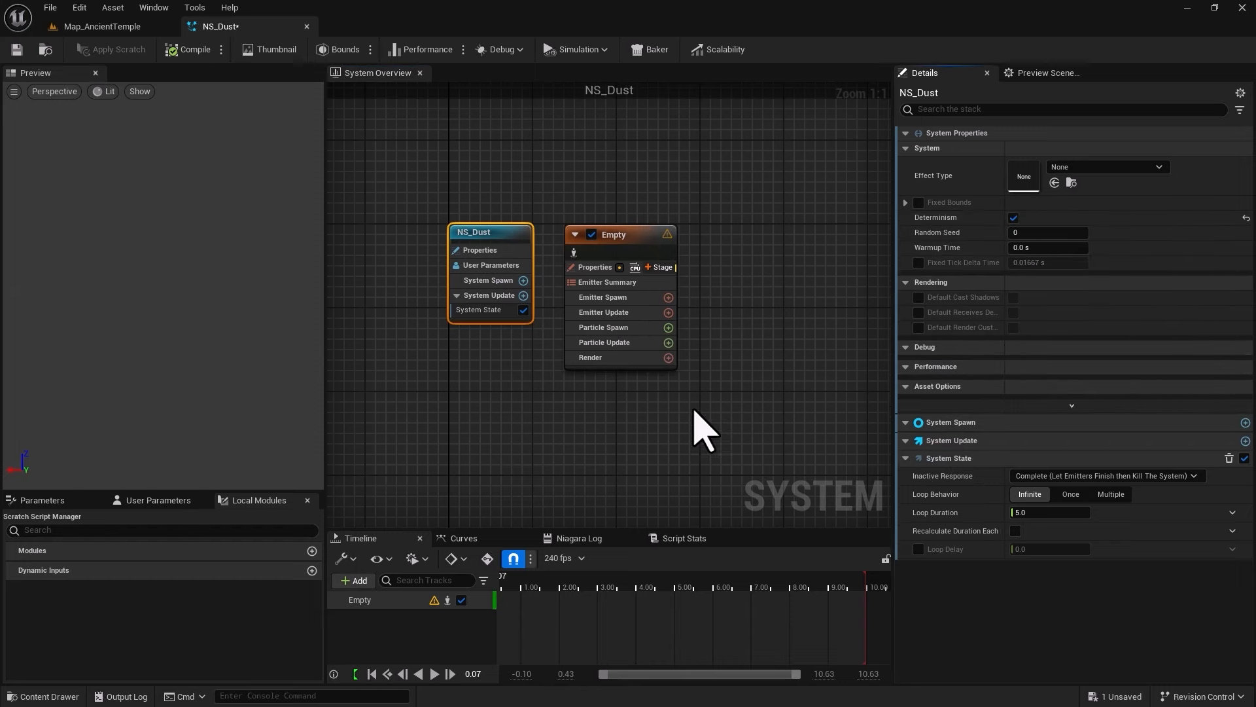
- Rename the empty emitter as Dust_Emitter
click(620, 246)
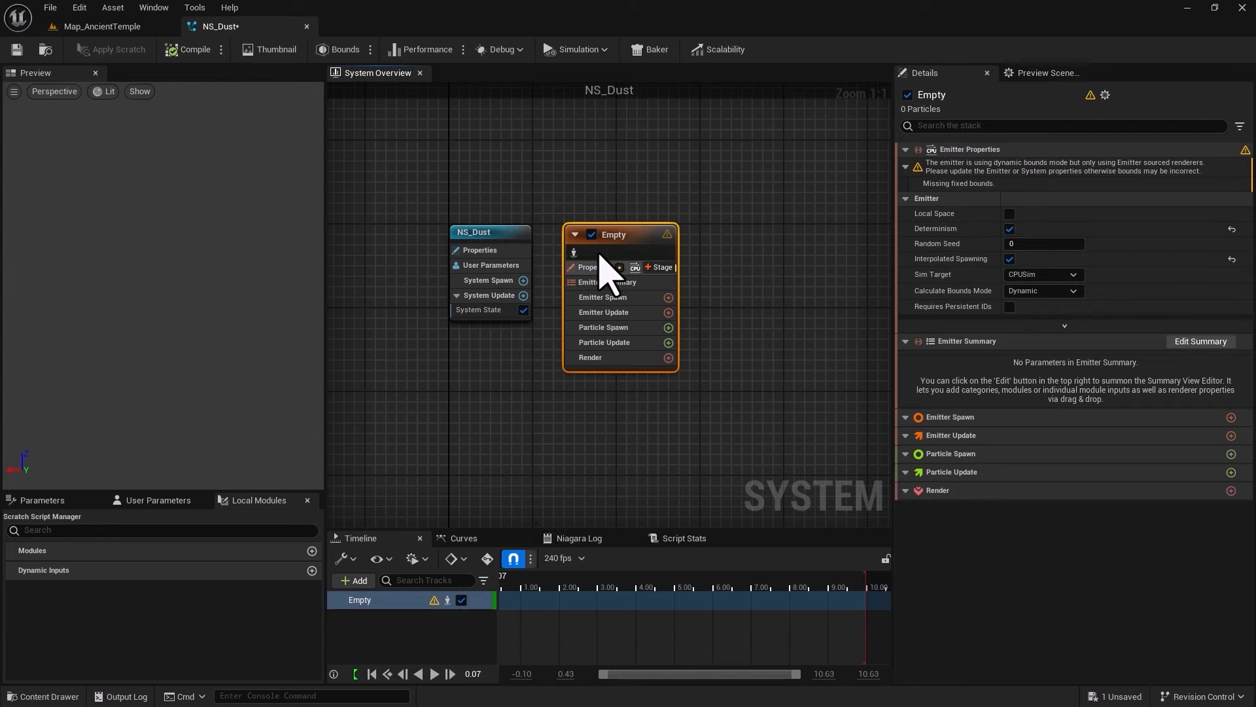
double_click(611, 236)
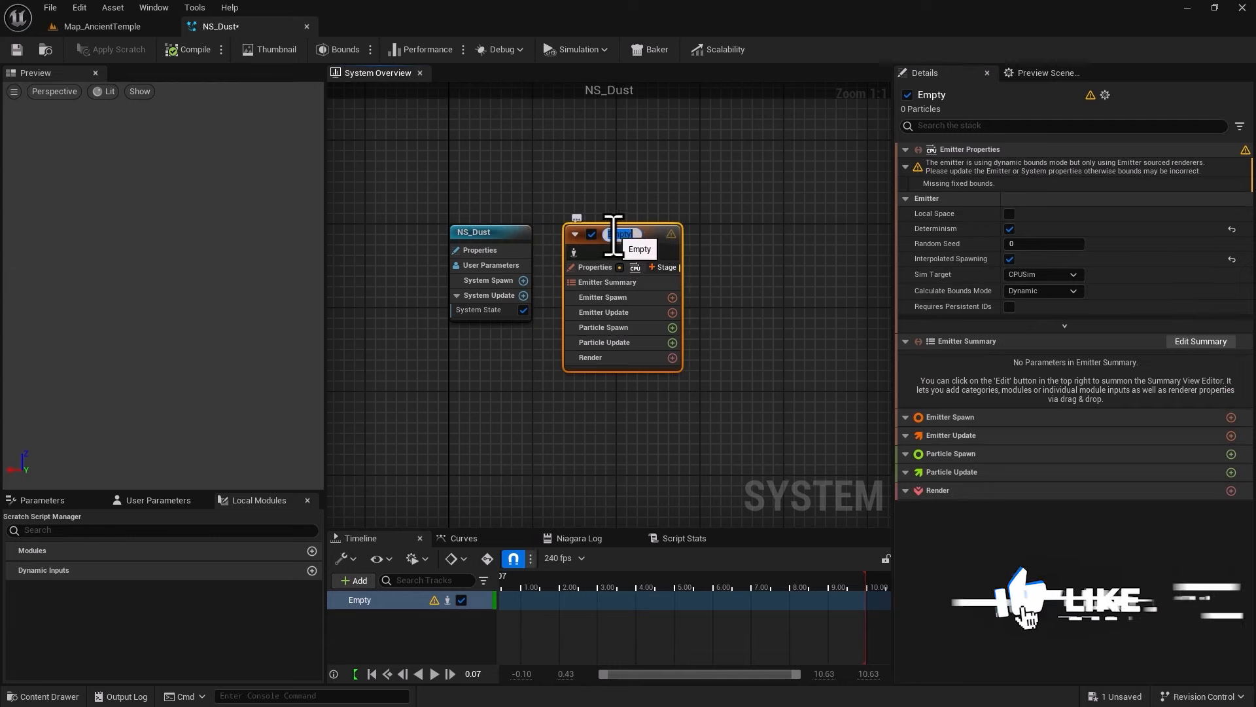
right_click(615, 234)
click(606, 234)
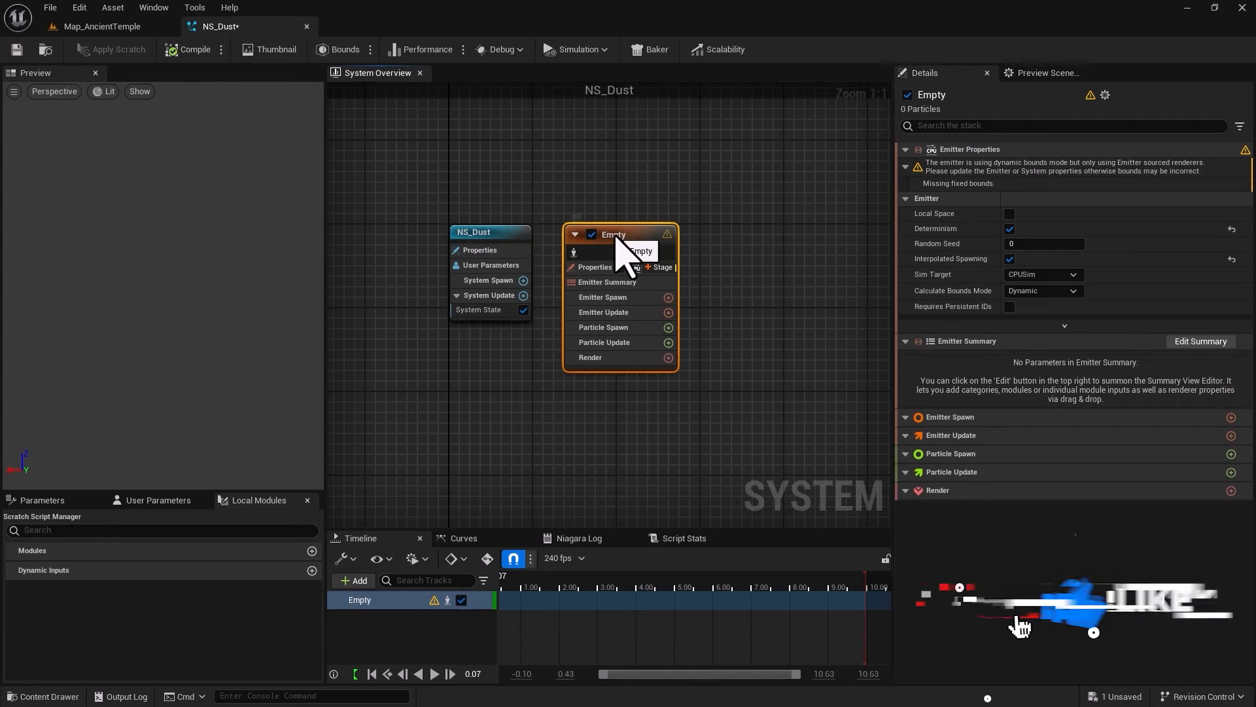
double_click(615, 234)
text(Dust_Emitter)
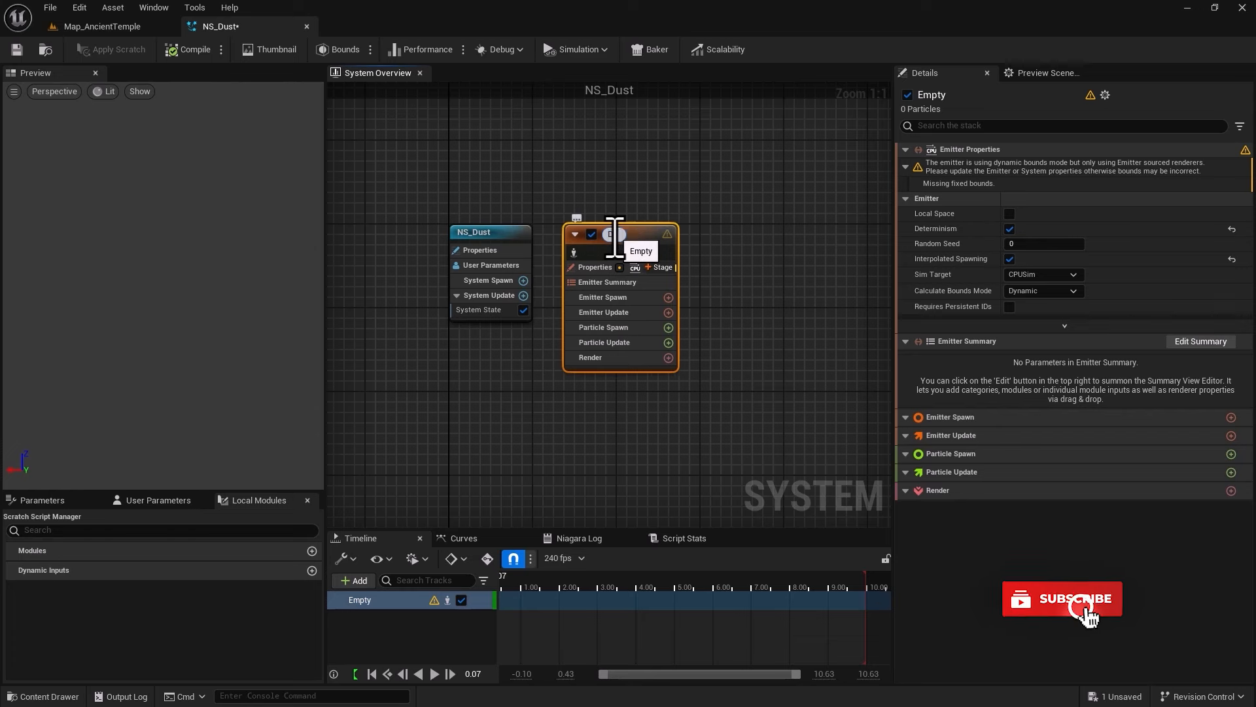
key(Return)
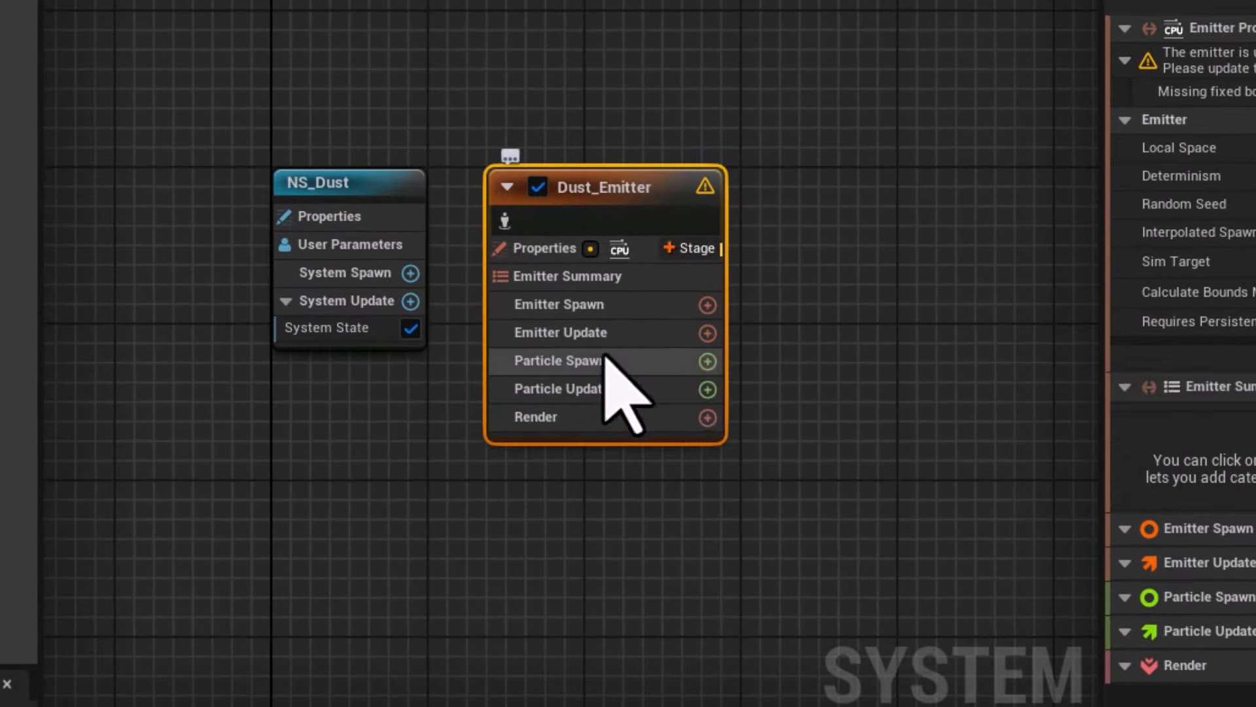
- Add an Emitter State module to the Emitter Update group of Dust_Emitter
click(707, 334)
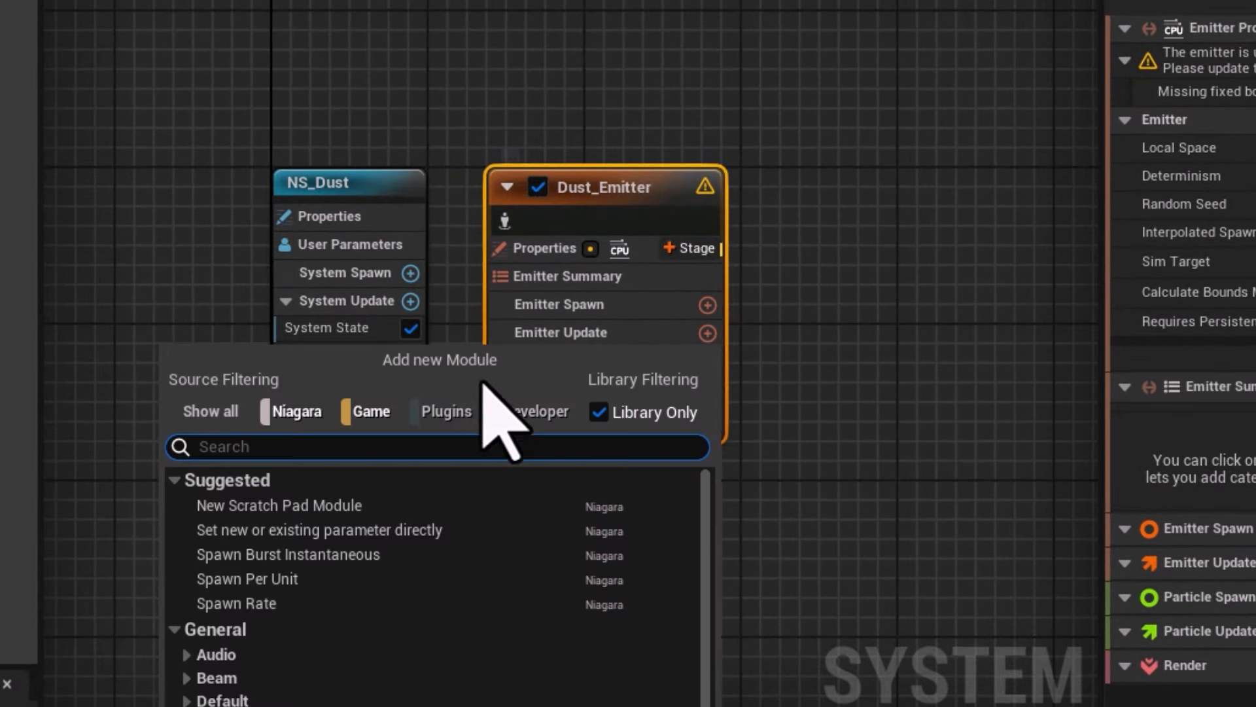
text(Emitter State)
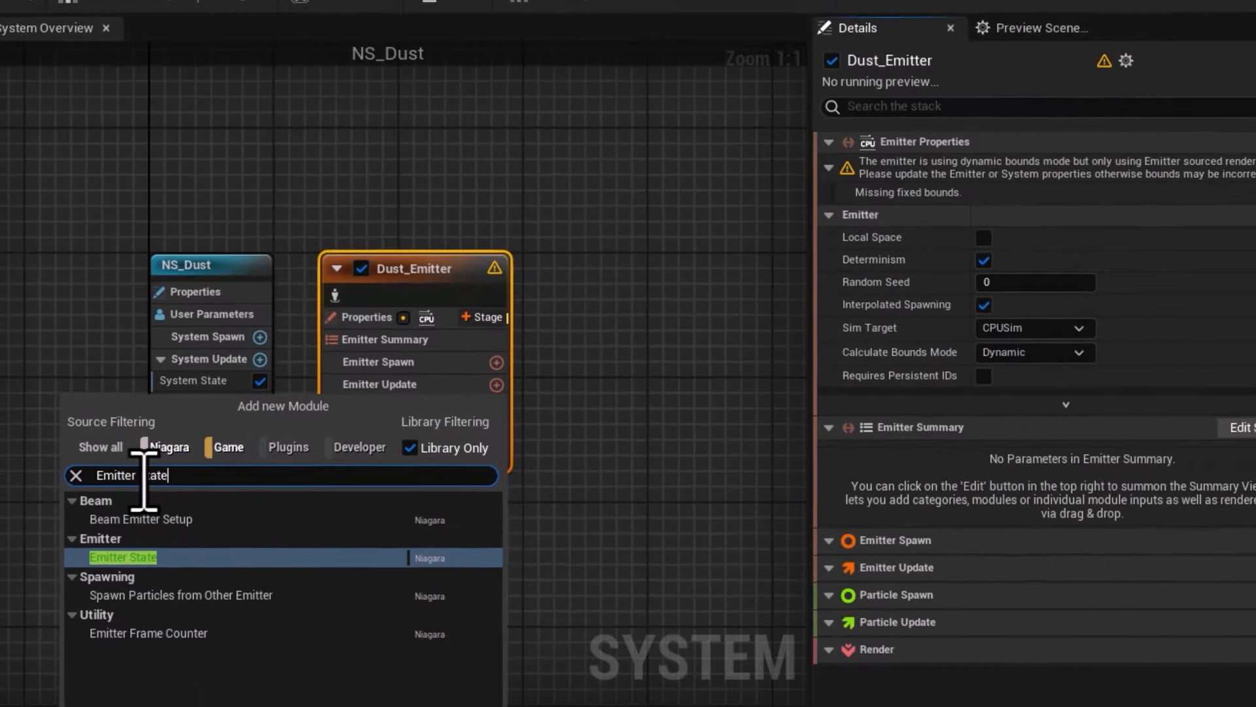
key(Return)
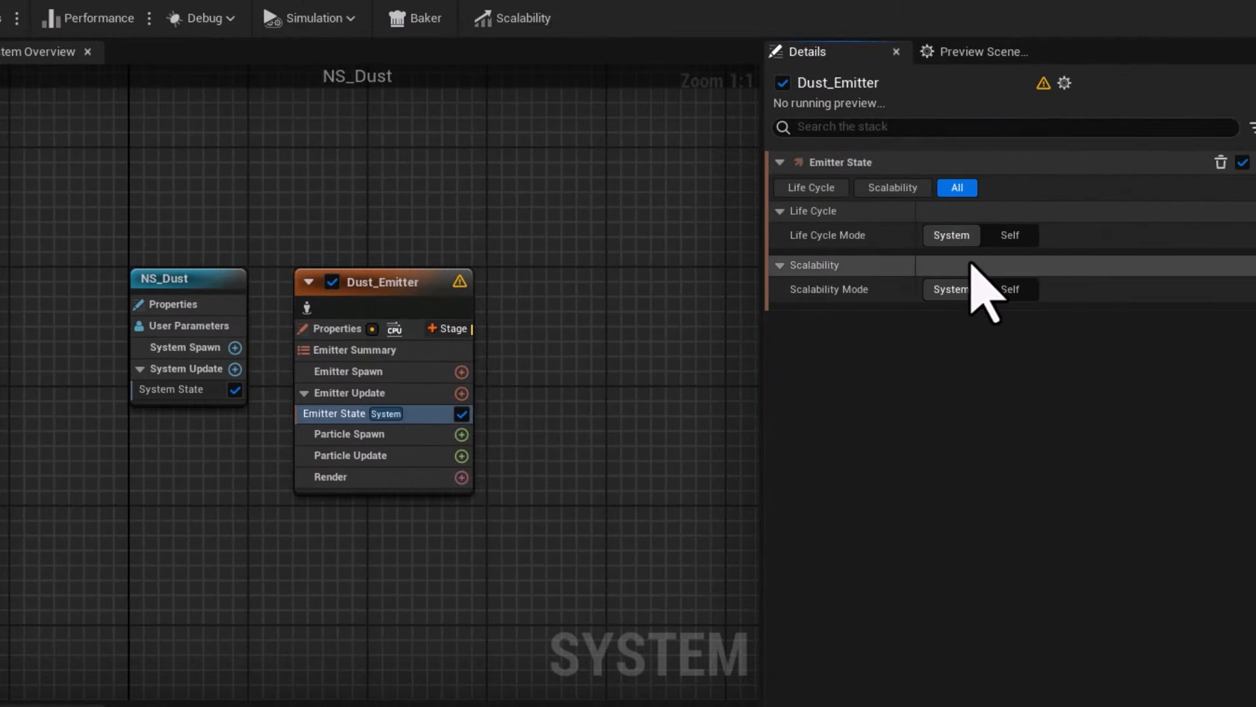
- Try the Self life cycle mode in Emitter State with Once and Multiple loop behavior, and switch back to System
click(182, 287)
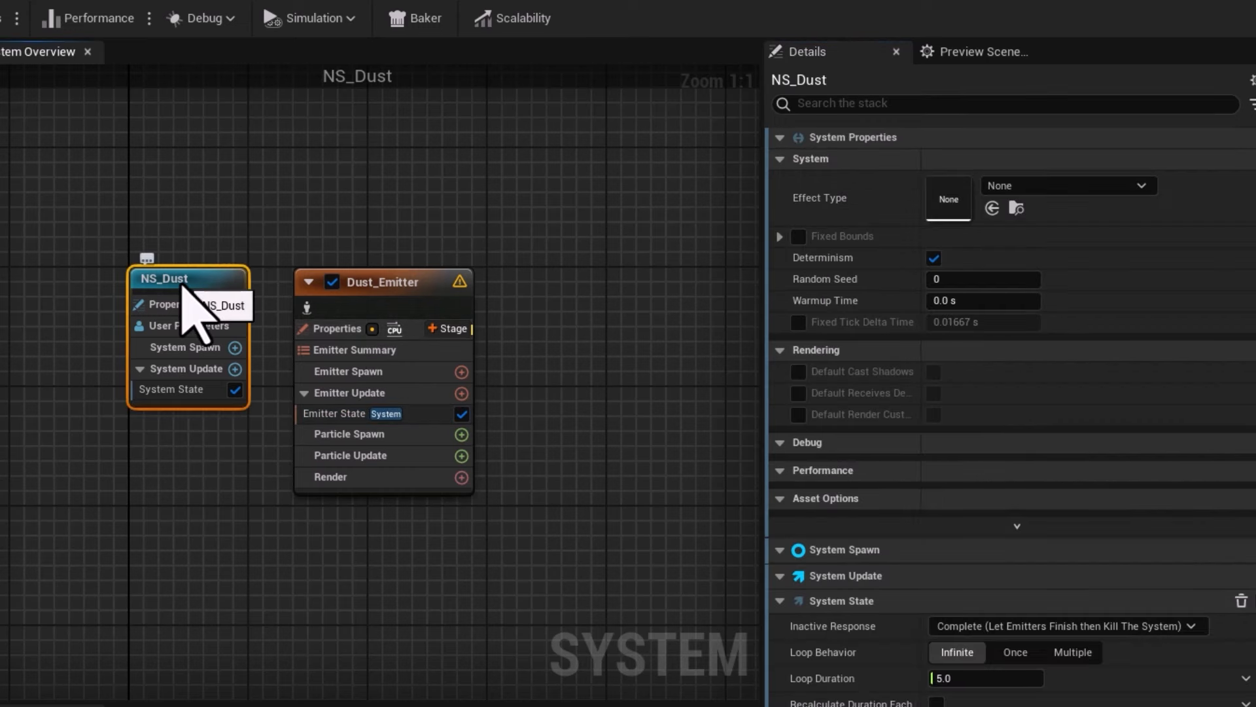
click(356, 414)
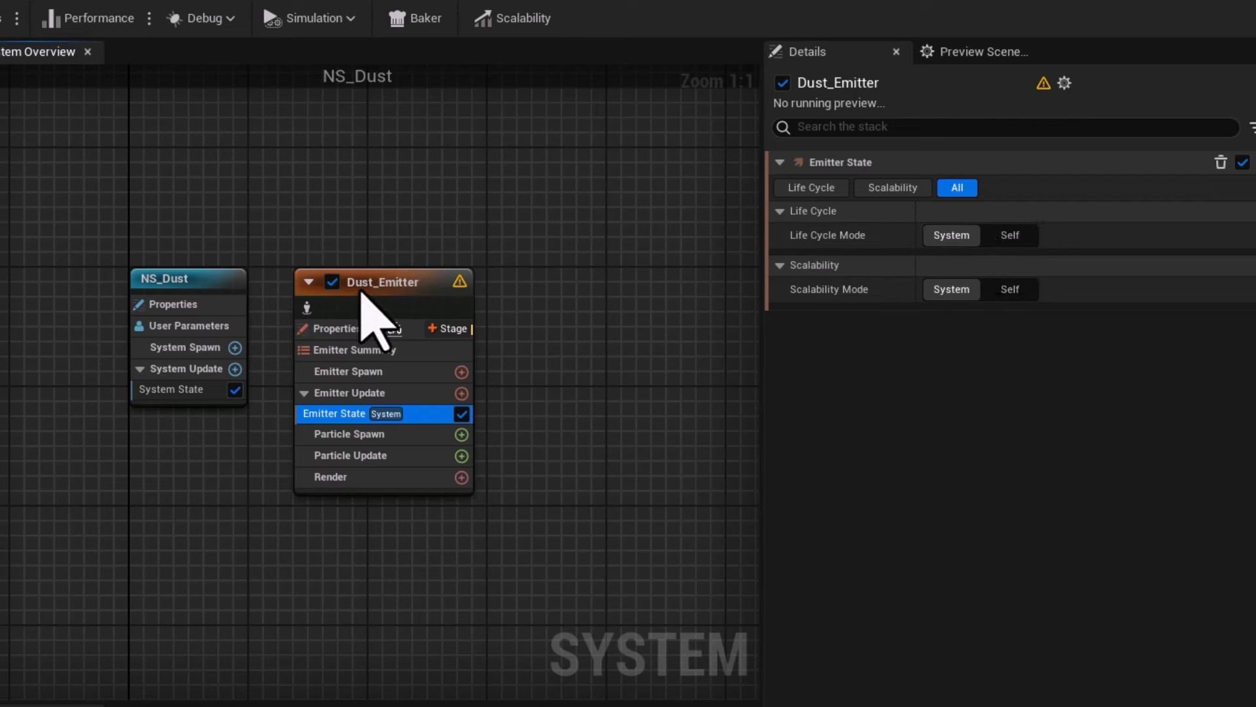
click(1009, 235)
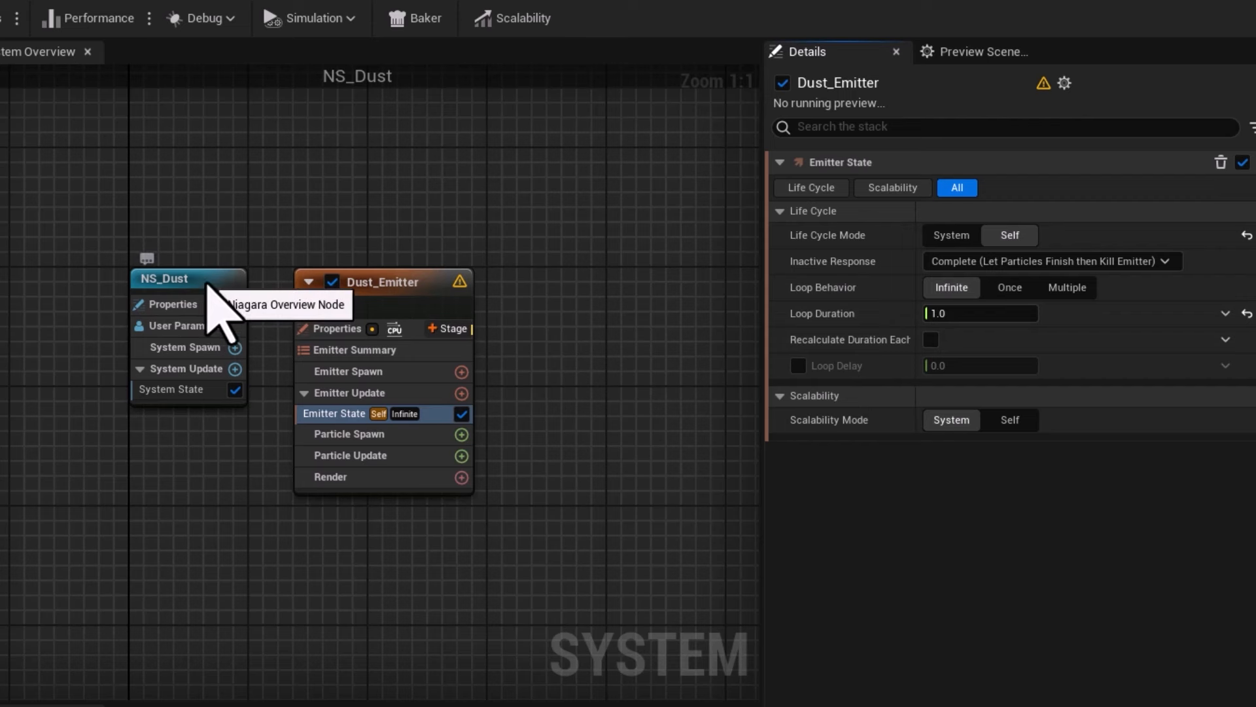
click(1009, 289)
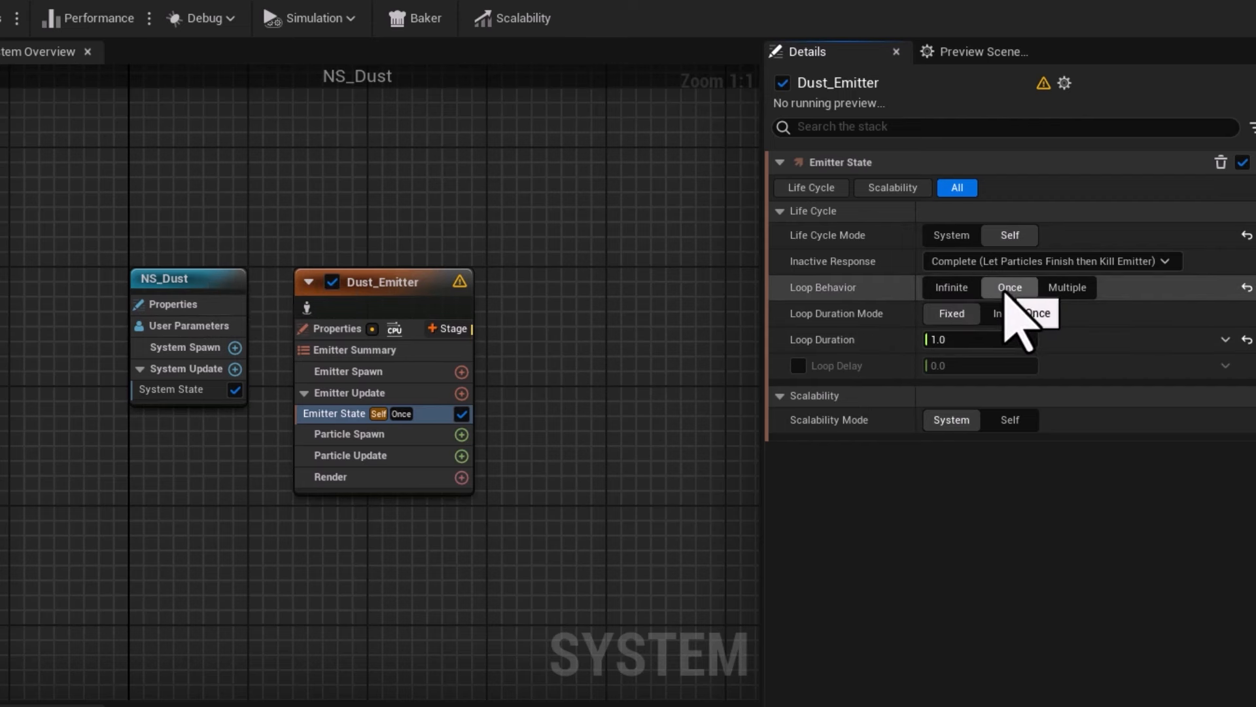
click(1063, 289)
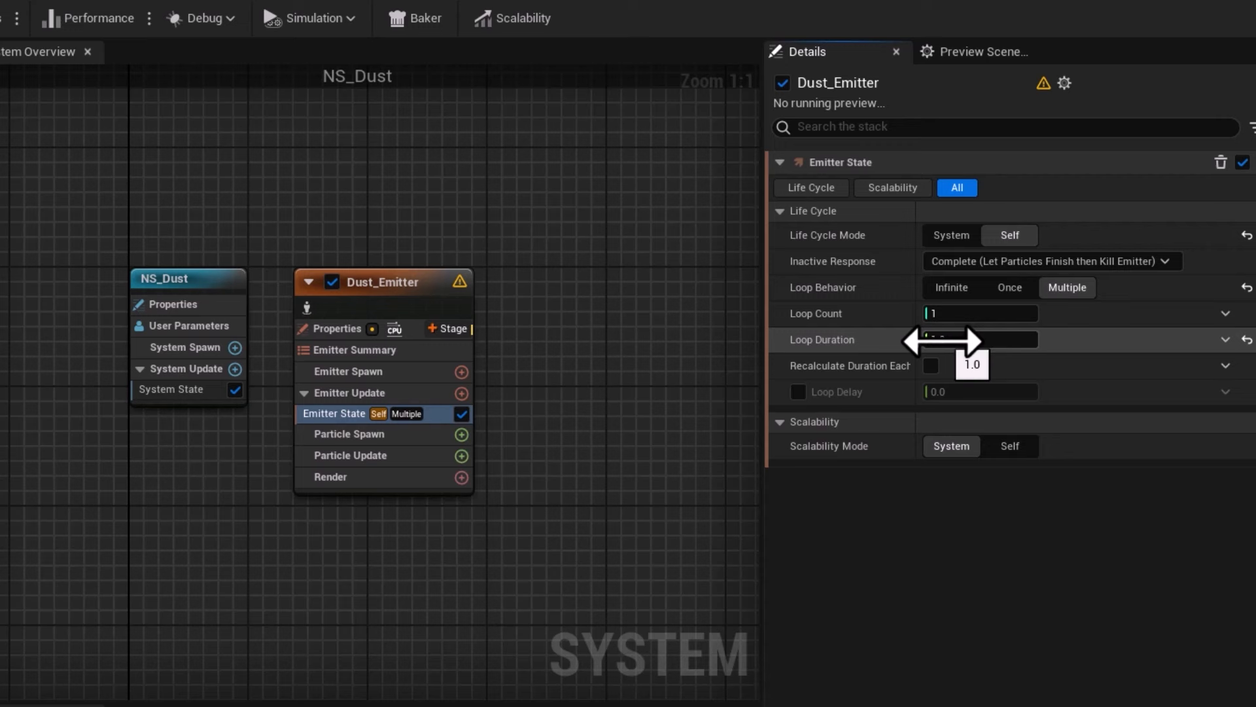
click(950, 237)
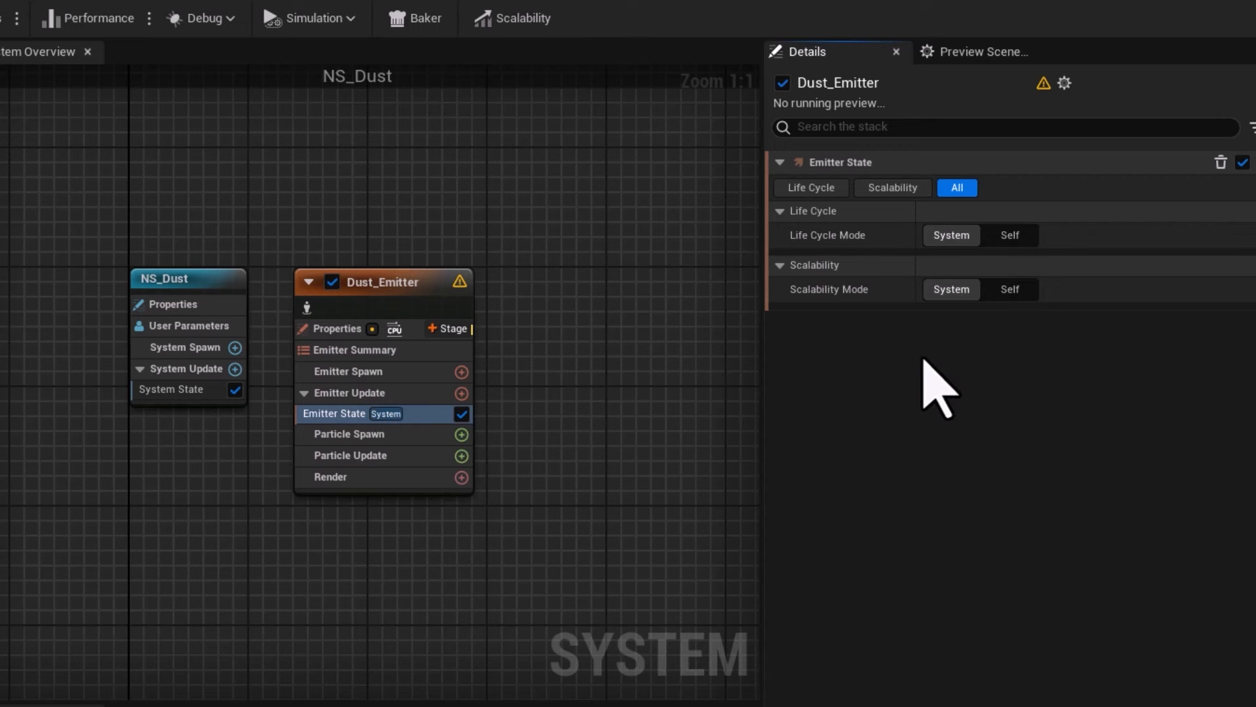
- Add a Spawn Rate module to the Emitter Update group of Dust_Emitter
click(186, 282)
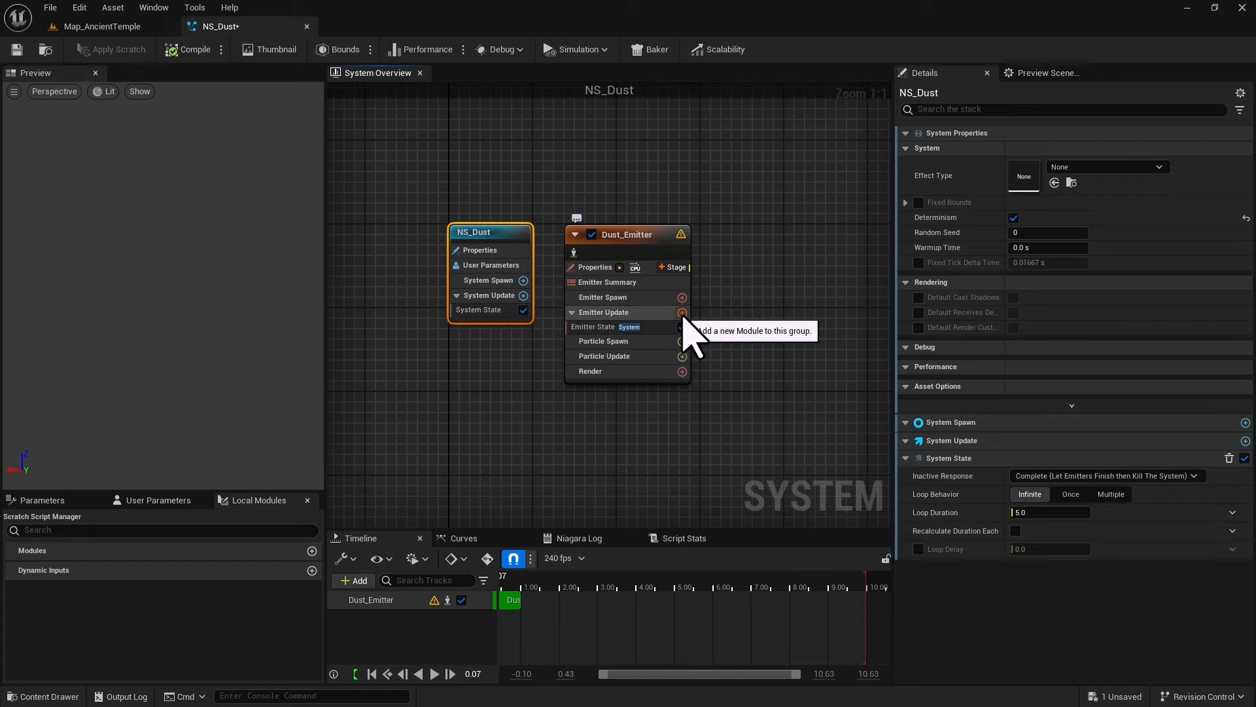
click(683, 312)
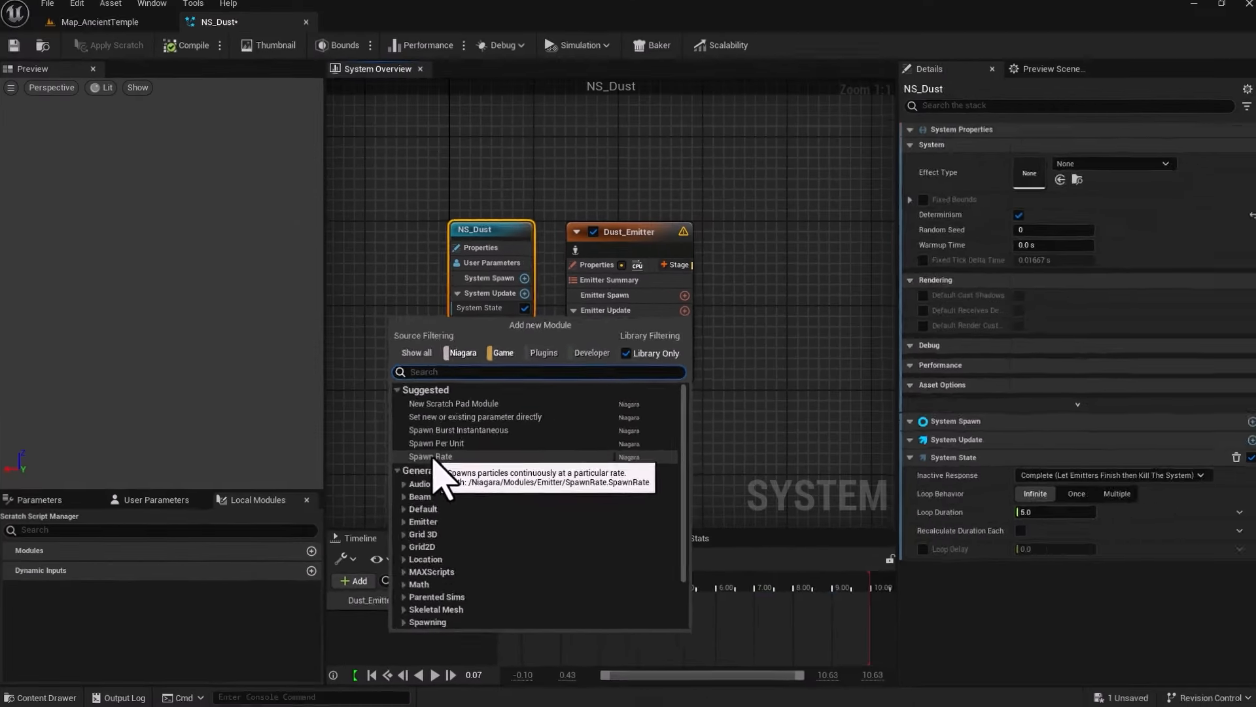
click(463, 401)
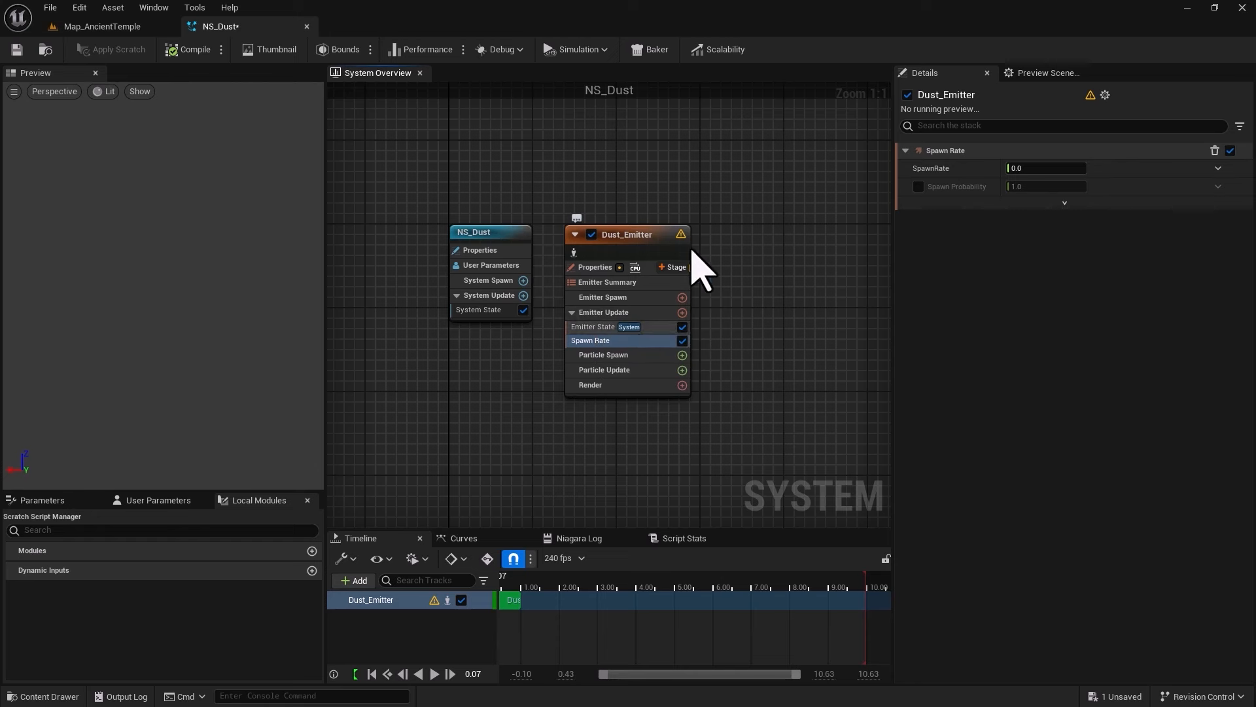
- Set the SpawnRate of Dust_Emitter's Spawn Rate module to 50
click(1028, 168)
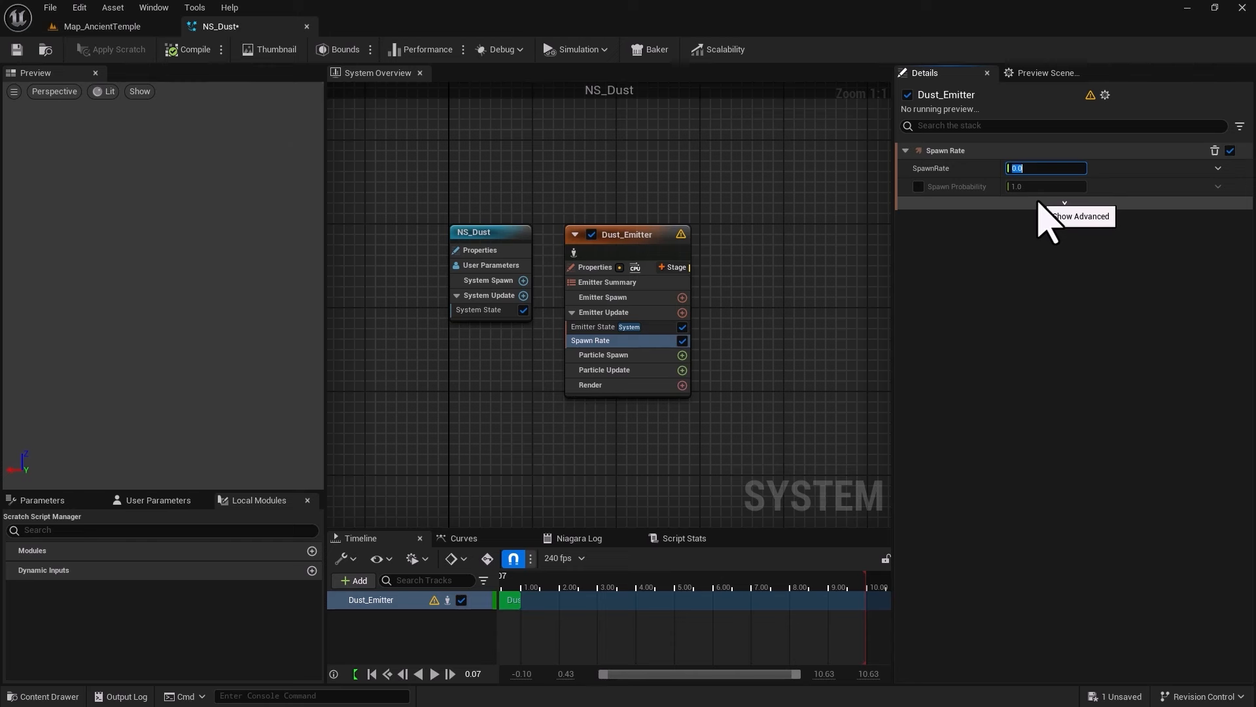
text(50)
key(Return)
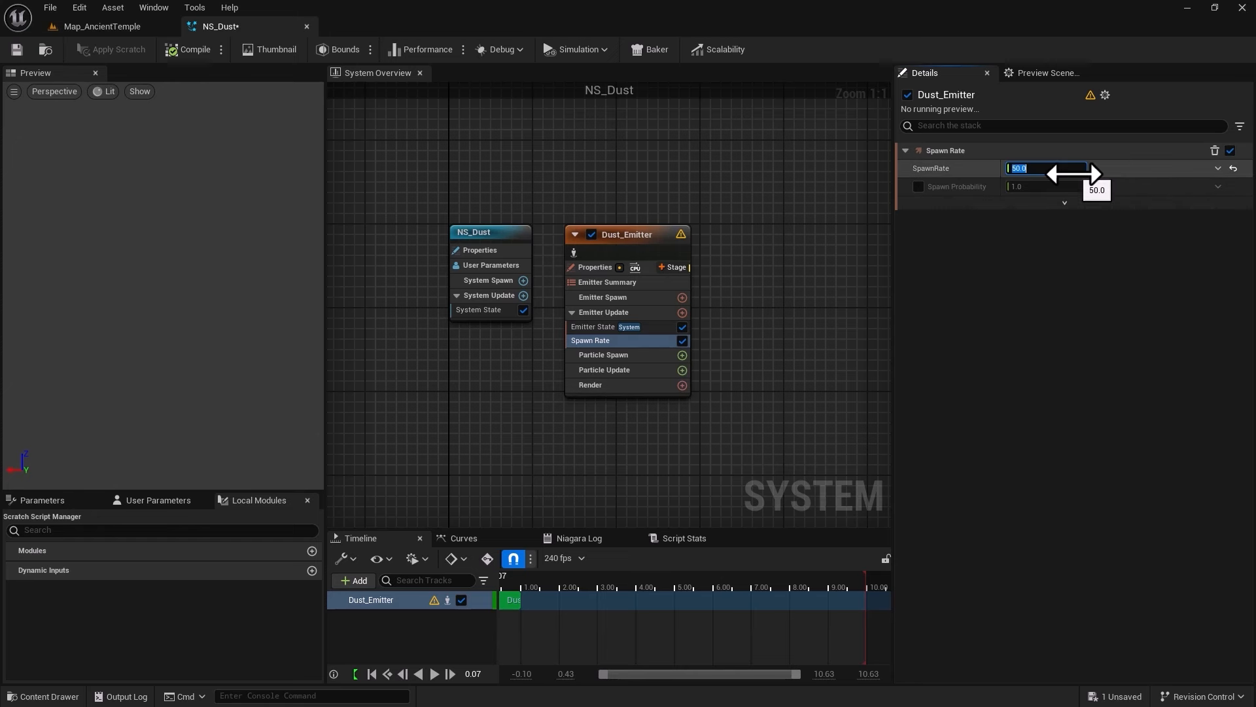
- Review the NS_Dust system and Dust_Emitter settings, and play the simulation timeline up to about 2.5 seconds
click(490, 236)
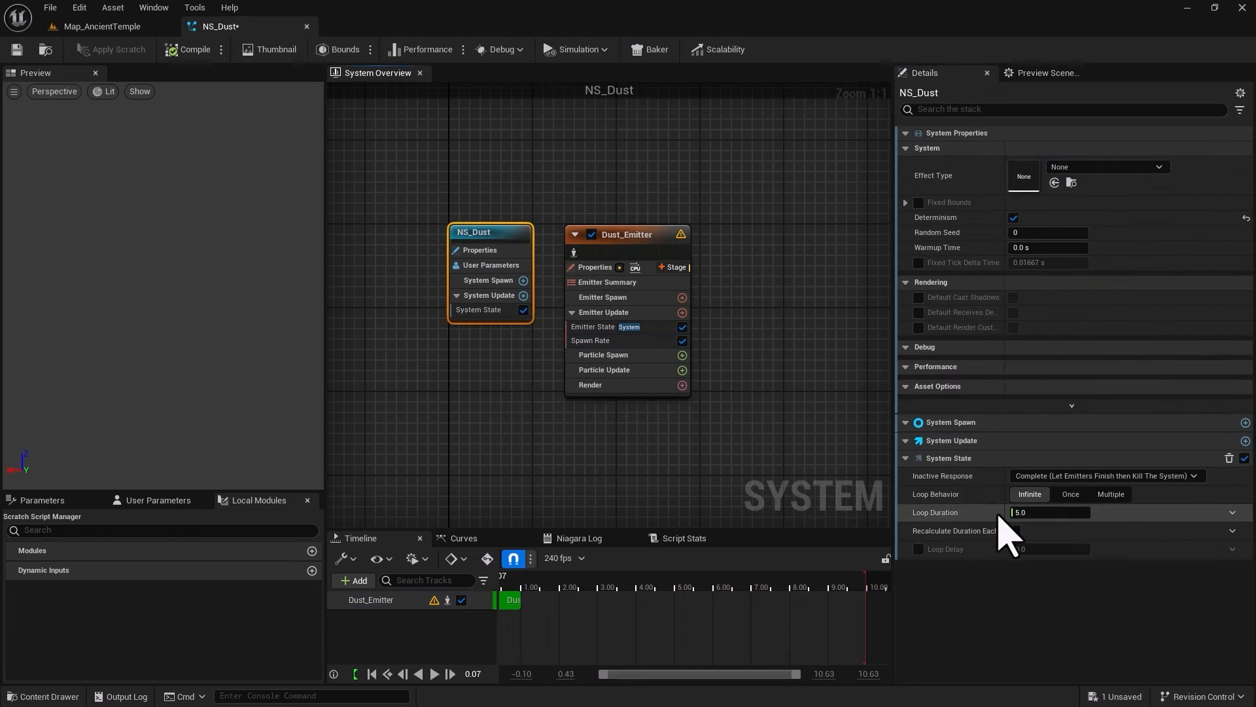
click(618, 235)
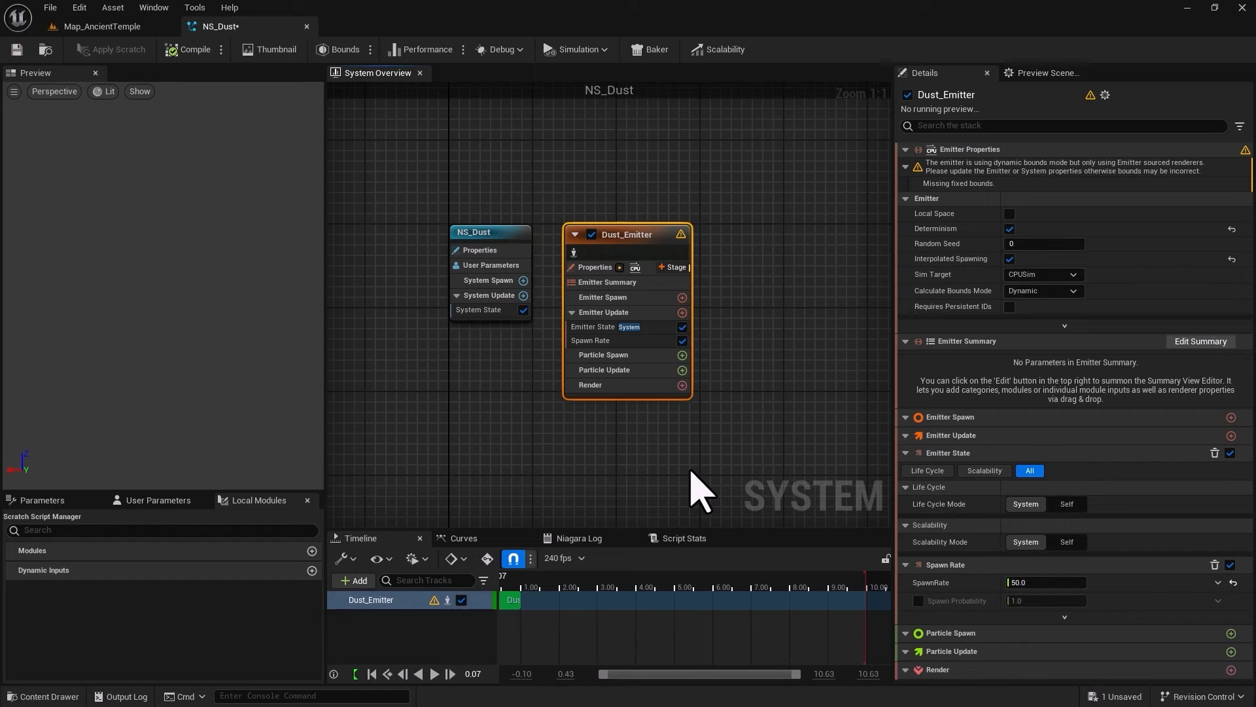
drag(547, 578, 464, 581)
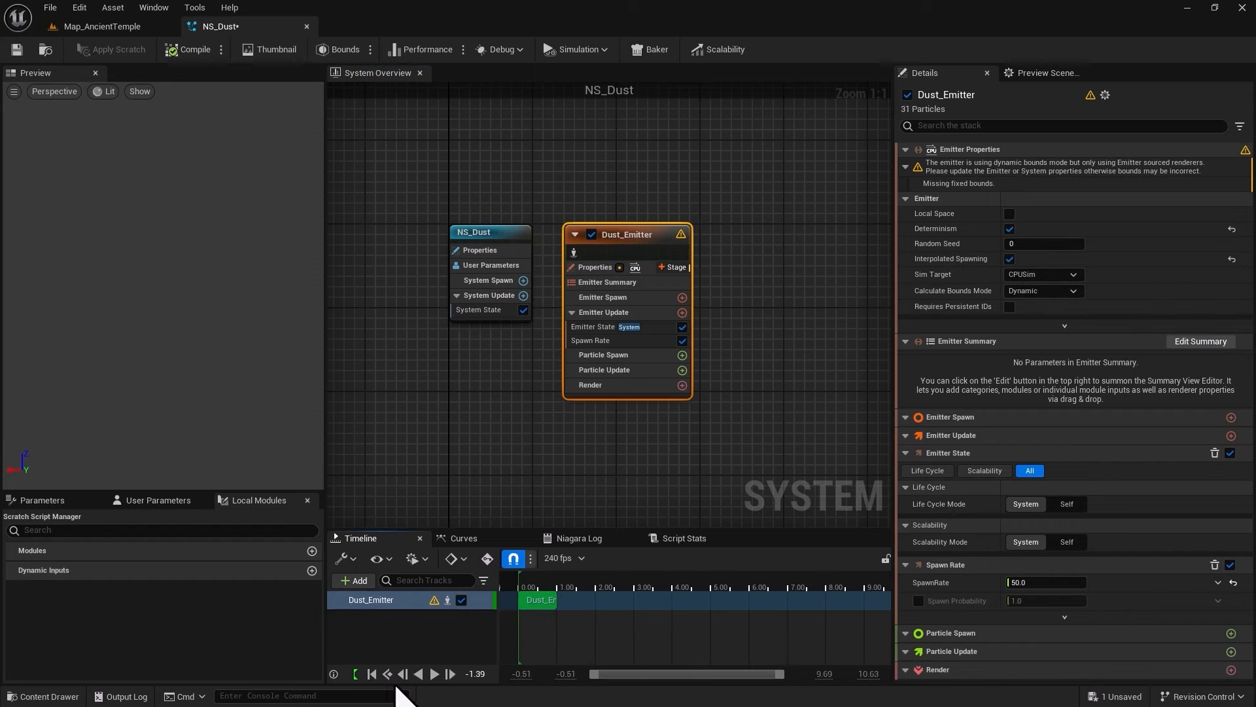
click(434, 674)
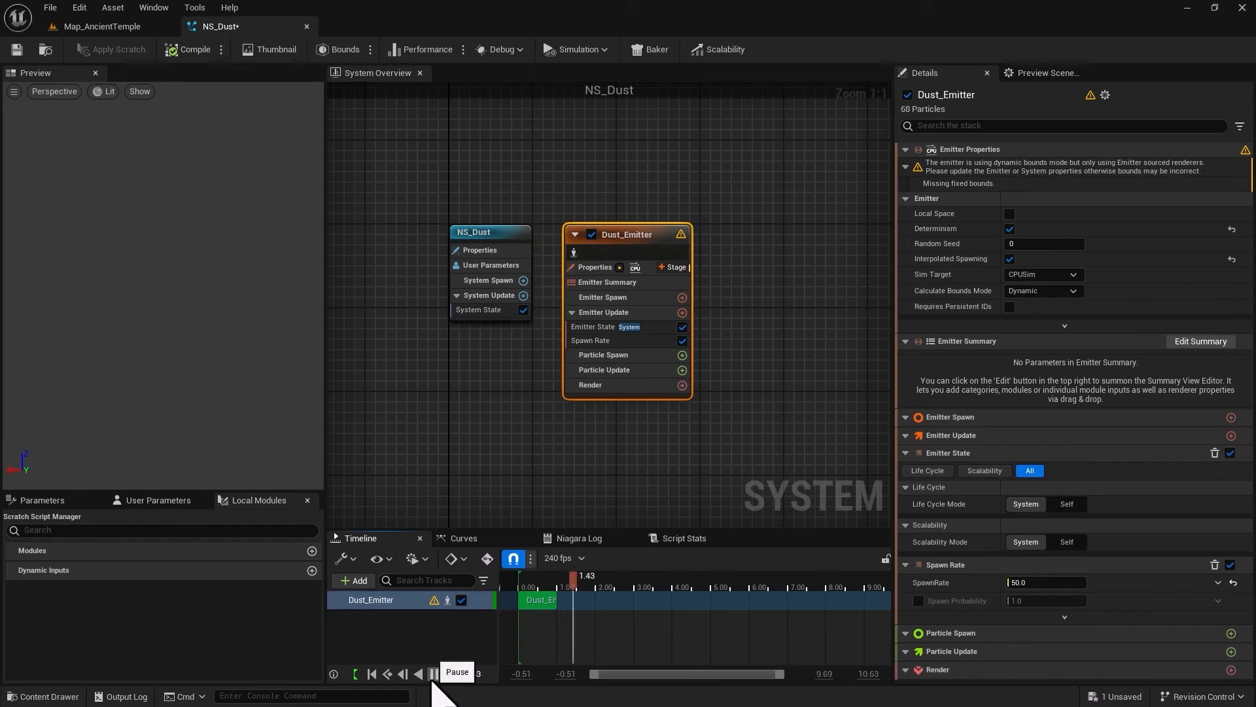
click(434, 674)
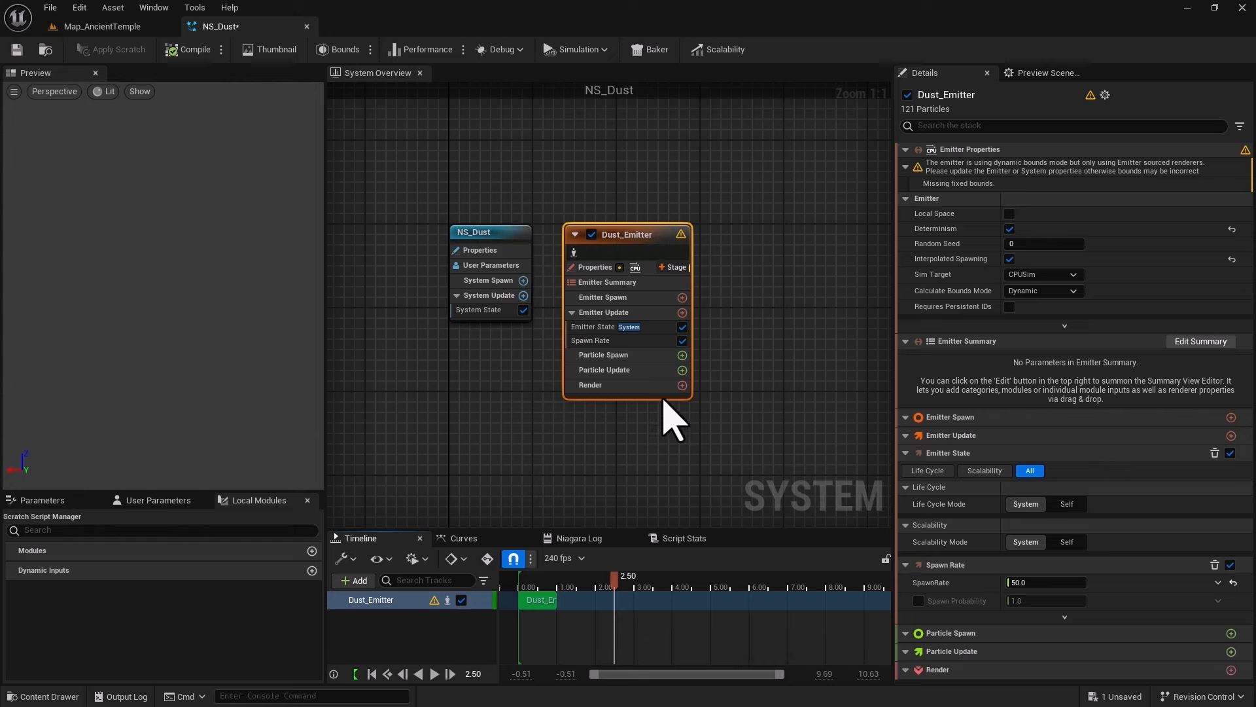
- Add a Sprite Renderer to the Render group of Dust_Emitter and review its settings alongside Spawn Rate
click(682, 385)
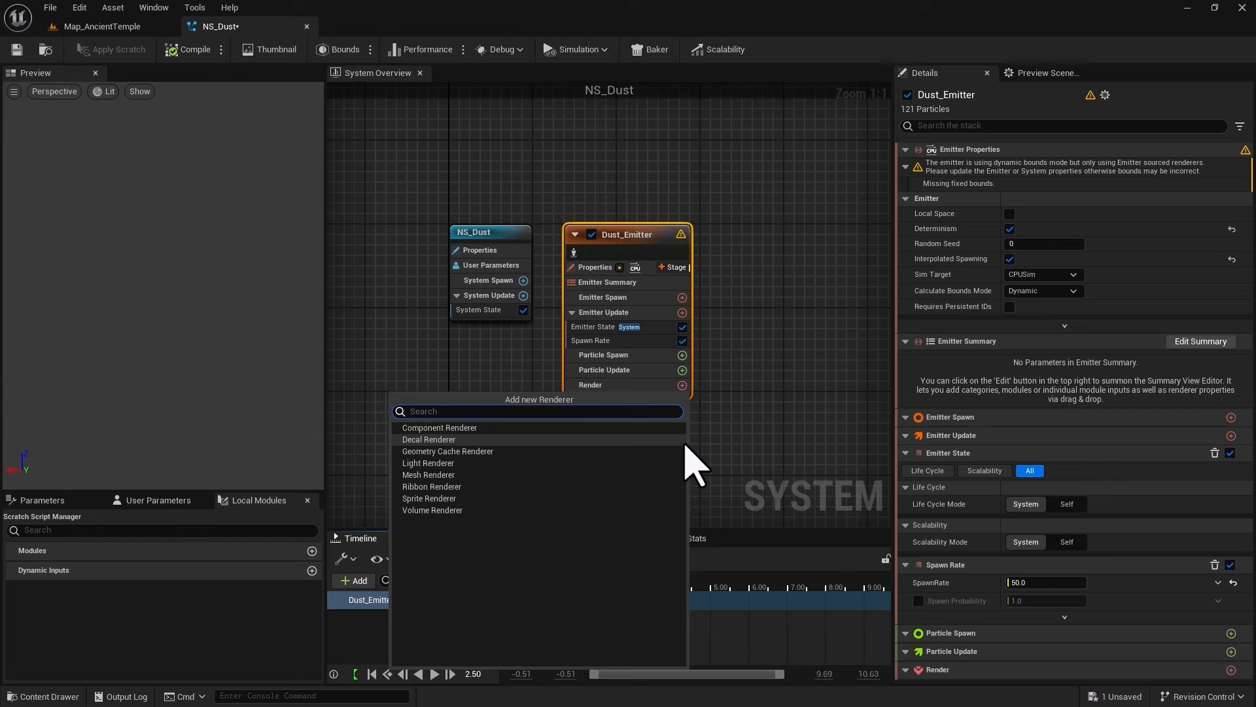
click(429, 499)
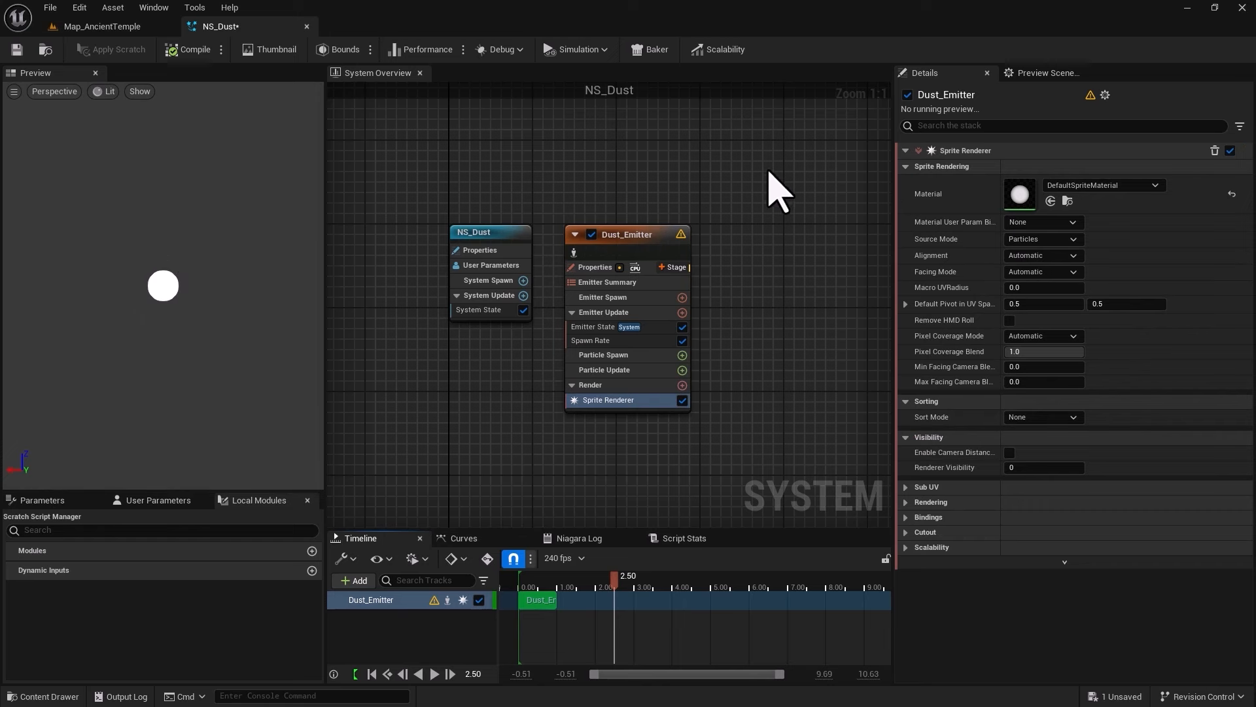
click(603, 344)
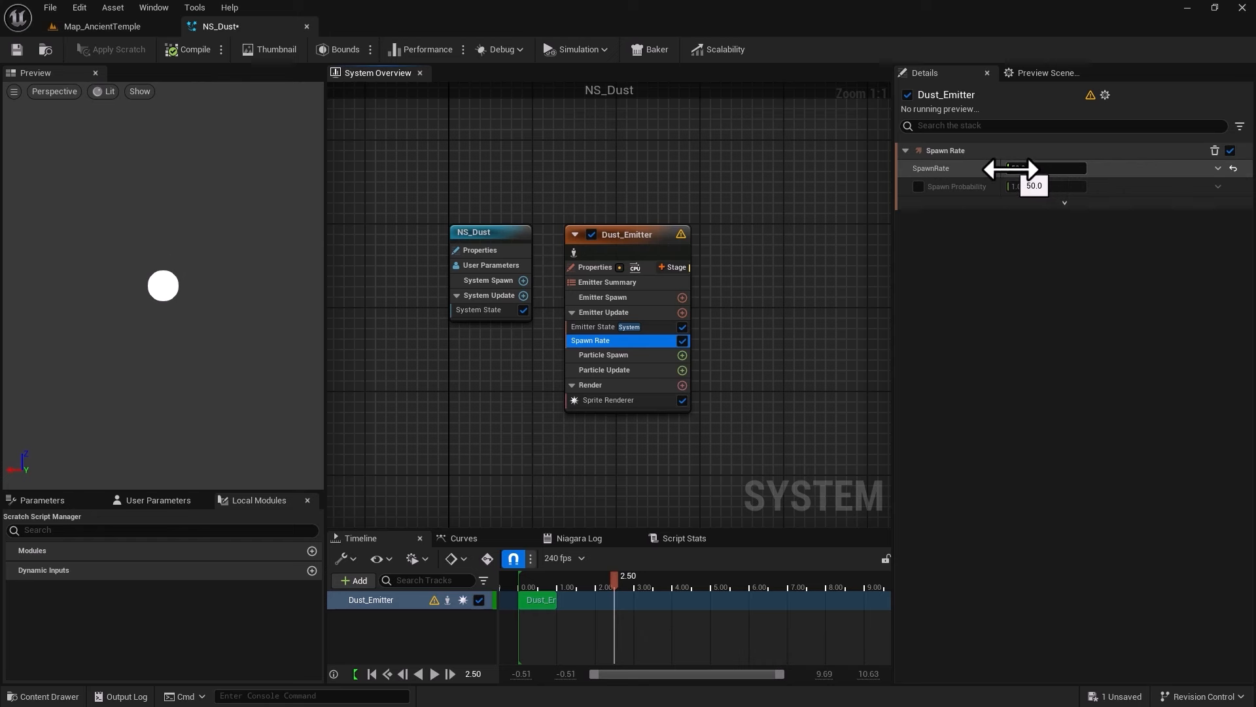
click(638, 401)
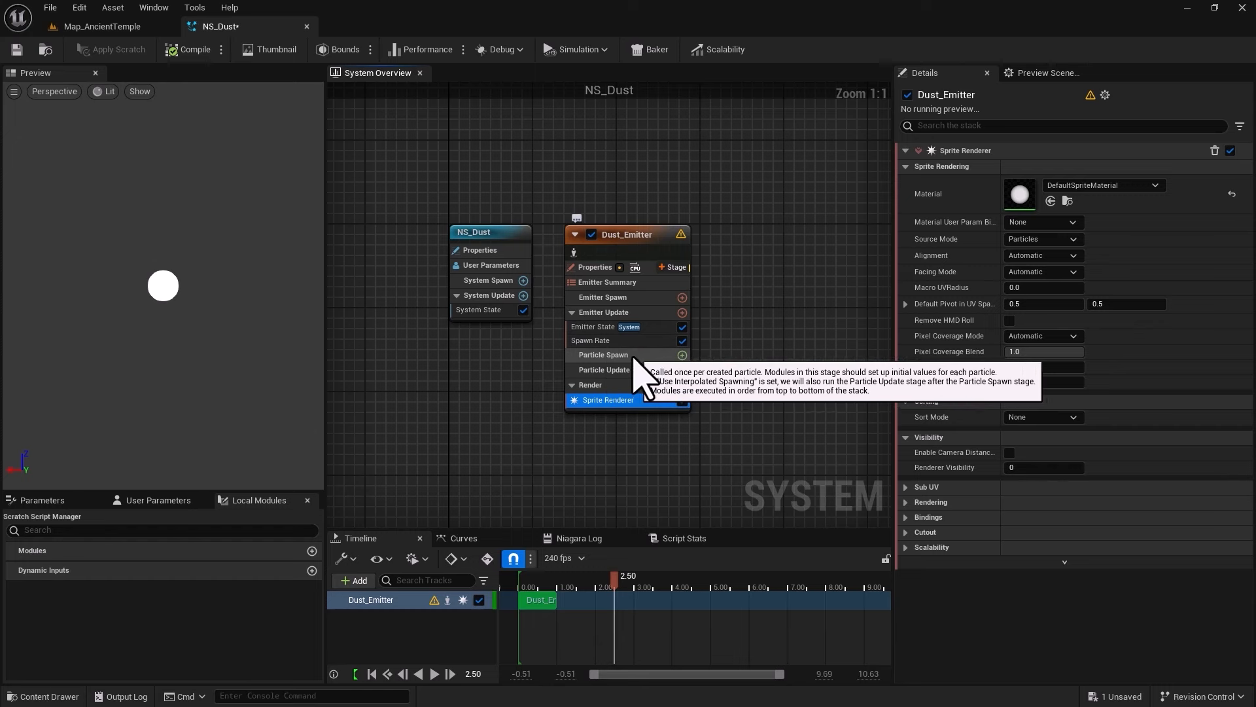
- Add an Initialize Particle module to the Particle Spawn group of Dust_Emitter
click(682, 354)
text(i)
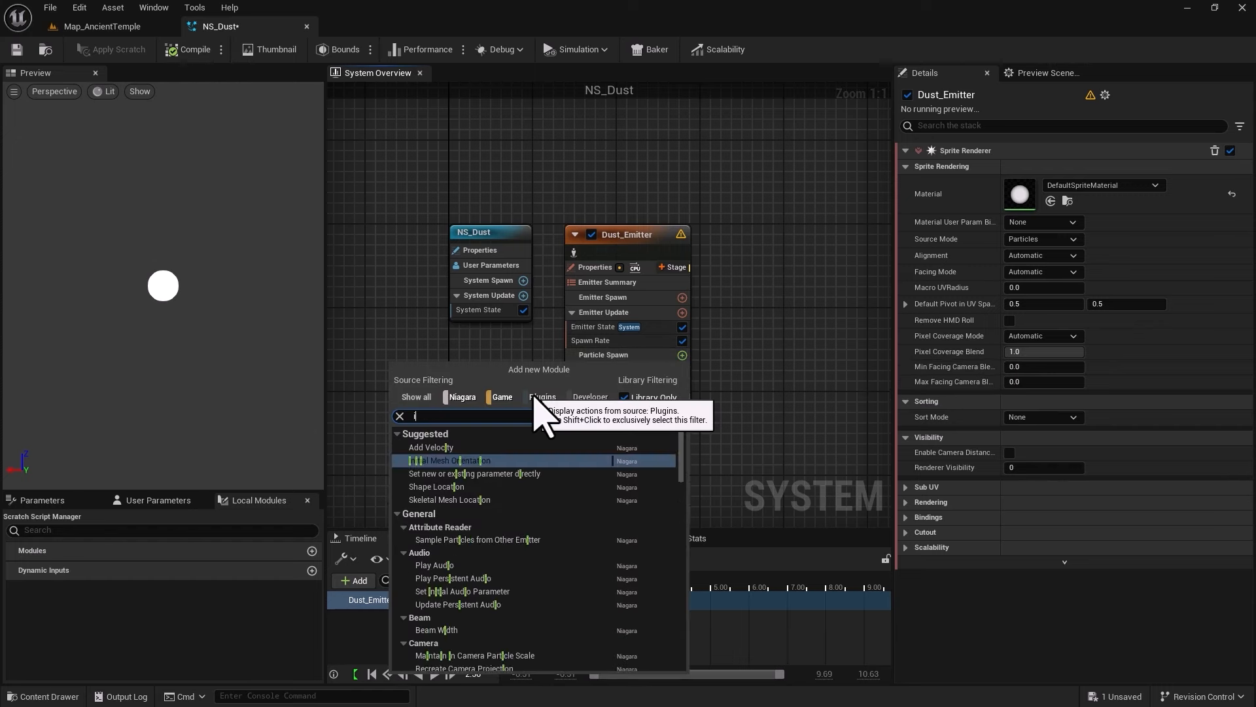
text(ni)
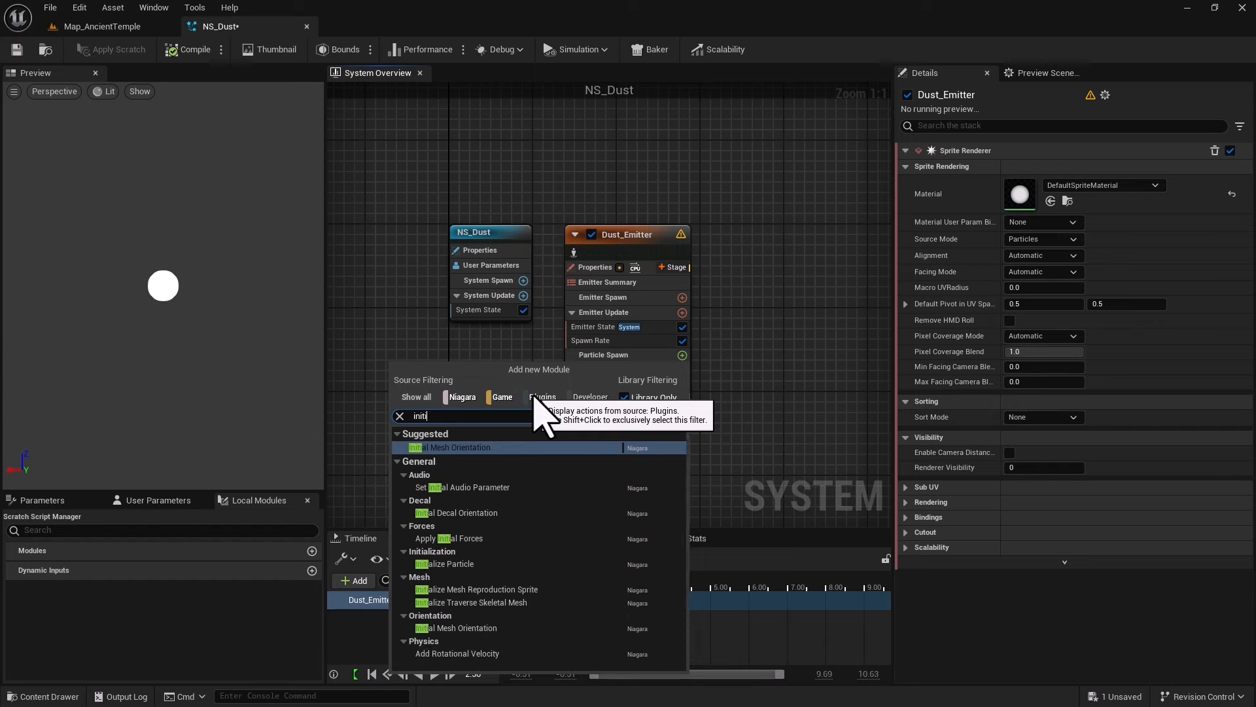
text(ti)
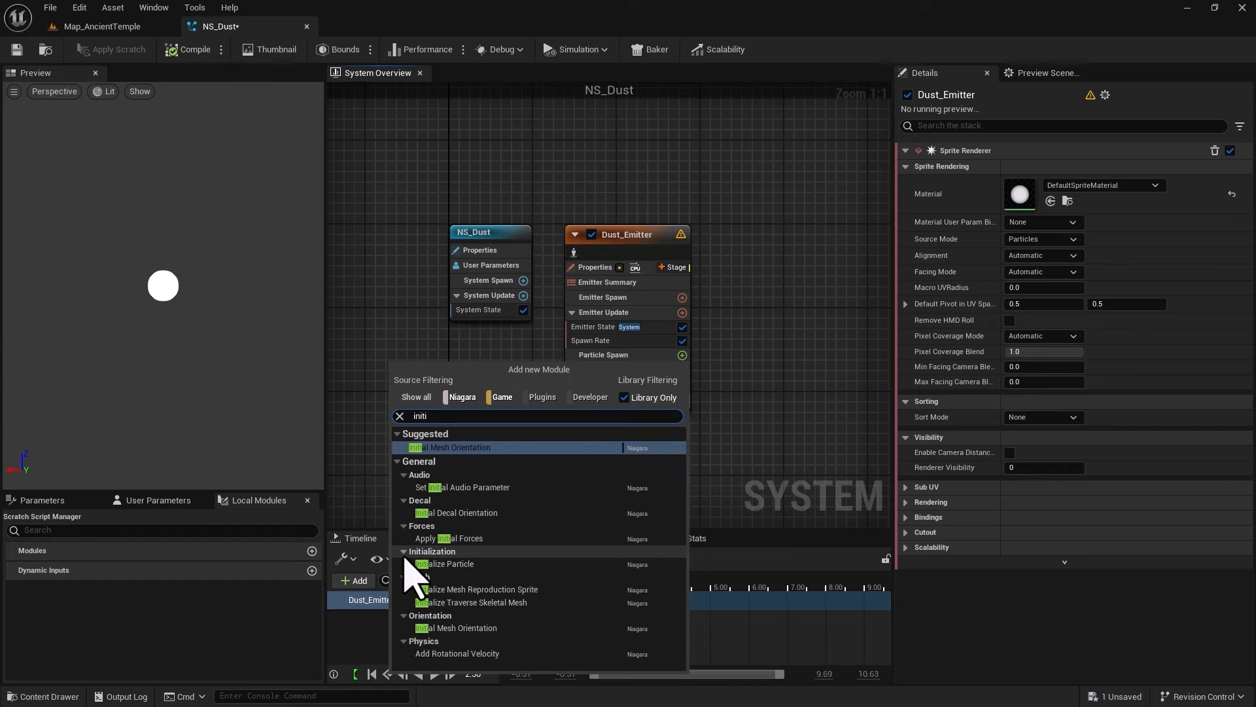
click(452, 564)
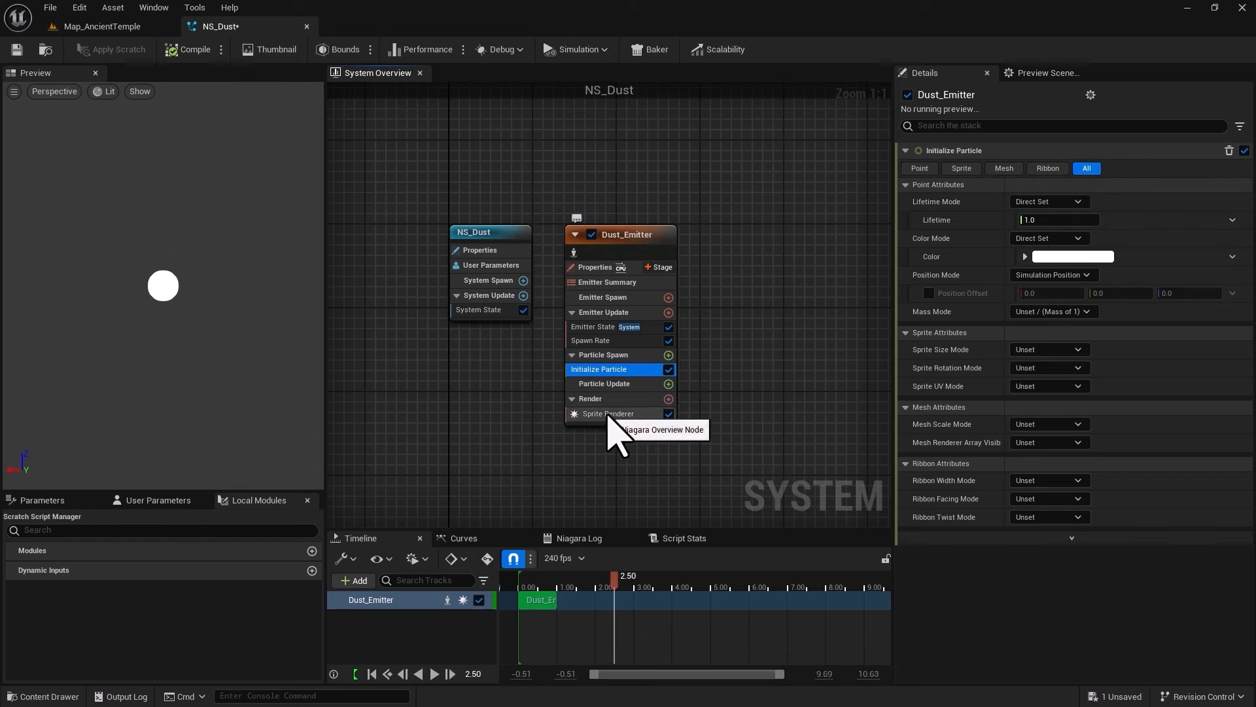
- Set the Sprite Size Mode of Initialize Particle to Random Uniform with a minimum of 30 and a maximum of 100
click(962, 171)
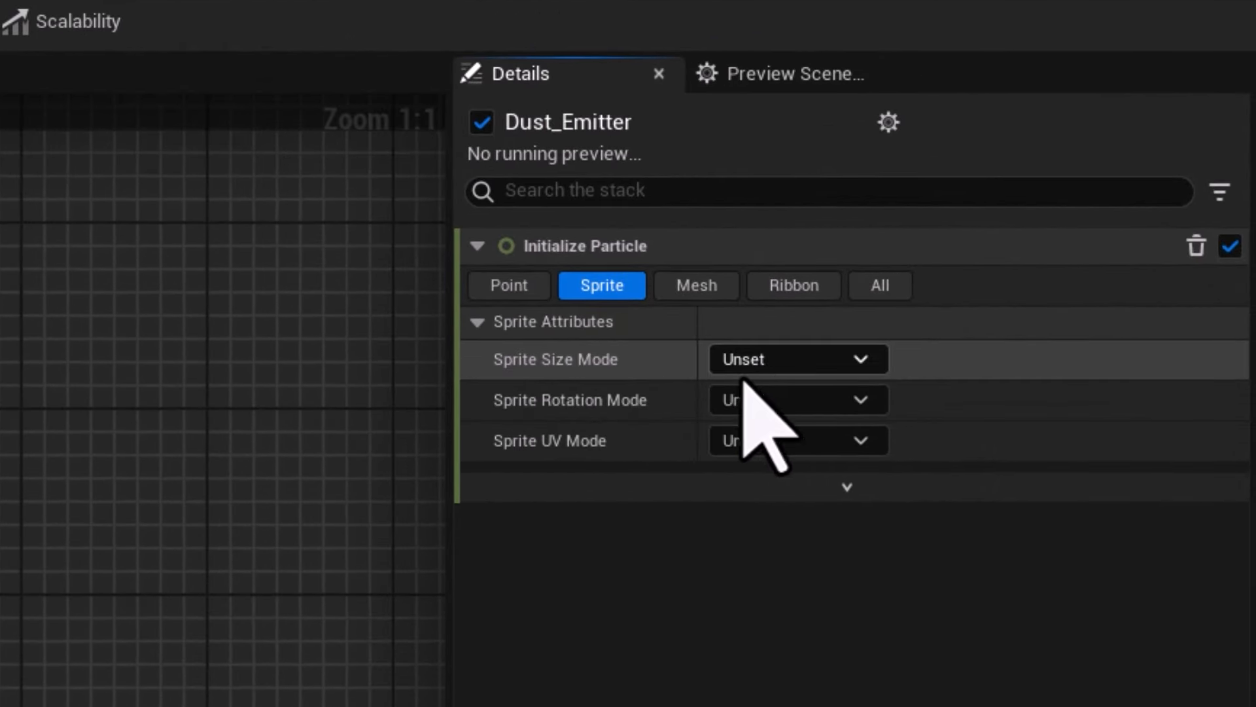
click(800, 359)
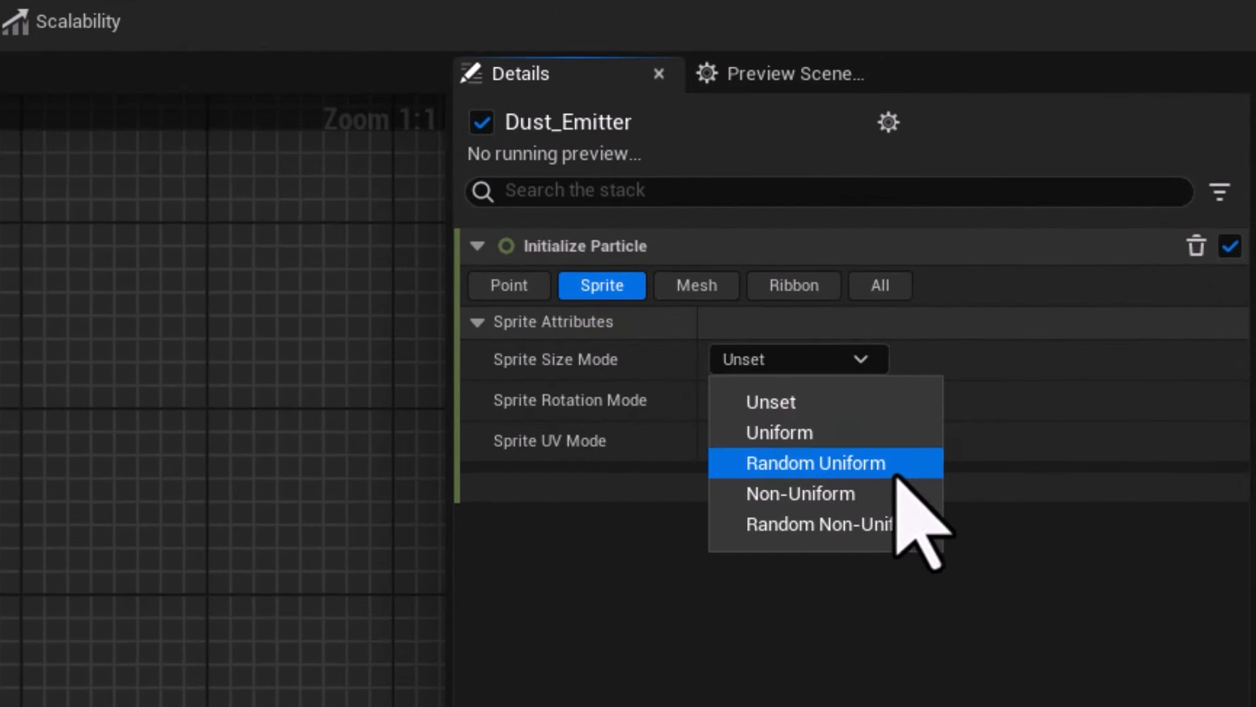
click(875, 463)
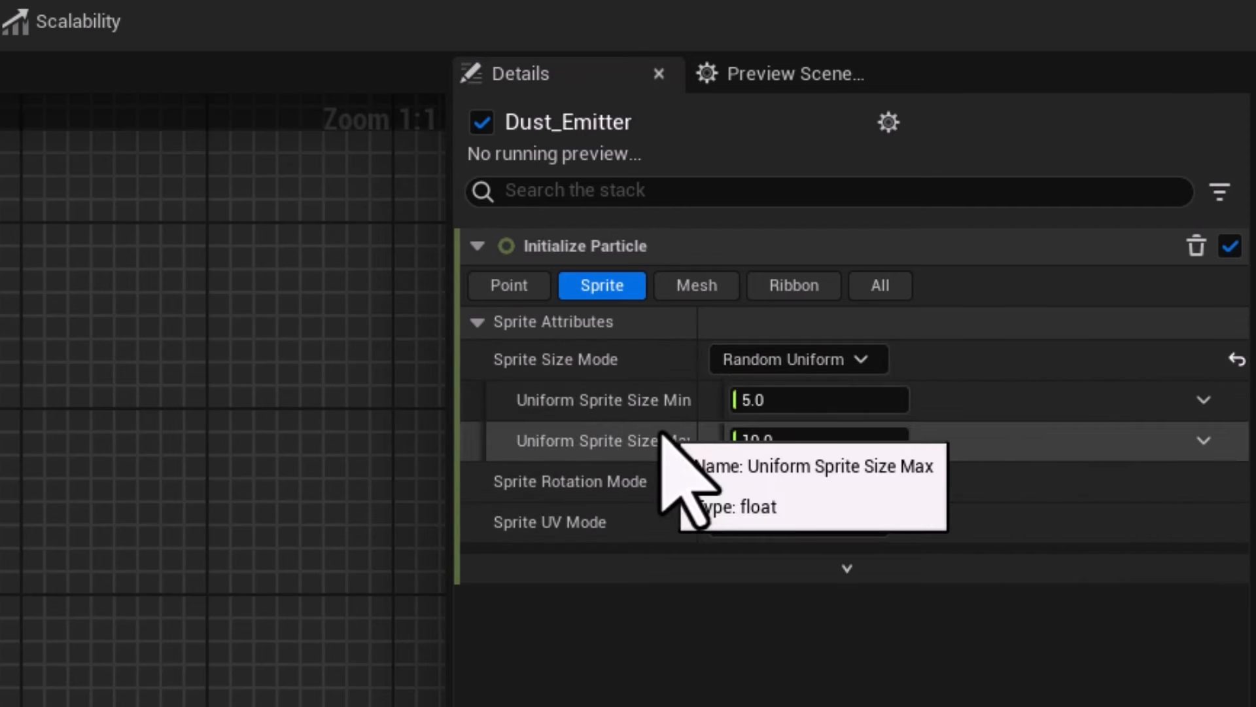
click(772, 400)
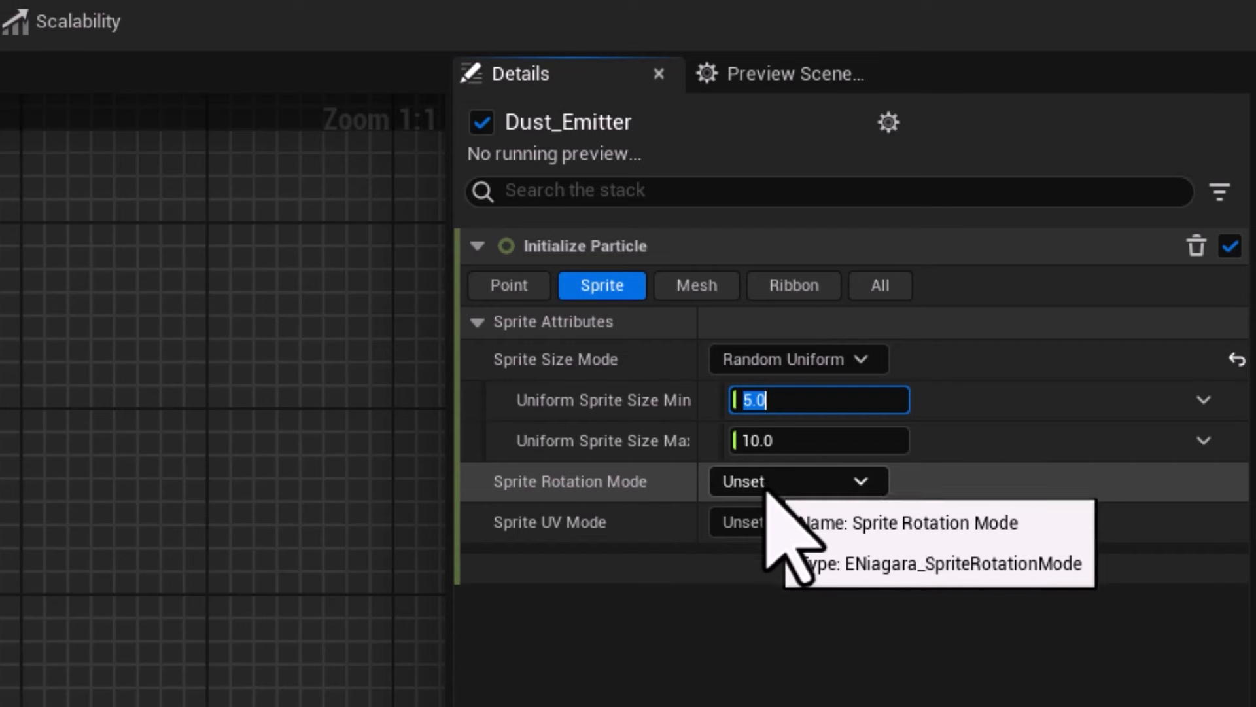
text(30)
key(Return)
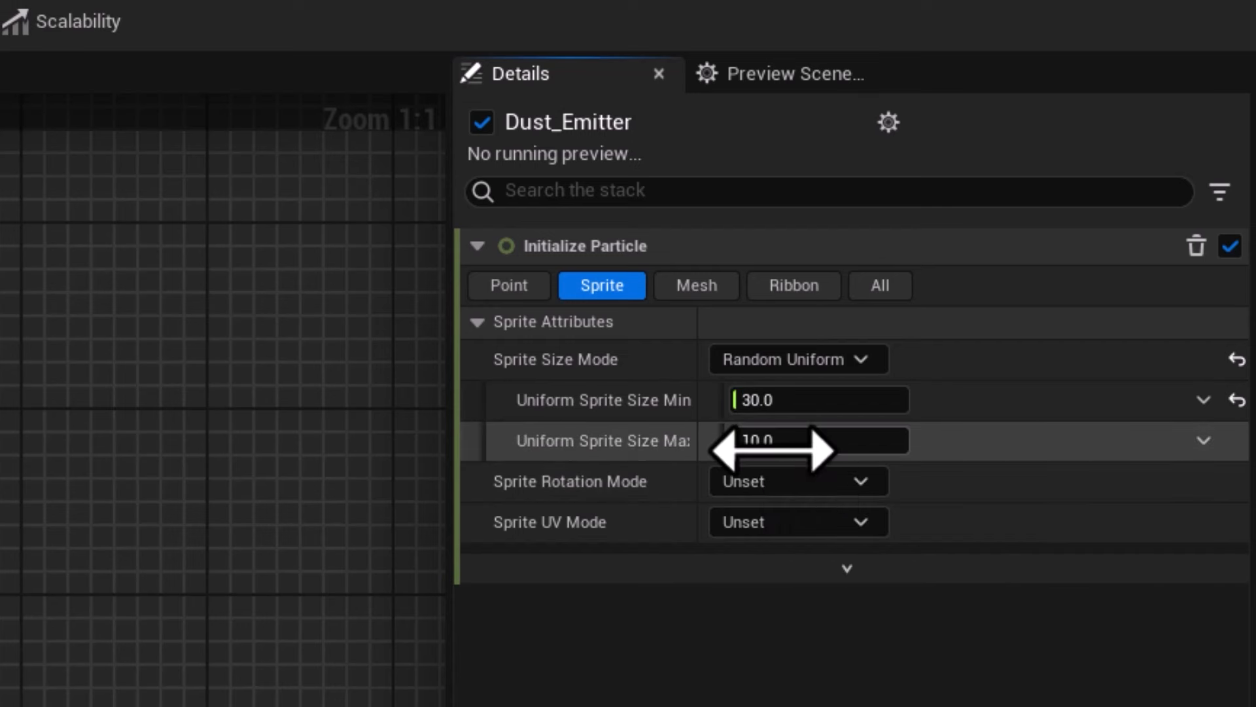
click(772, 450)
text(100)
key(Return)
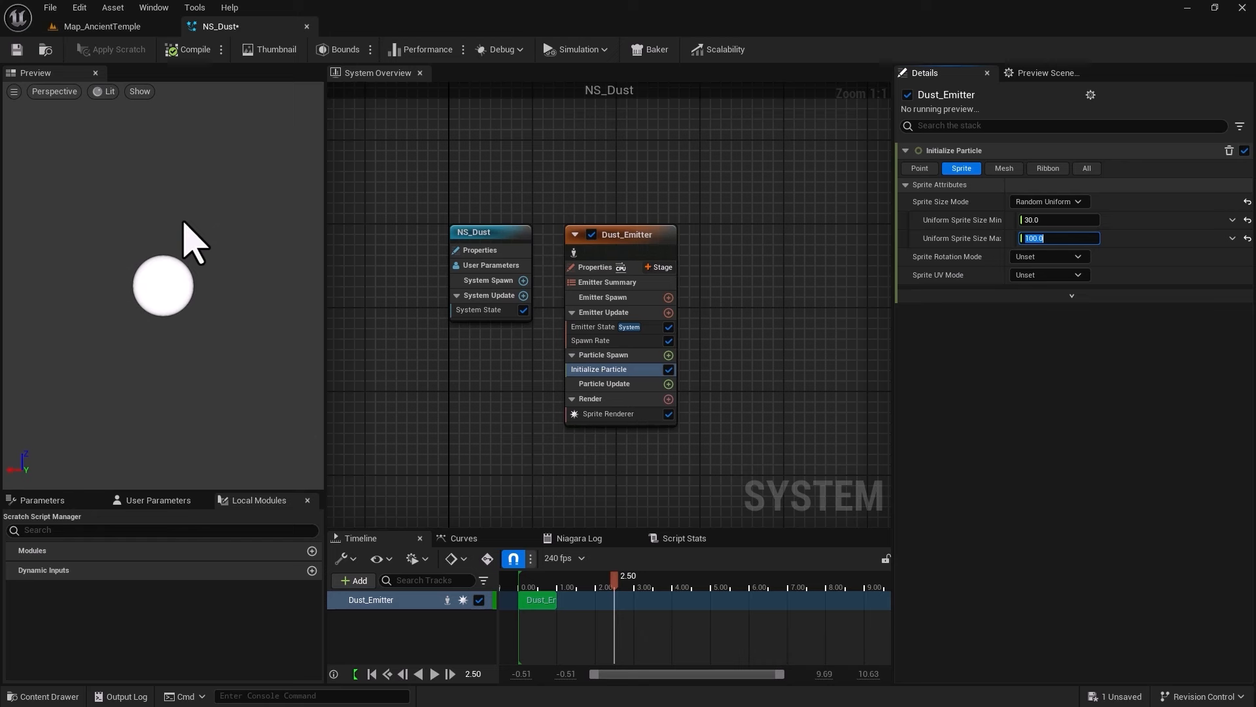
- Set the Sprite Rotation Mode of Initialize Particle to Random and check the Spawn Rate module
click(1041, 258)
click(1042, 290)
click(602, 340)
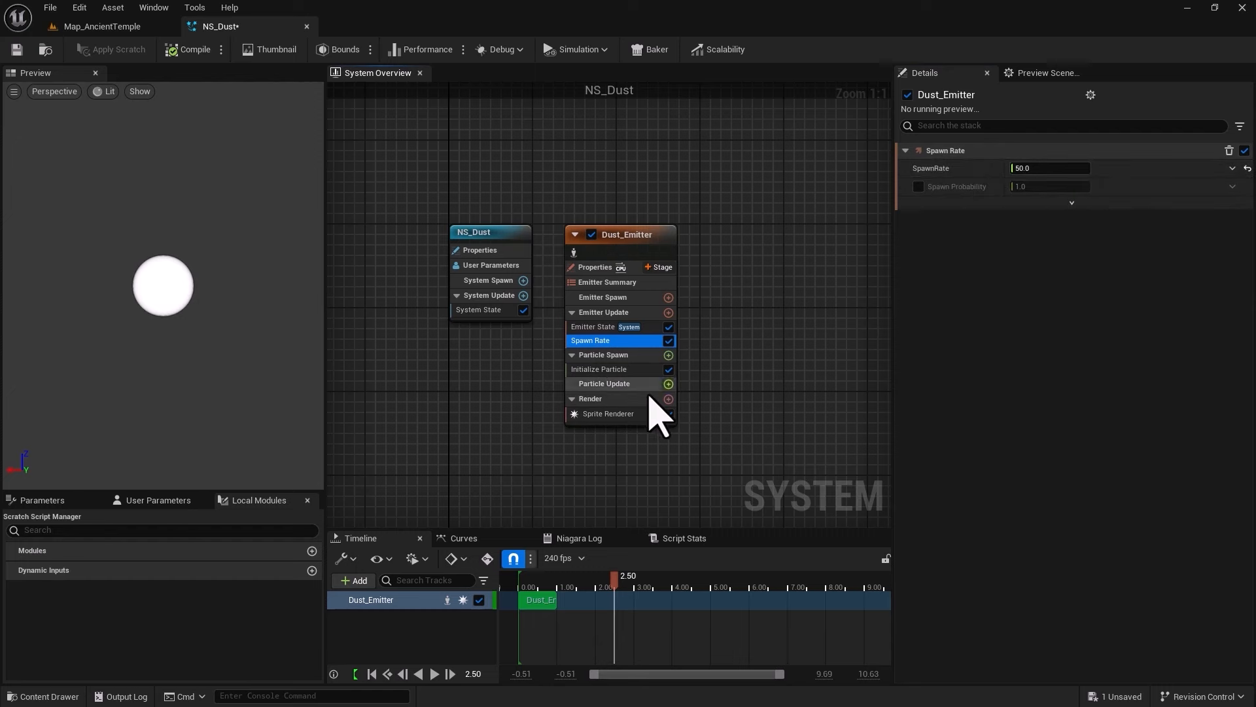
- Add a Shape Location module to the Particle Spawn group of Dust_Emitter
click(601, 355)
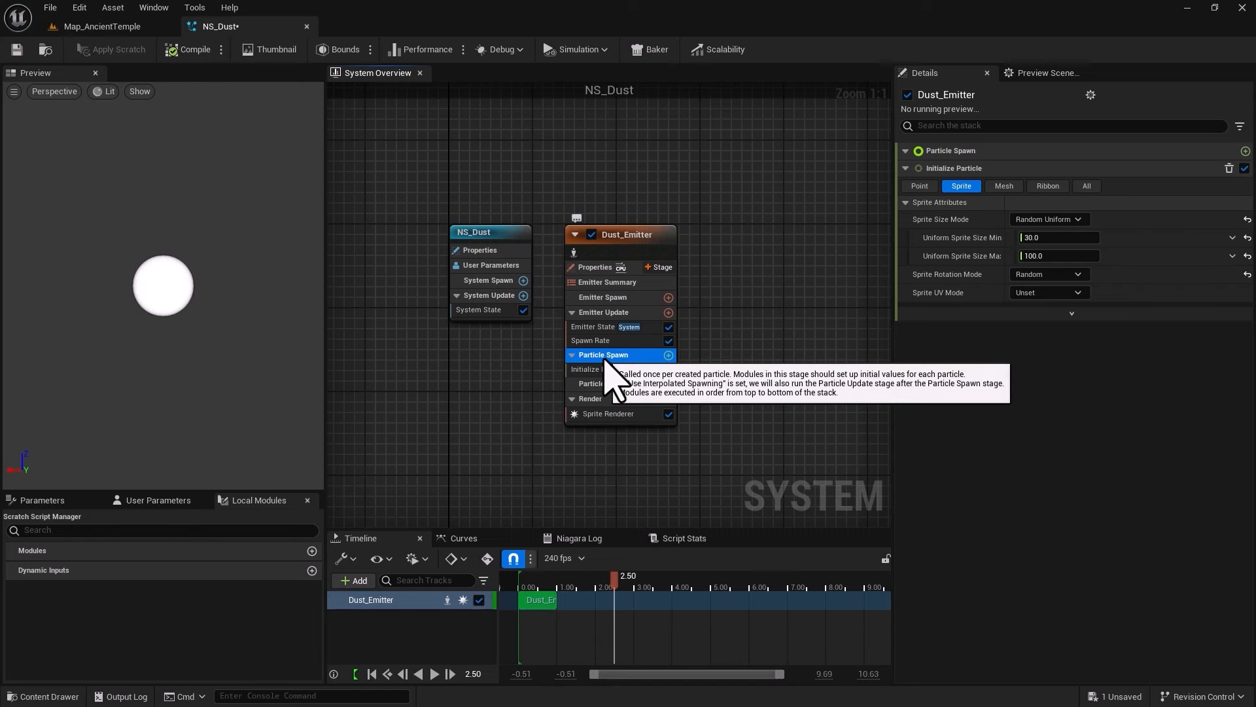
click(668, 355)
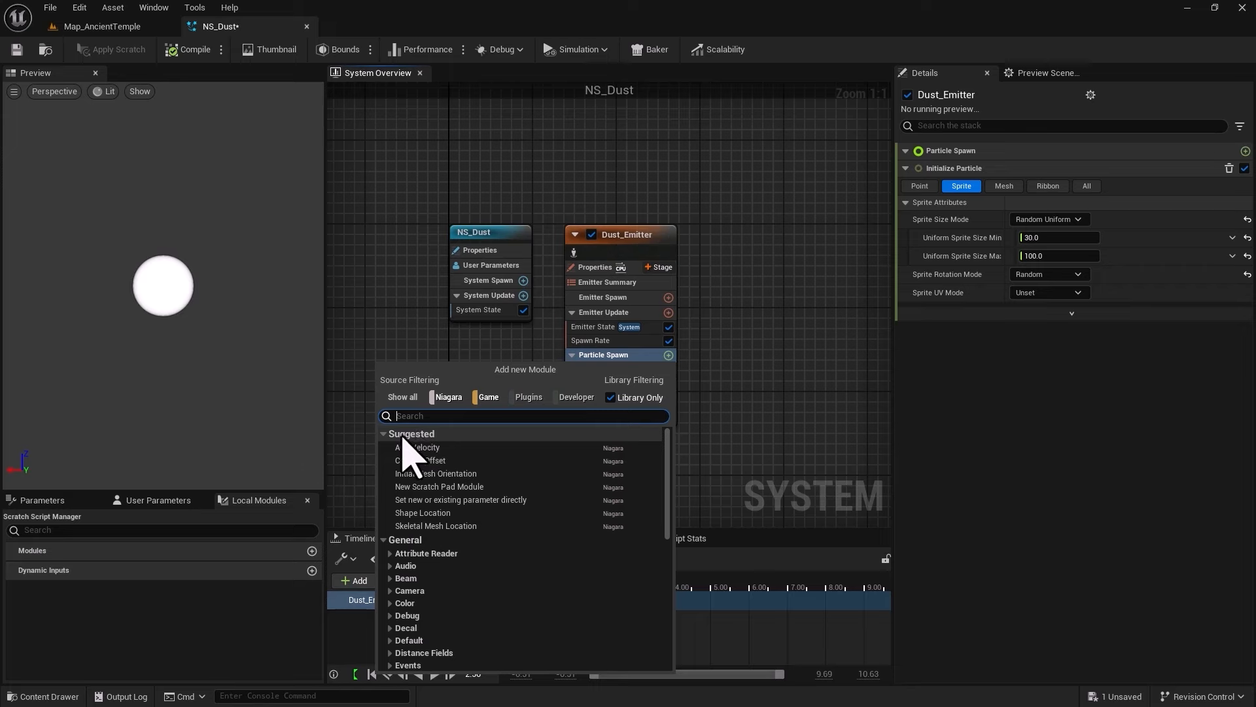
text(shape)
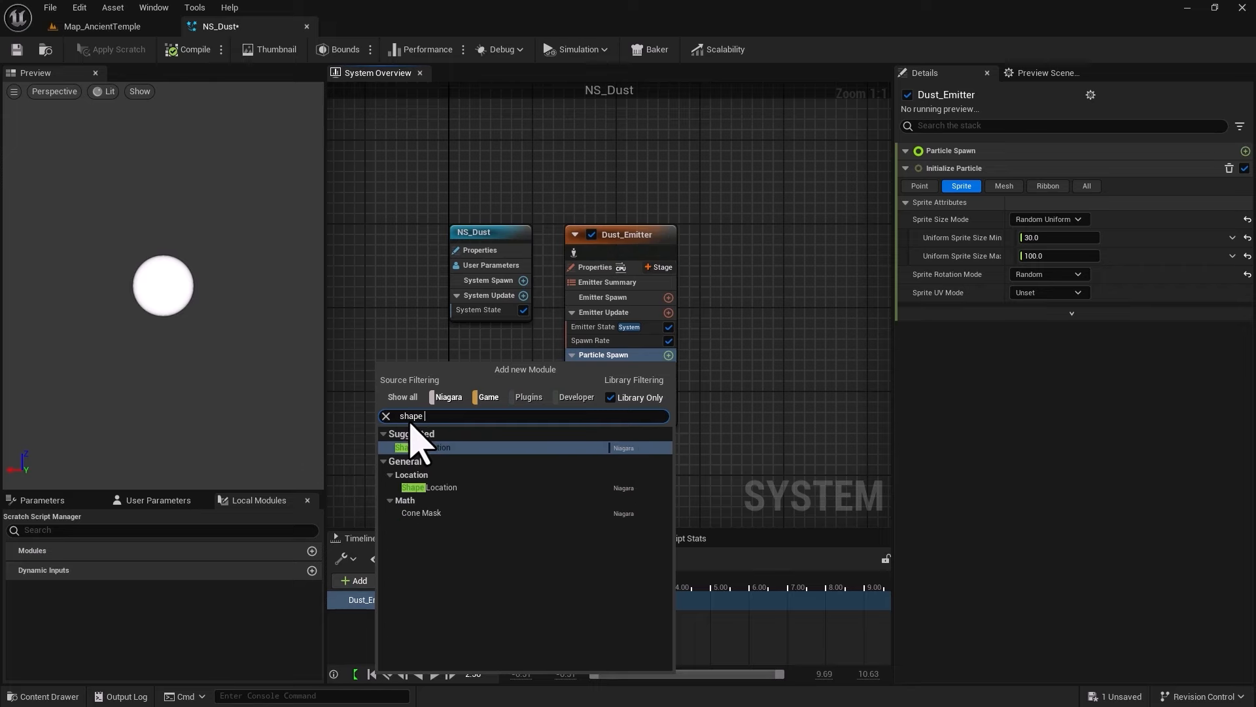
text( location)
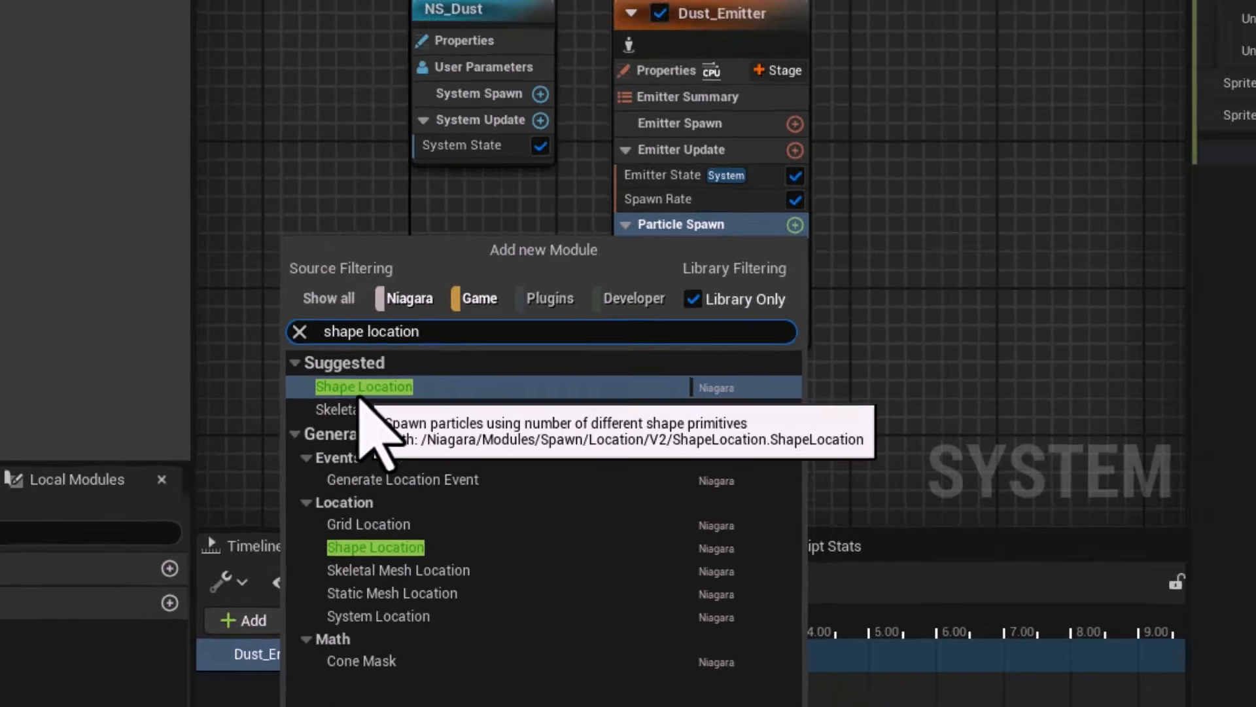
click(362, 393)
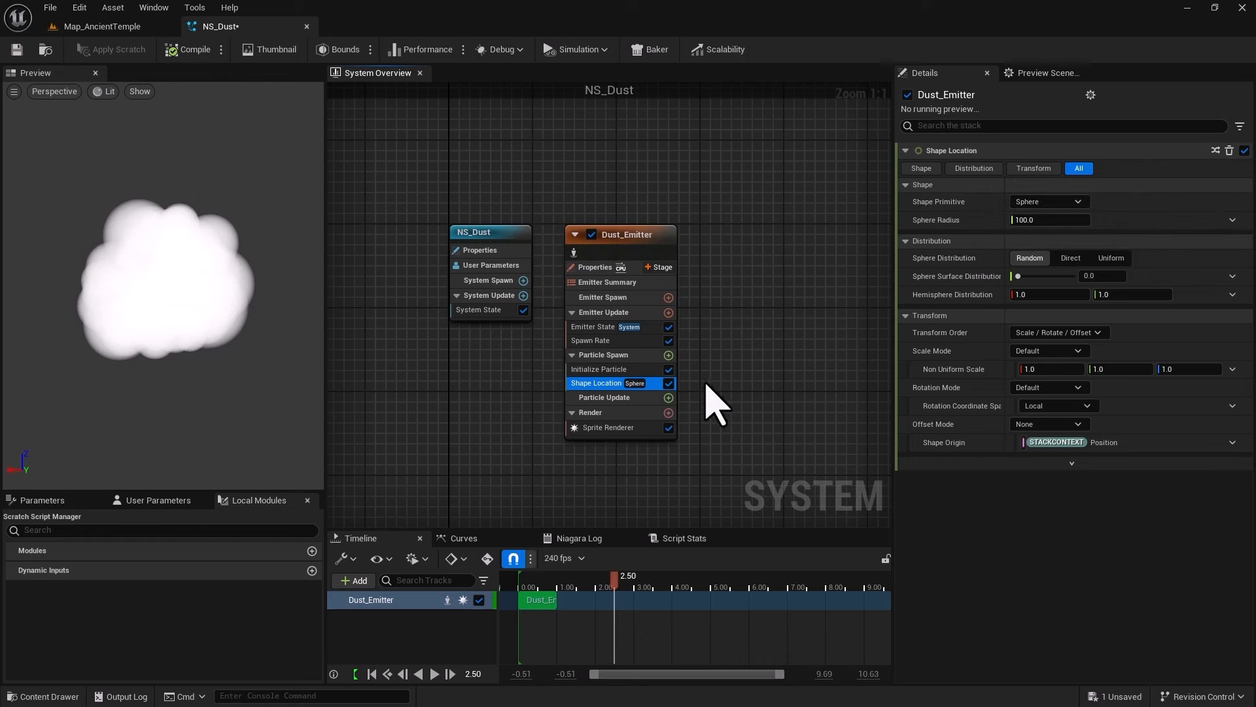
click(668, 355)
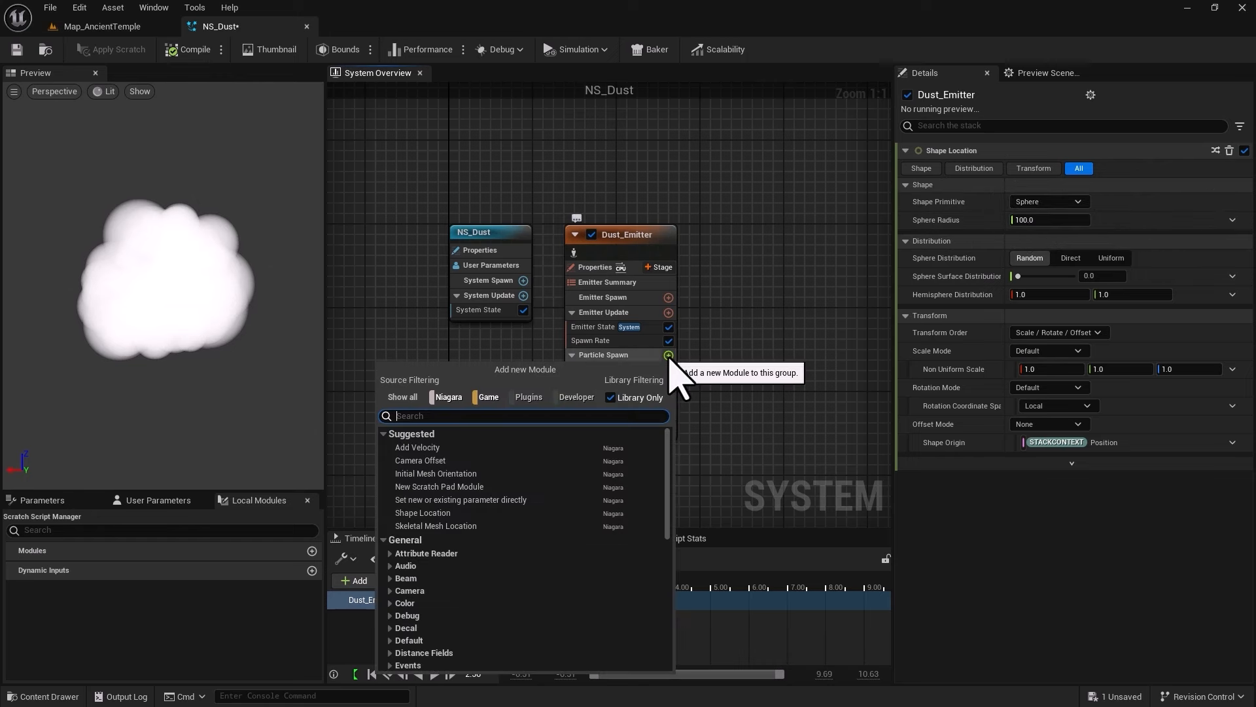
text(sphere)
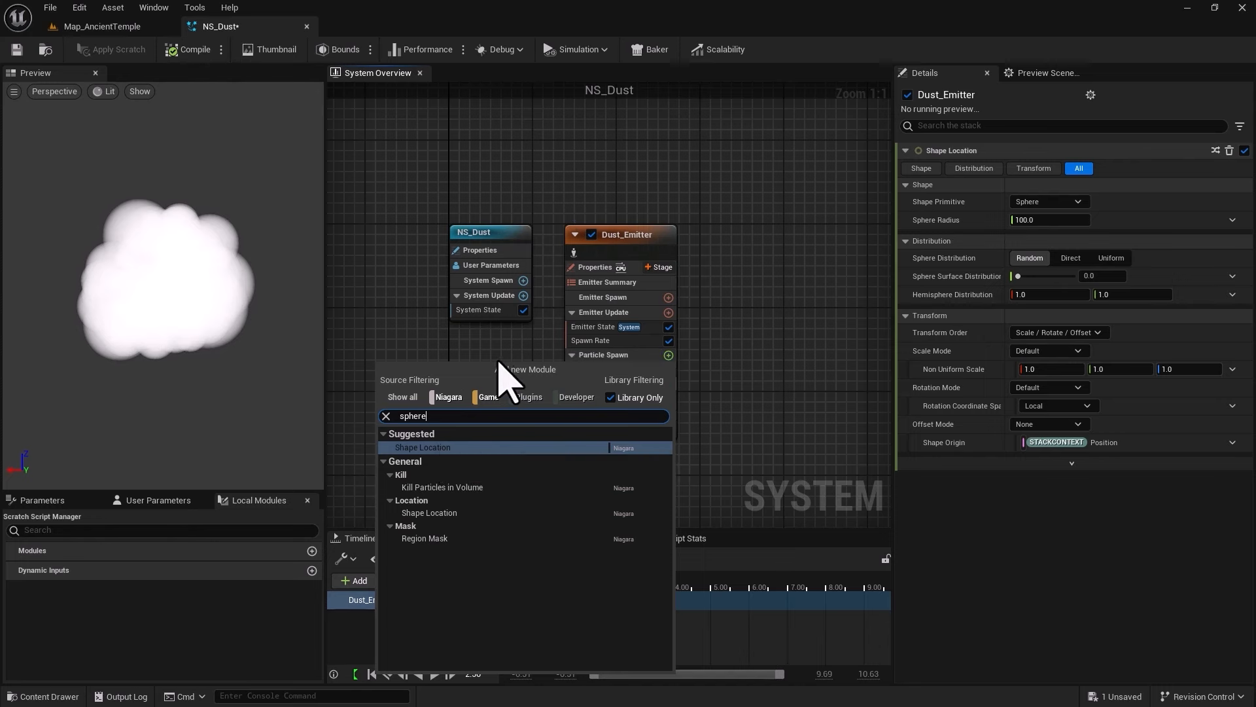
key(Return)
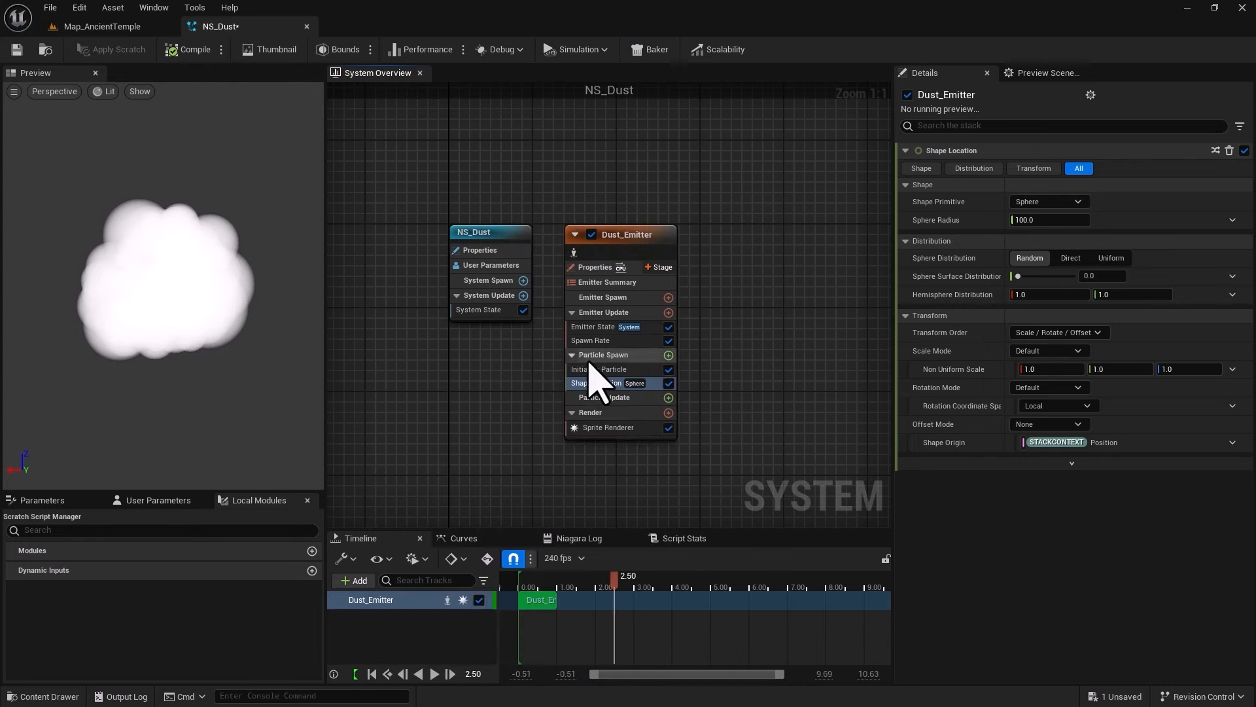
- Change the Shape Location primitive to Box / Plane and set the X value of its Box Size to 500
click(1040, 201)
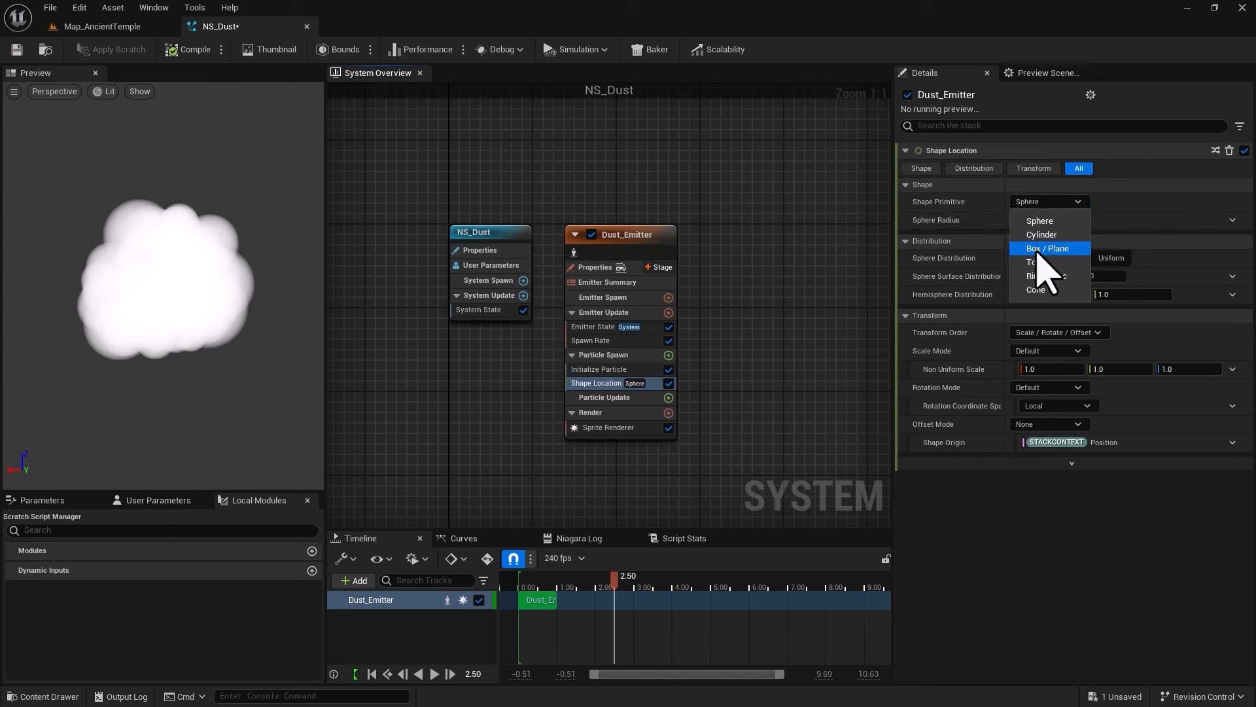
click(1045, 252)
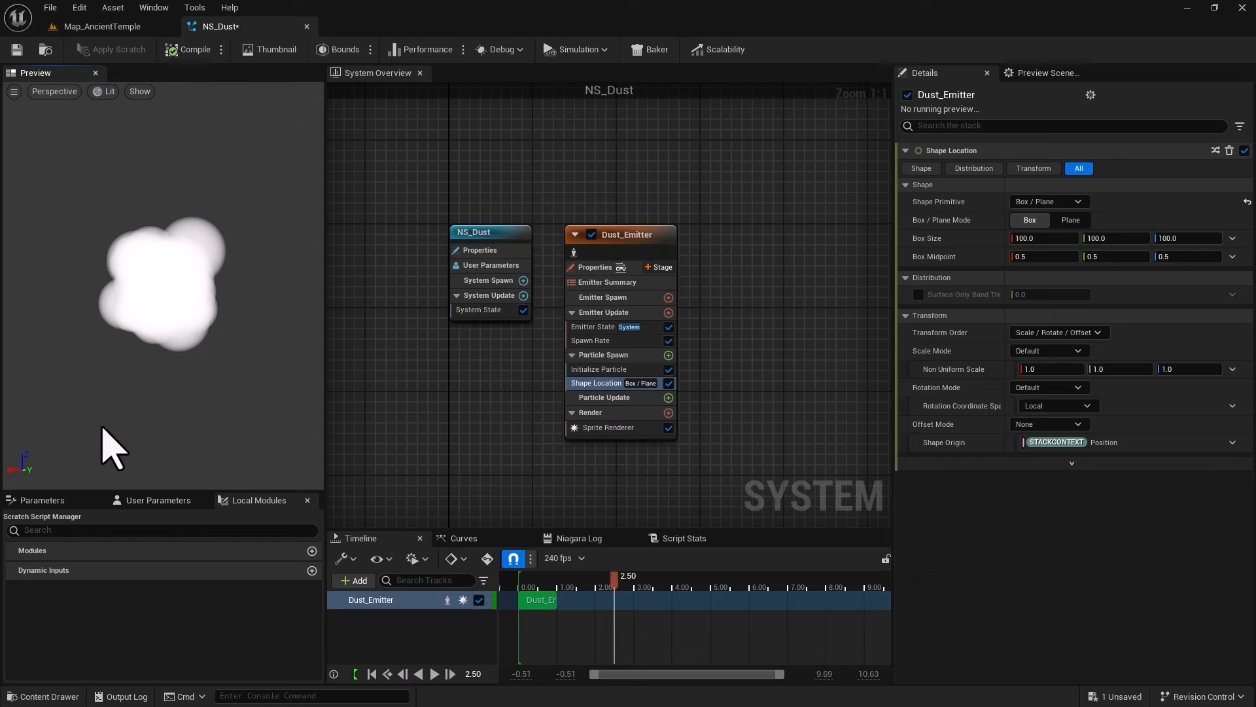
click(1029, 240)
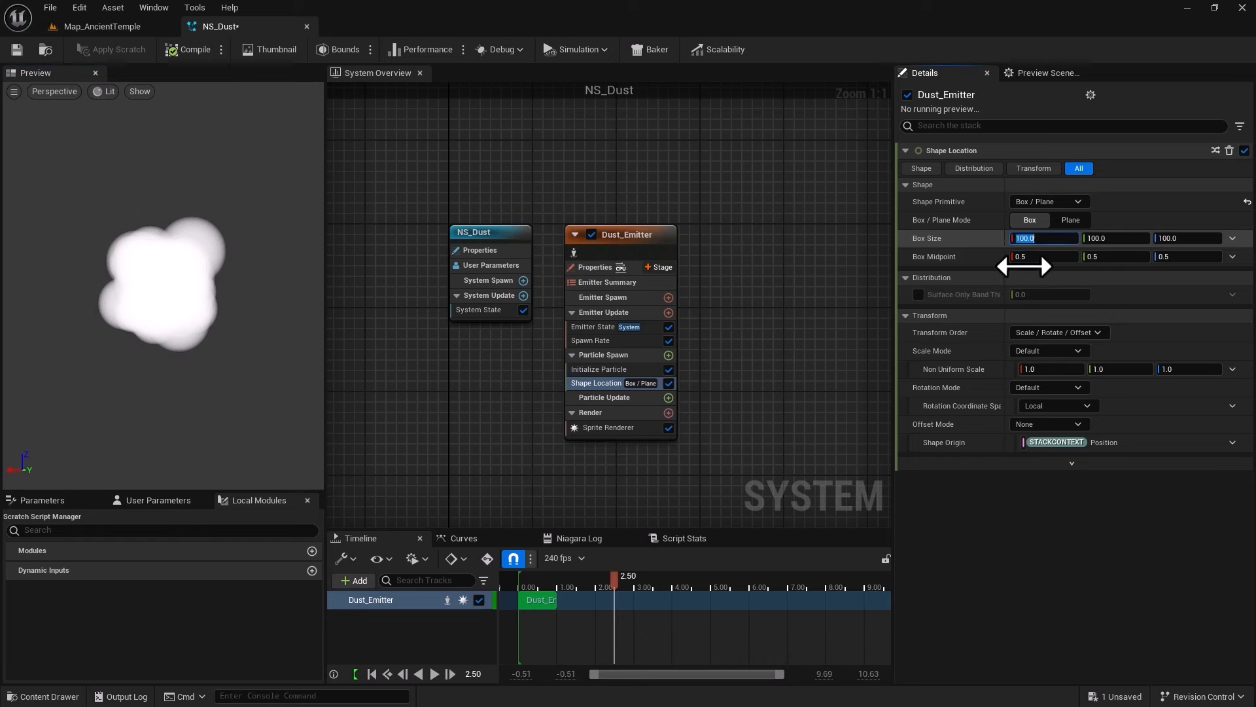
text(500)
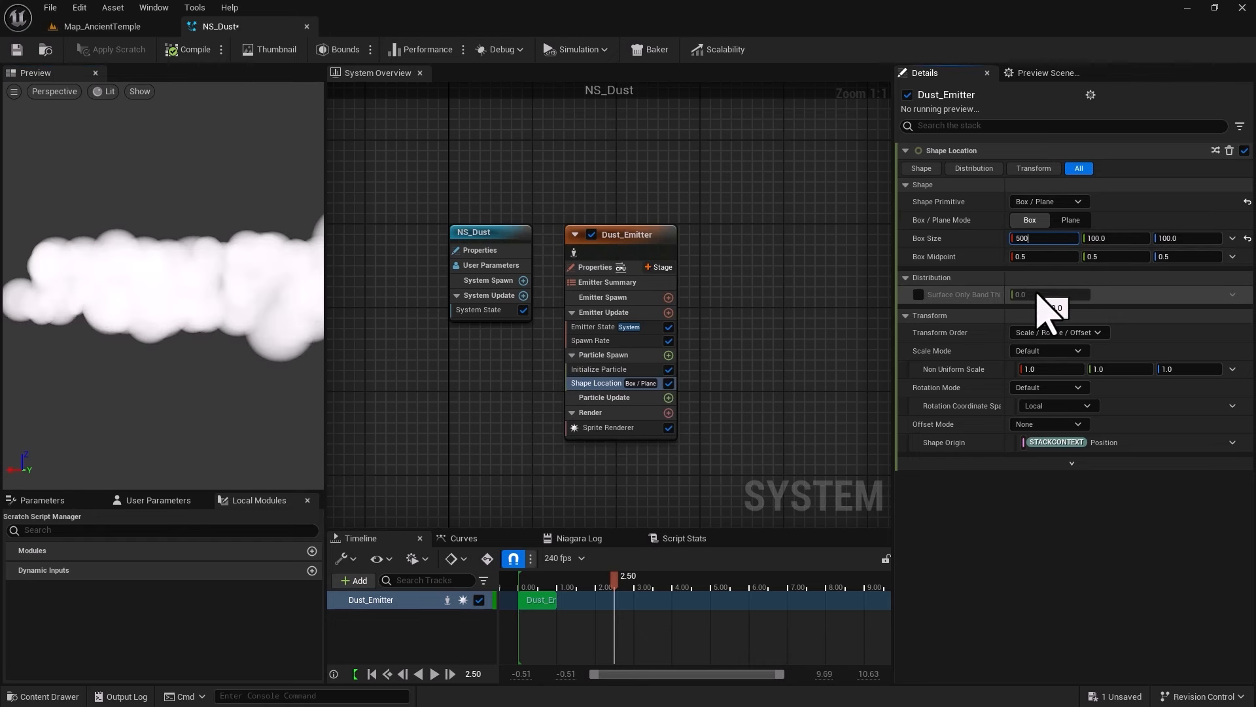
drag(179, 332, 203, 379)
scroll(179, 331, down, 5)
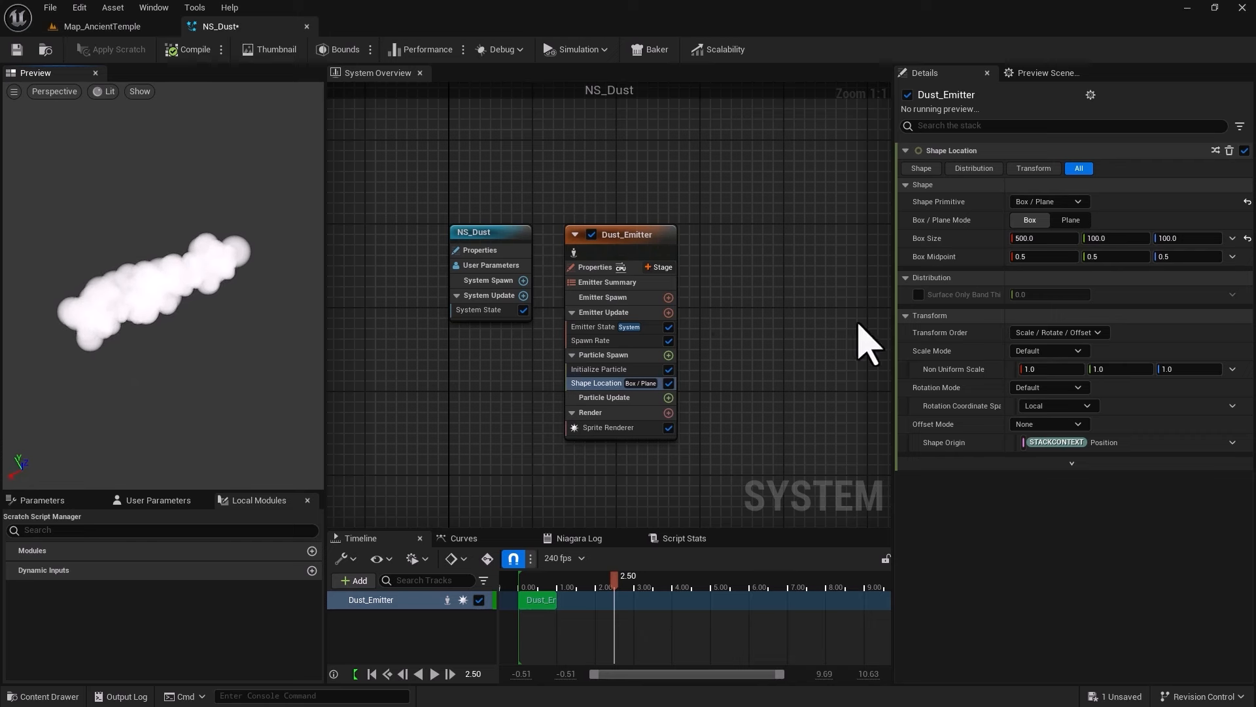
- Set the Y value of the Shape Location Box Size to 500 and examine the particle spread in the preview
click(1099, 238)
text(500)
key(Return)
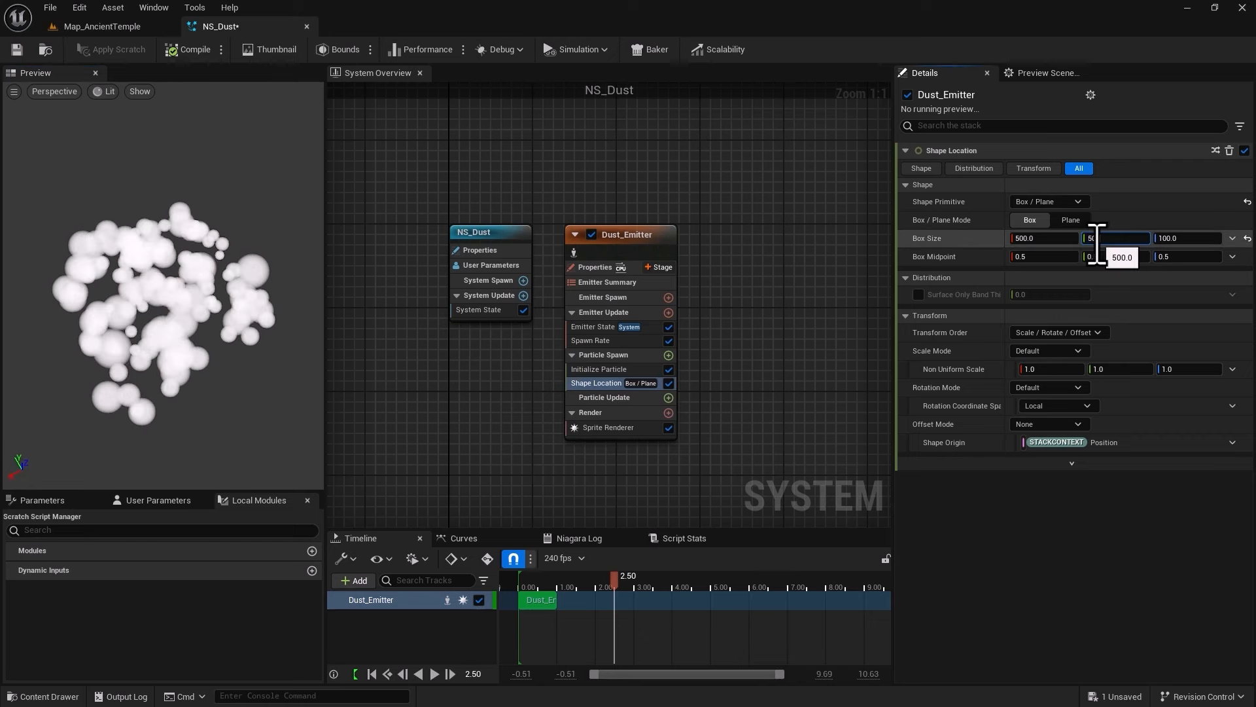
drag(110, 391, 177, 327)
mouse_move(213, 443)
mouse_down()
mouse_move(144, 415)
mouse_move(219, 442)
mouse_up()
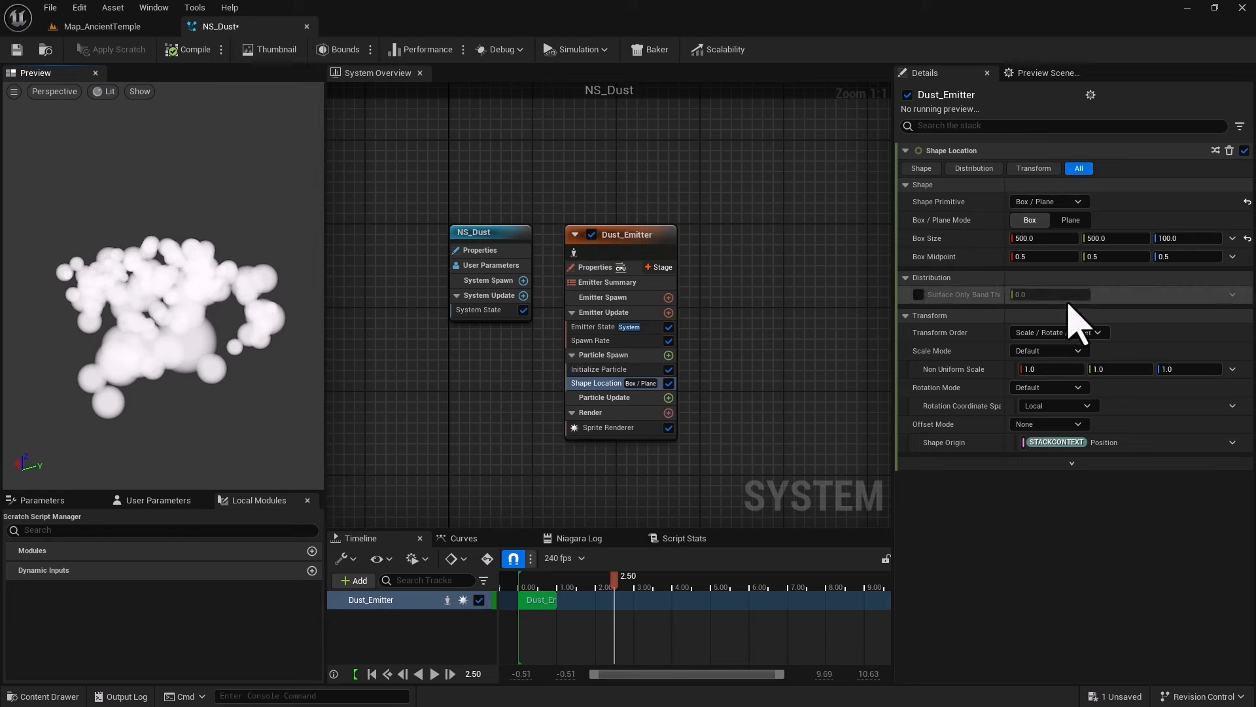
drag(186, 330, 252, 420)
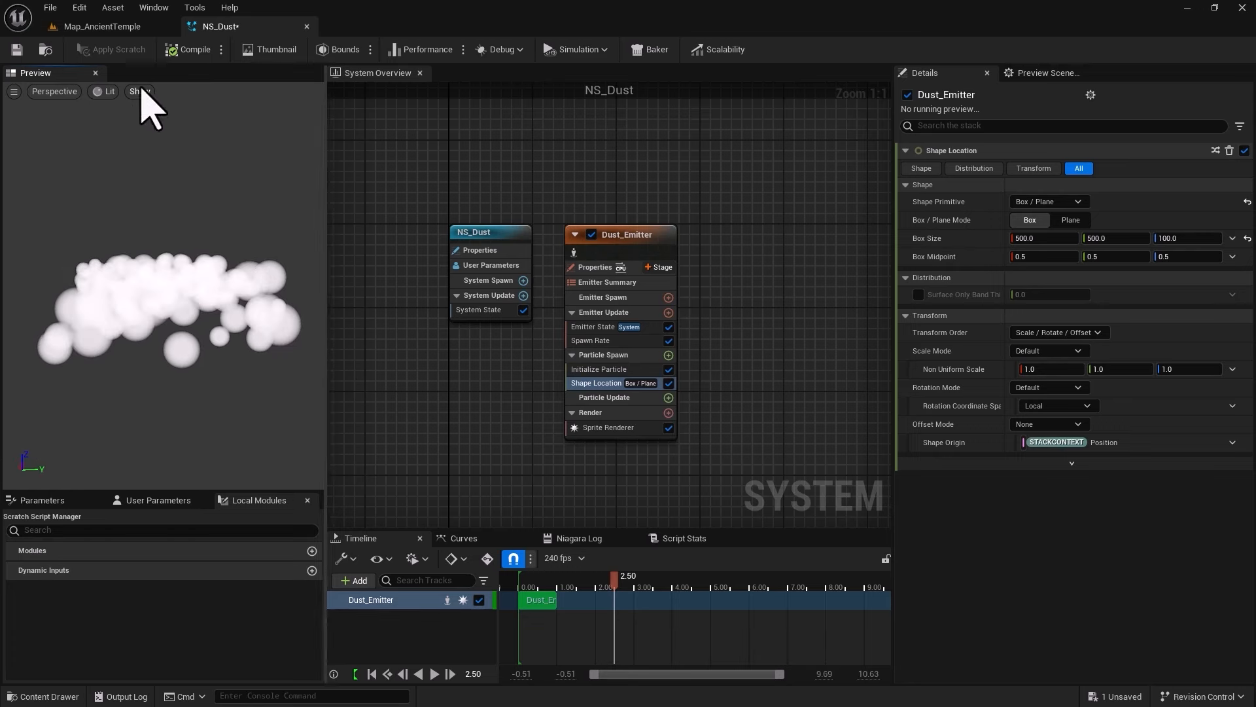
- Try a Z value of 1 for the Shape Location Box Size and inspect the flattened particle volume
click(98, 28)
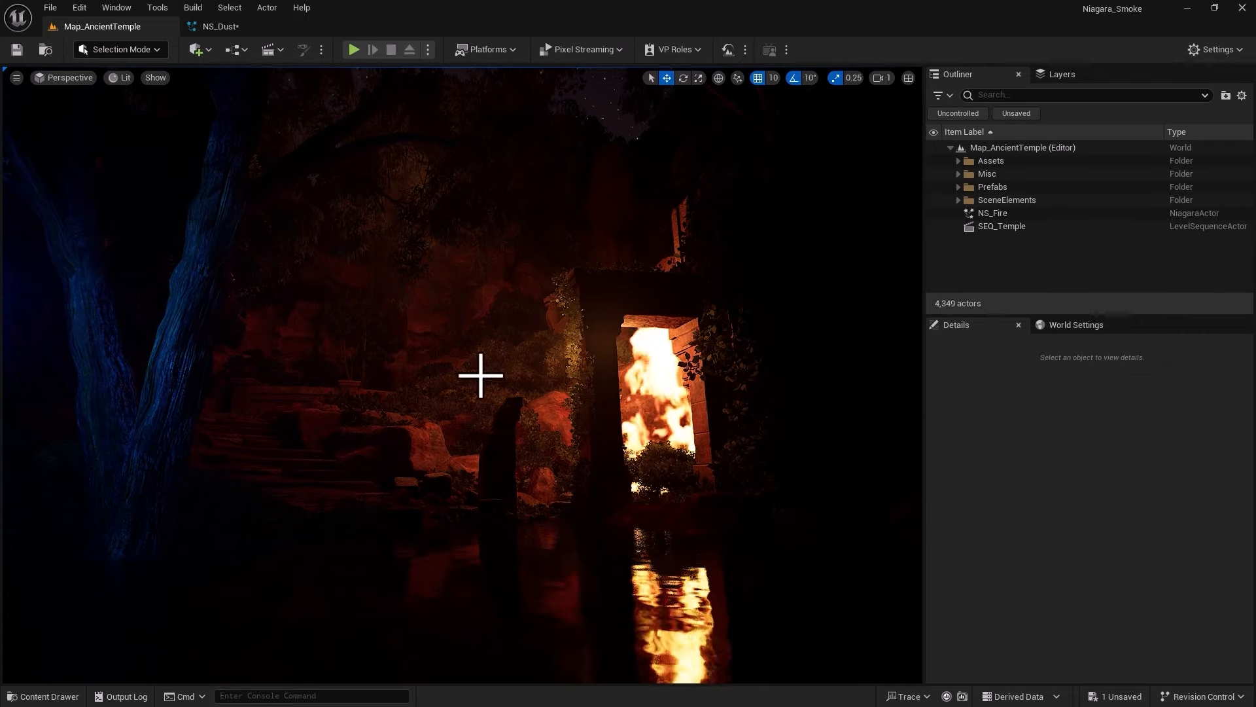
click(248, 28)
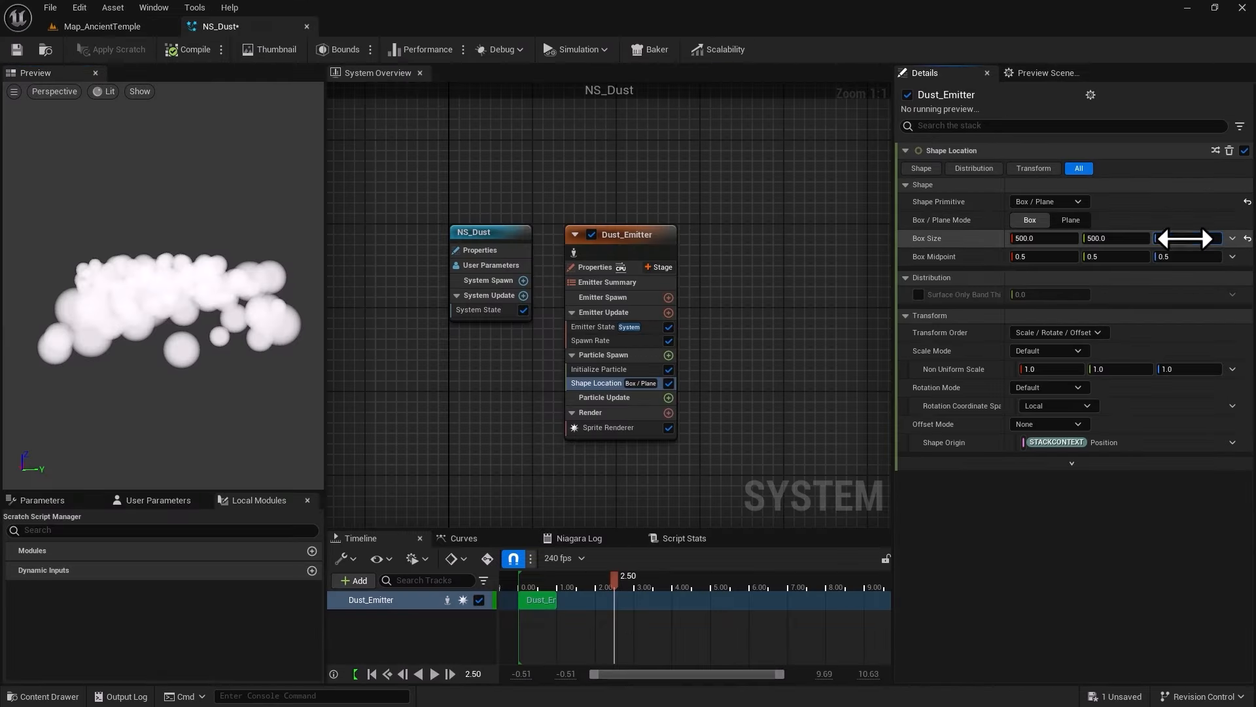
text(1)
key(Return)
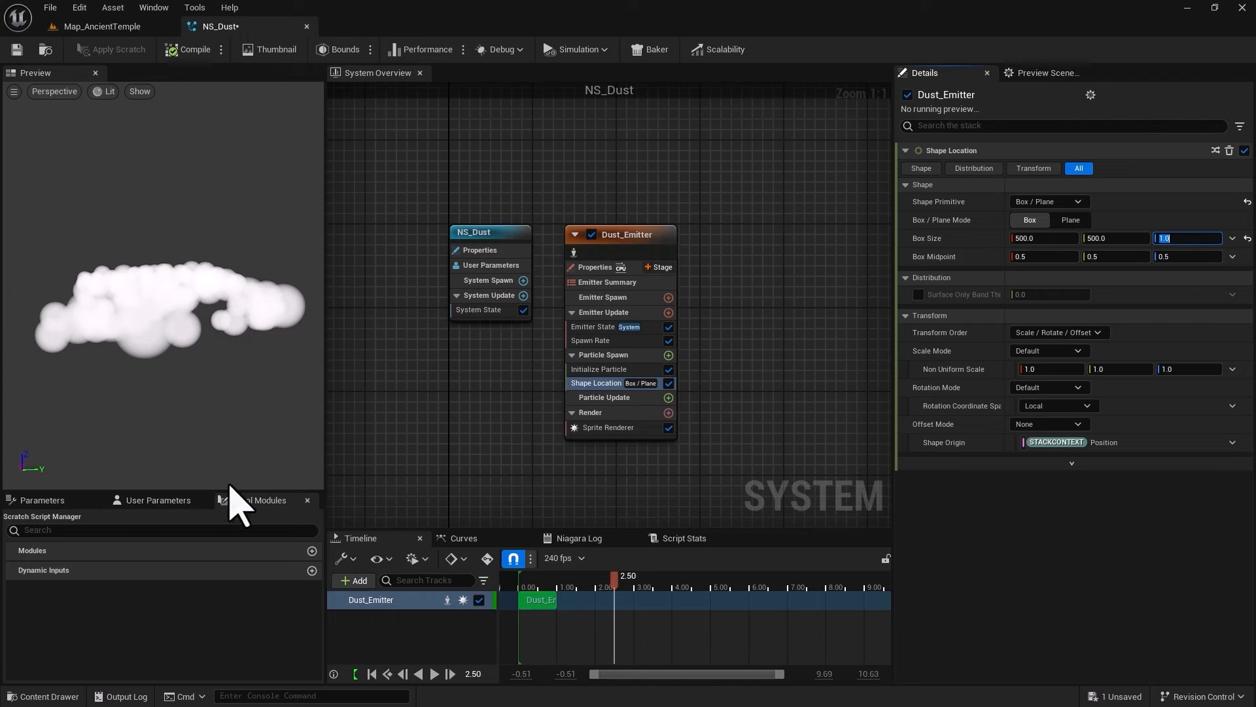
drag(103, 458, 229, 500)
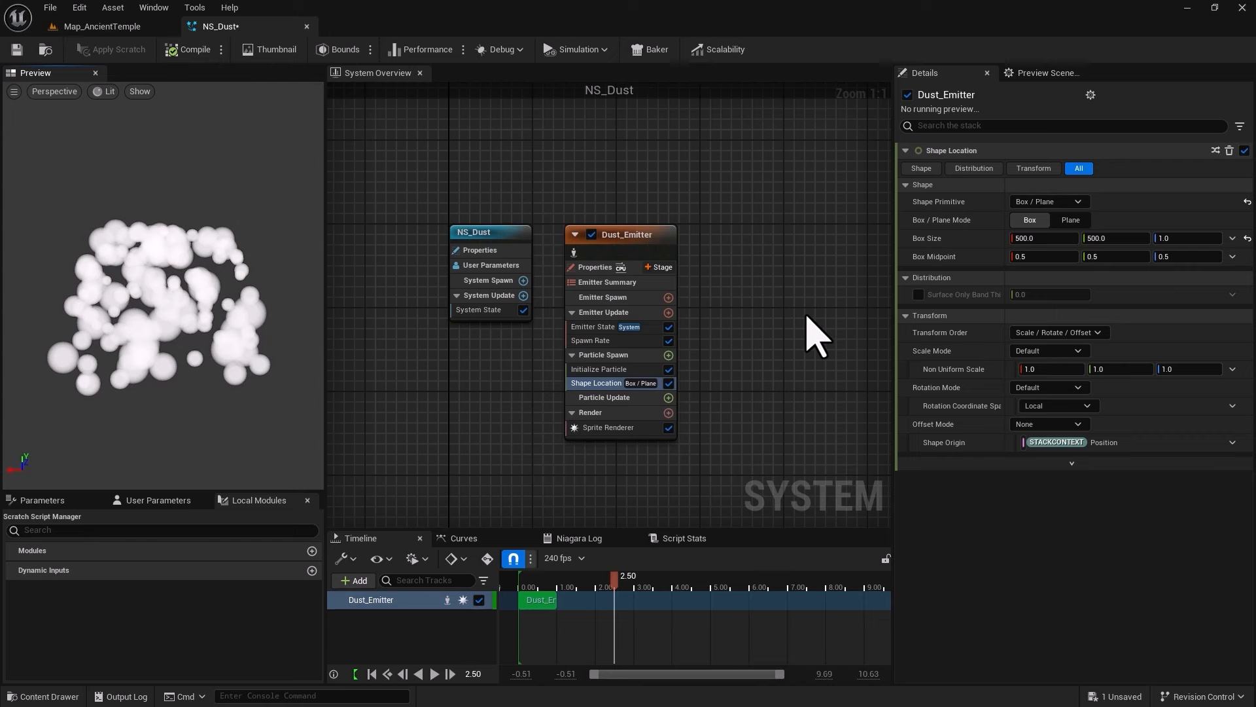
drag(208, 466, 230, 447)
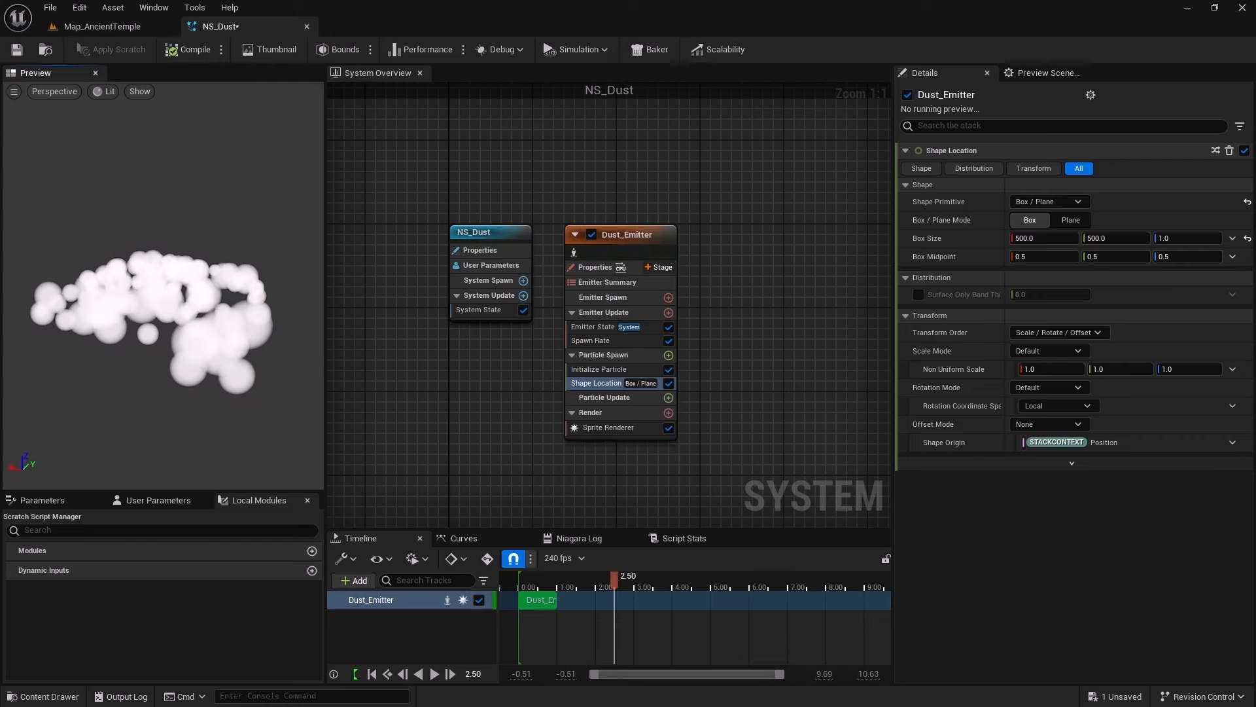
- Enable Surface Only Band Thickness in Shape Location and reset the minimum and maximum uniform sprite sizes in Initialize Particle to their defaults
click(918, 295)
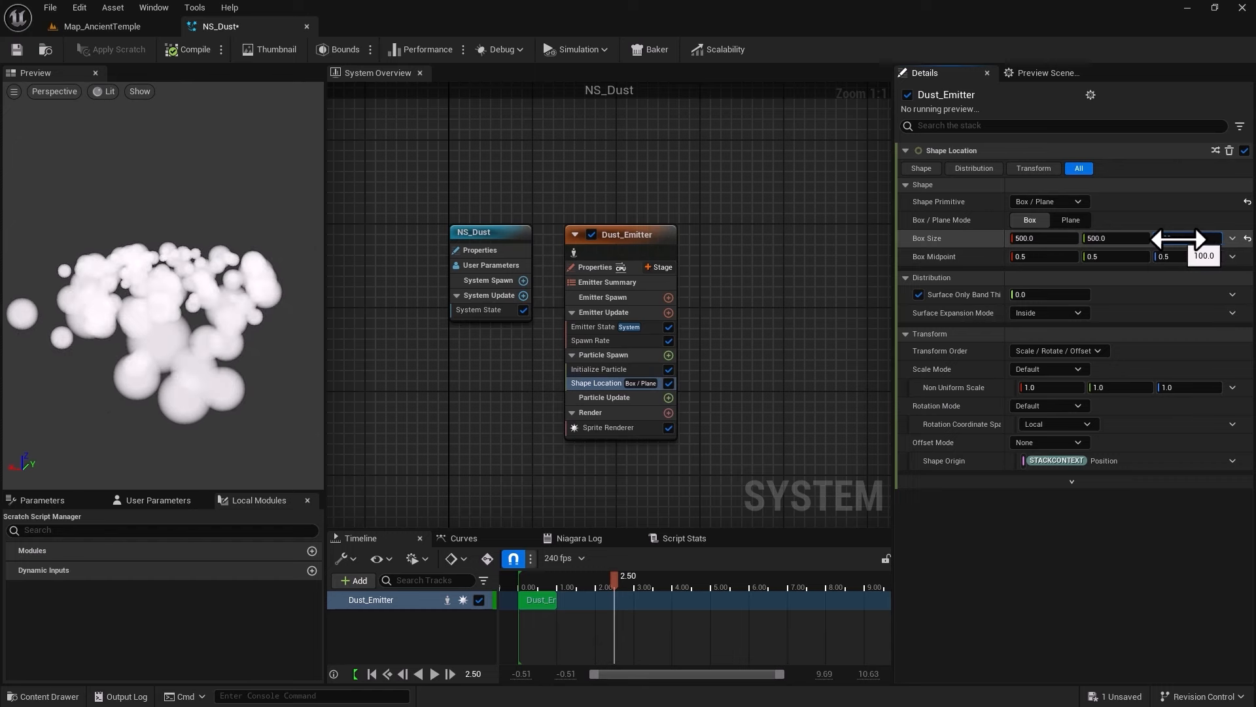
click(595, 340)
click(608, 371)
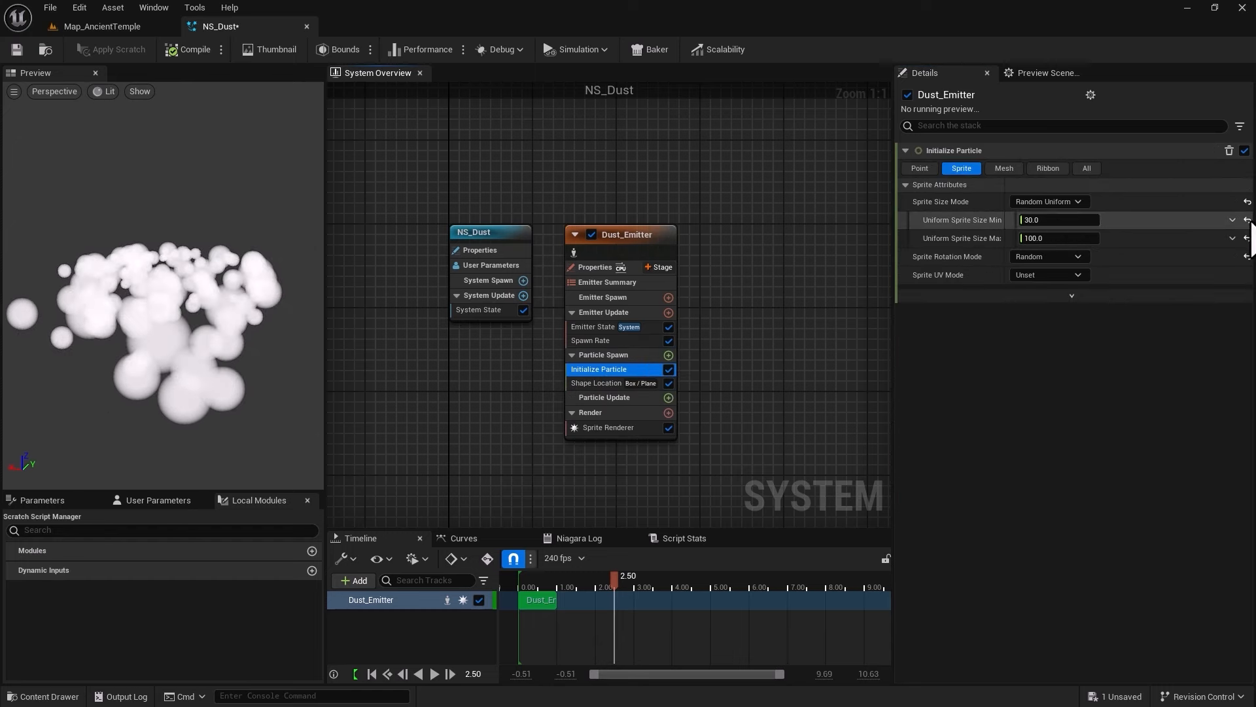
click(1247, 220)
click(1248, 239)
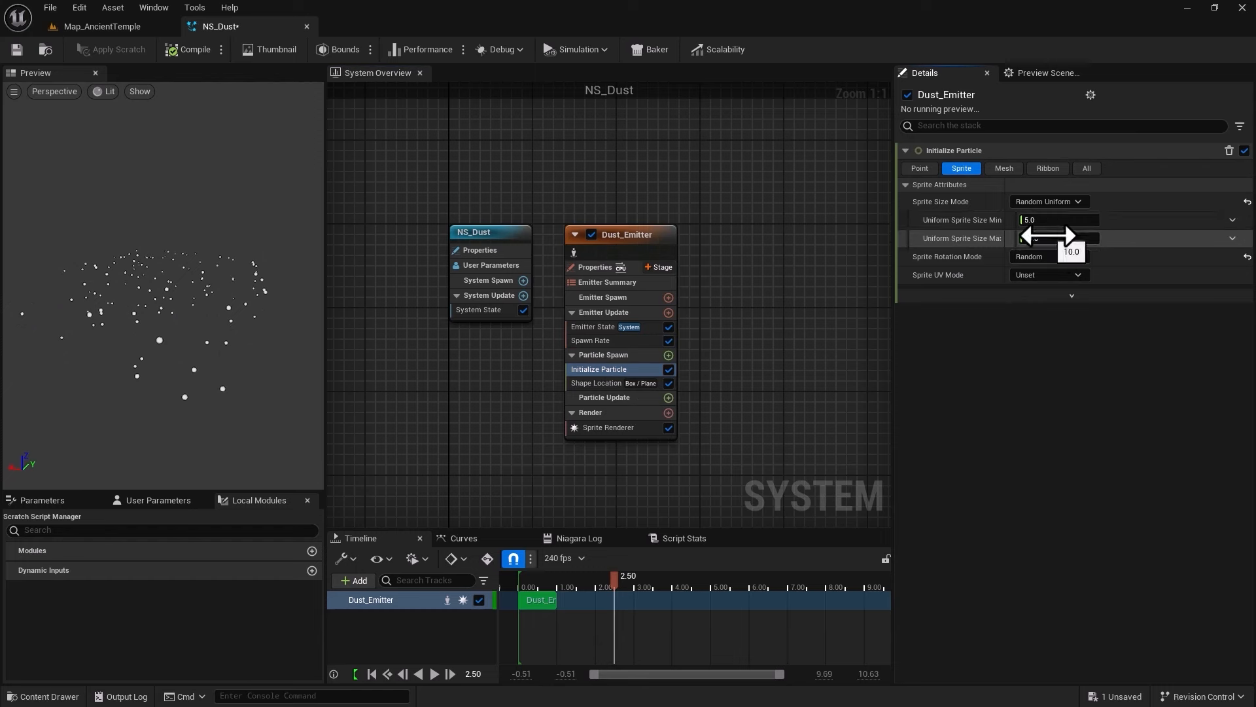
- Inspect the surface-only particle distribution in the preview and disable Surface Only Band Thickness in Shape Location
click(589, 384)
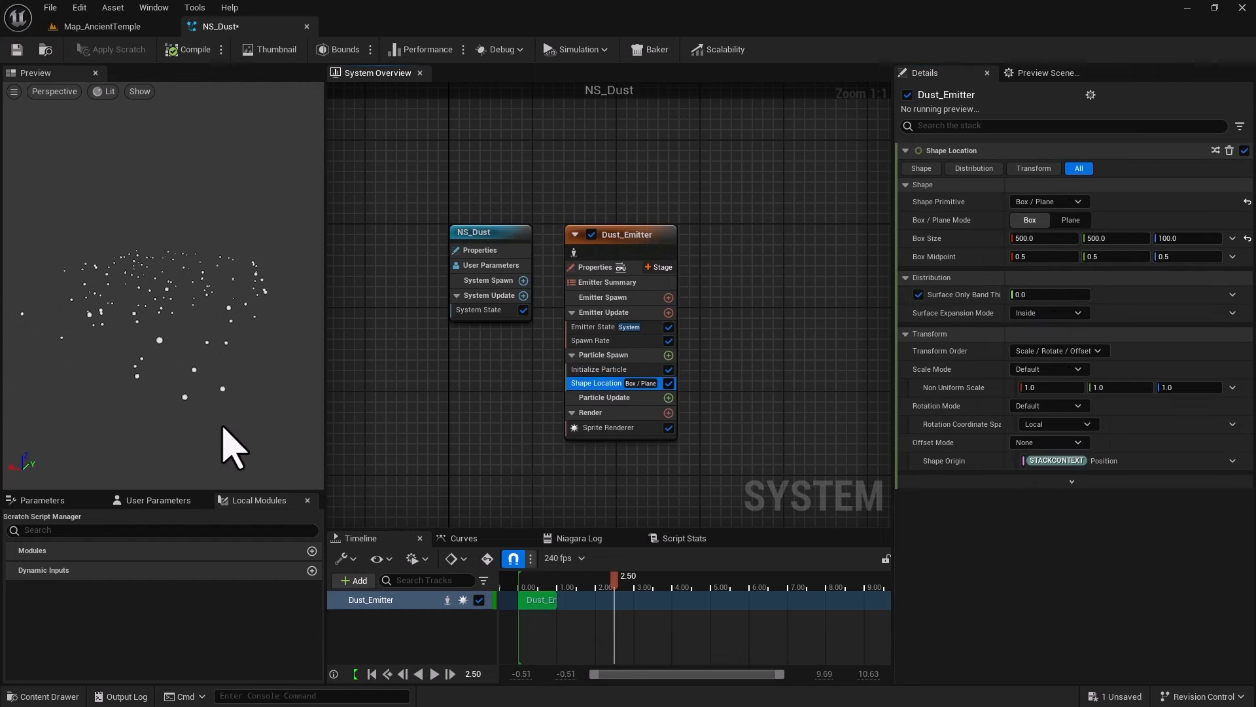
drag(222, 426, 265, 402)
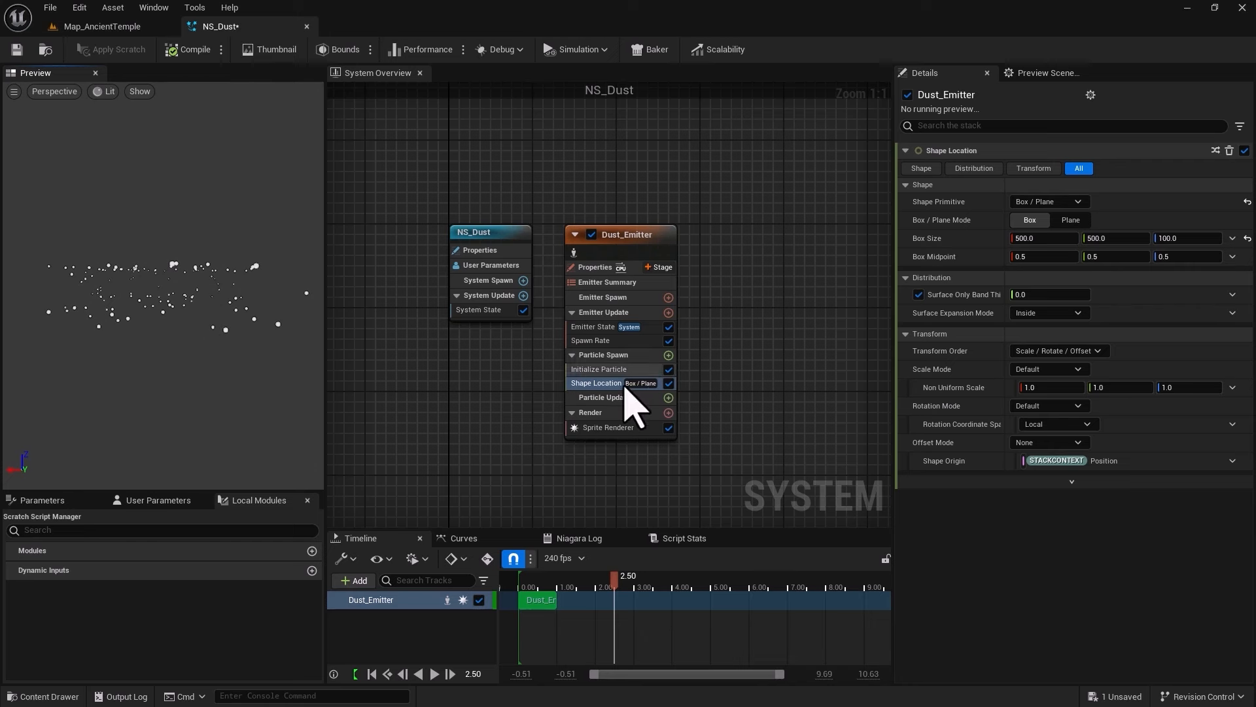
click(605, 397)
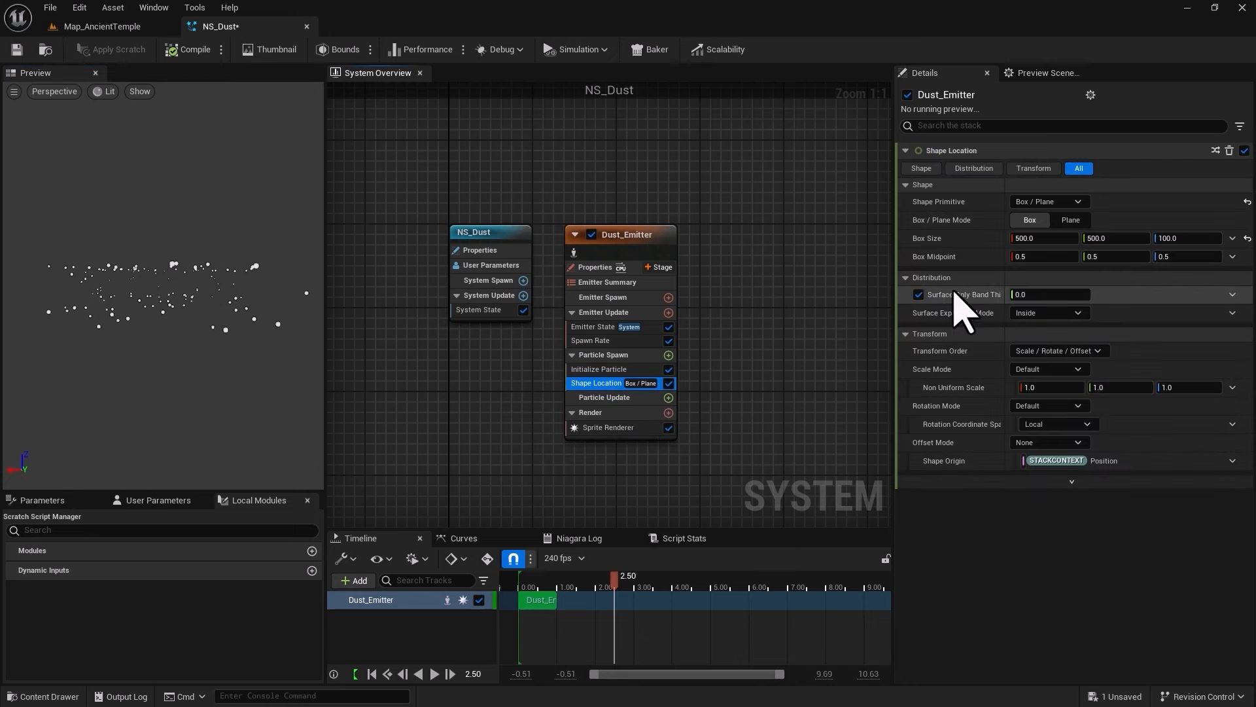
click(918, 295)
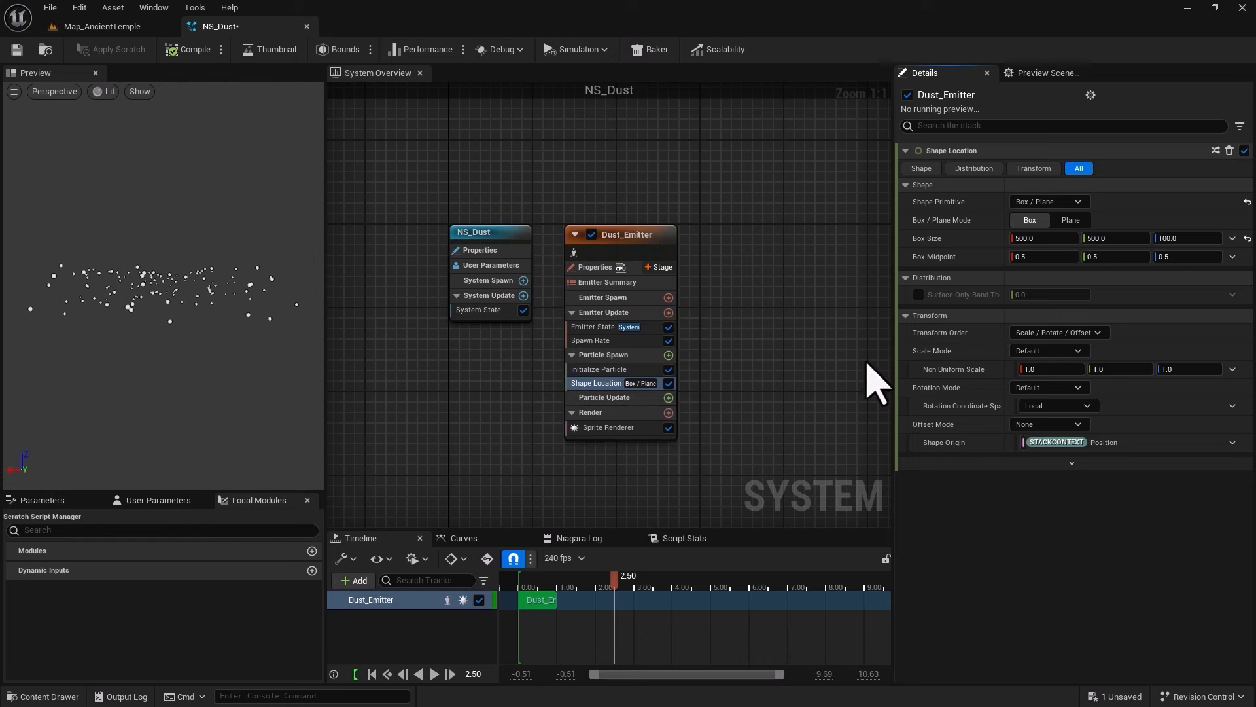
mouse_move(944, 303)
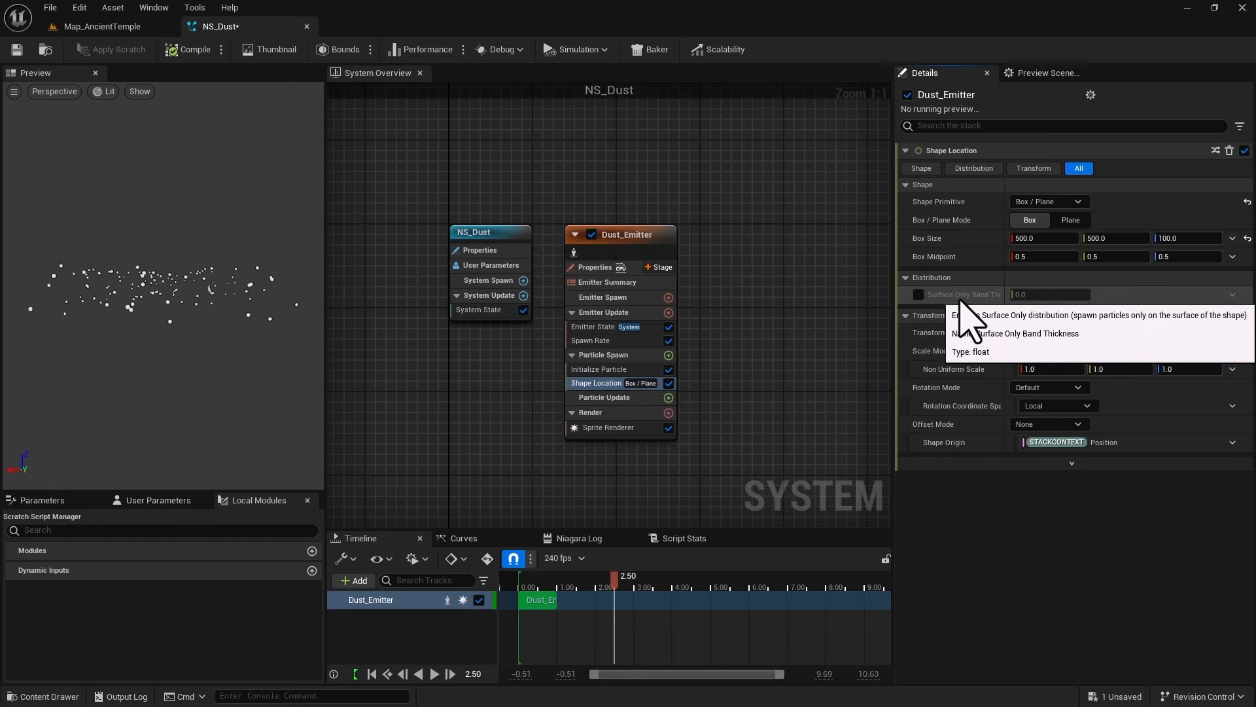
mouse_move(580, 403)
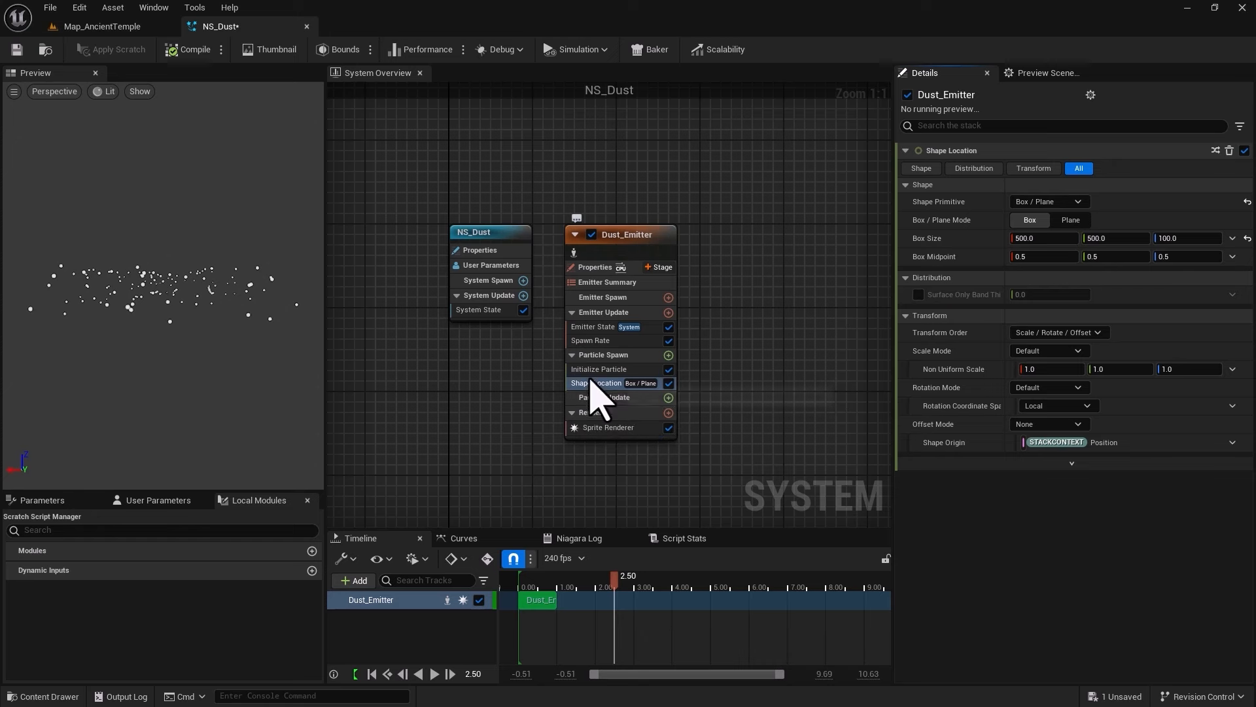
- Set the Uniform Sprite Size of Initialize Particle to a minimum of 30 and a maximum of 100
click(615, 370)
click(1033, 221)
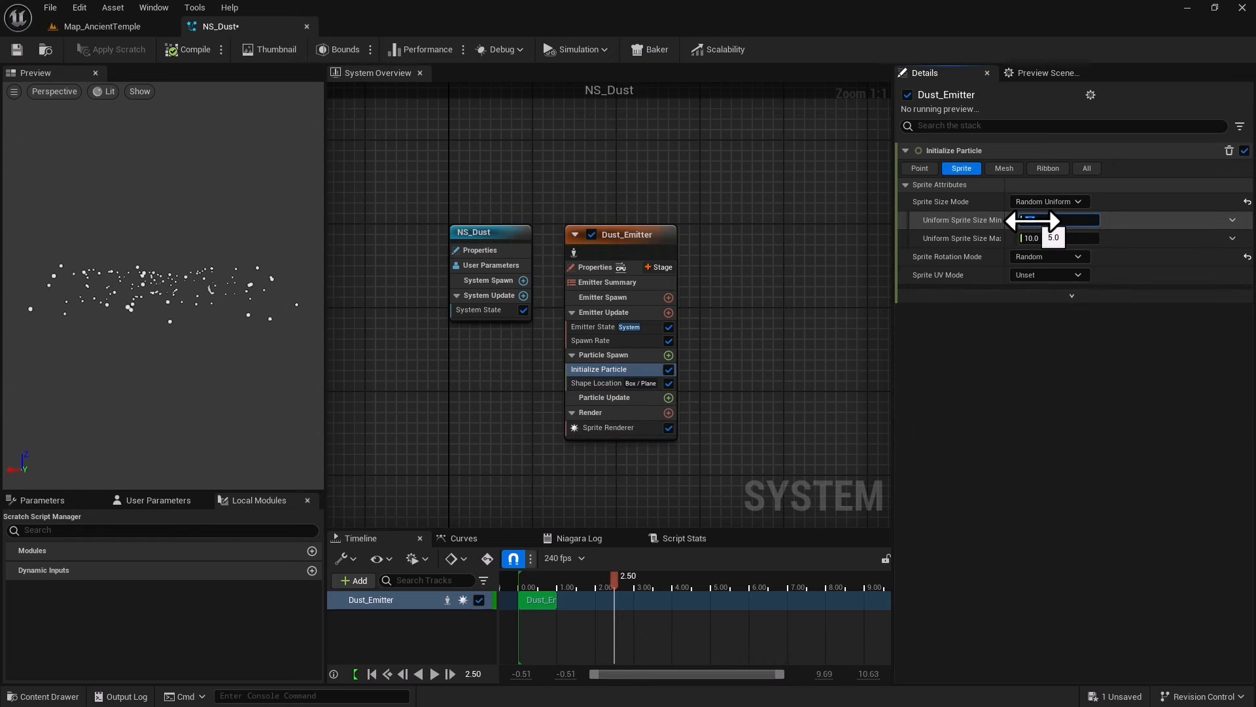
text(30100)
key(Return)
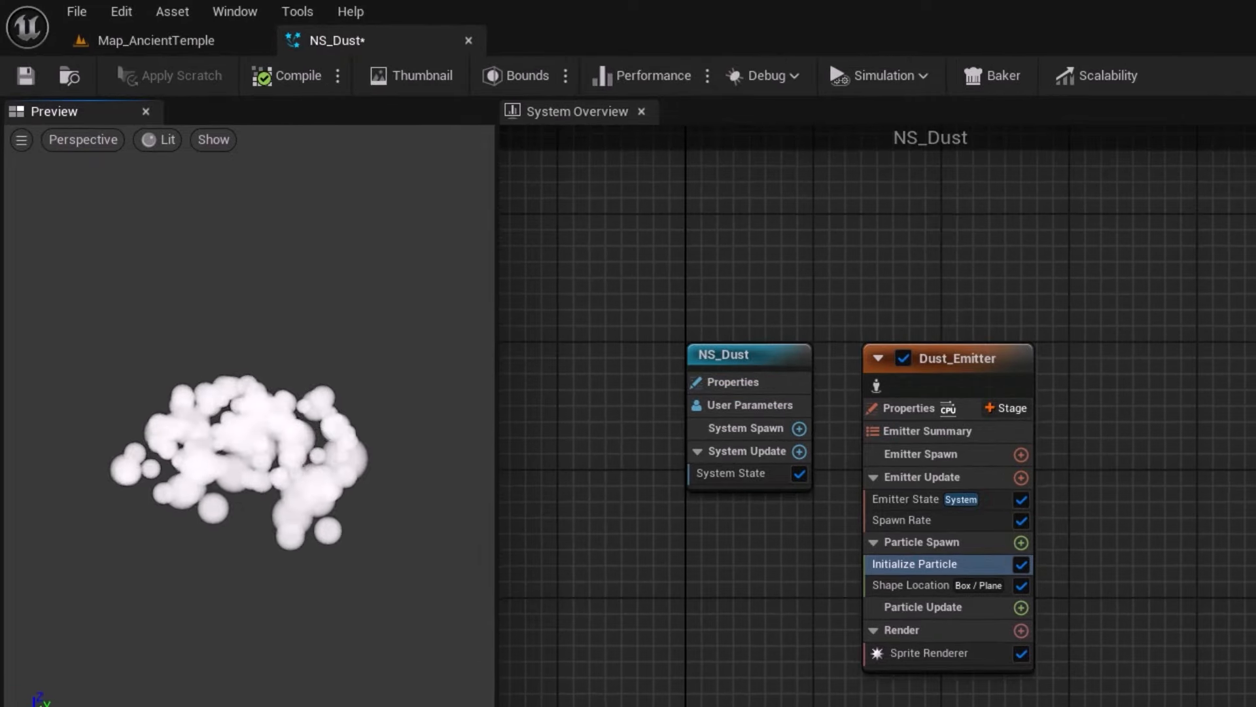
drag(265, 560, 293, 602)
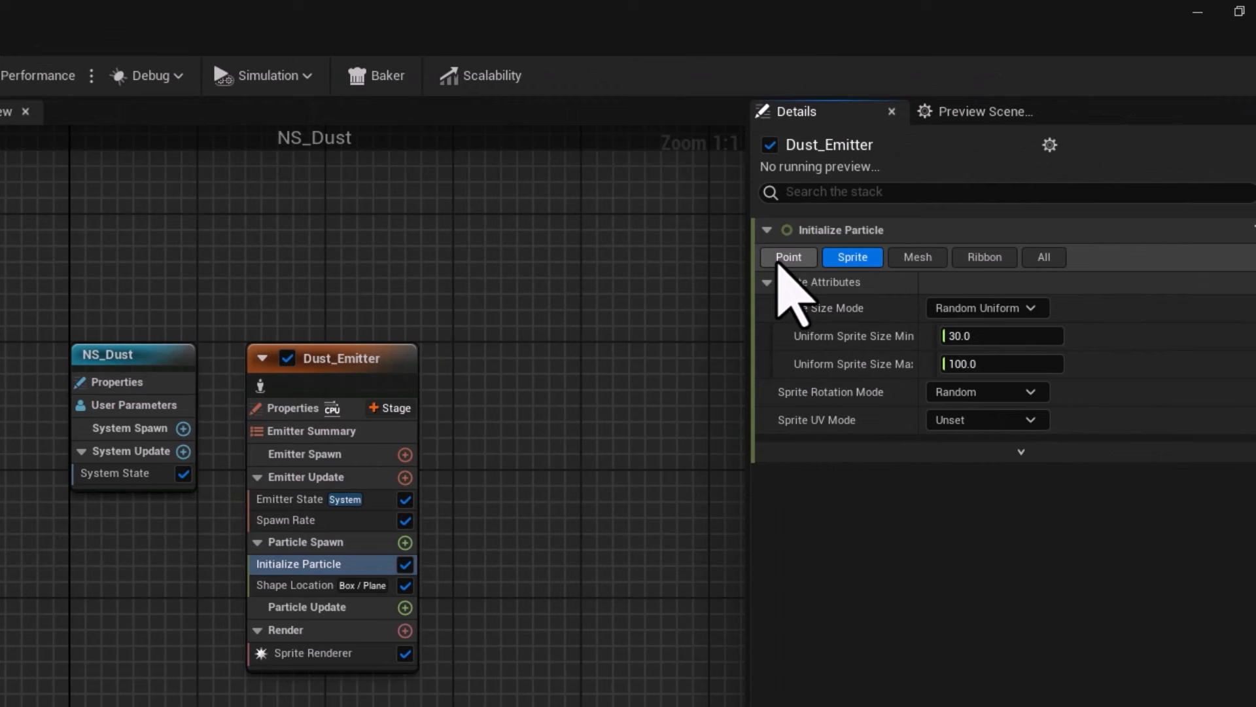
- Check the point attributes of Initialize Particle and add a Particle State module to the Particle Update group of Dust_Emitter
click(788, 257)
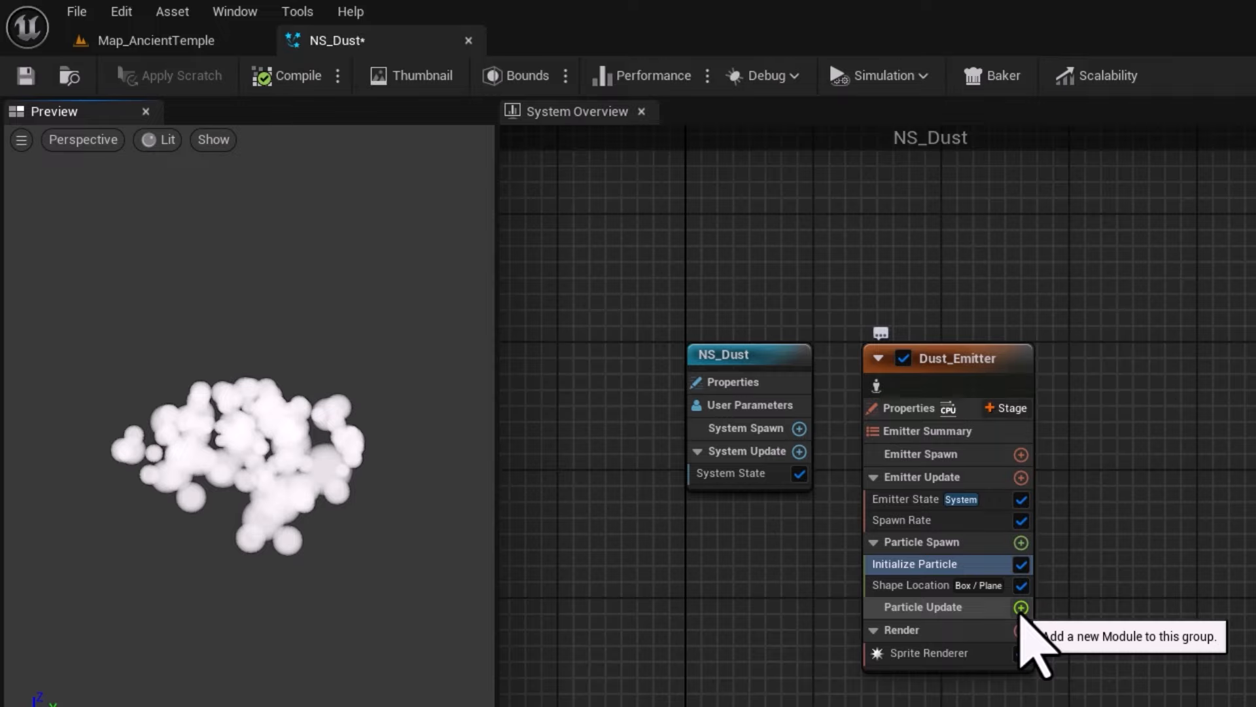
click(1021, 607)
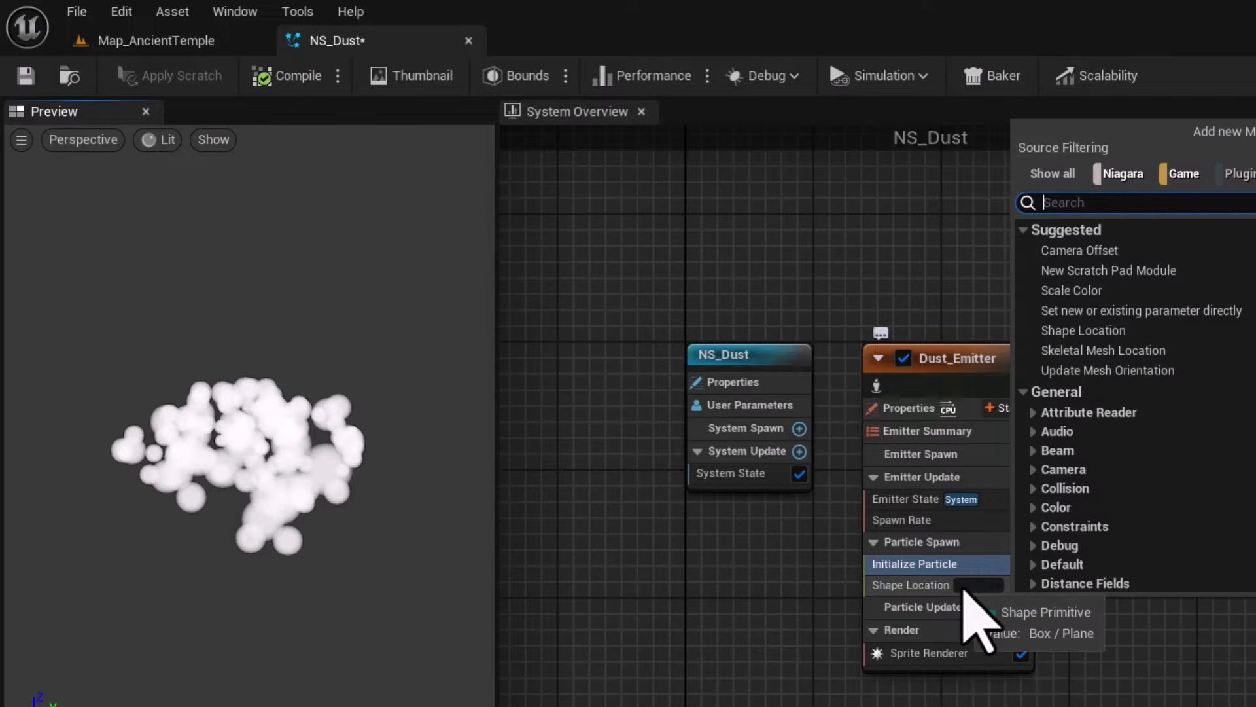
text(Particle State)
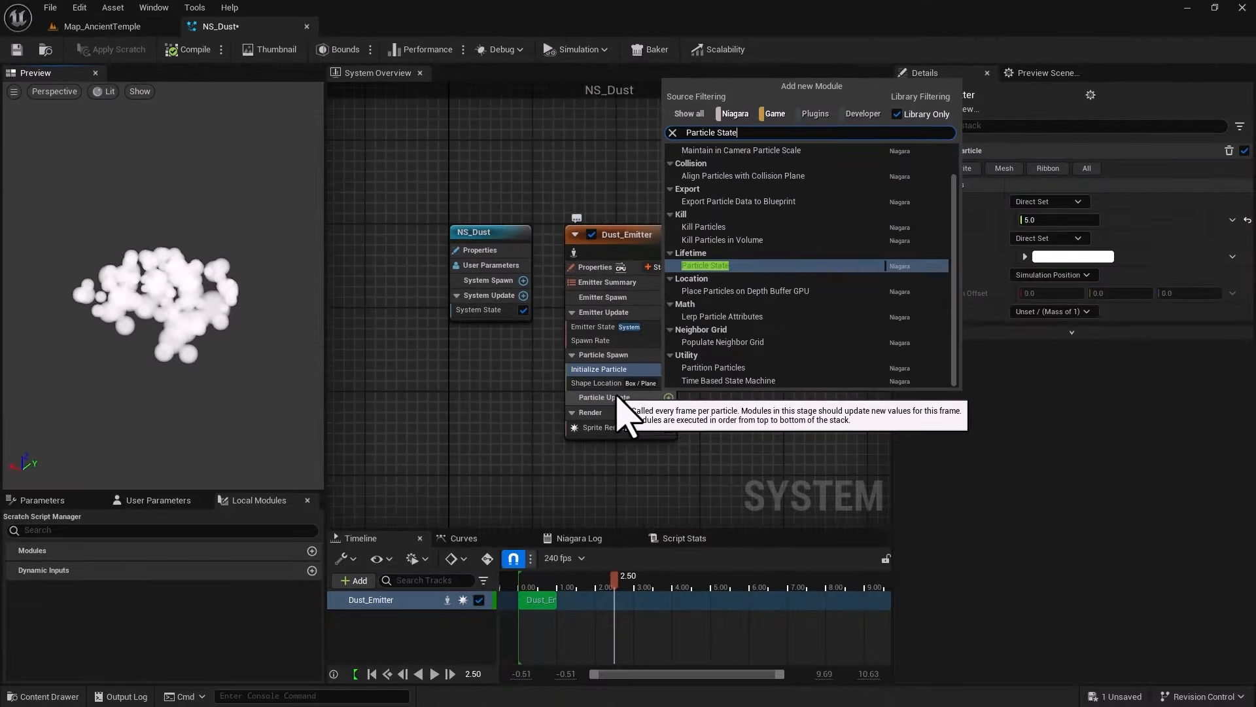
key(Return)
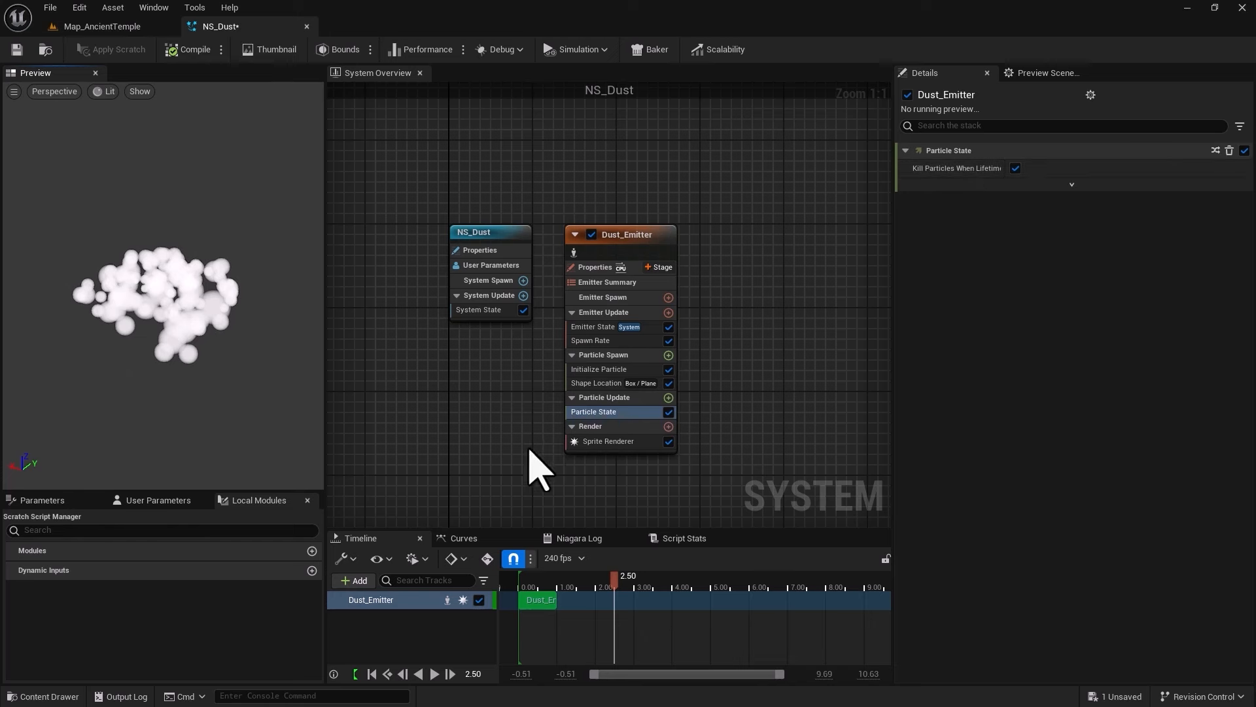
- Play the simulation and examine the particles in the preview along with the Shape Location, Initialize Particle and Sprite Renderer settings
click(435, 674)
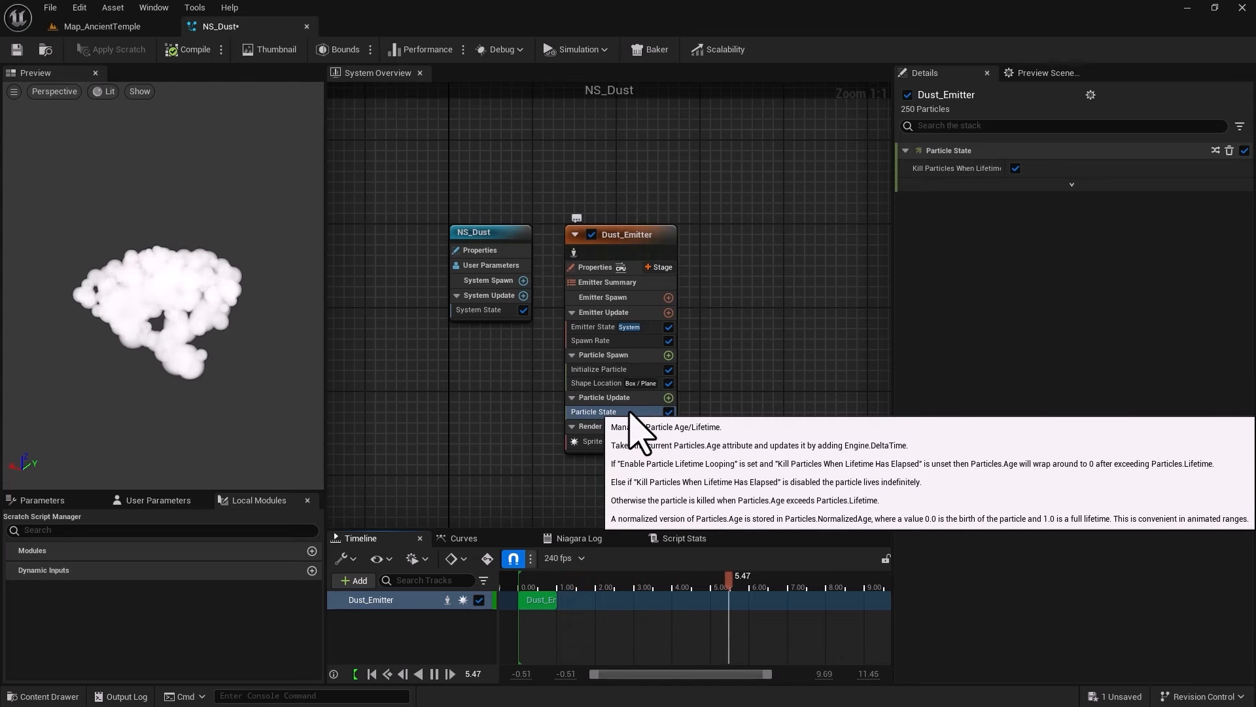
click(618, 383)
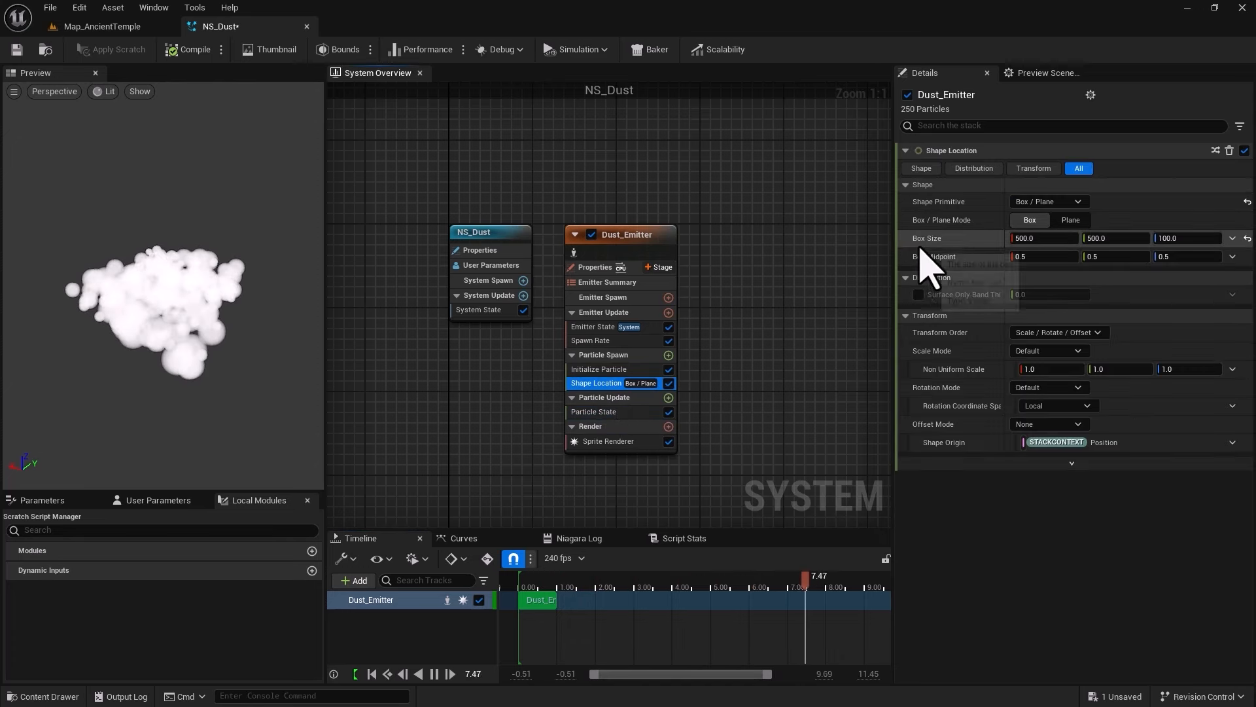
click(919, 169)
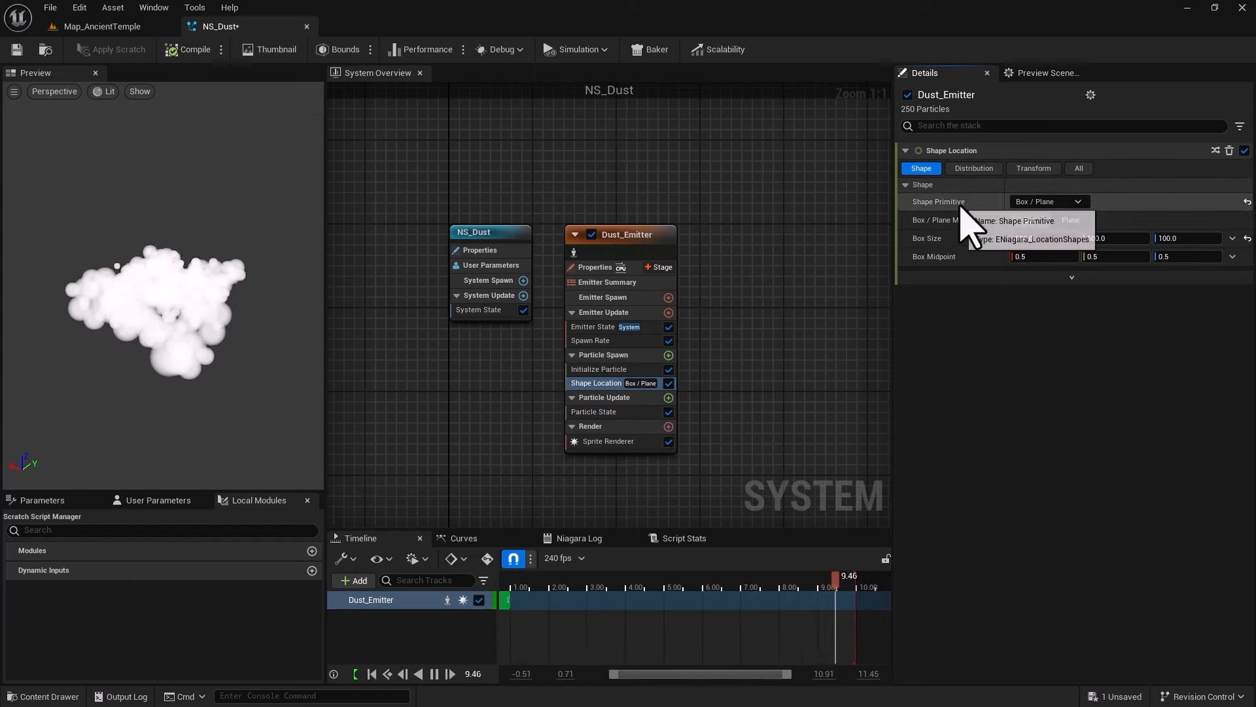
click(622, 369)
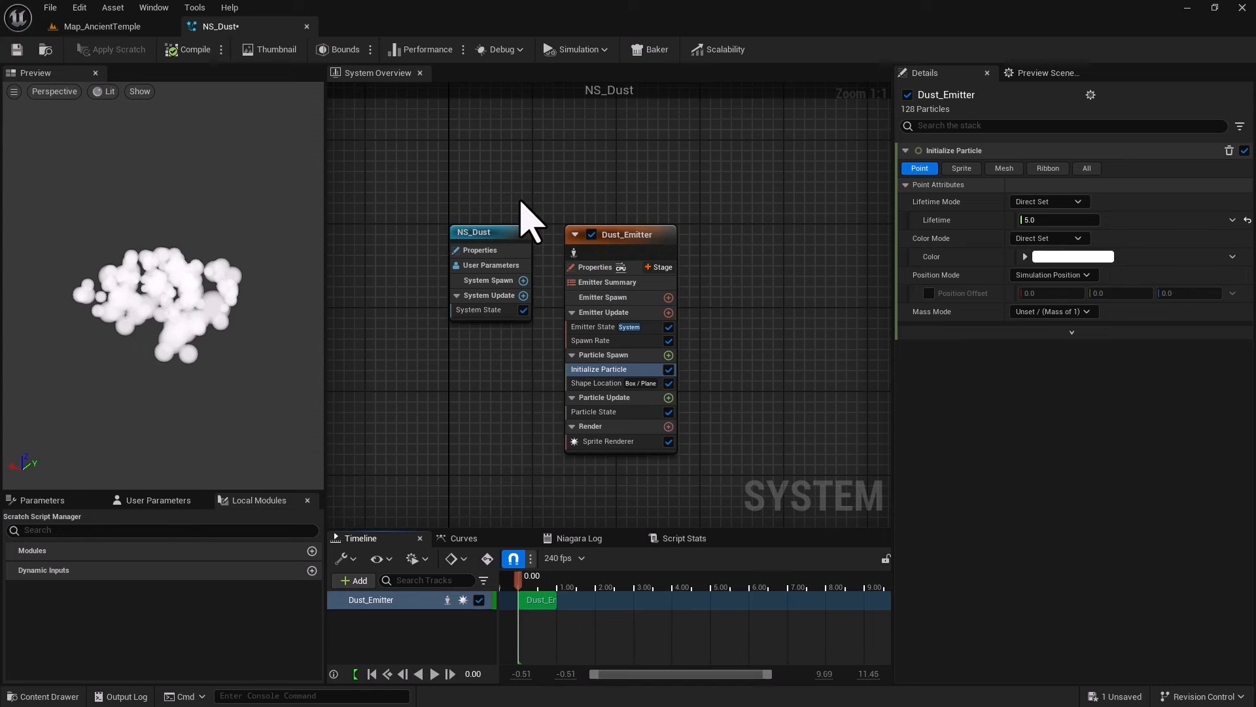
drag(180, 357, 180, 392)
right_drag(180, 357, 147, 412)
drag(147, 388, 170, 333)
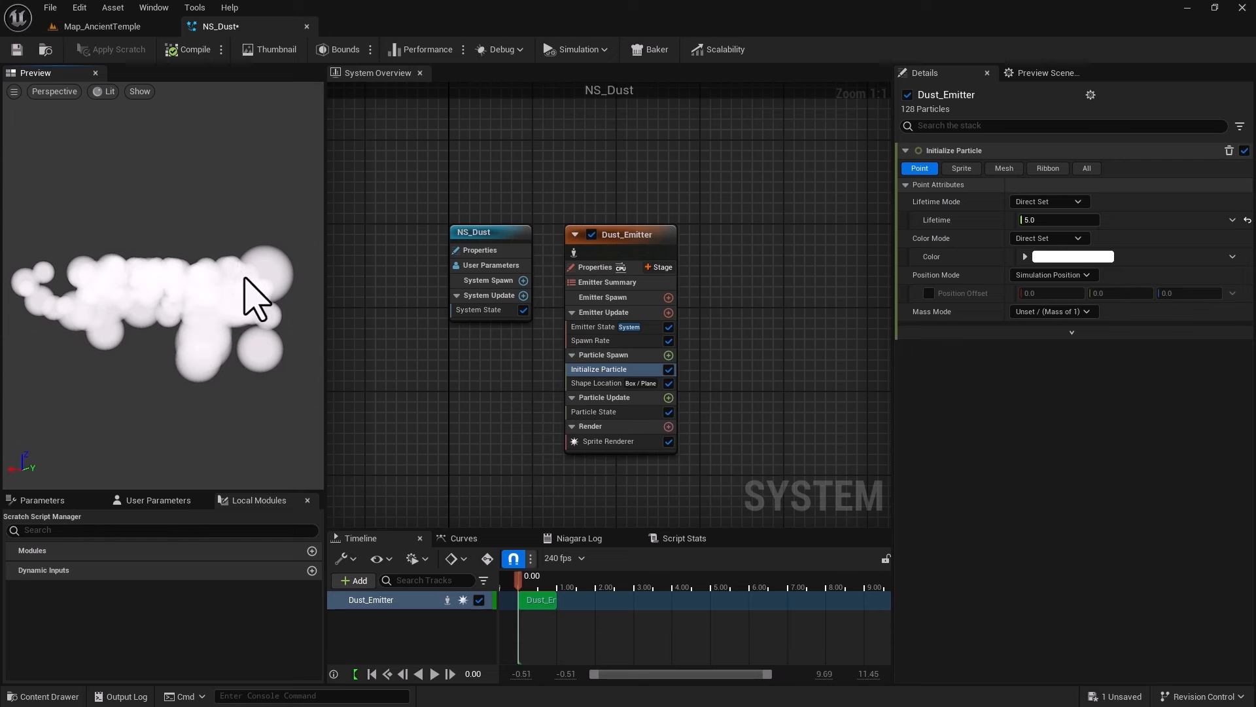
drag(136, 401, 135, 428)
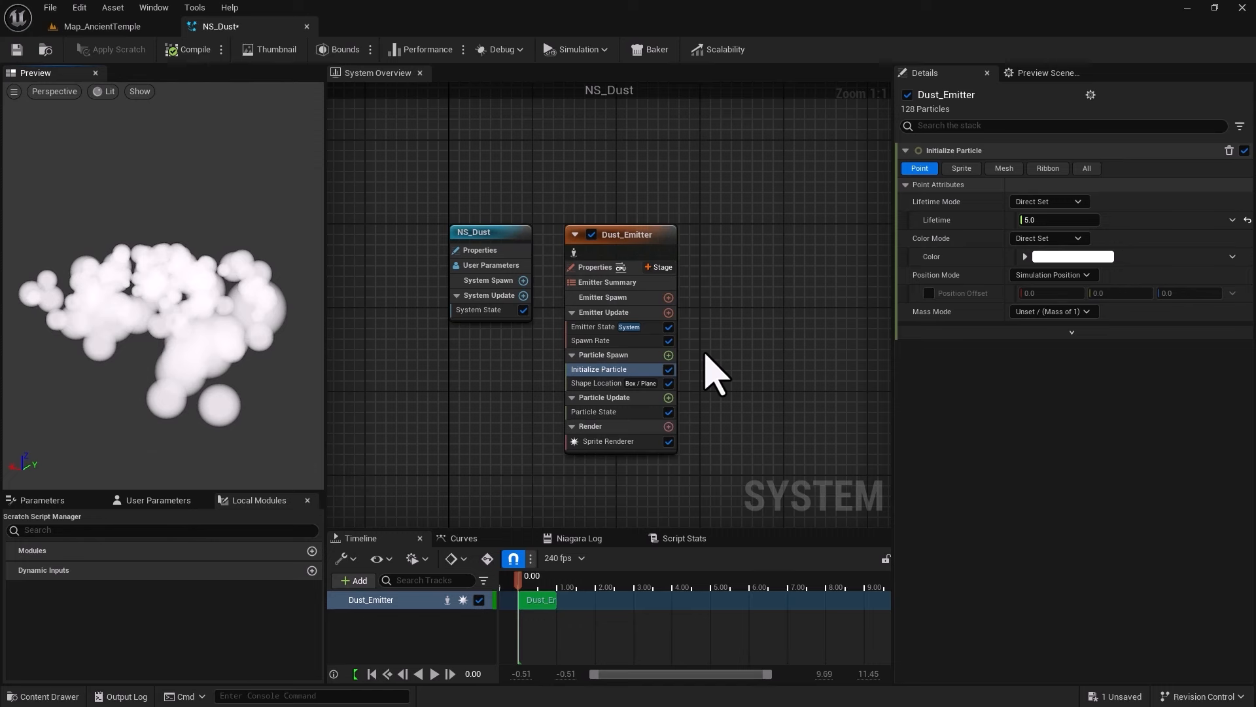
click(605, 250)
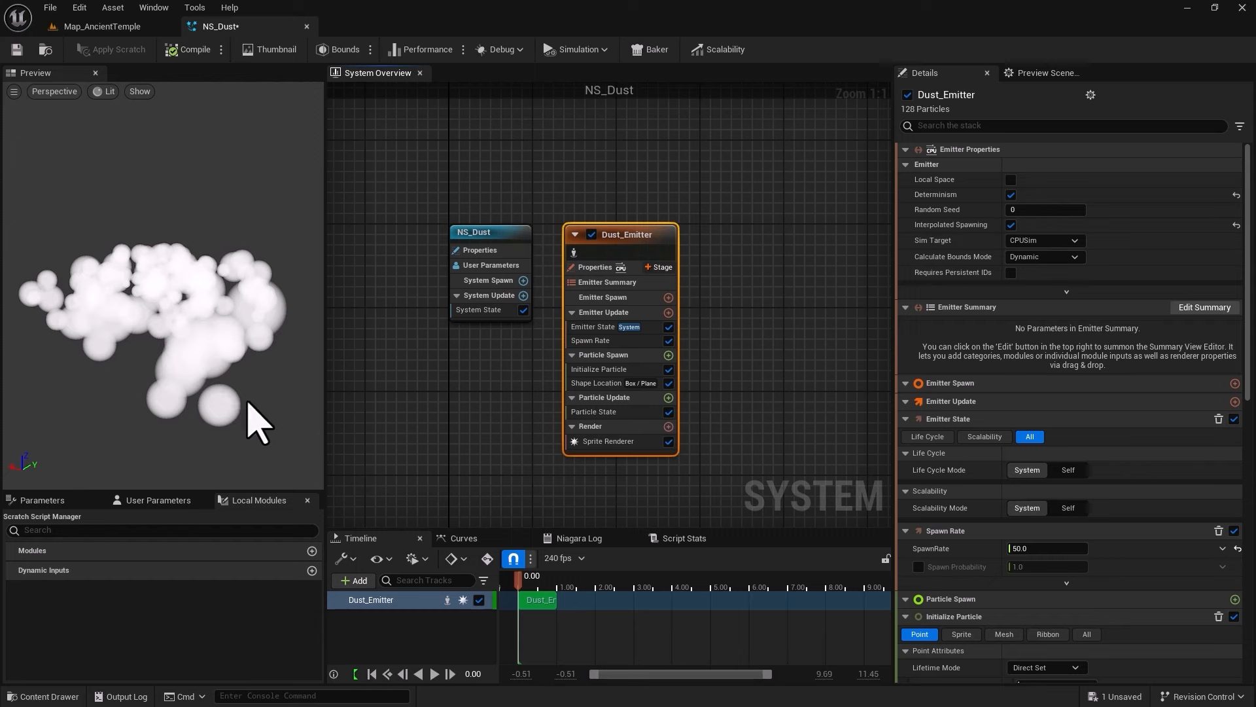
click(612, 442)
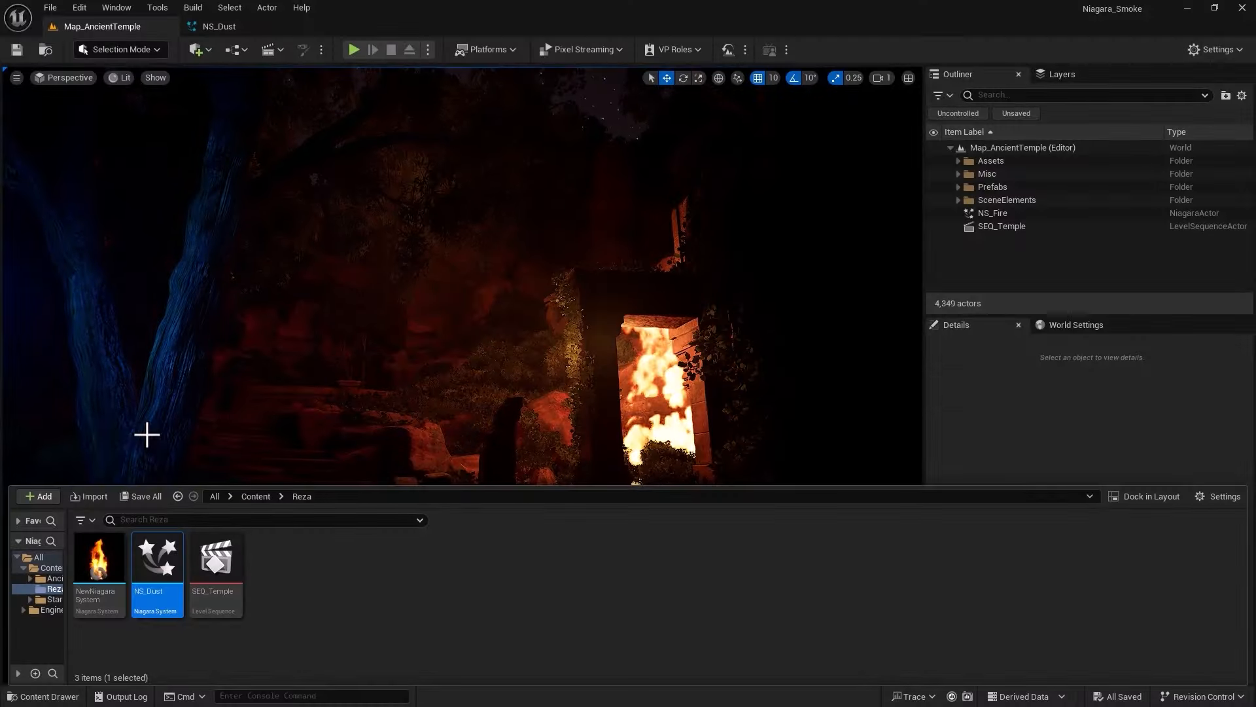
- Create a new material named MM_Smoke in the content folder that holds NS_Dust
right_click(269, 581)
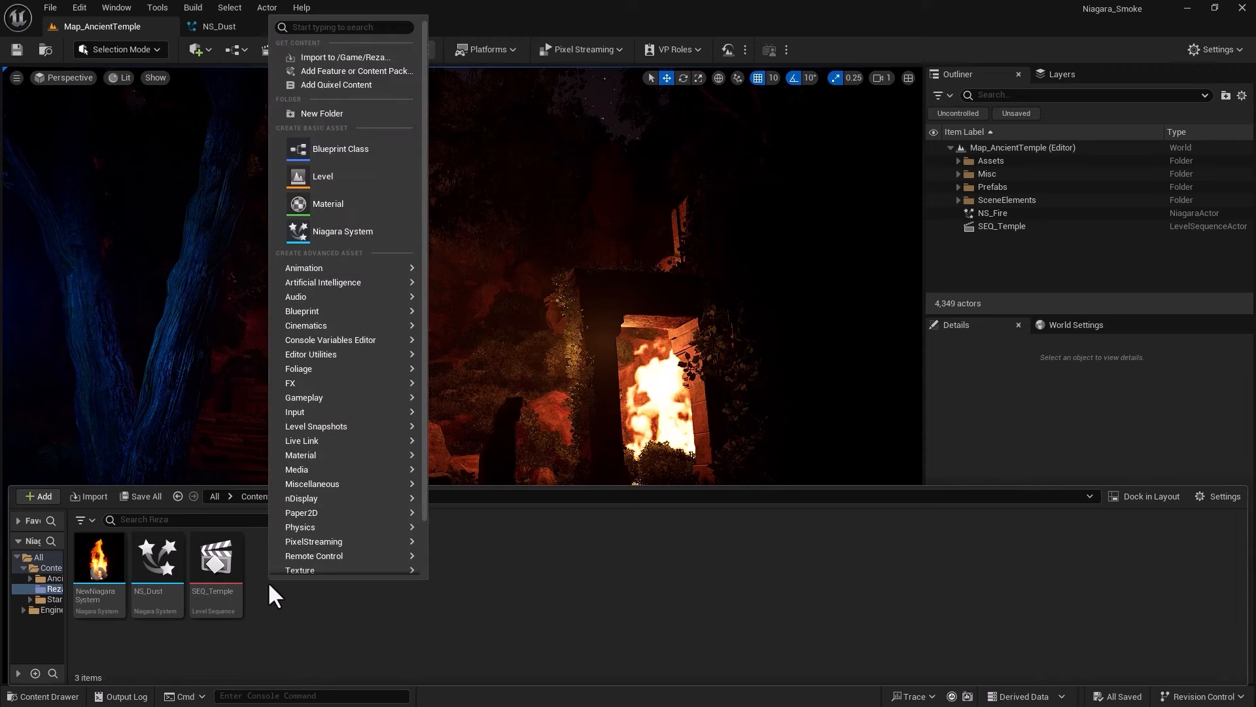
click(346, 203)
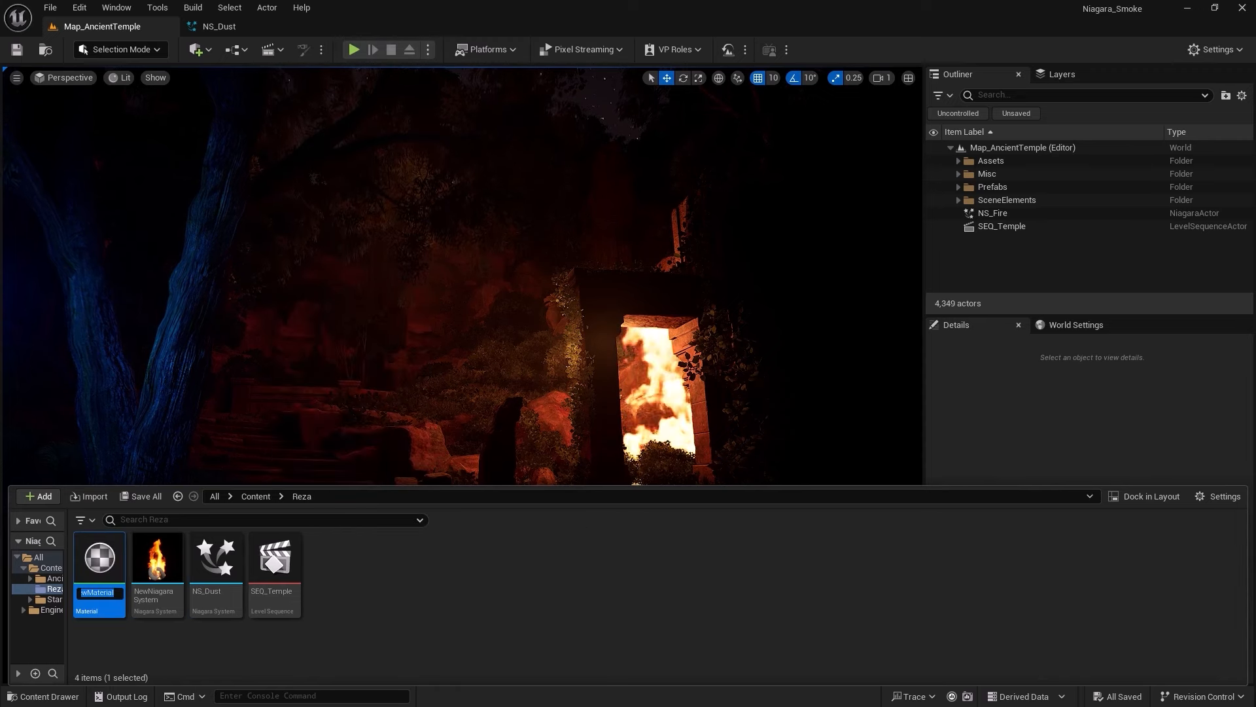
text(MM_Smoke)
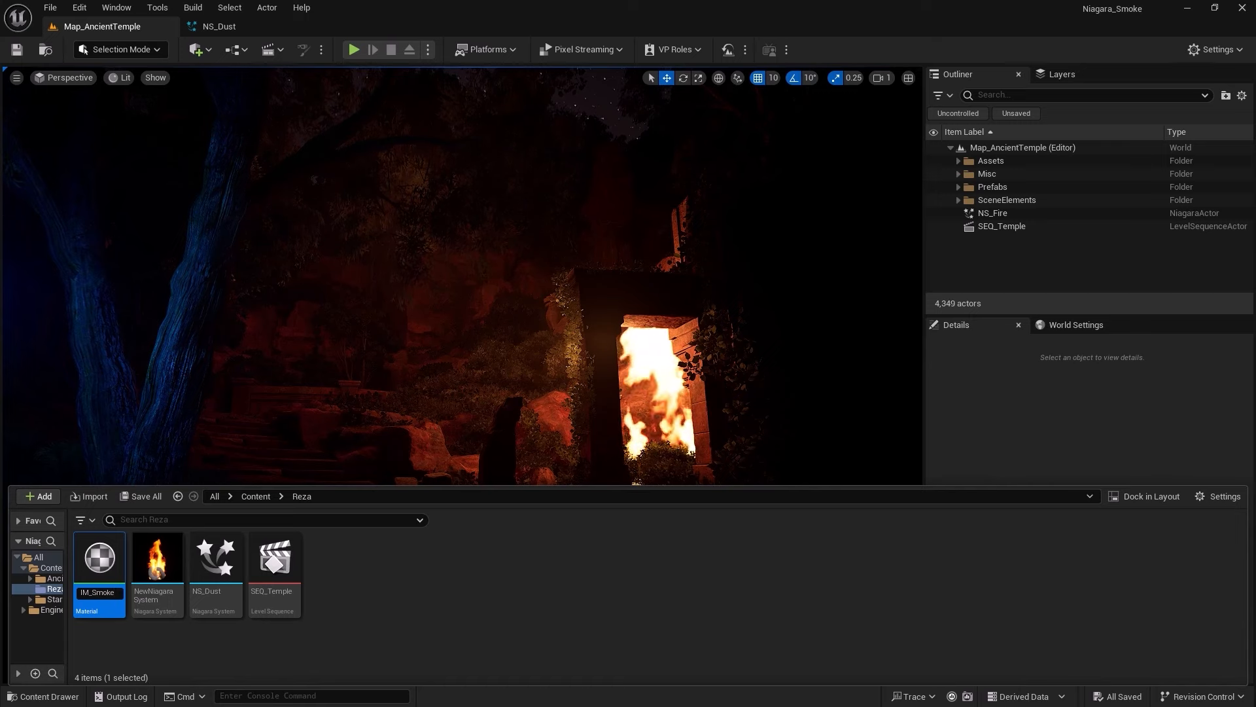
- Confirm the material name MM_Smoke, open the material for editing and set its Blend Mode to Translucent
key(Return)
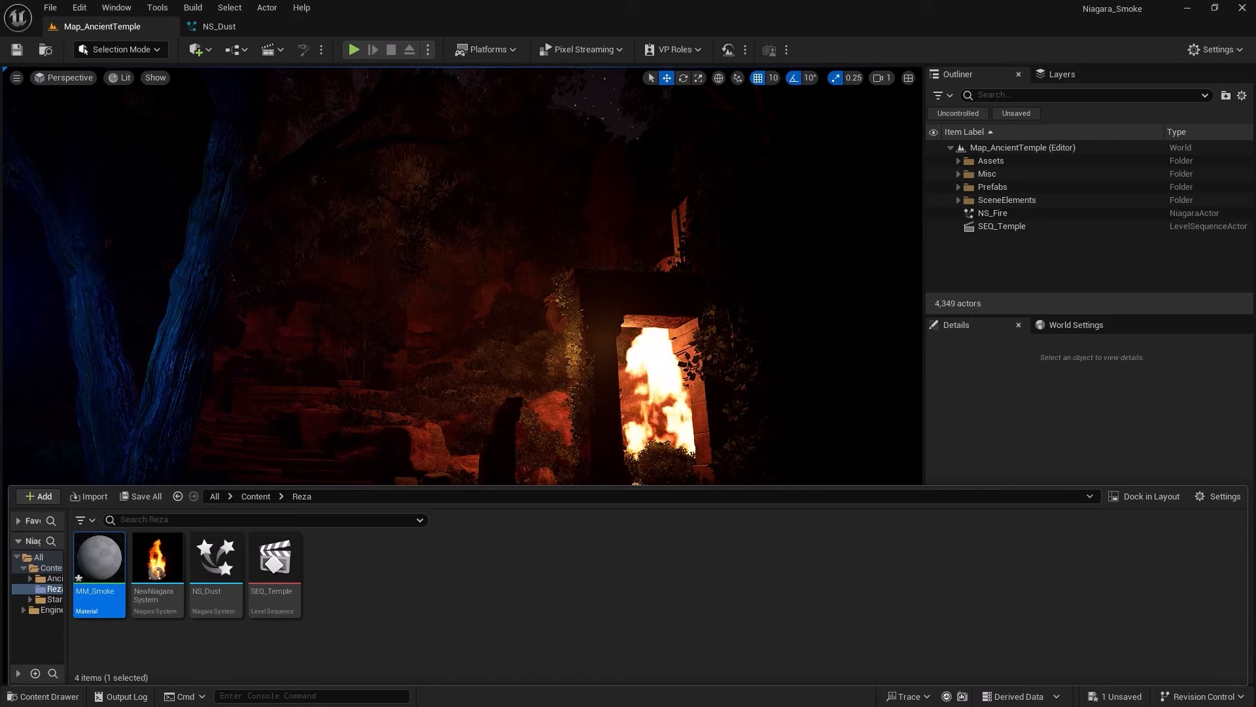
double_click(98, 561)
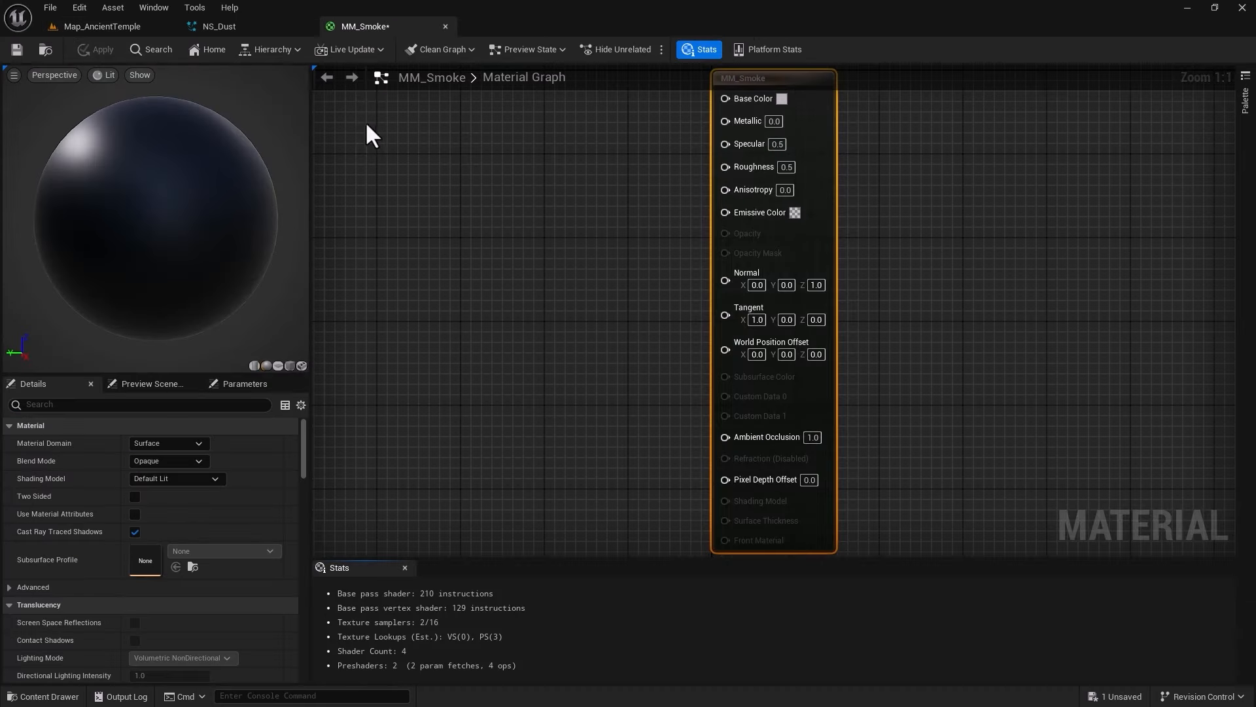
scroll(563, 329, down, 1)
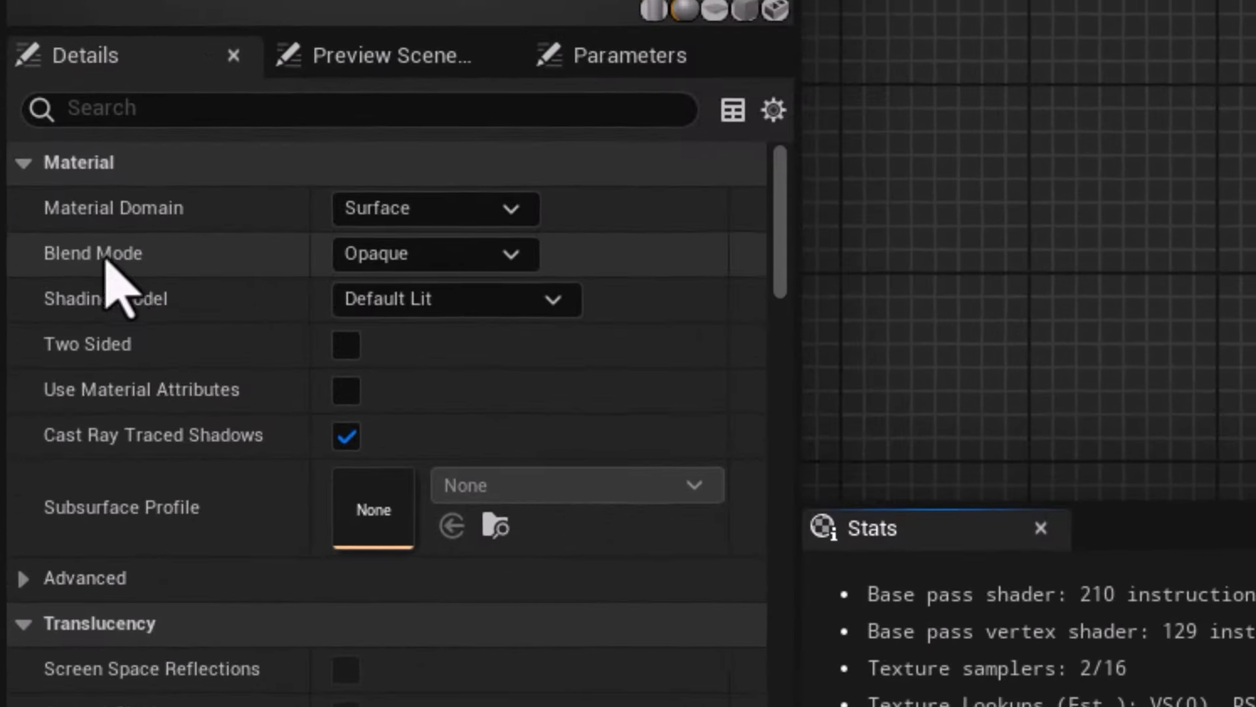
click(432, 256)
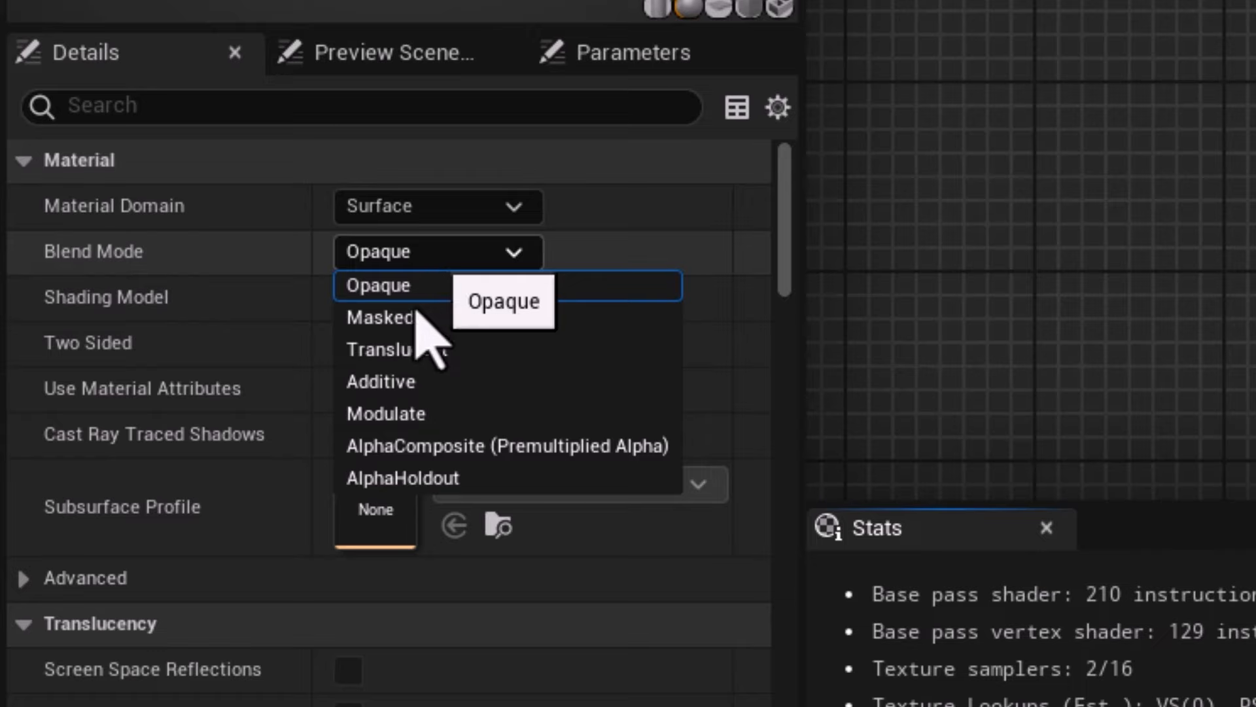
click(419, 350)
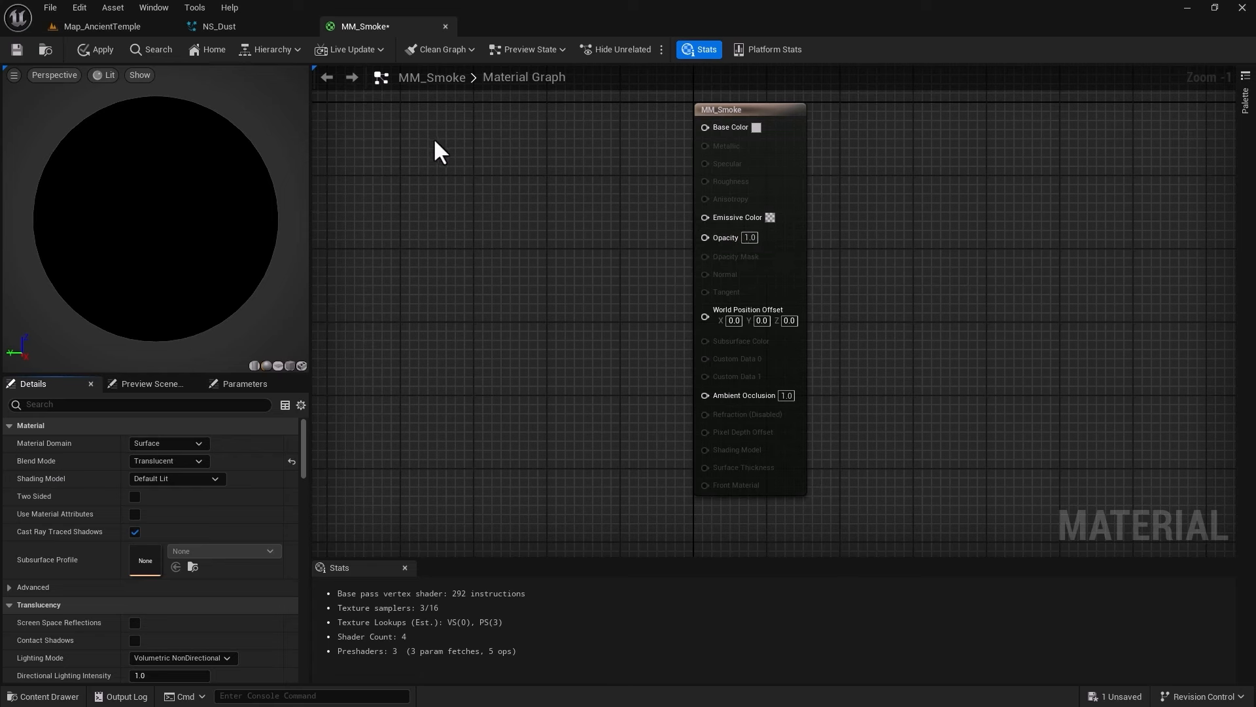
- Select Dust_Emitter in NS_Dust and briefly play the simulation to examine the default sprite particles
click(252, 32)
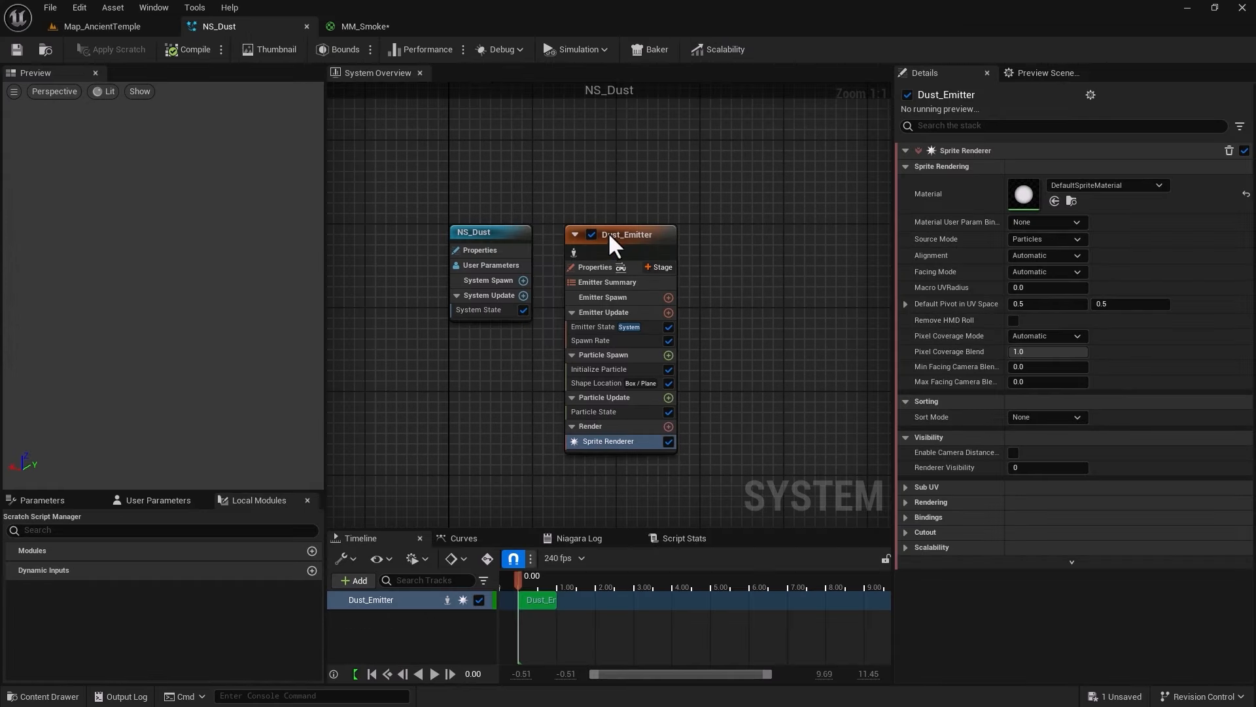
mouse_move(609, 235)
mouse_down()
mouse_move(591, 242)
mouse_move(609, 232)
mouse_up()
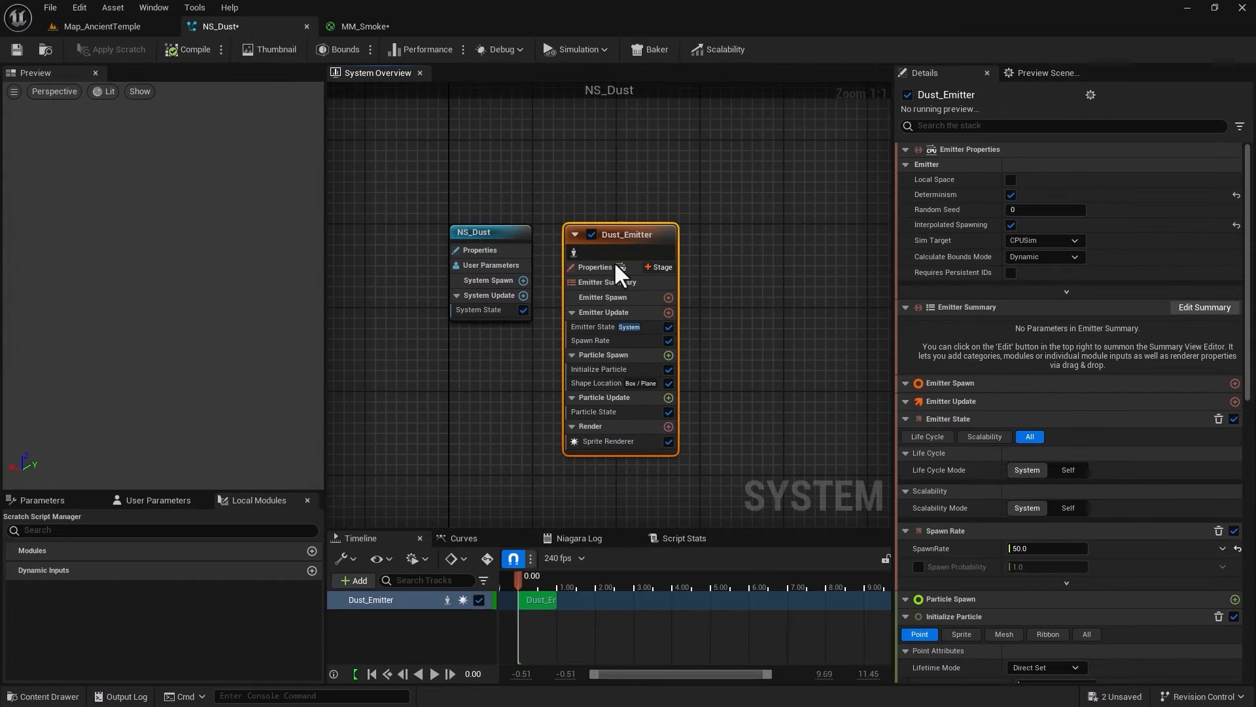
click(376, 27)
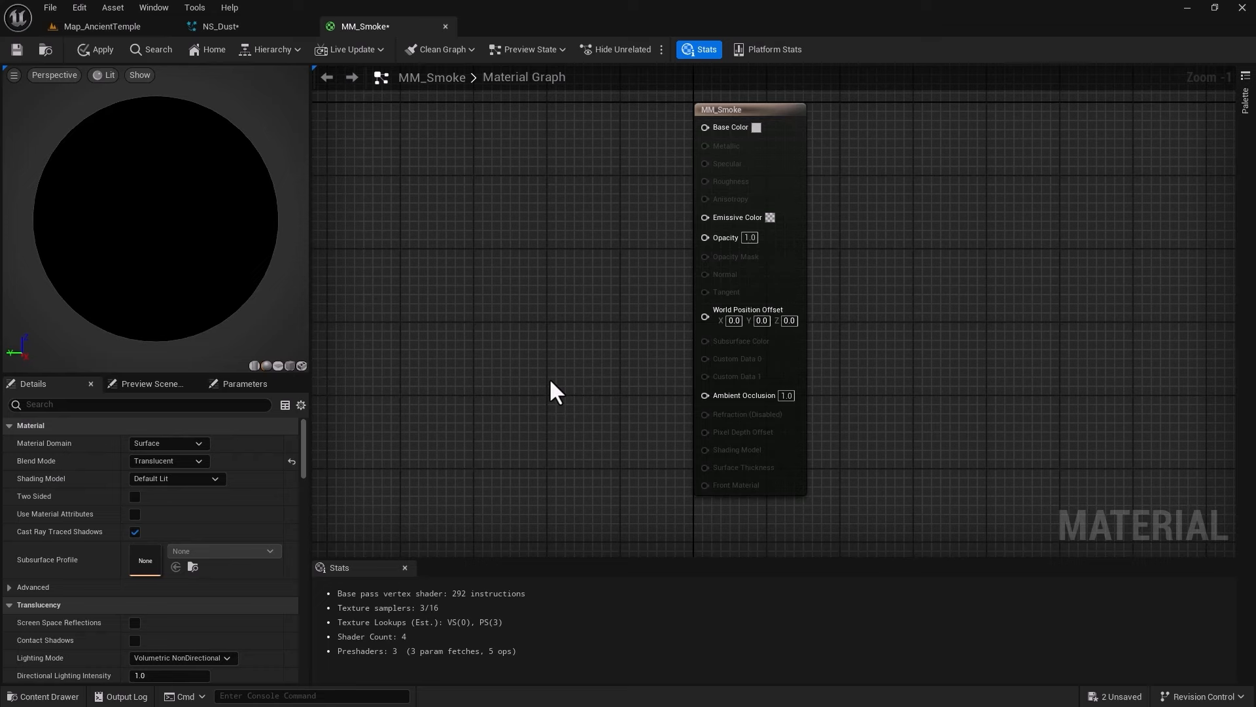
click(273, 26)
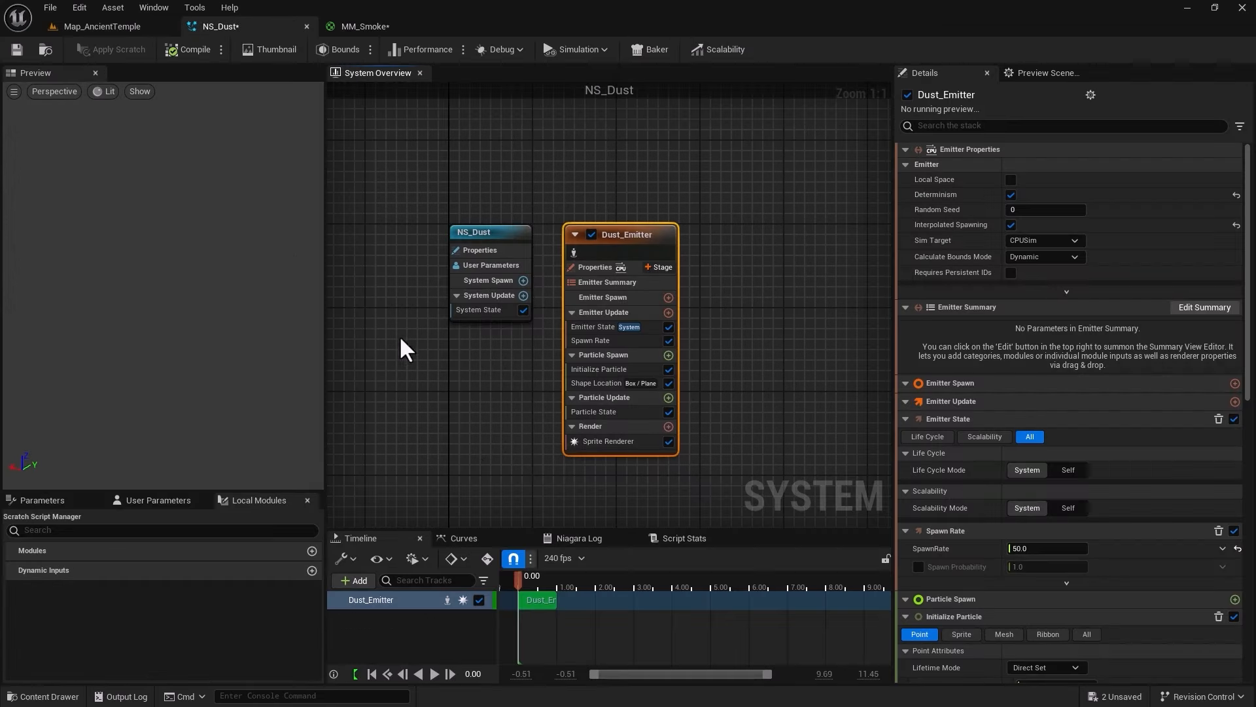
click(433, 672)
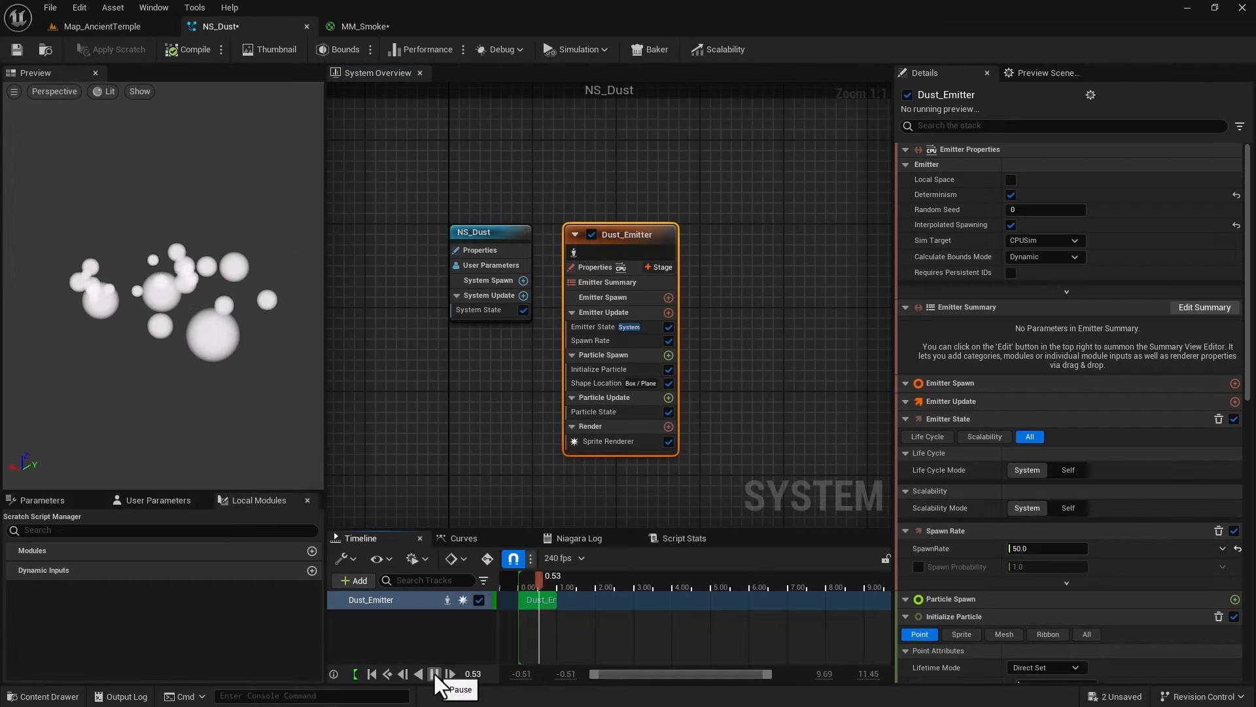
click(433, 671)
- Add a Particle SubUV node to the MM_Smoke material graph and place it beside the result node
click(345, 26)
right_click(481, 319)
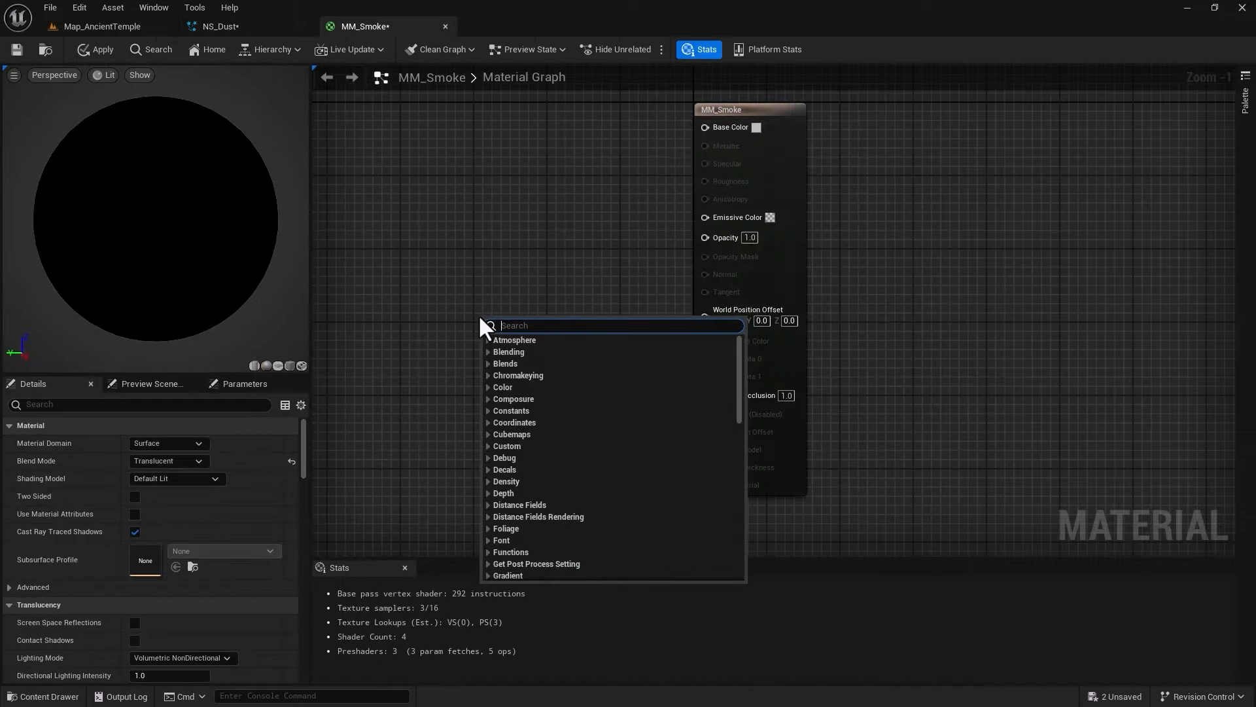
text(part)
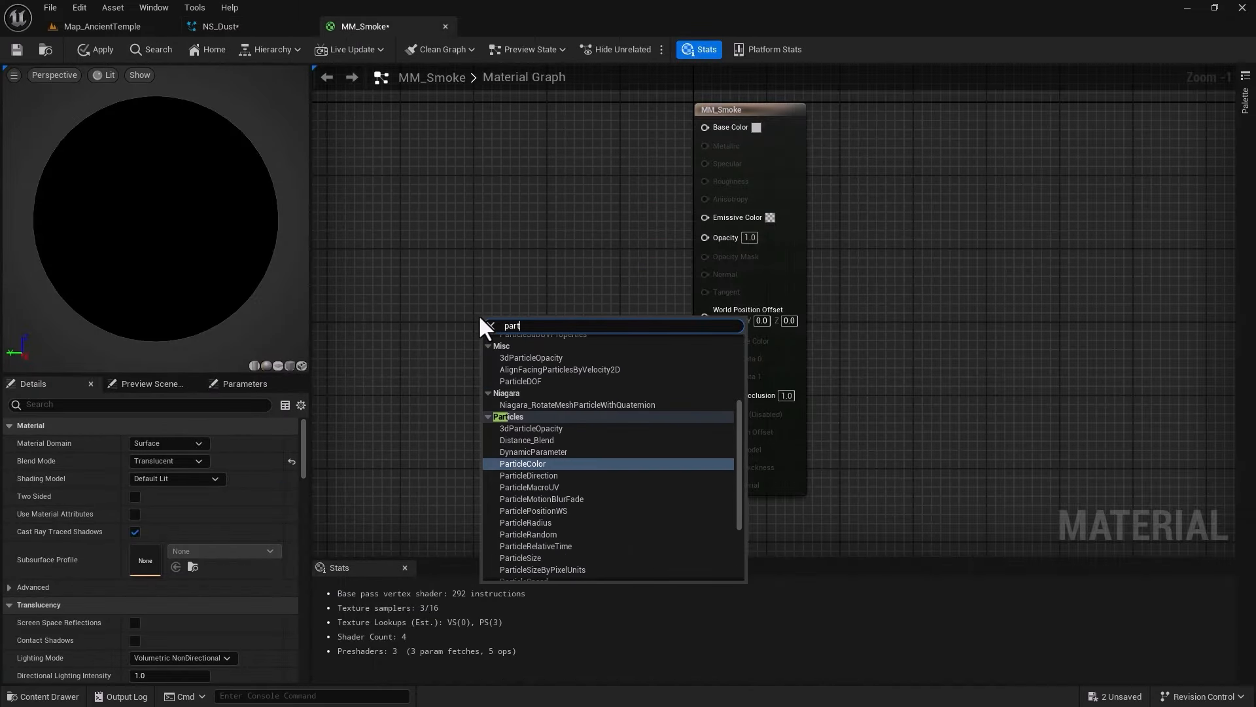
text(icle sub)
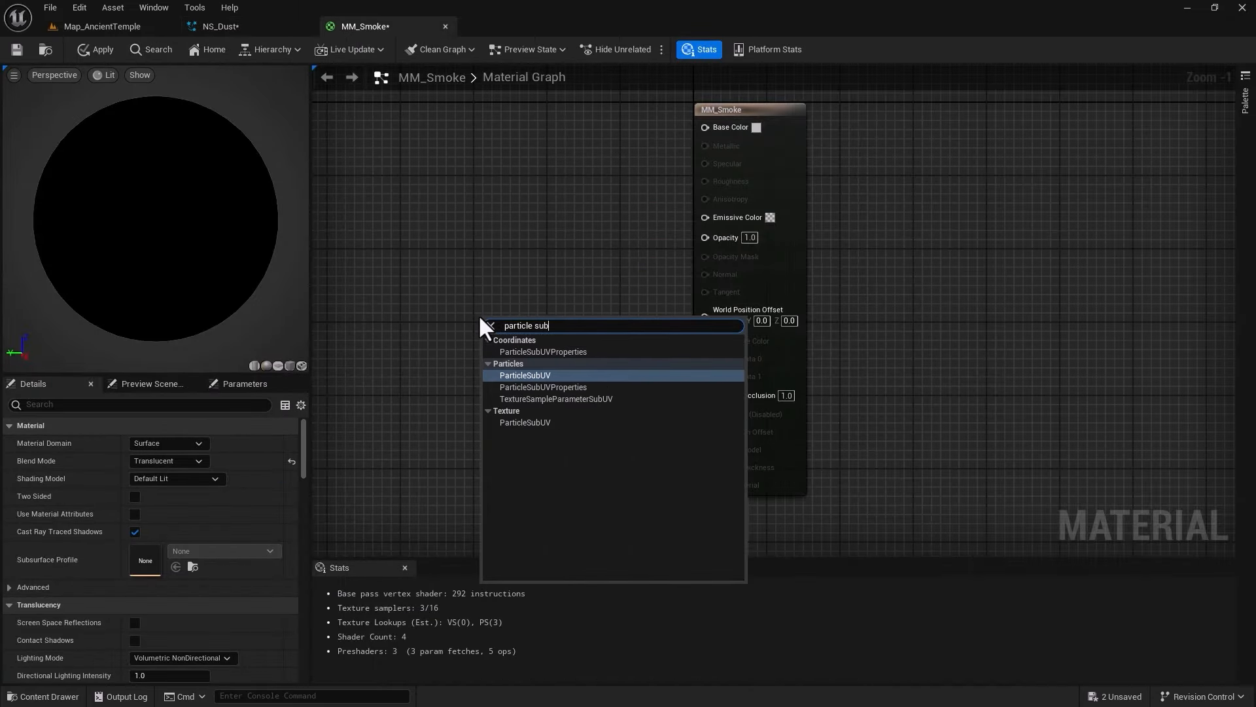
key(Return)
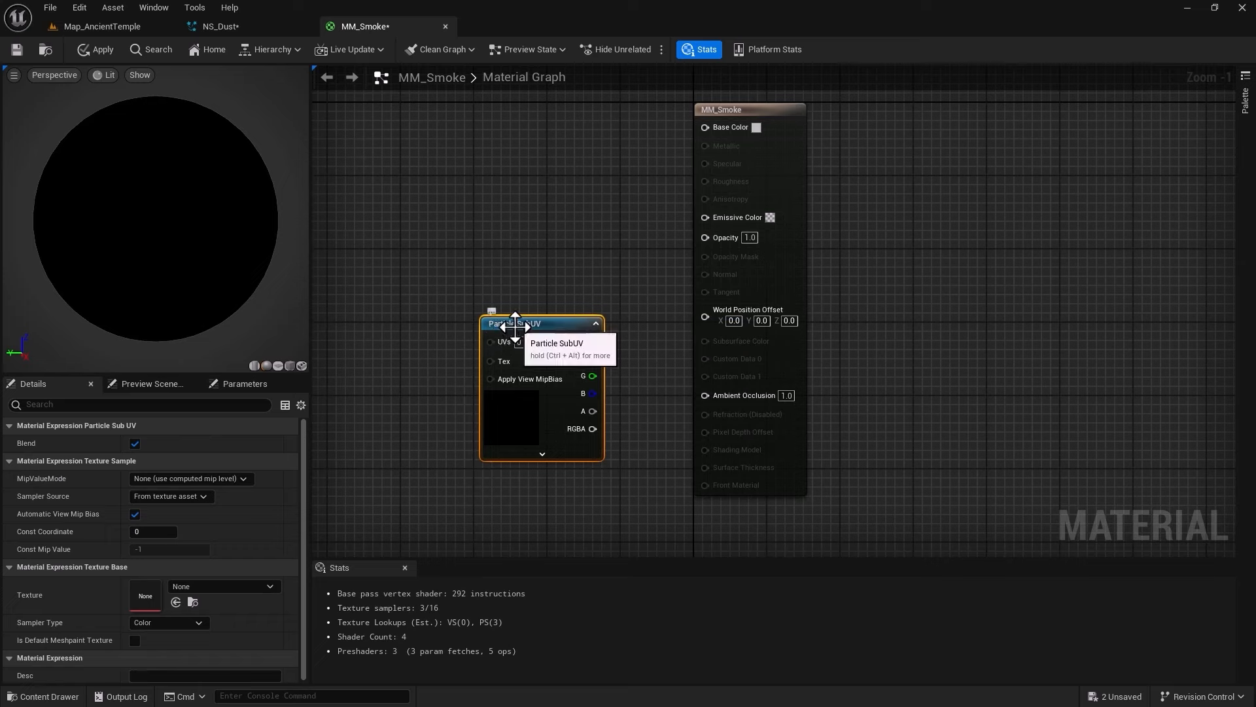
mouse_move(504, 325)
mouse_down()
mouse_move(524, 339)
mouse_move(515, 324)
mouse_up()
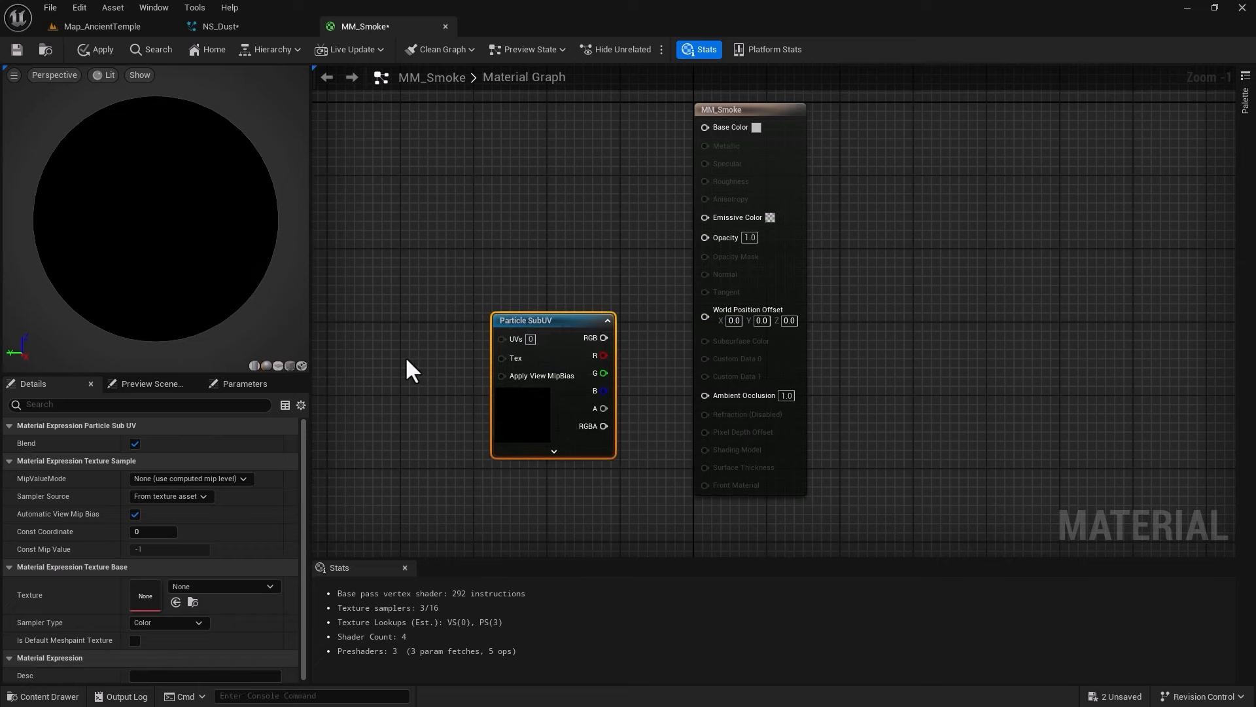
- Add a Texture Sample node beside the Particle SubUV node and compare the settings of the two nodes
right_drag(380, 394, 498, 393)
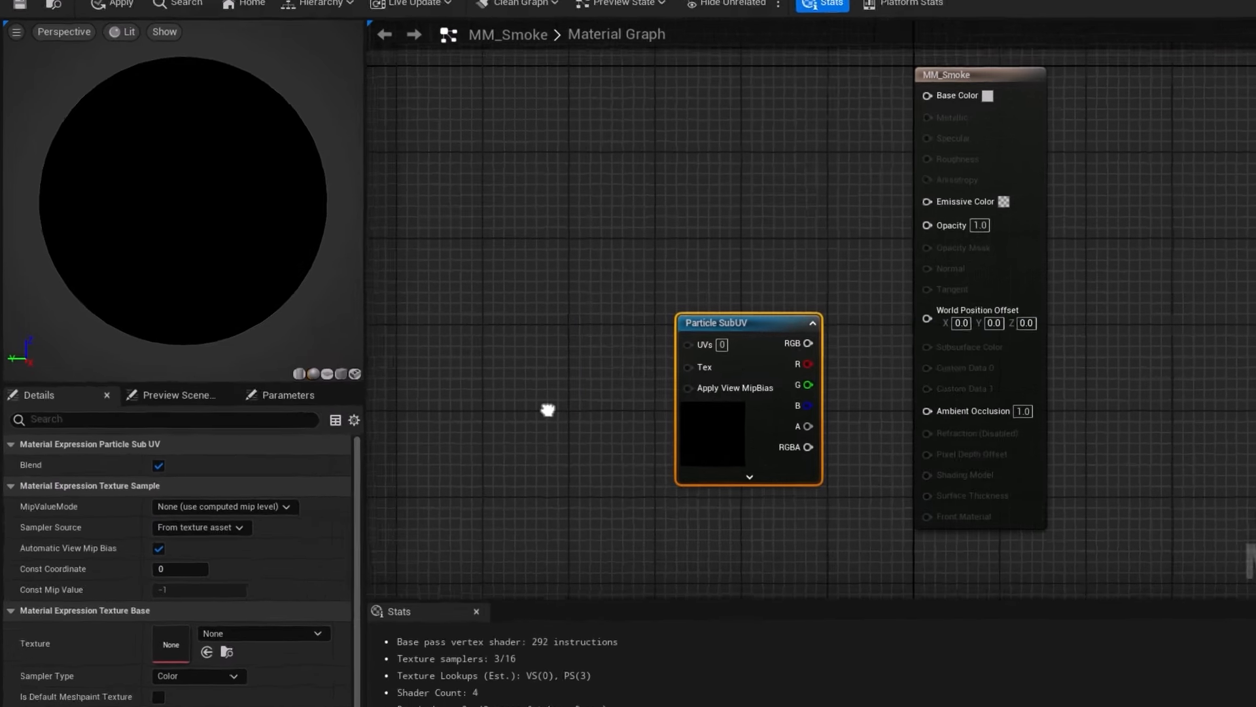
click(609, 401)
right_click(609, 401)
text(texture)
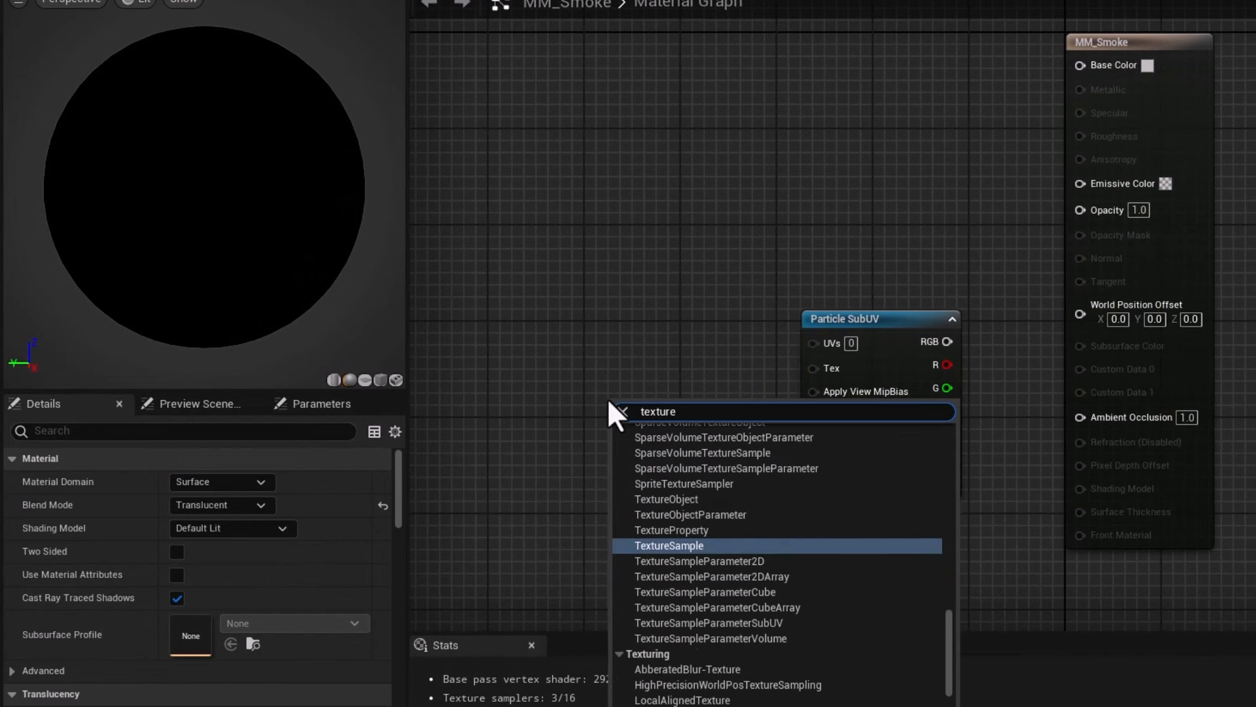
key(Return)
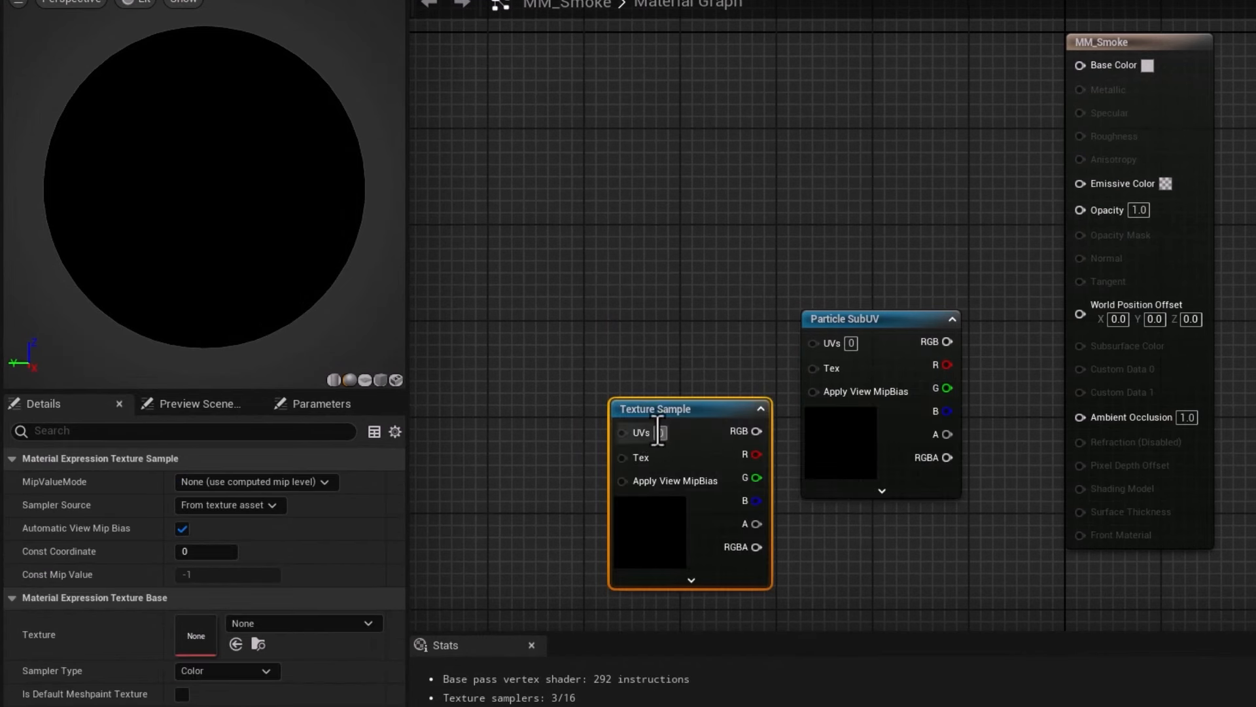
drag(662, 393, 661, 324)
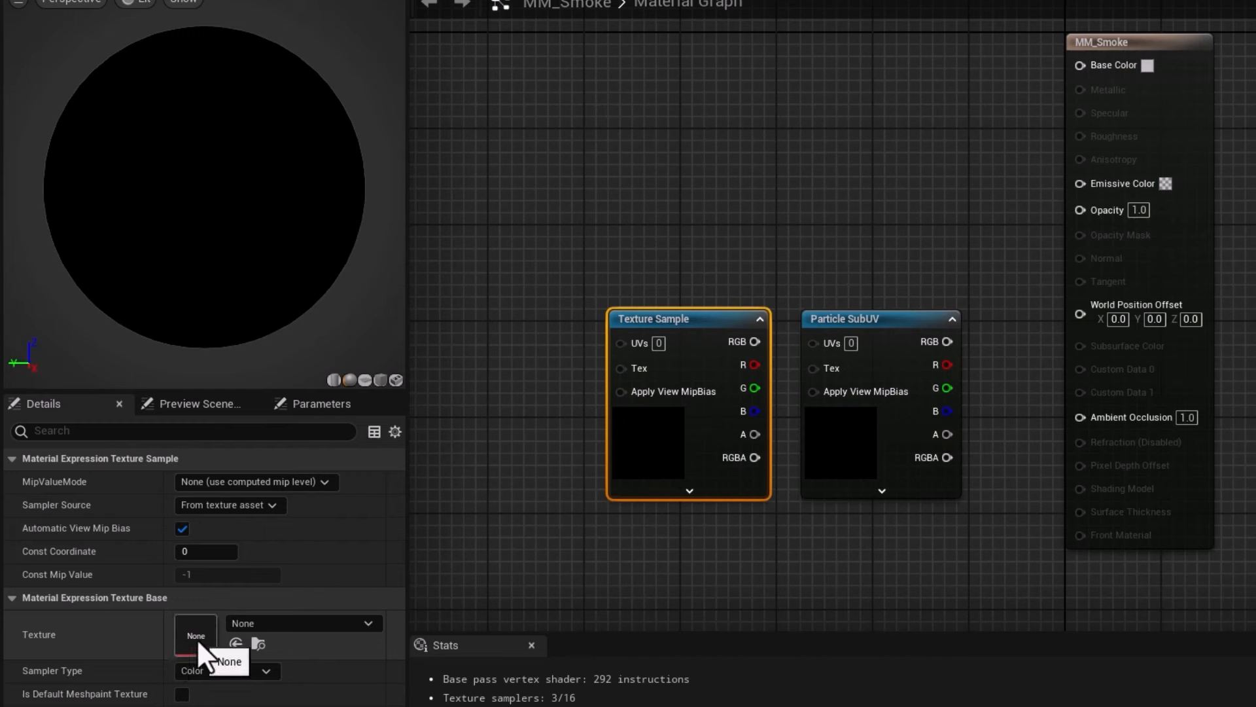
click(837, 319)
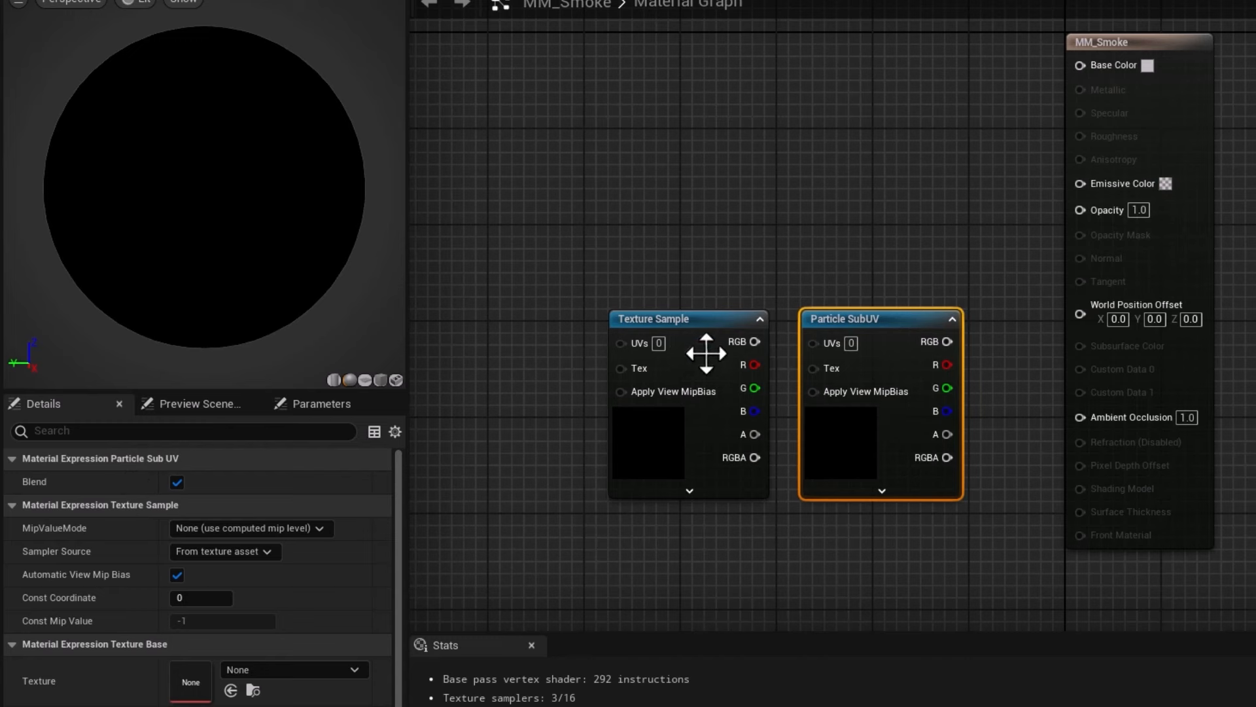
- Assign the T_SmokeSubUV_8X8 texture to the Particle SubUV node
mouse_move(863, 314)
mouse_down()
mouse_move(882, 340)
mouse_move(862, 321)
mouse_up()
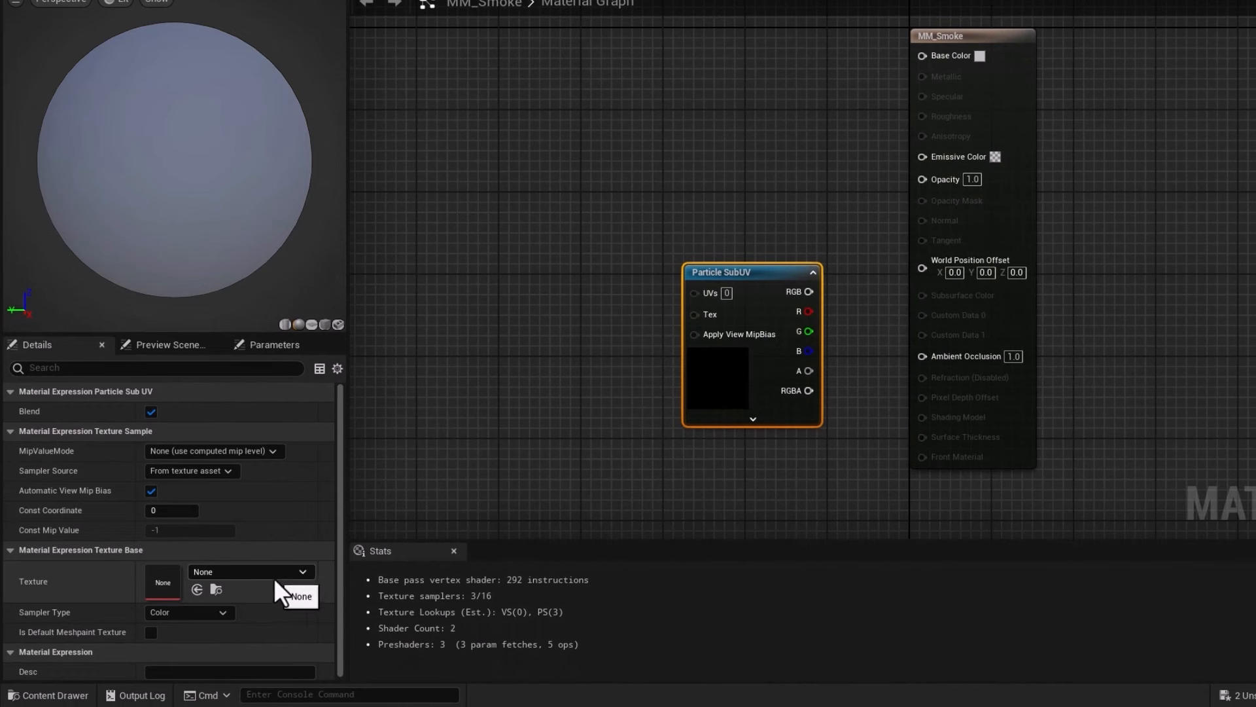
click(272, 575)
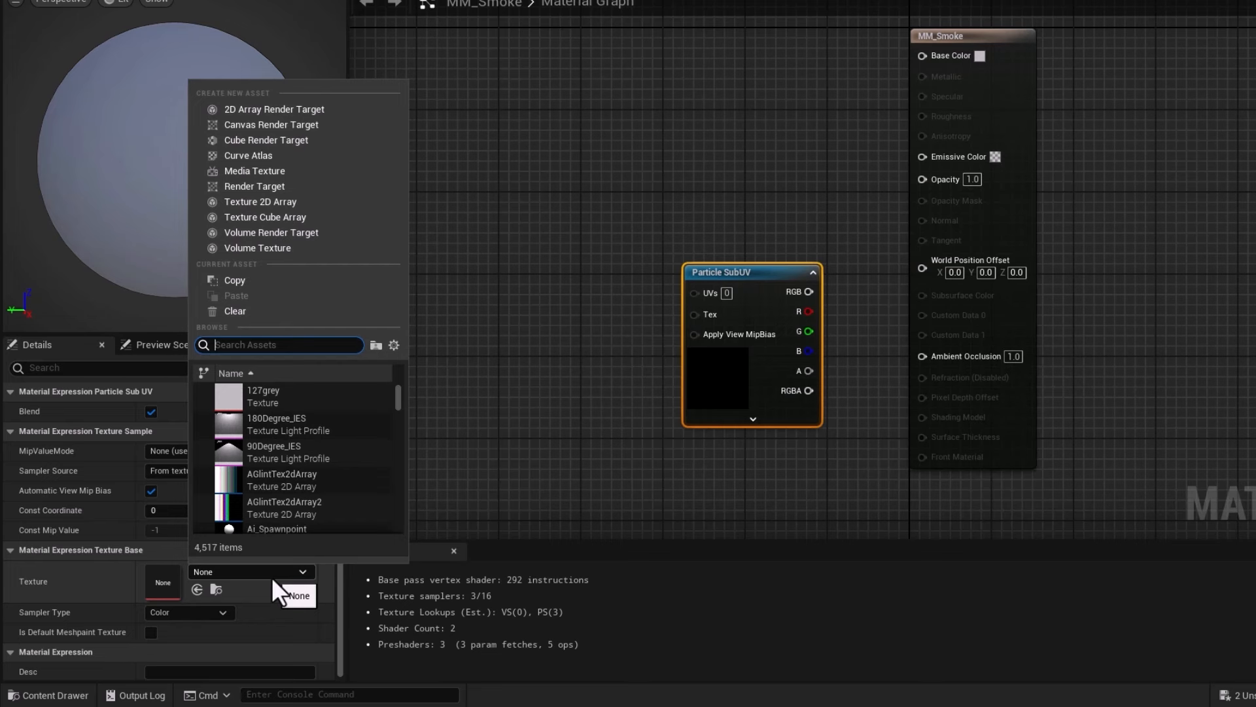
text(smoke)
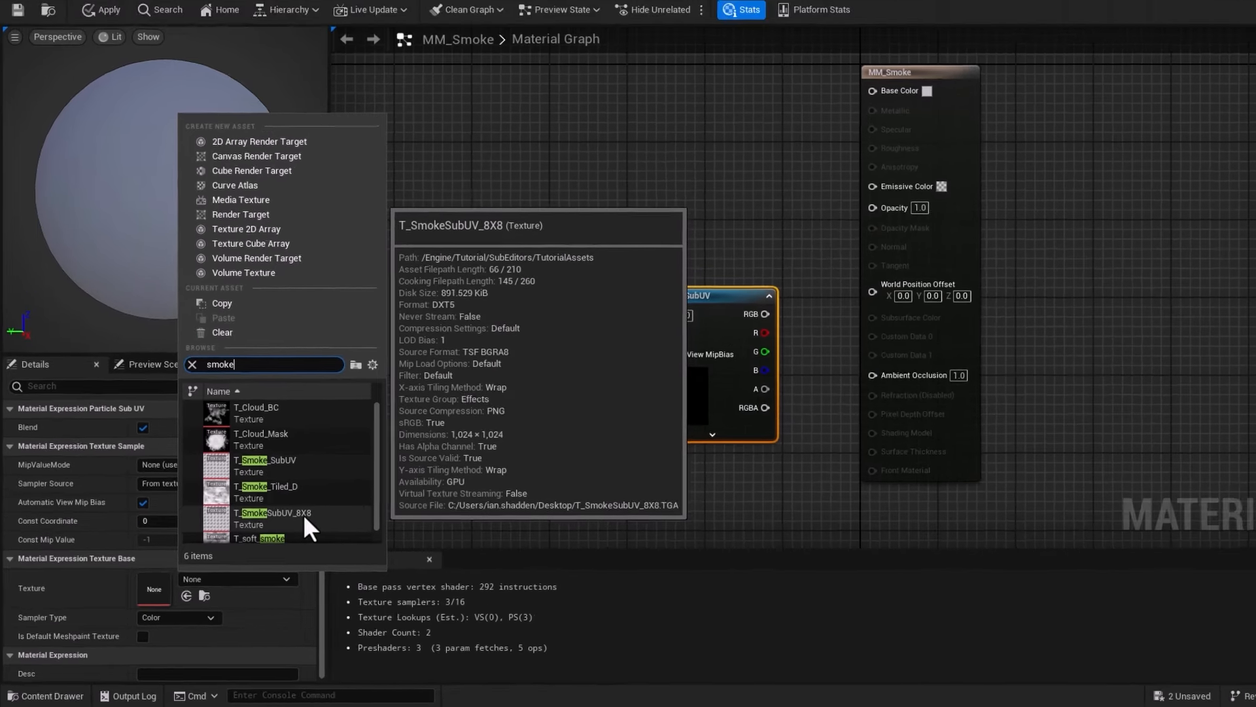
click(318, 505)
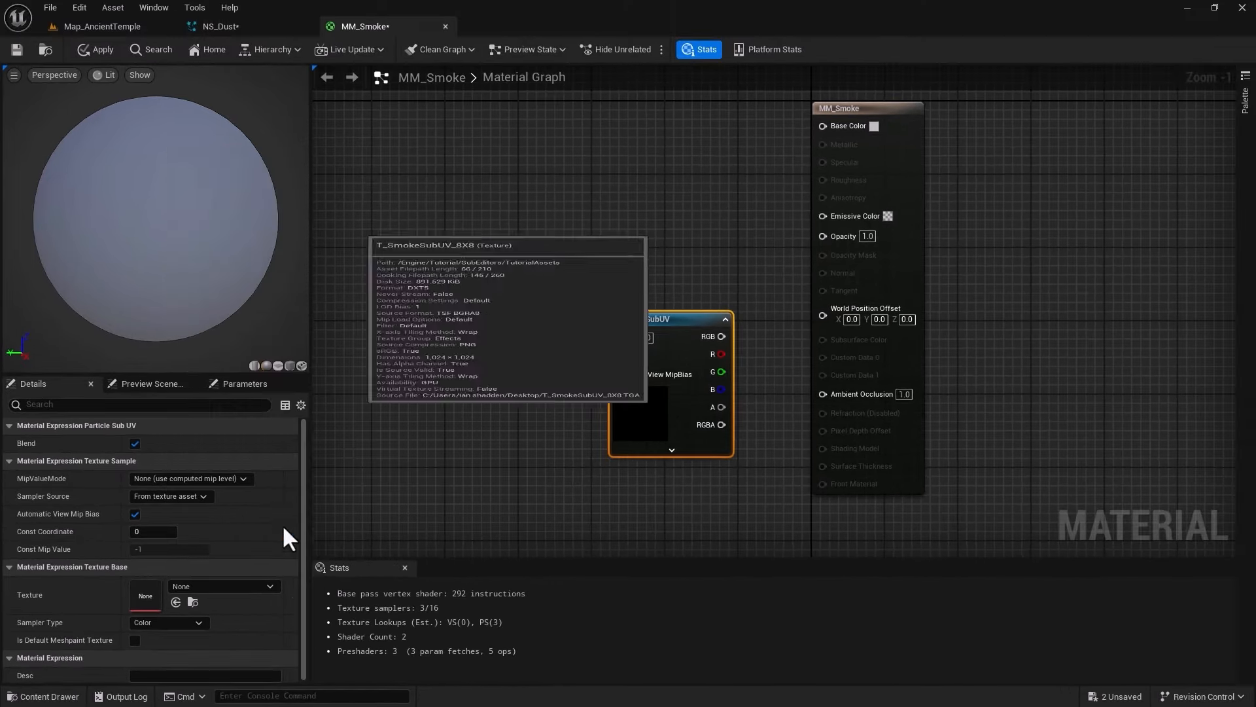
- Open the T_SmokeSubUV_8X8 texture and examine its smoke frames with the alpha channel display turned off and back on
double_click(643, 414)
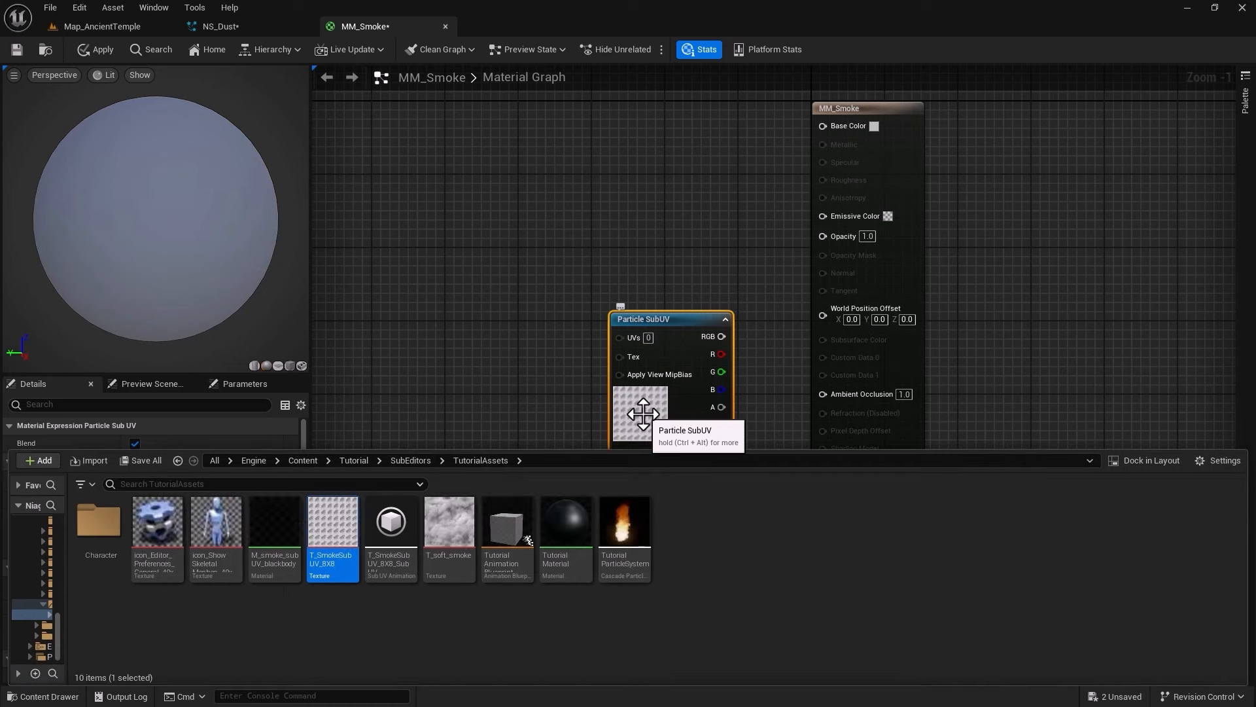
double_click(331, 524)
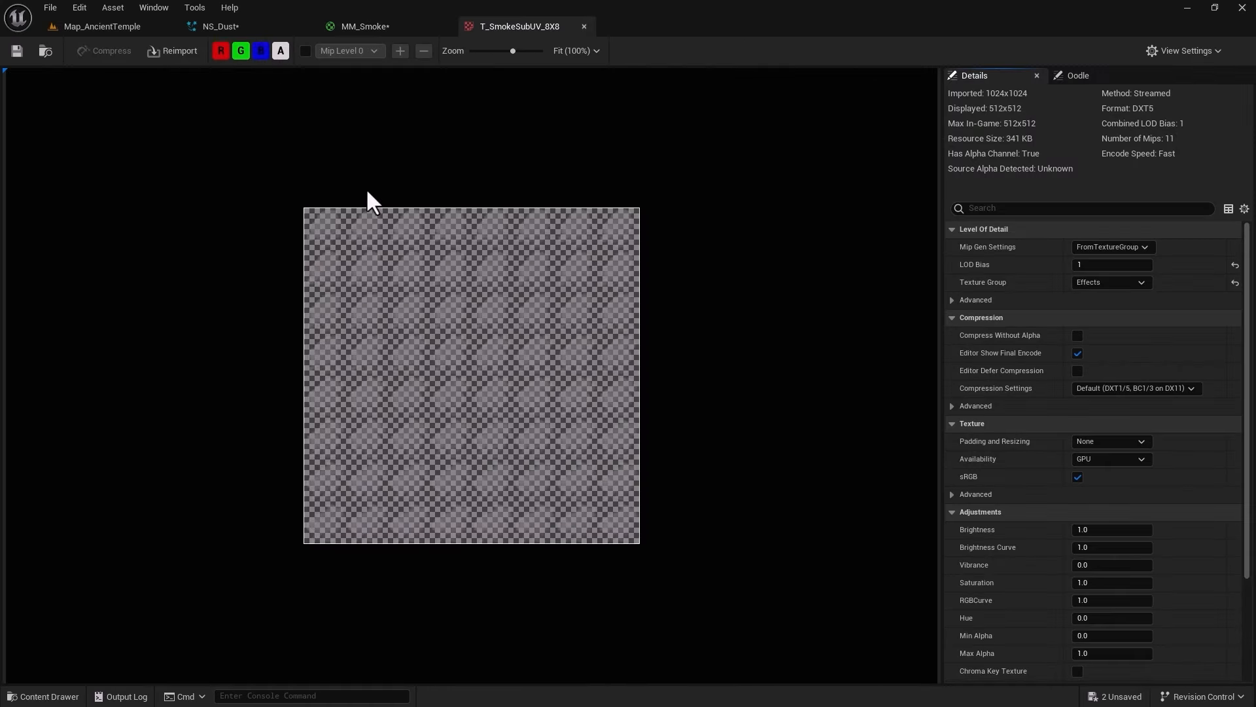
click(282, 52)
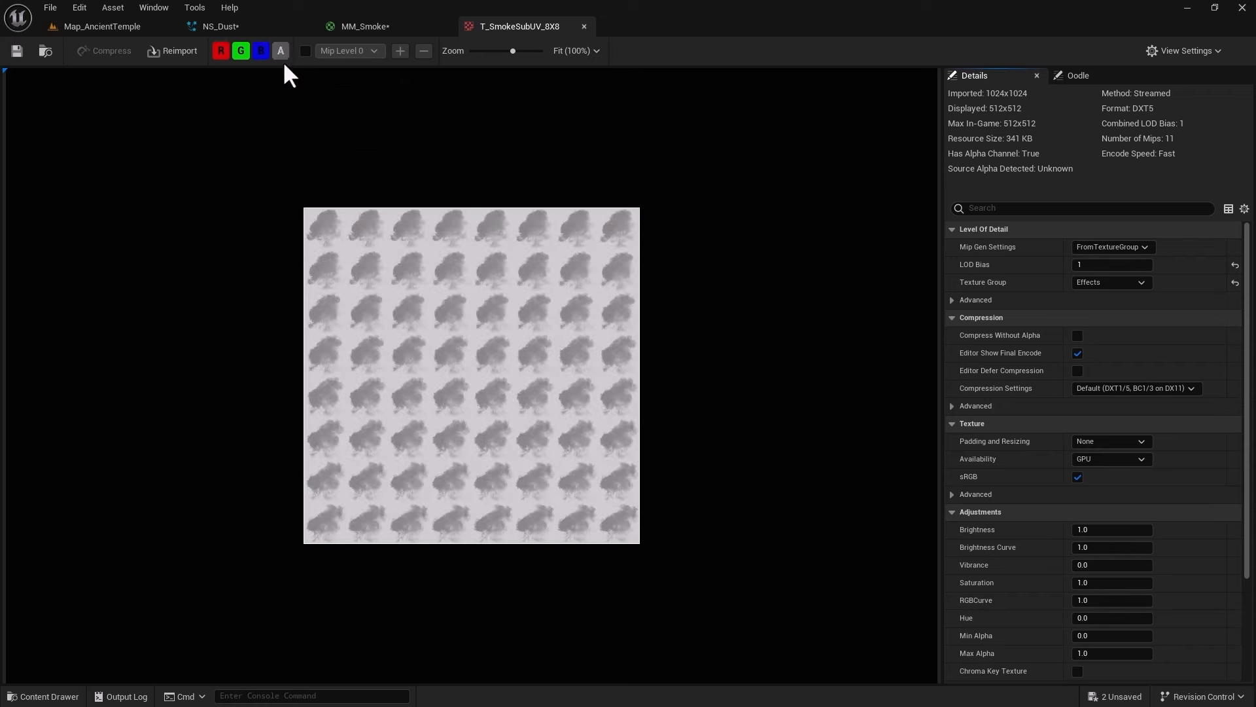
scroll(320, 261, up, 5)
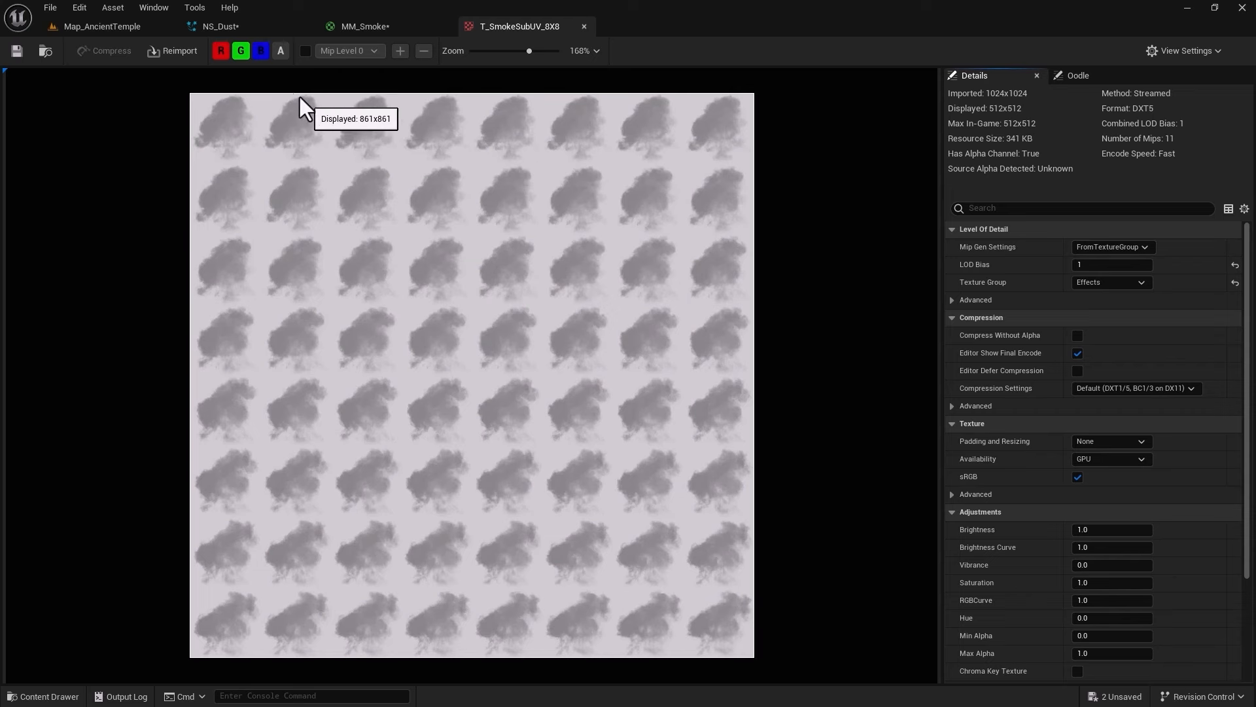
click(280, 51)
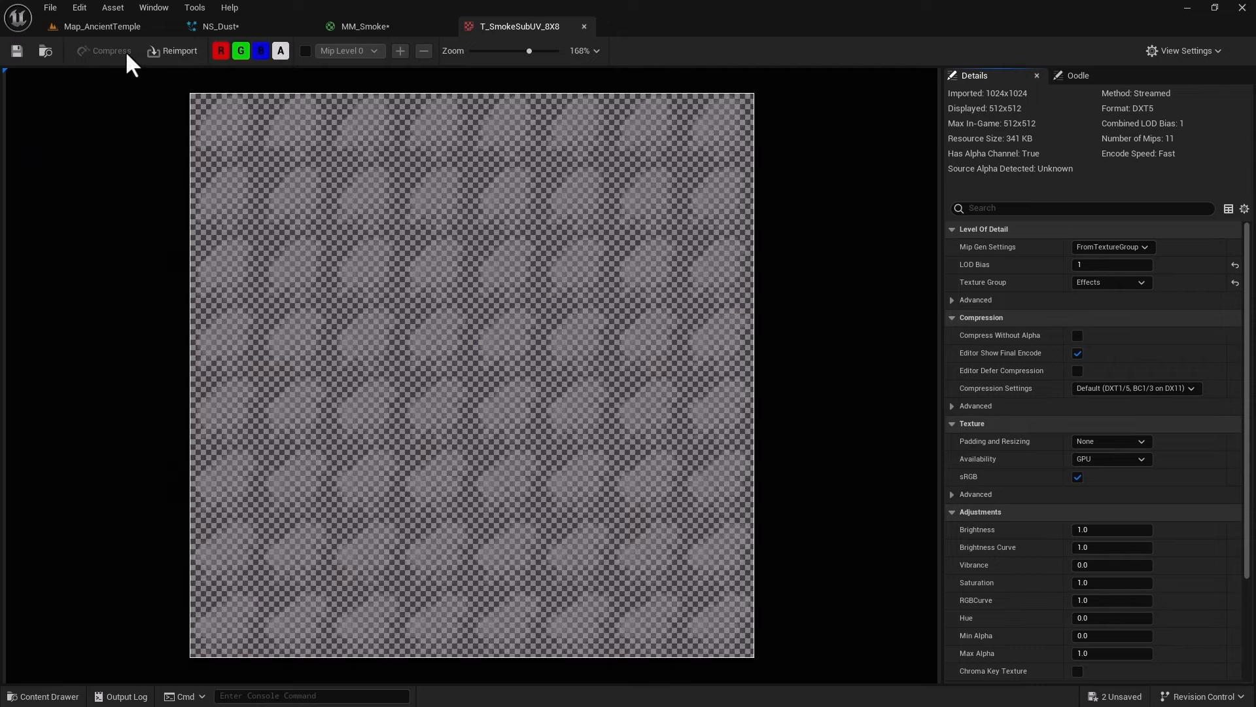
click(117, 28)
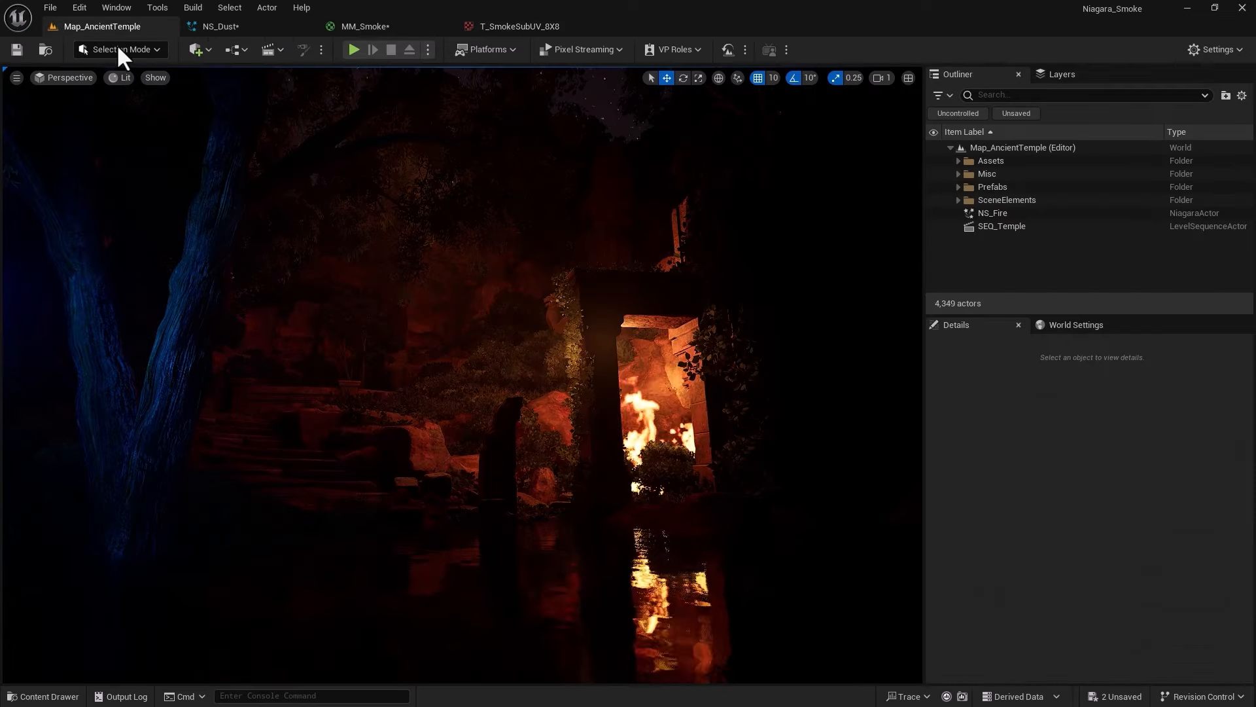
- Move the Particle SubUV node farther from the MM_Smoke result node and add a Particle Color node above it
click(351, 24)
drag(651, 313, 516, 269)
right_drag(392, 325, 433, 456)
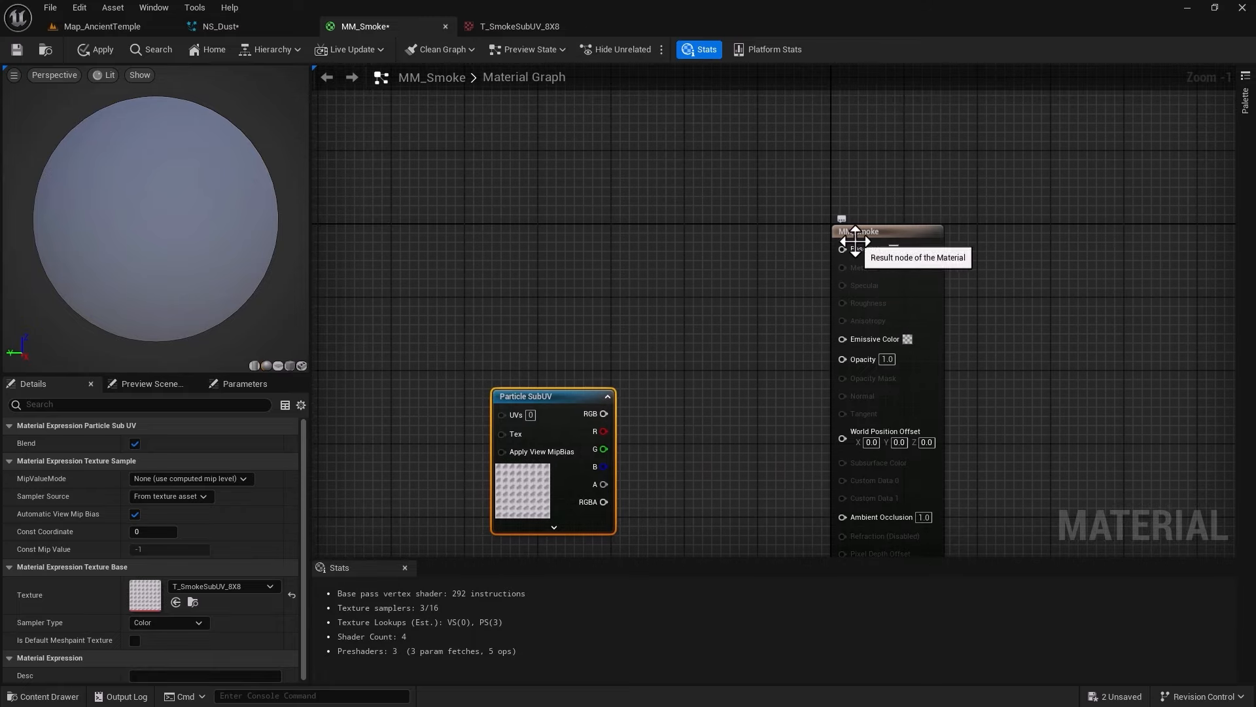
right_click(524, 251)
text(pa)
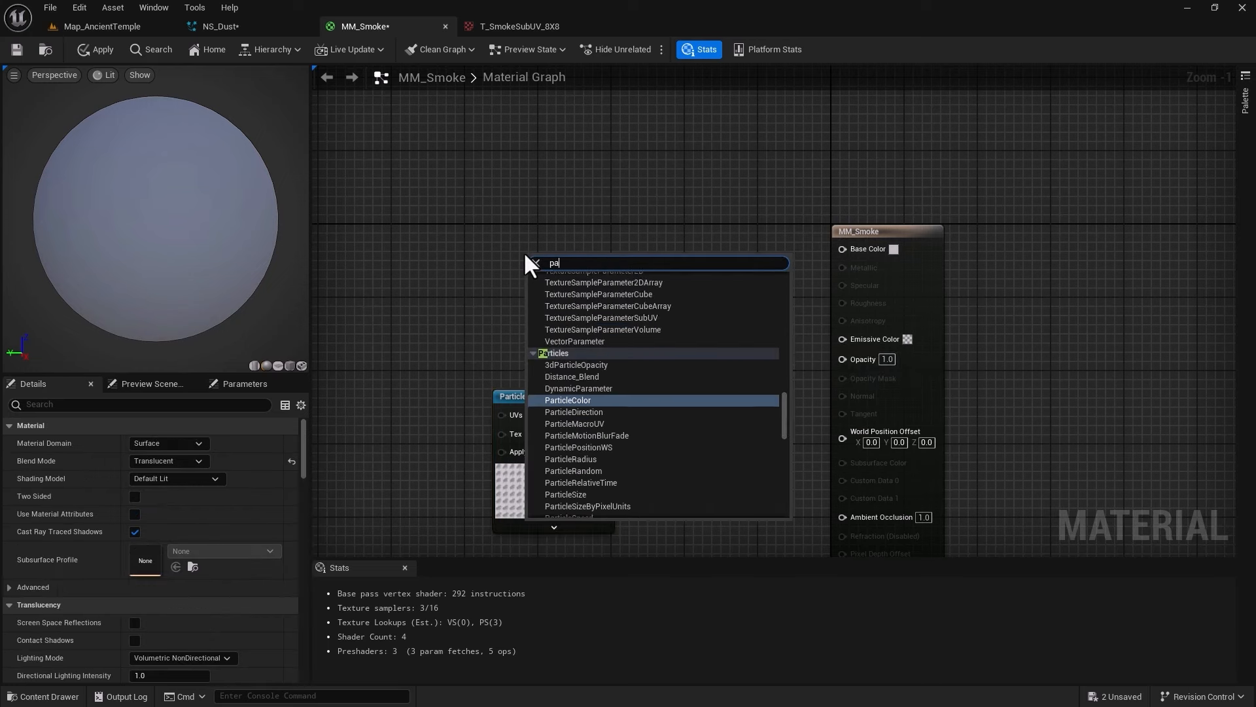
text(rticle colo)
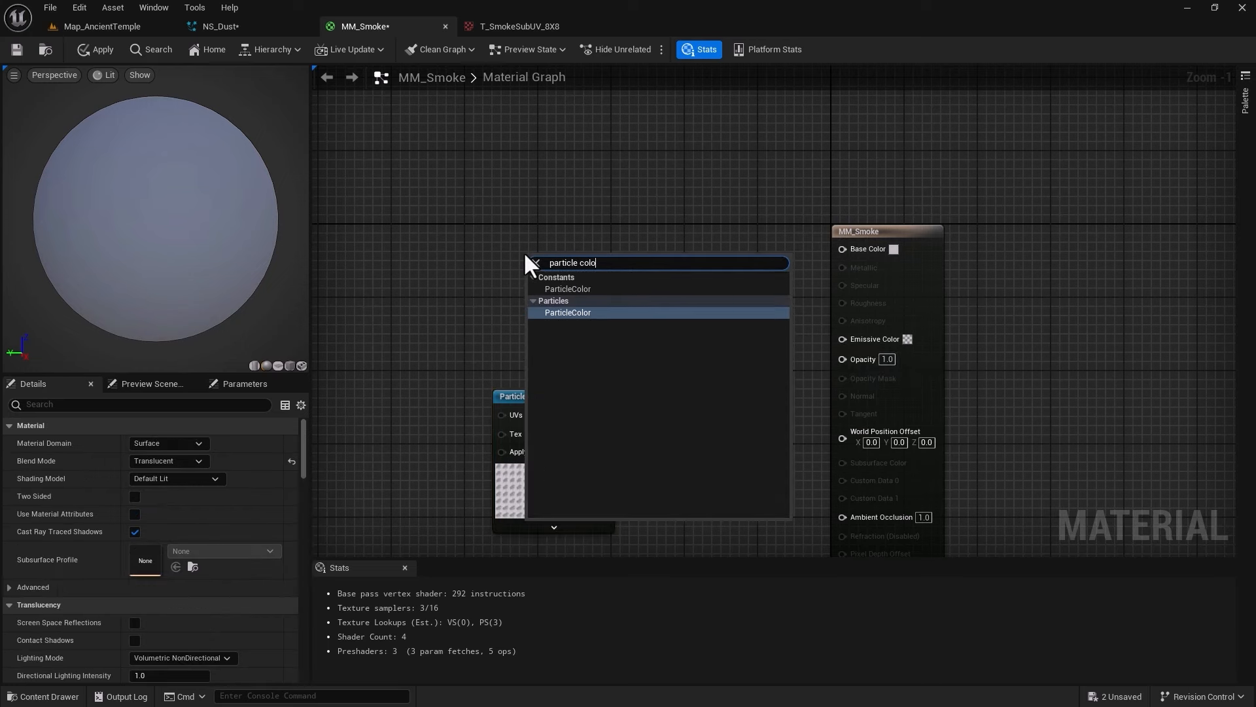
key(Return)
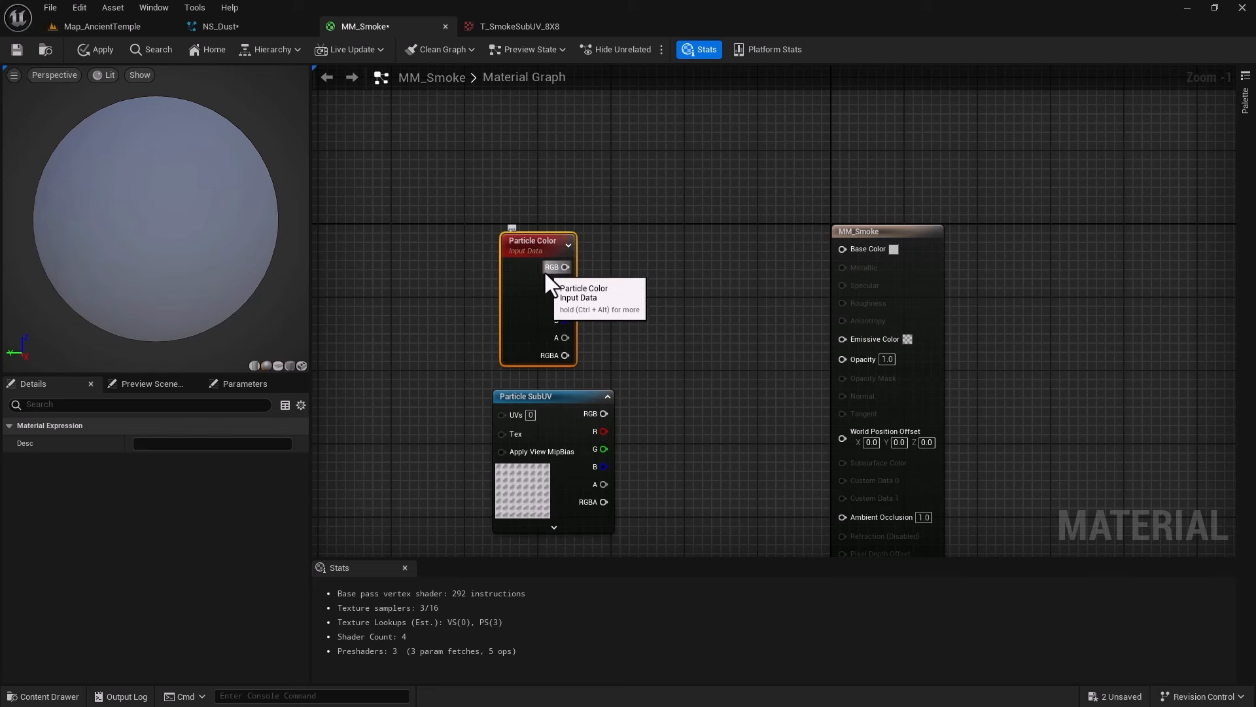
drag(522, 244, 524, 229)
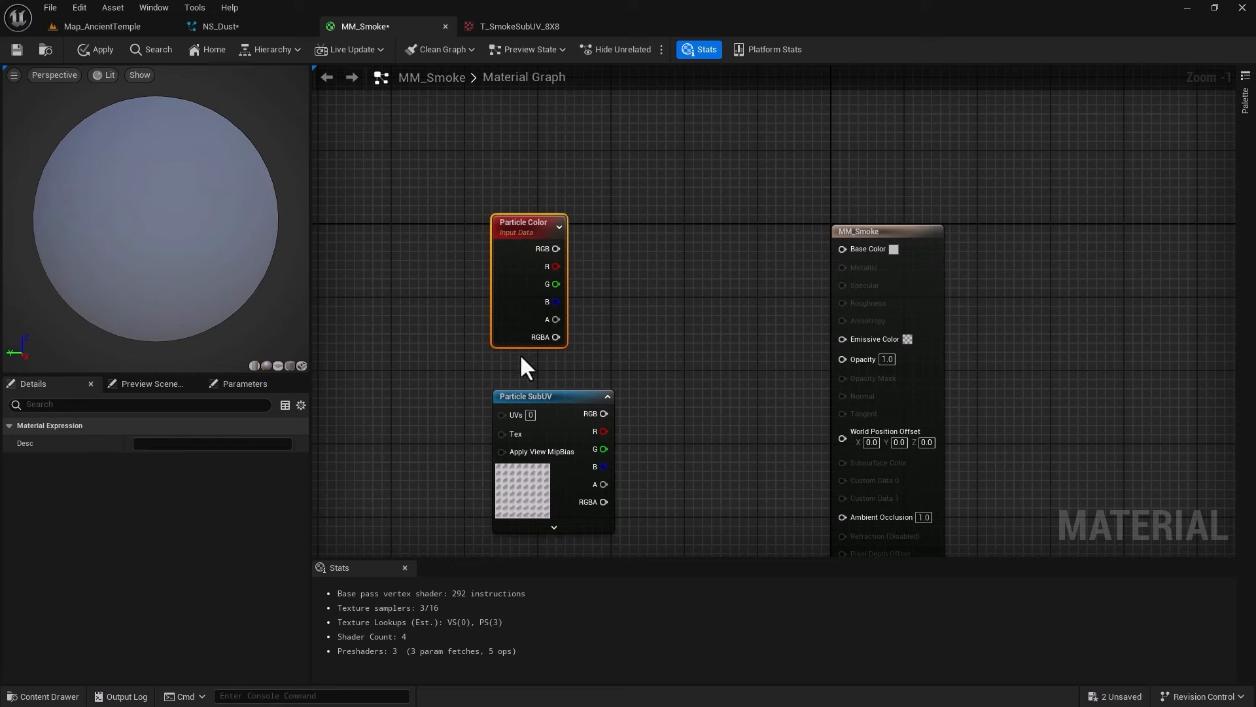
- Recheck the smoke texture, then connect the Particle Color node's RGB output to the Base Color input of MM_Smoke
click(523, 394)
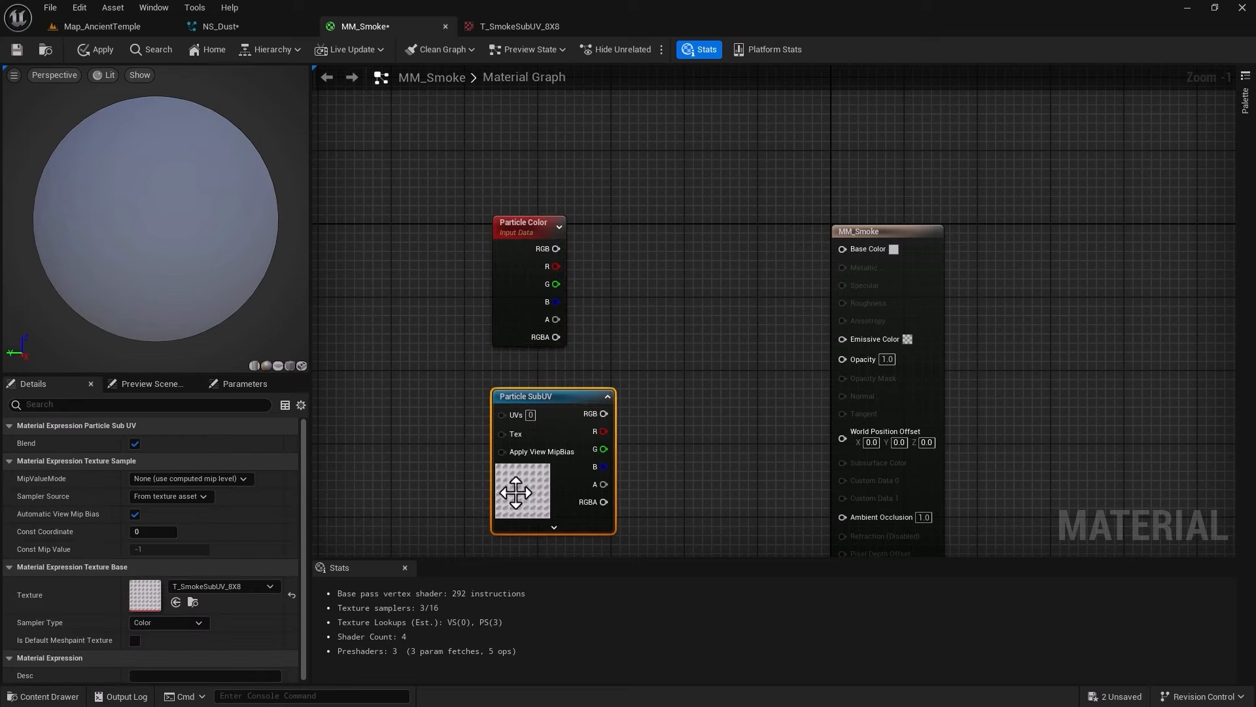
click(504, 26)
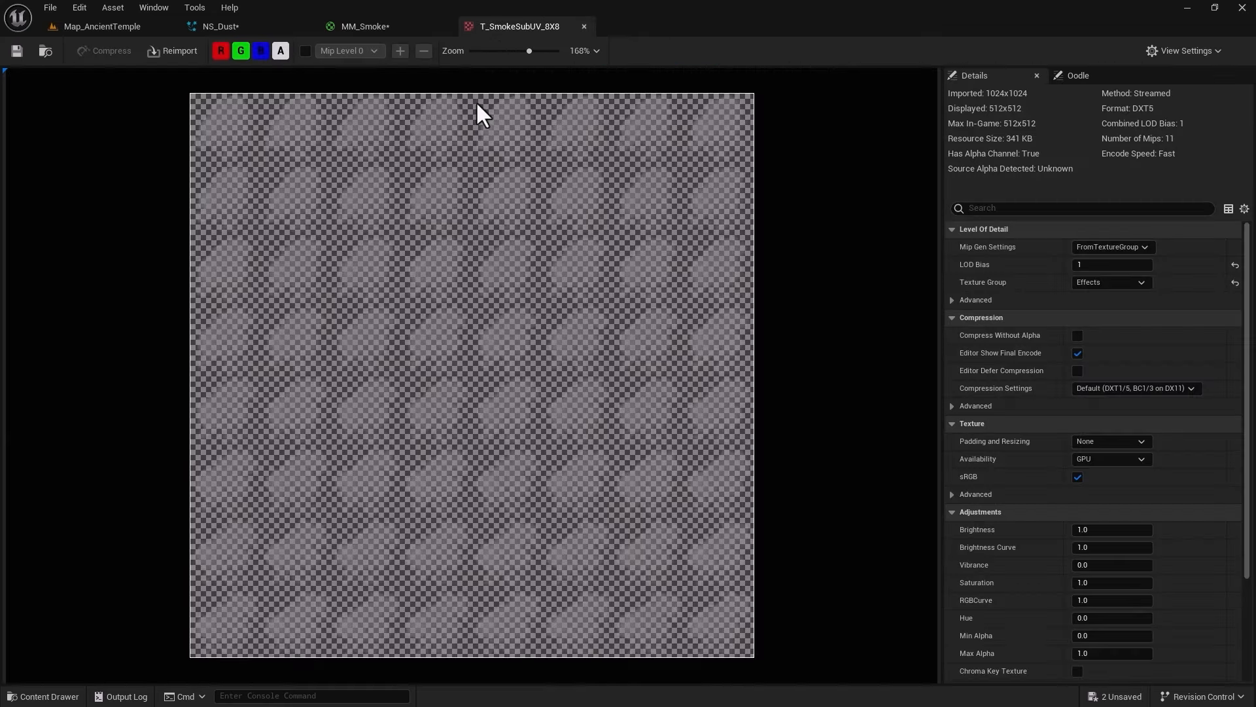
click(142, 26)
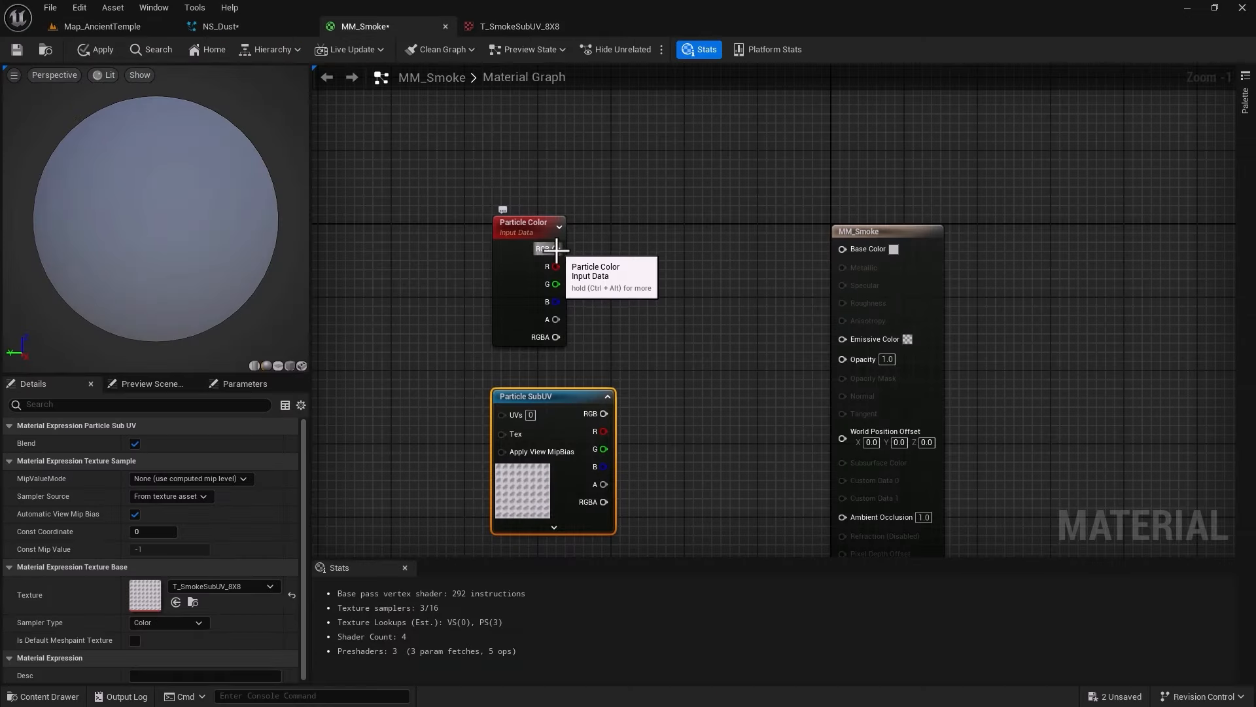
drag(556, 249, 843, 249)
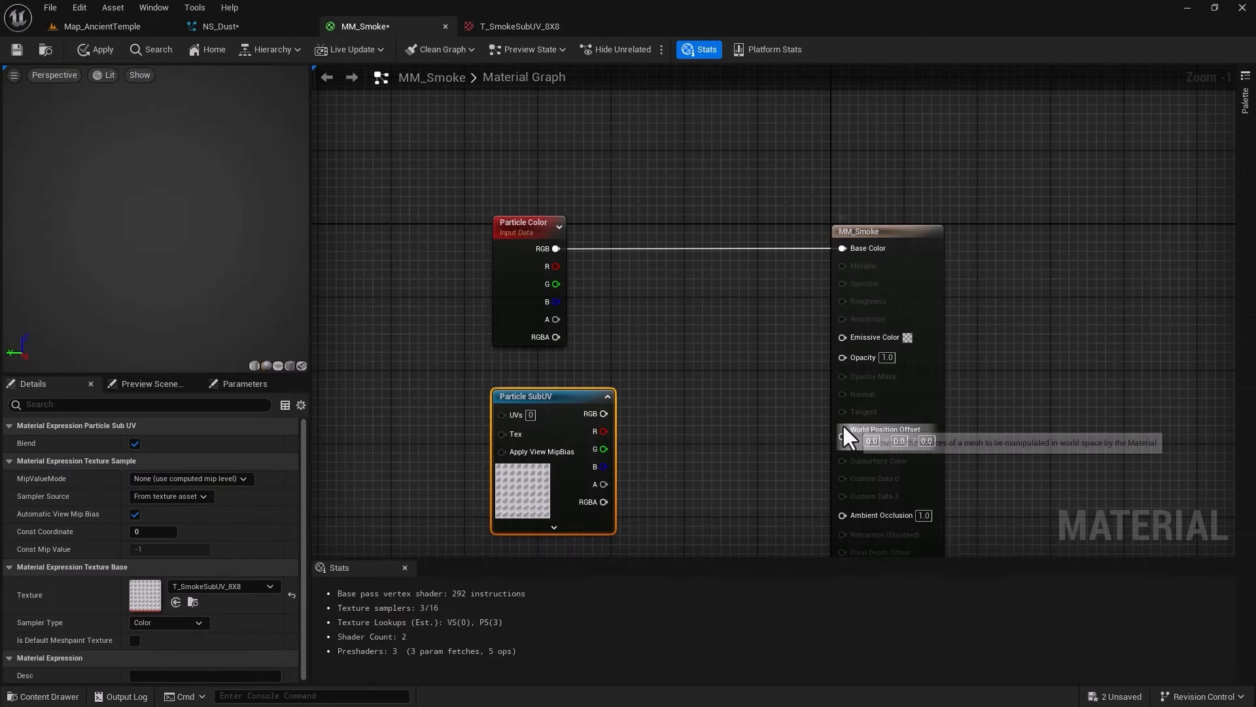
- Multiply the alpha outputs of the Particle Color and Particle SubUV nodes and connect the Multiply result to Opacity
drag(587, 404, 550, 395)
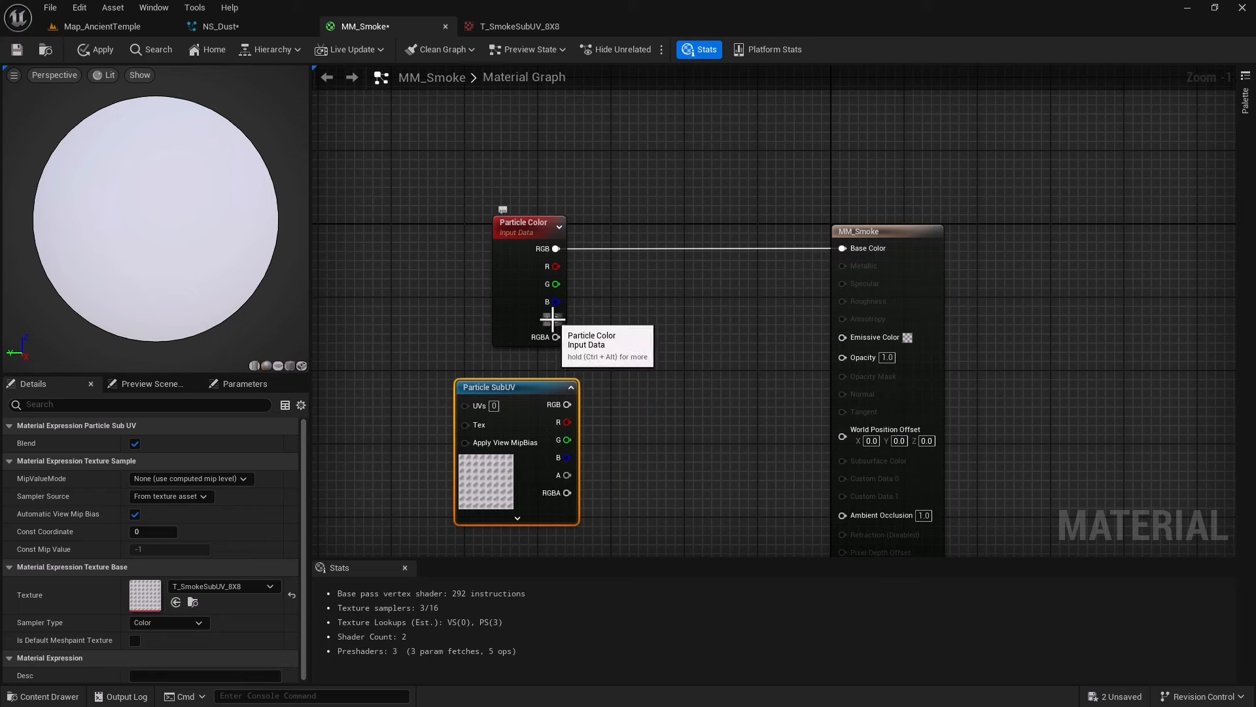
drag(556, 319, 624, 312)
click(609, 339)
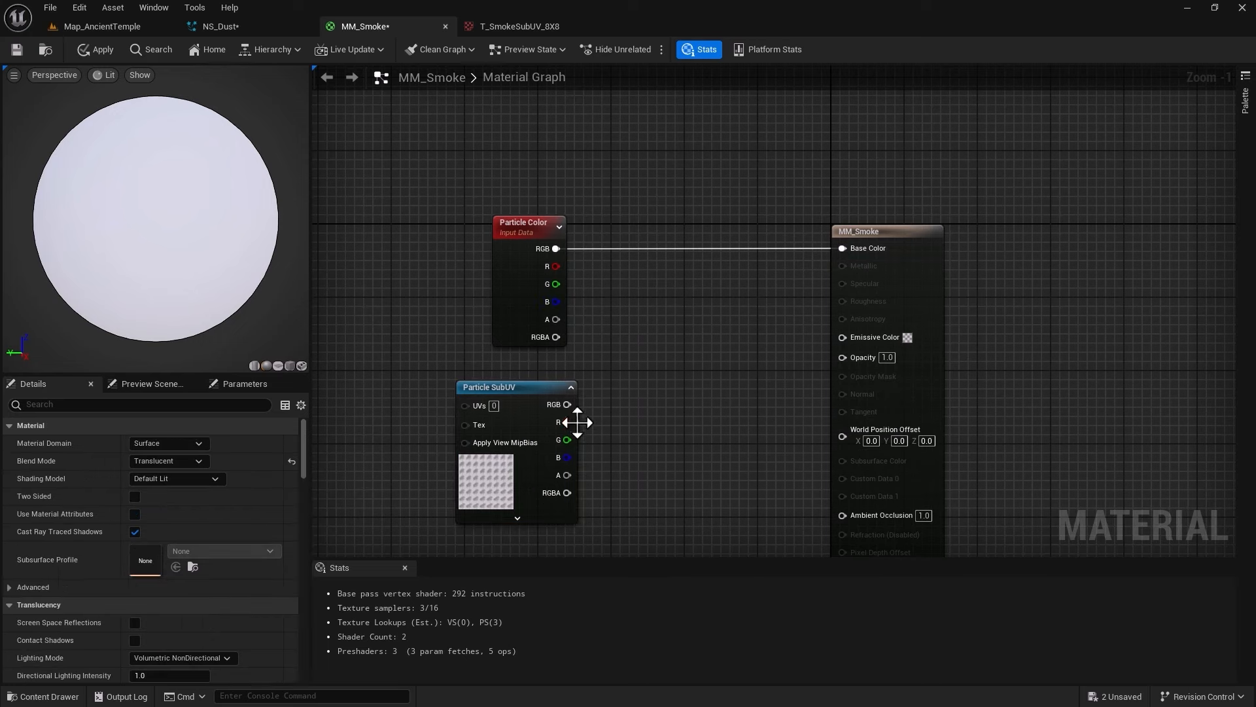
drag(574, 478, 641, 393)
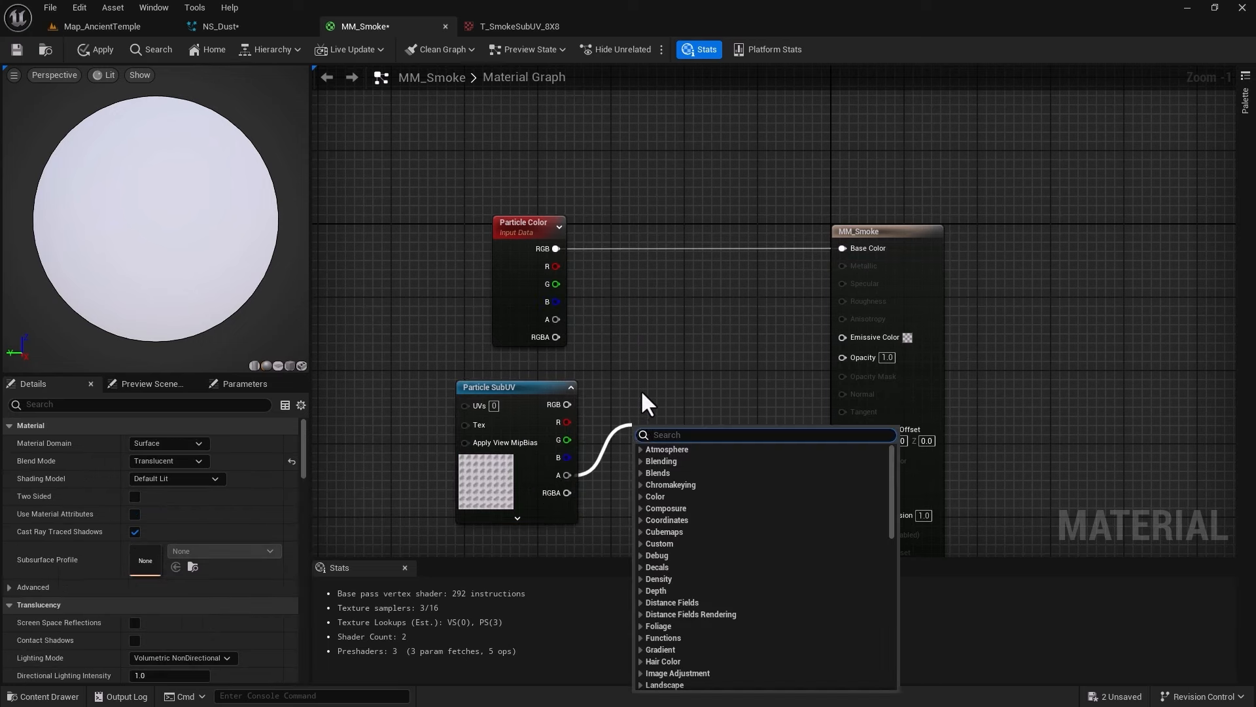
click(668, 375)
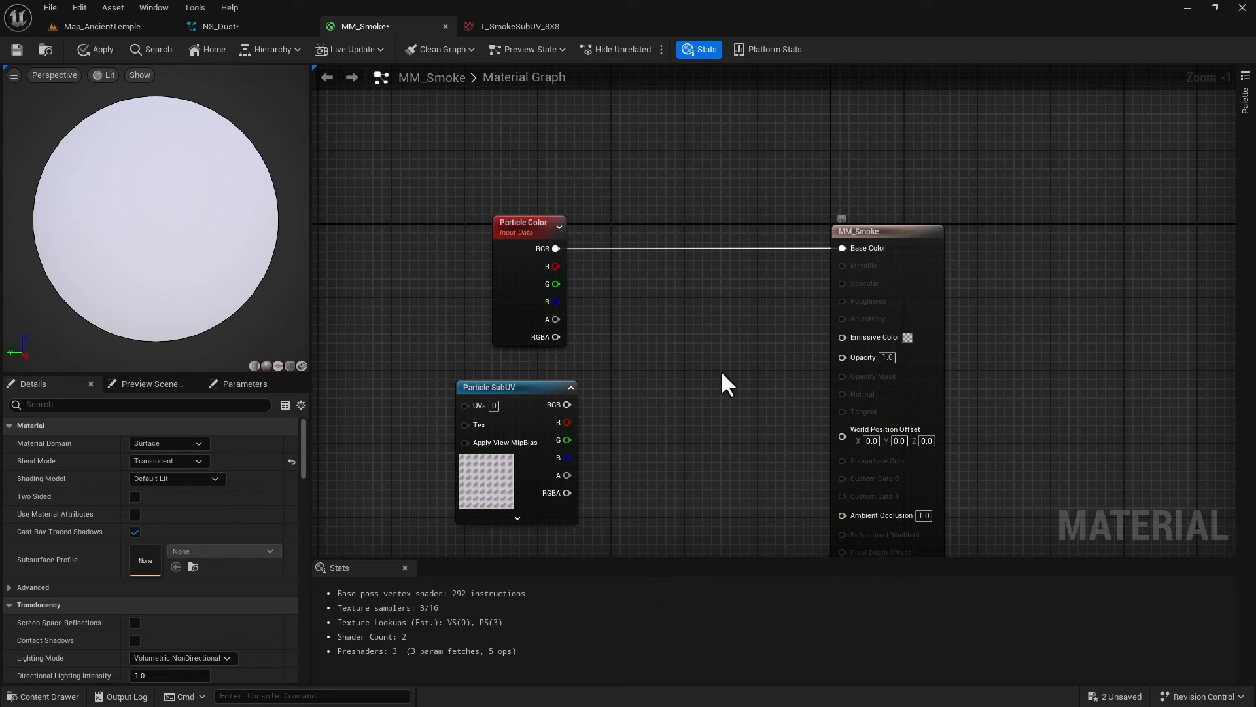
click(677, 374)
drag(684, 369, 567, 475)
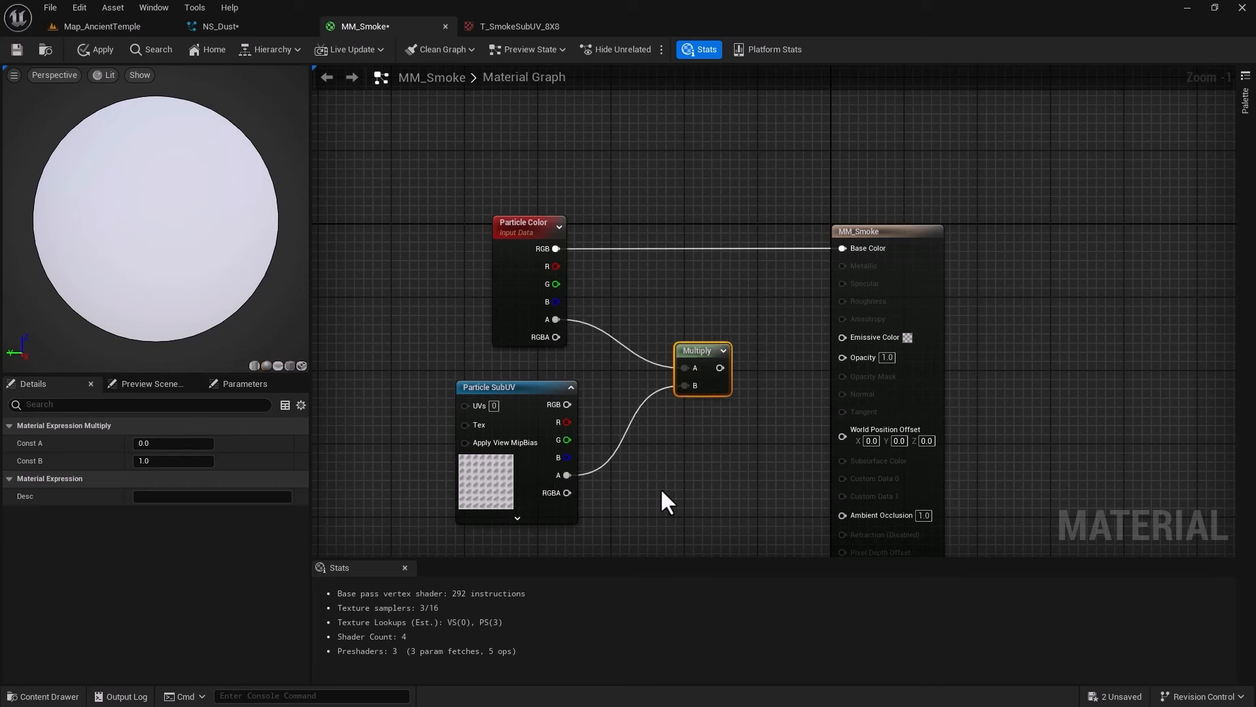
drag(719, 368, 842, 356)
mouse_move(235, 211)
mouse_down()
mouse_move(172, 205)
mouse_move(177, 189)
mouse_move(219, 183)
mouse_move(230, 229)
mouse_up()
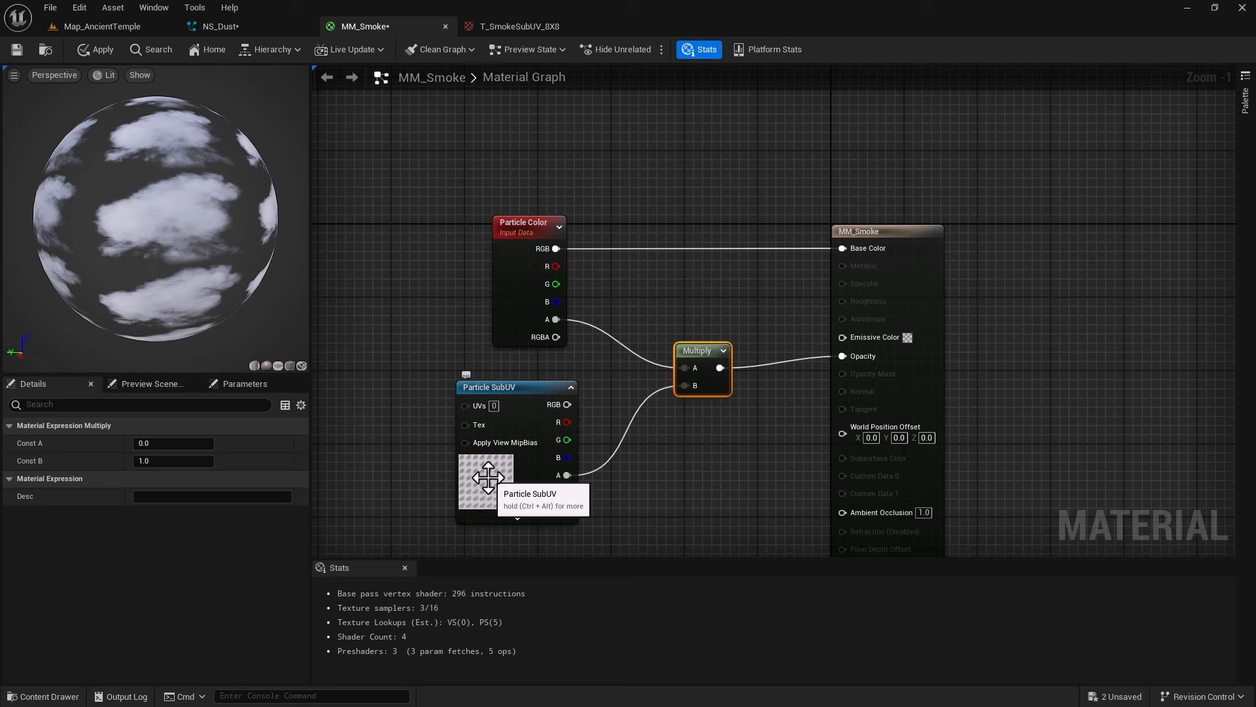
- Tidy the positions of the Particle Color and Particle SubUV nodes and save the MM_Smoke material
click(521, 229)
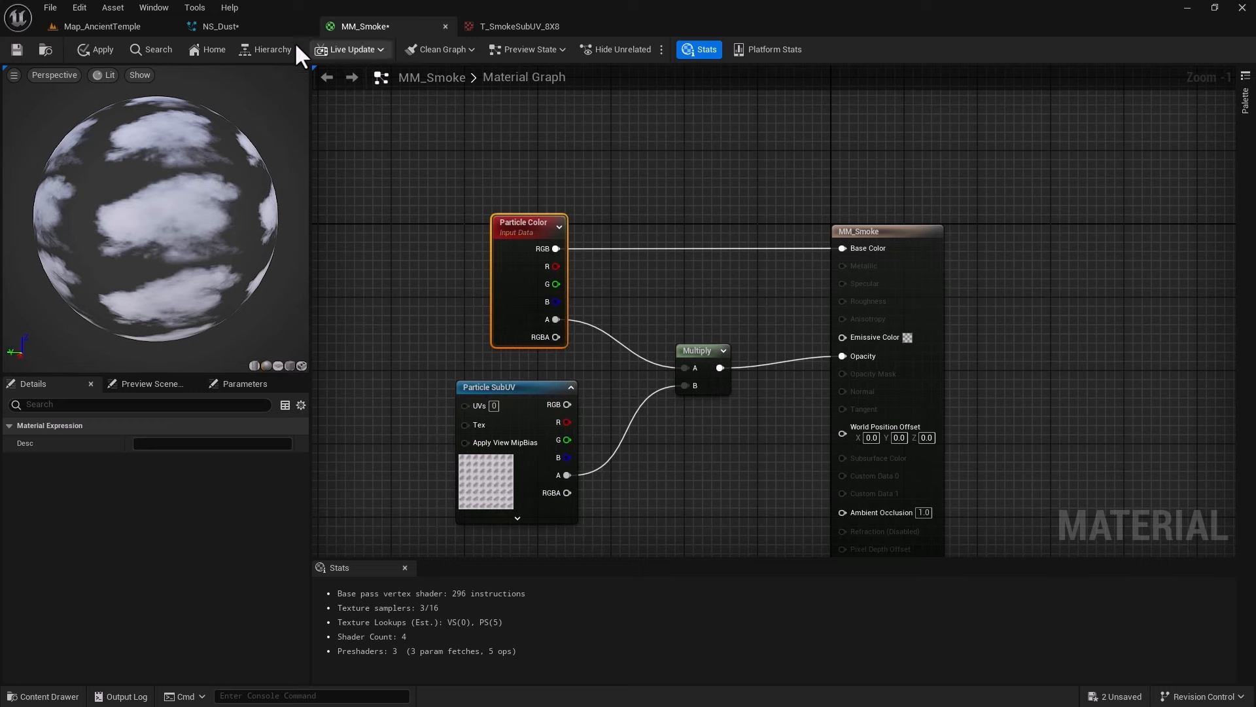
click(251, 27)
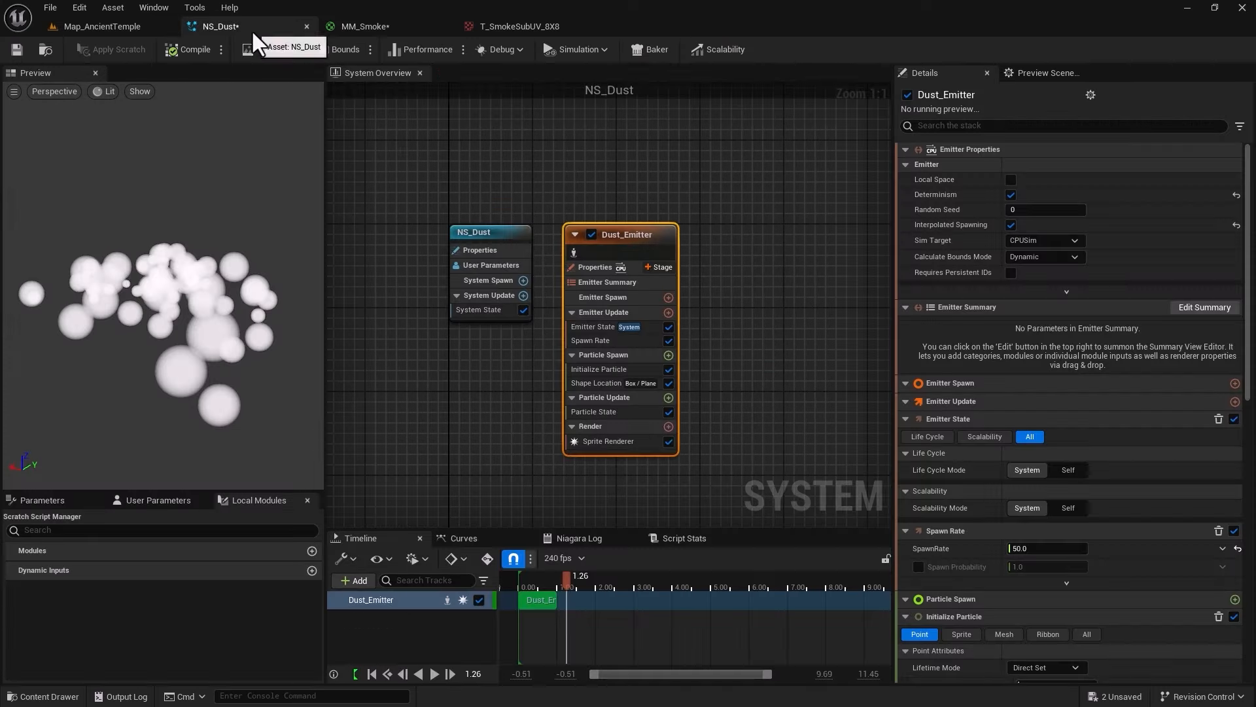
click(397, 30)
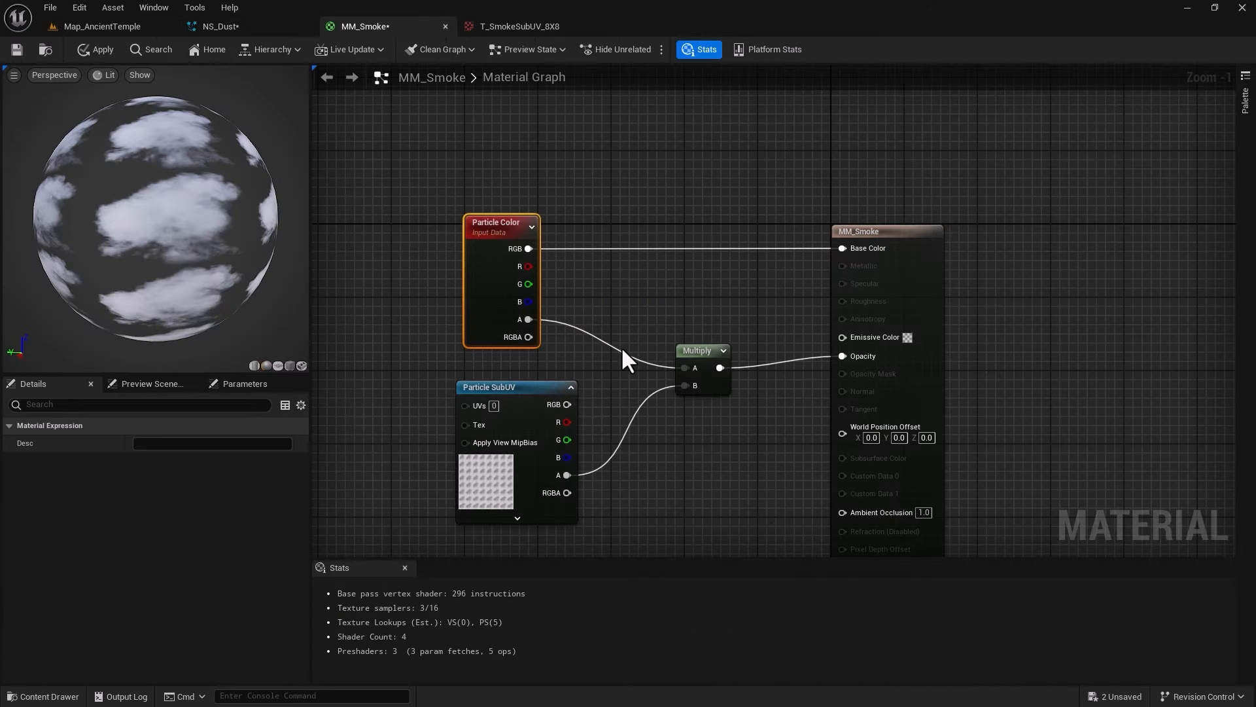
right_drag(499, 400, 532, 326)
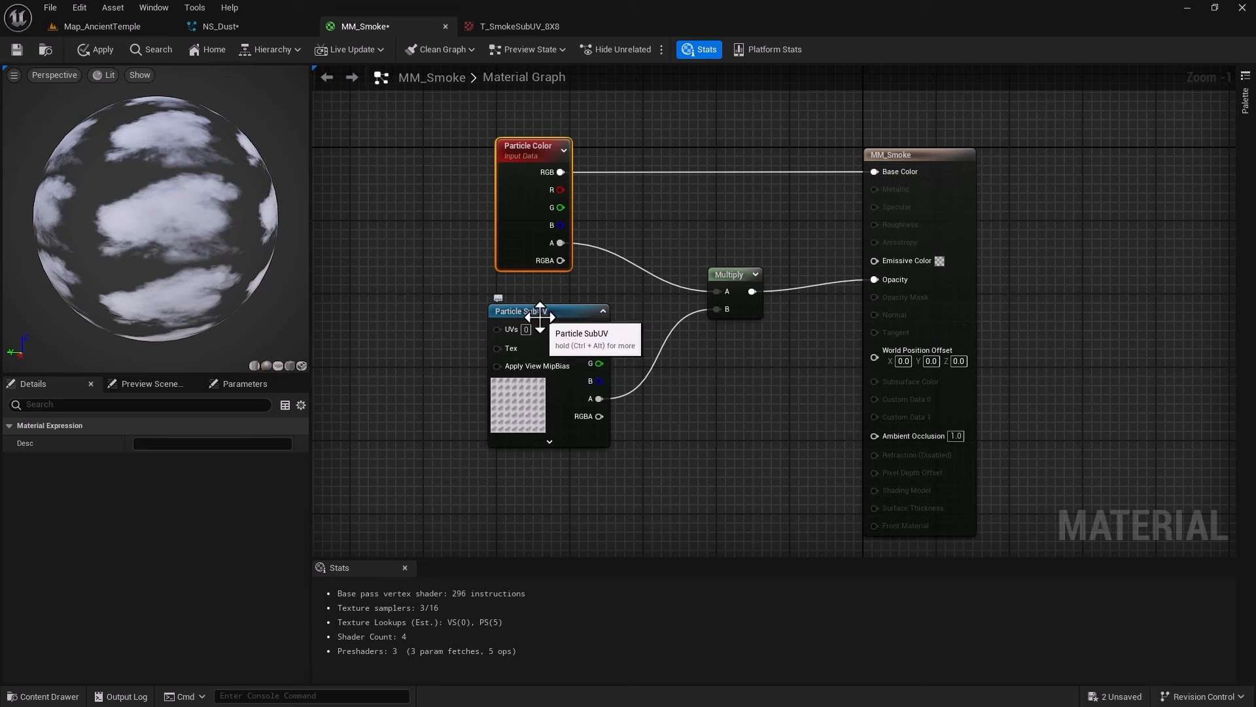
click(543, 310)
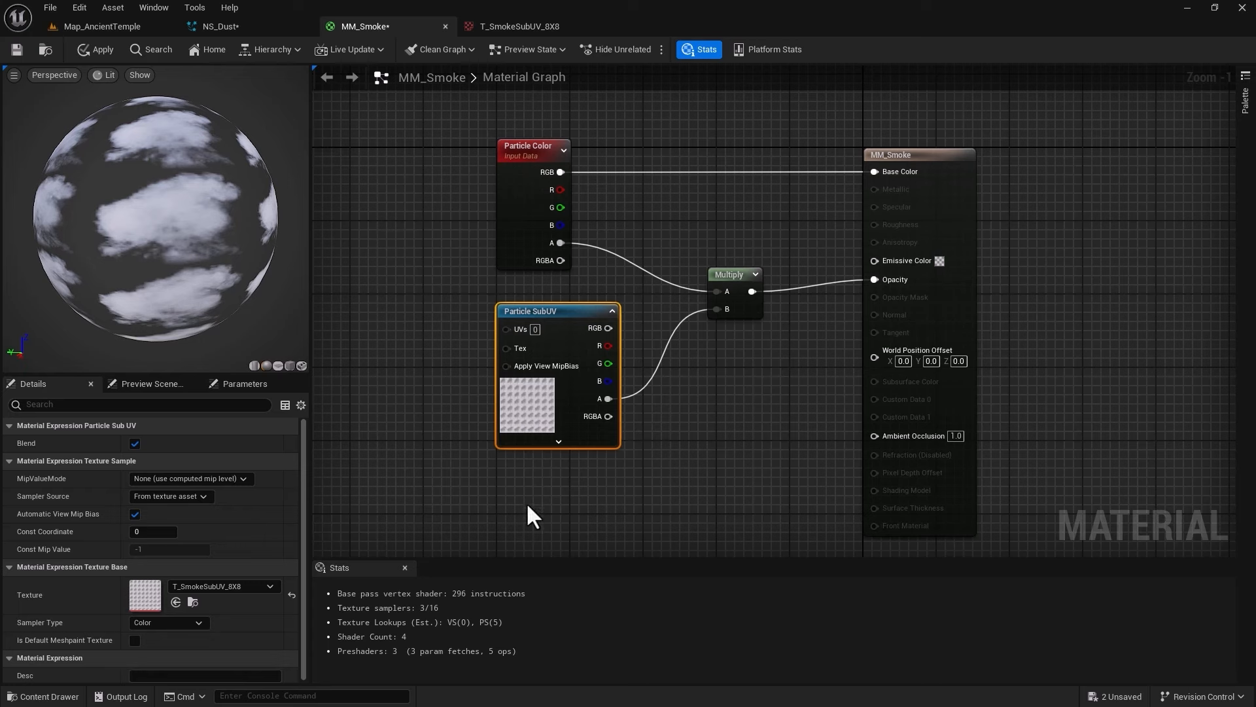
click(11, 53)
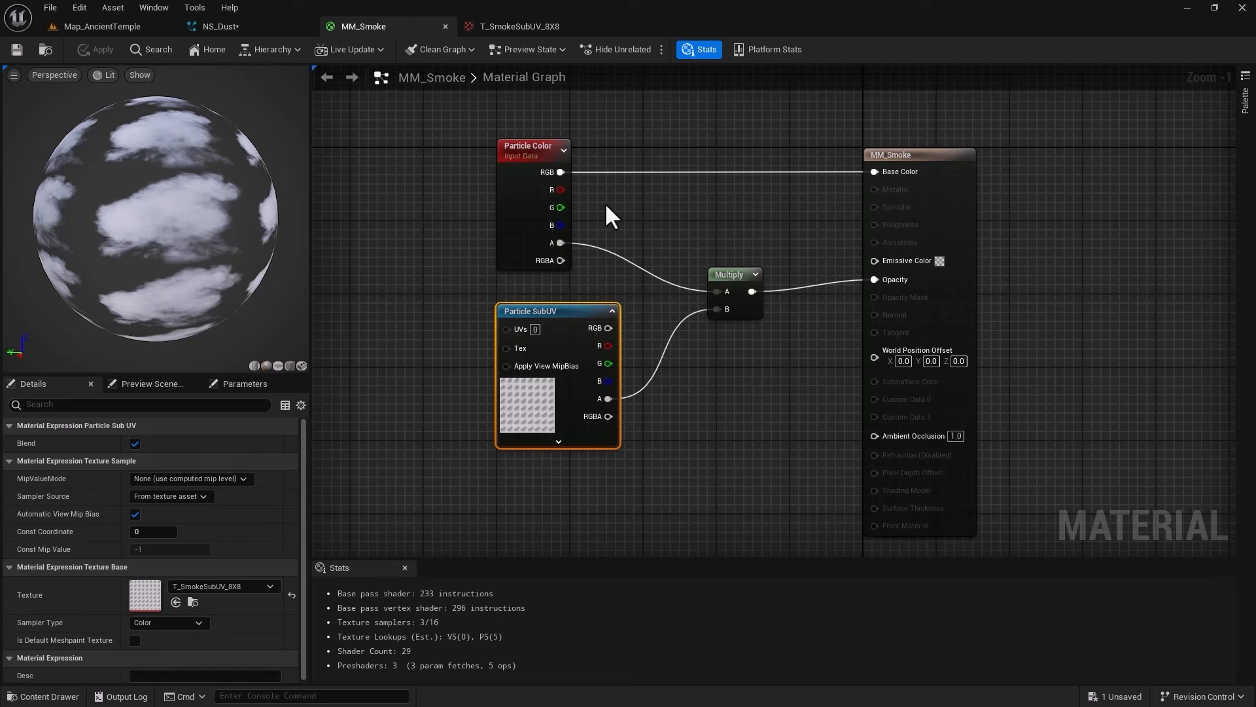
- Assign the MM_Smoke material to the Sprite Renderer of Dust_Emitter in the NS_Dust system
click(250, 25)
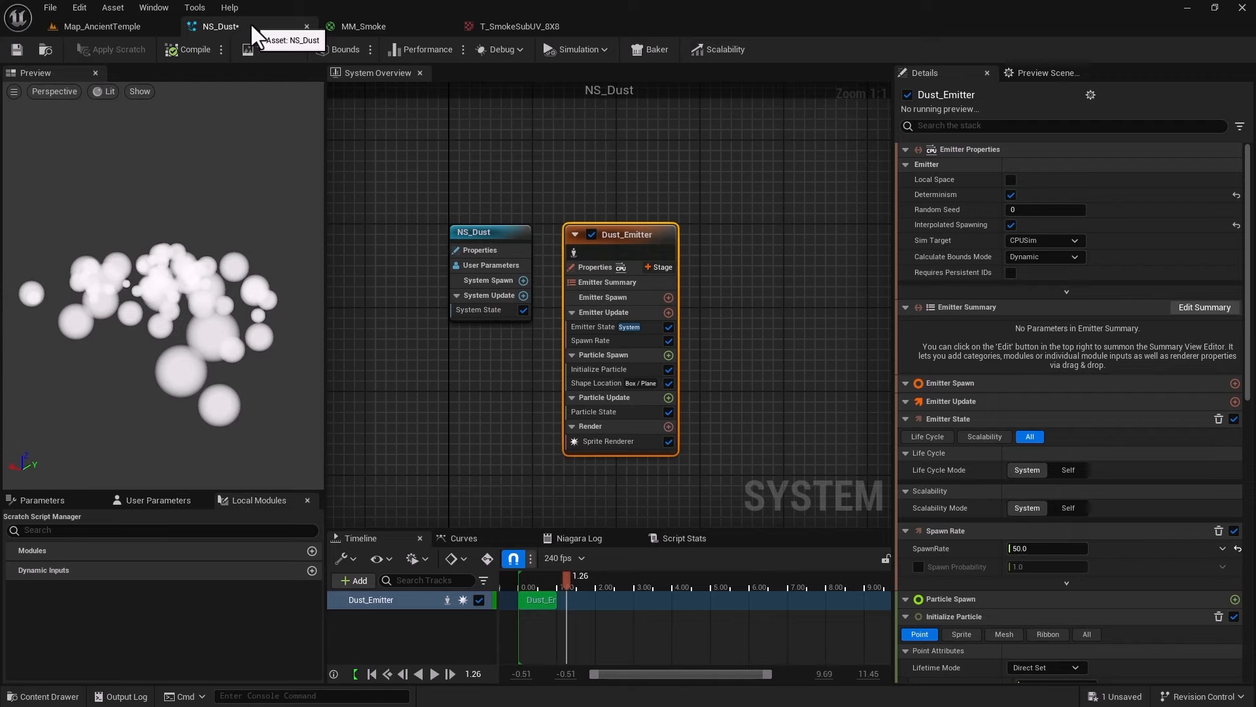
click(343, 25)
click(63, 697)
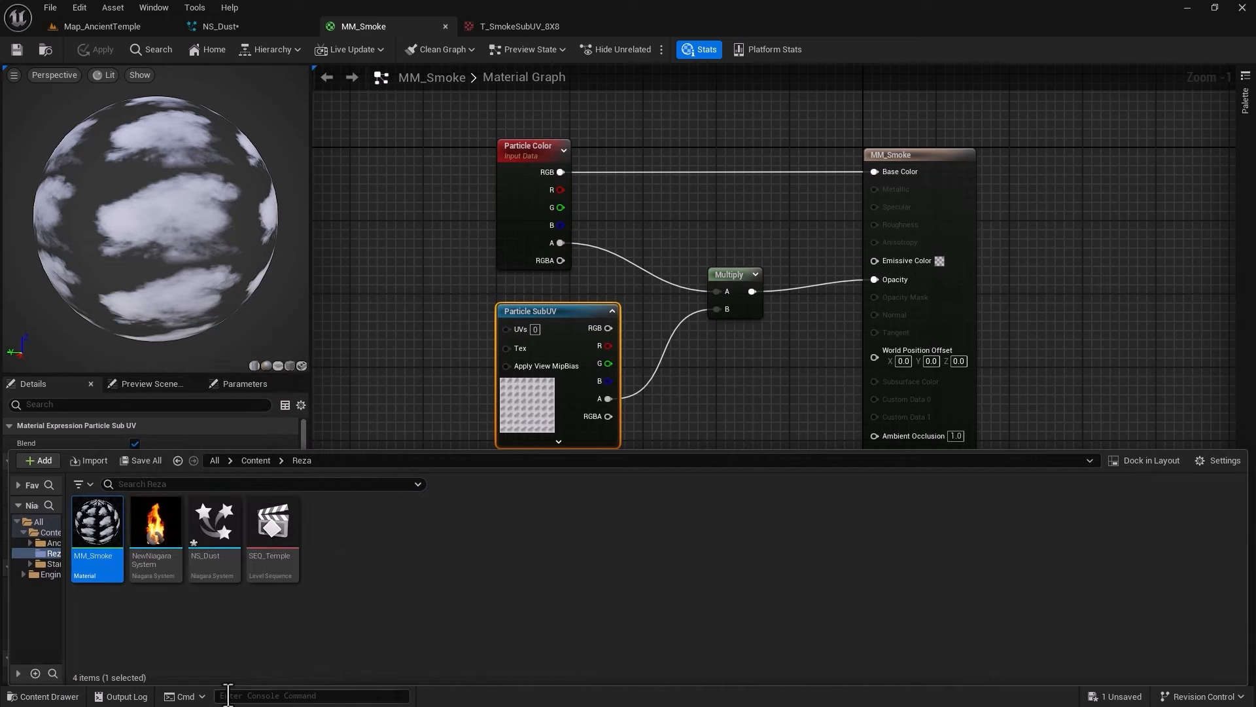
click(243, 30)
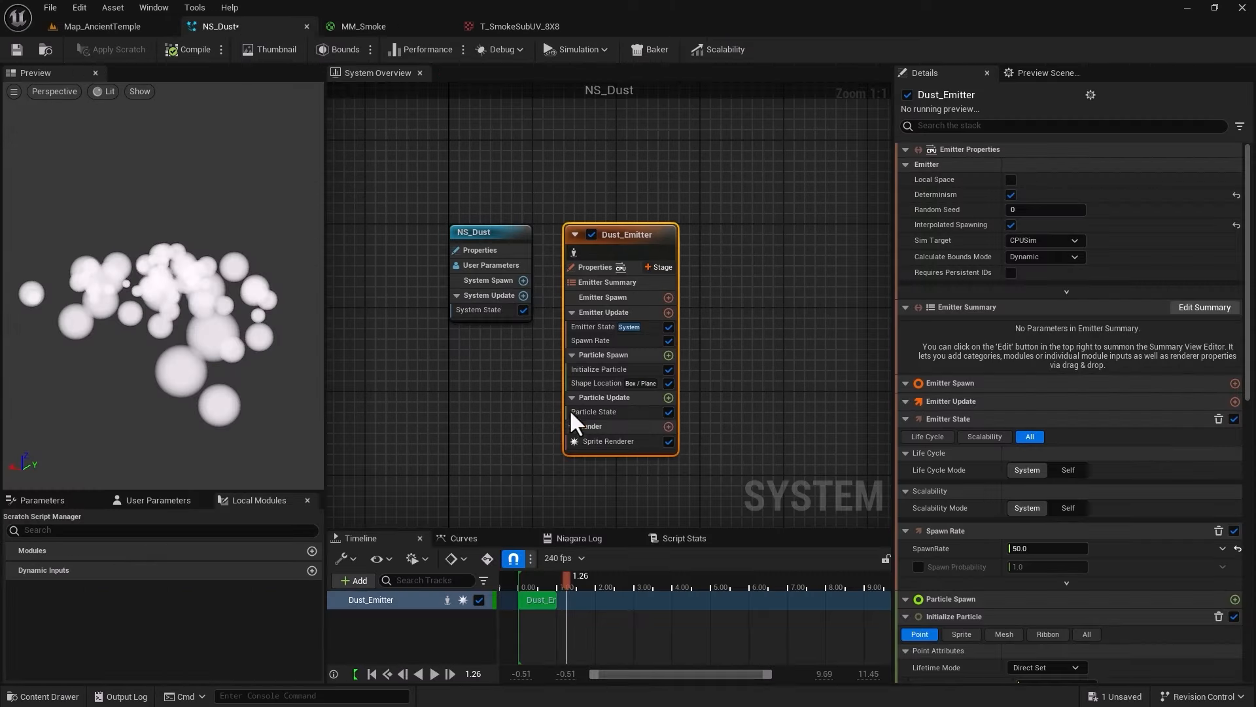
click(602, 441)
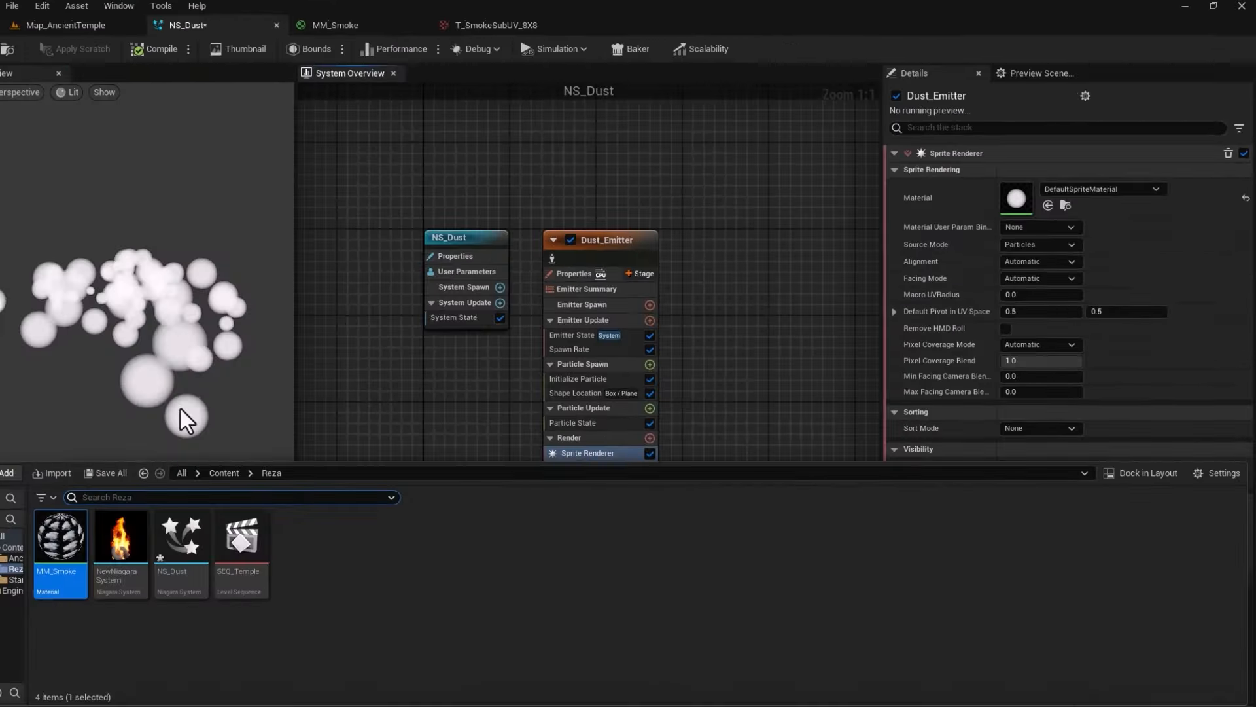
click(1052, 201)
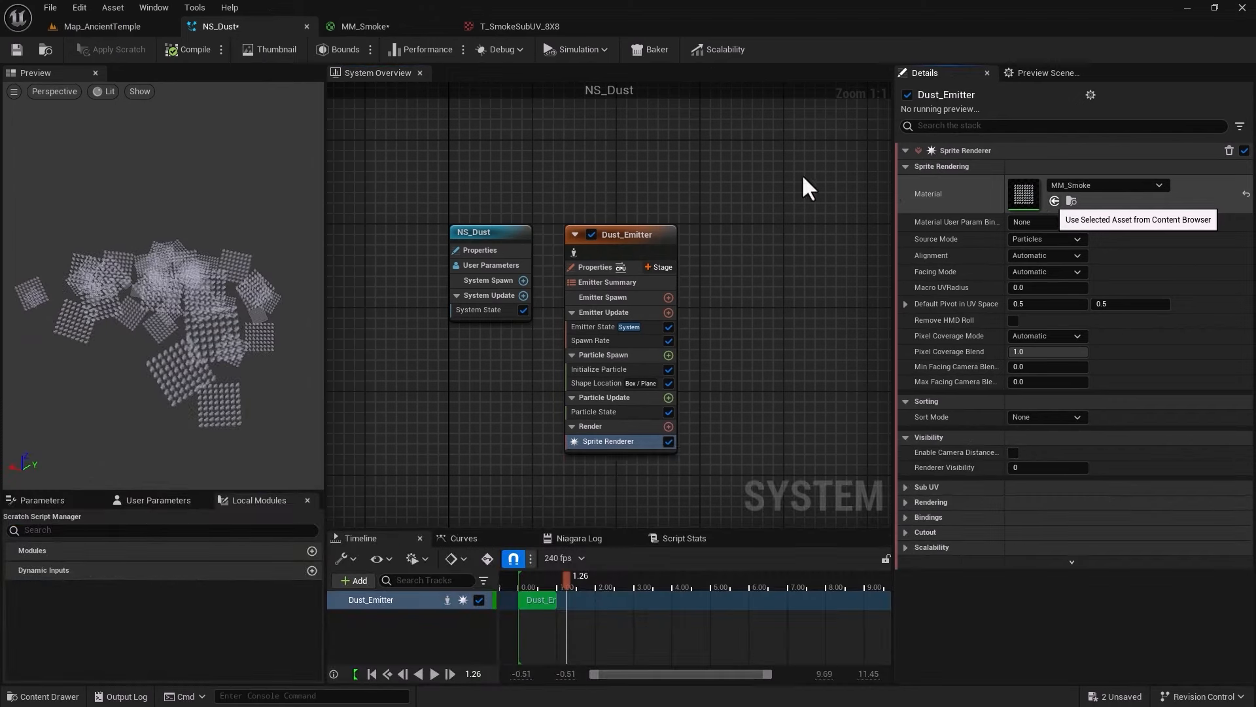
- Compare how the smoke texture appears on the NS_Dust particles with the Particle SubUV setup in the MM_Smoke material
click(357, 27)
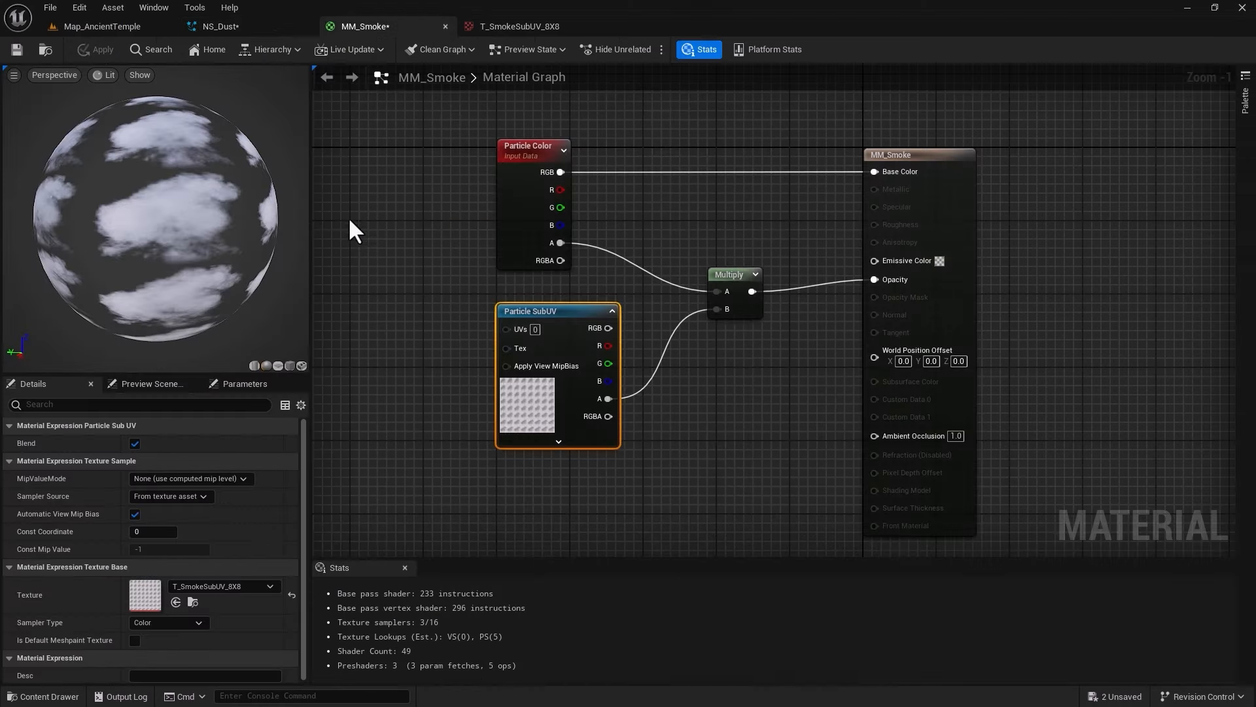
click(270, 26)
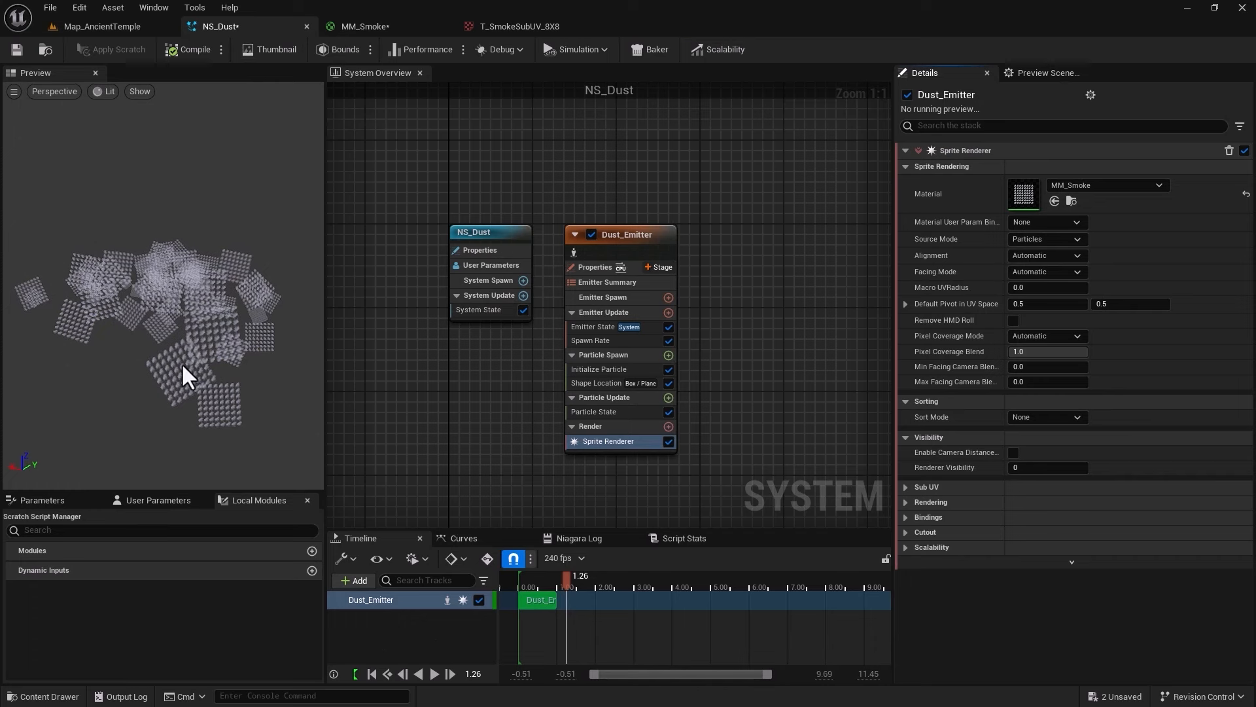
click(591, 340)
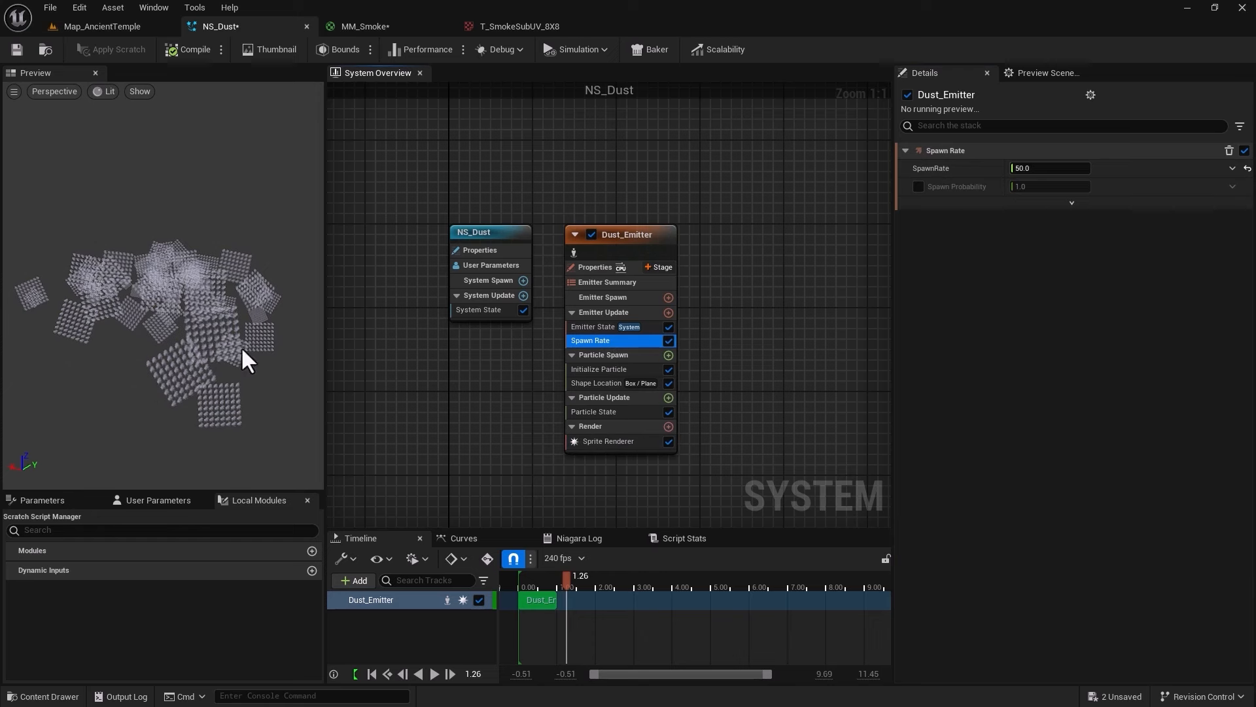
mouse_move(590, 417)
click(361, 29)
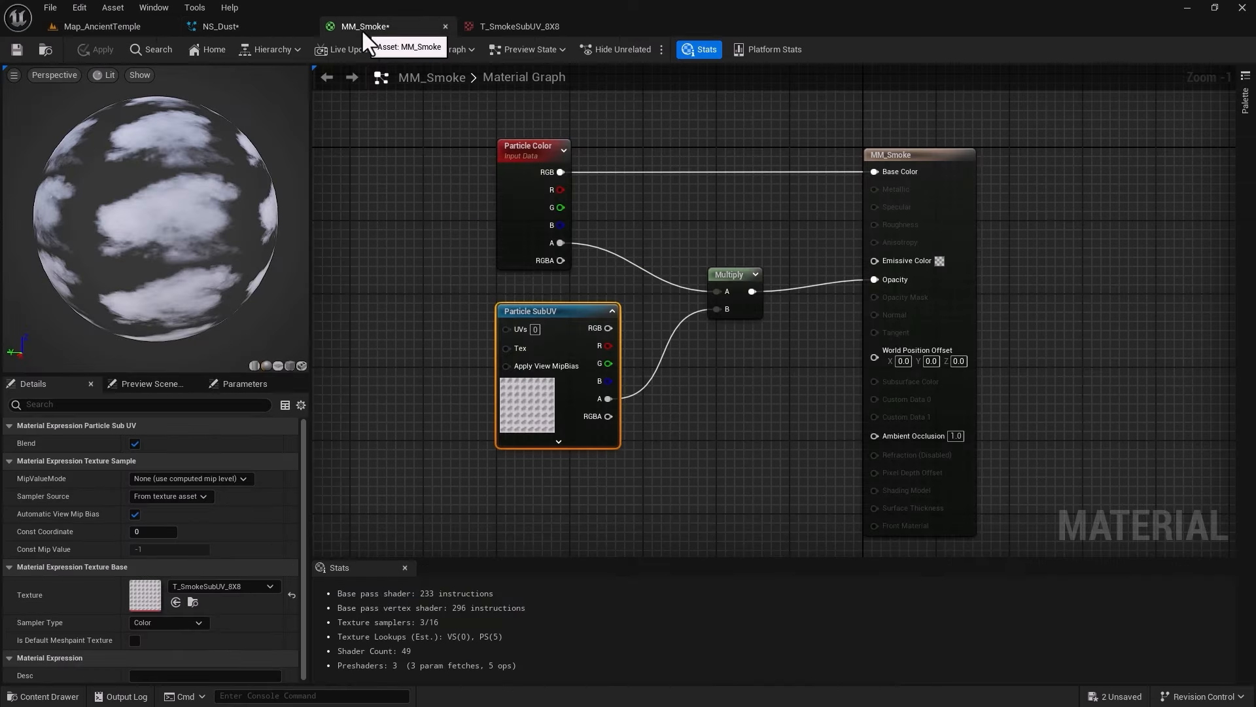
click(262, 28)
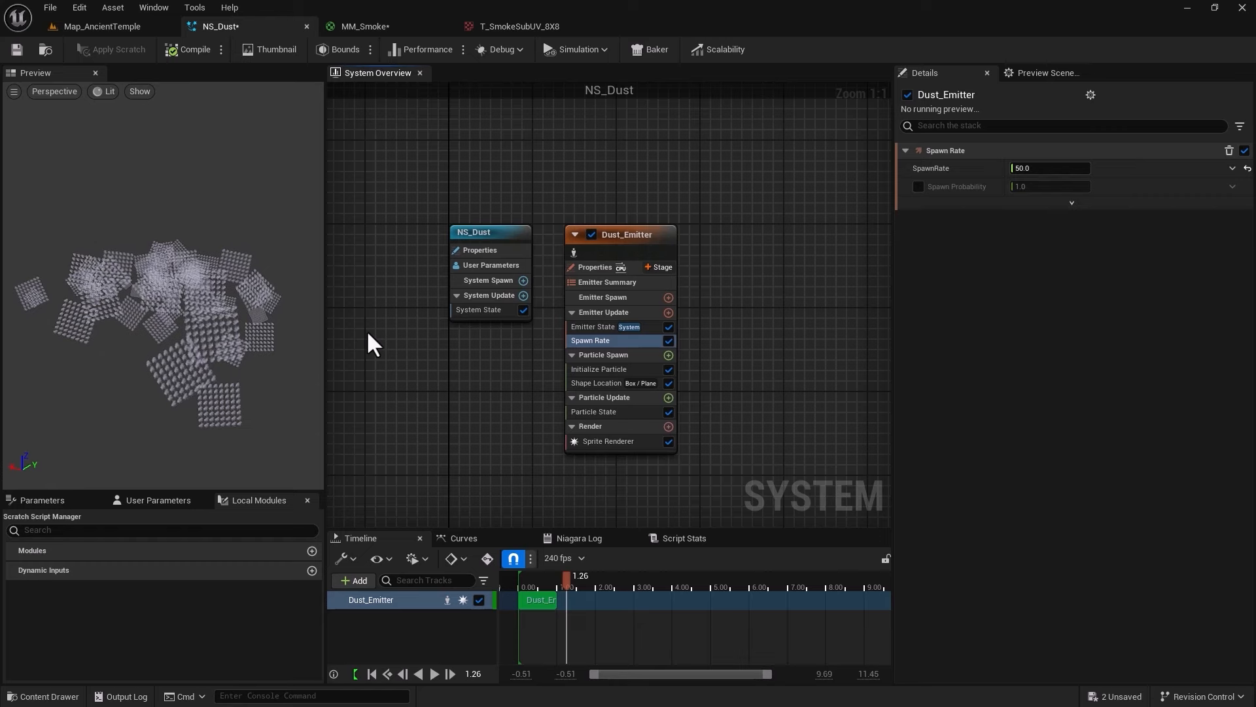
click(371, 31)
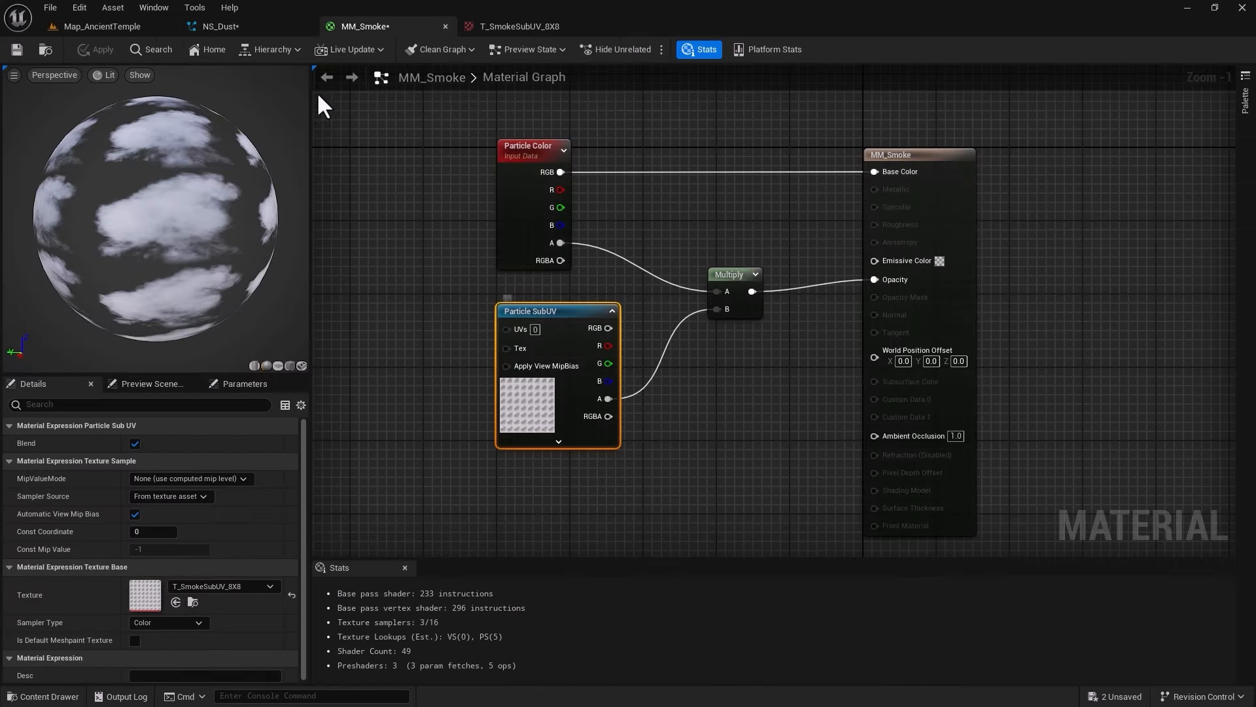
- Add a Sub UVAnimation module to Dust_Emitter's Particle Update stage in NS_Dust and set its sprite renderer to Sprite Renderer
click(253, 26)
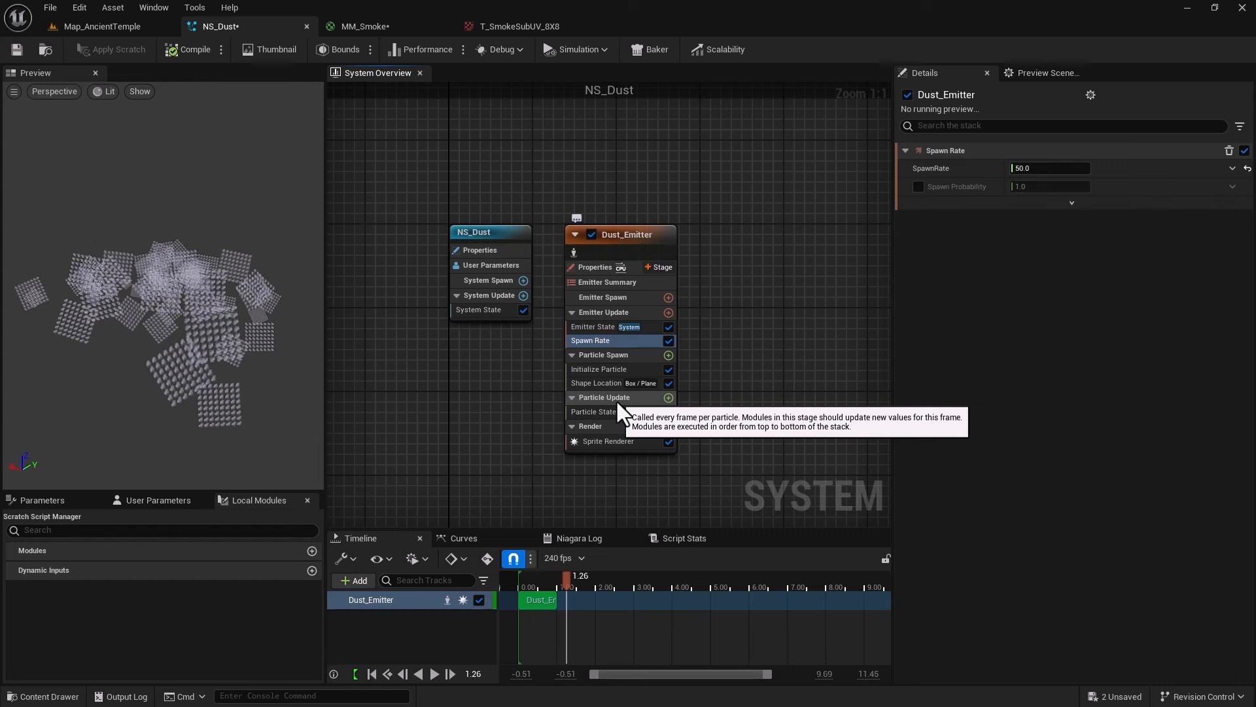
click(669, 398)
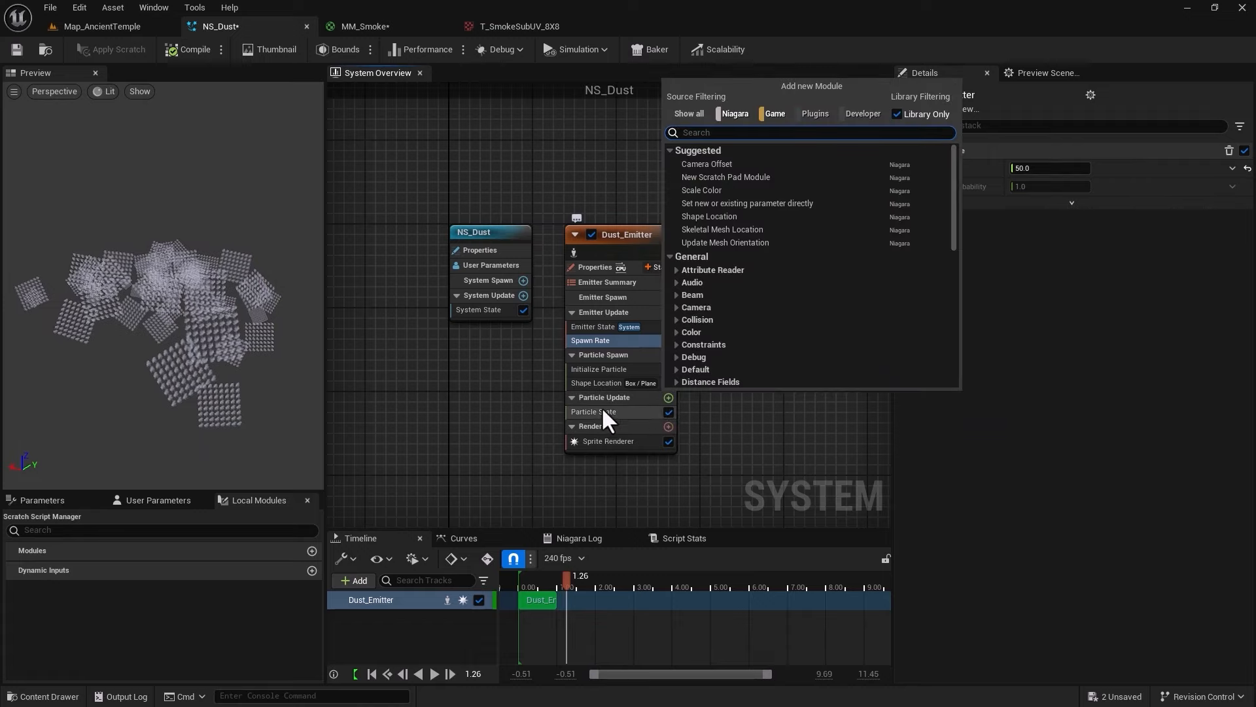
text(sub)
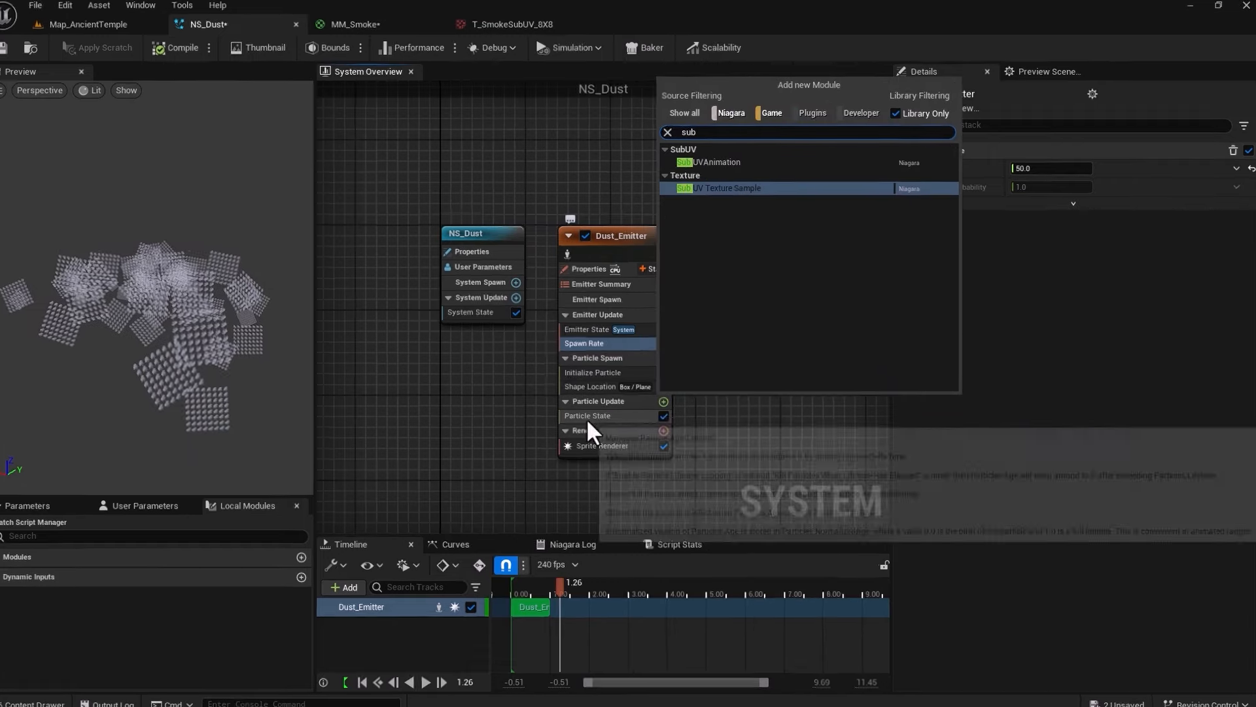
text( UV anima)
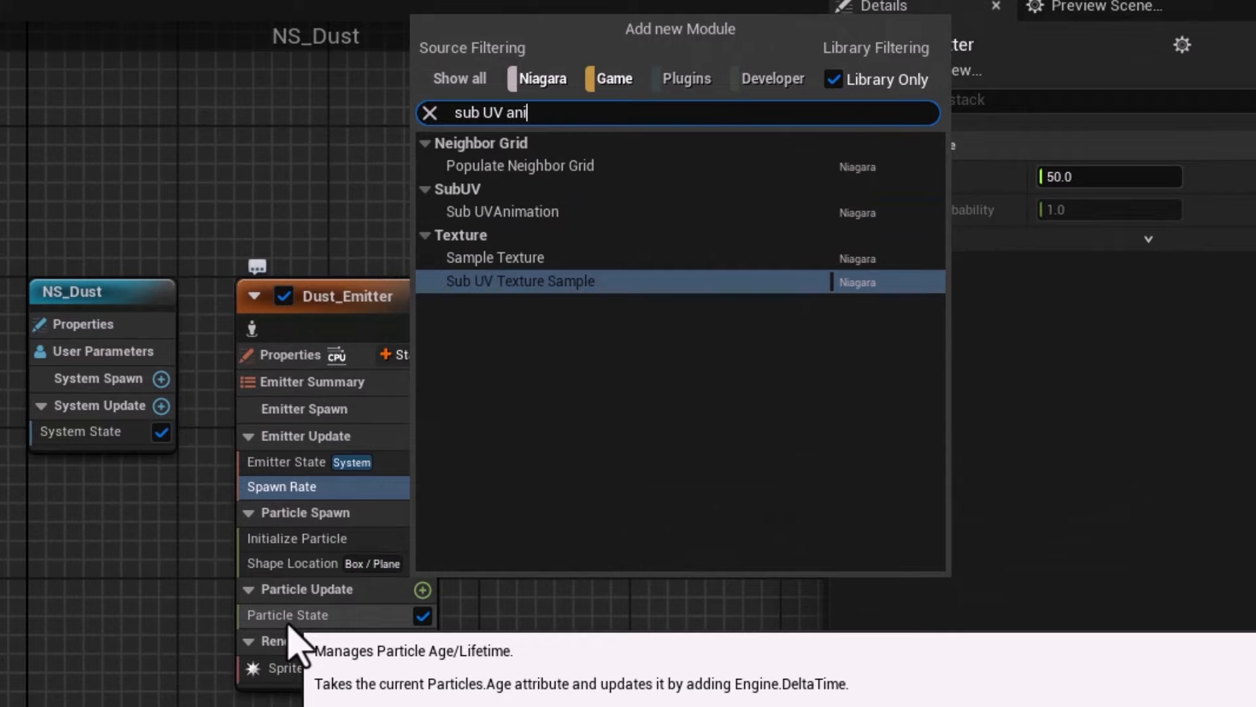
click(500, 214)
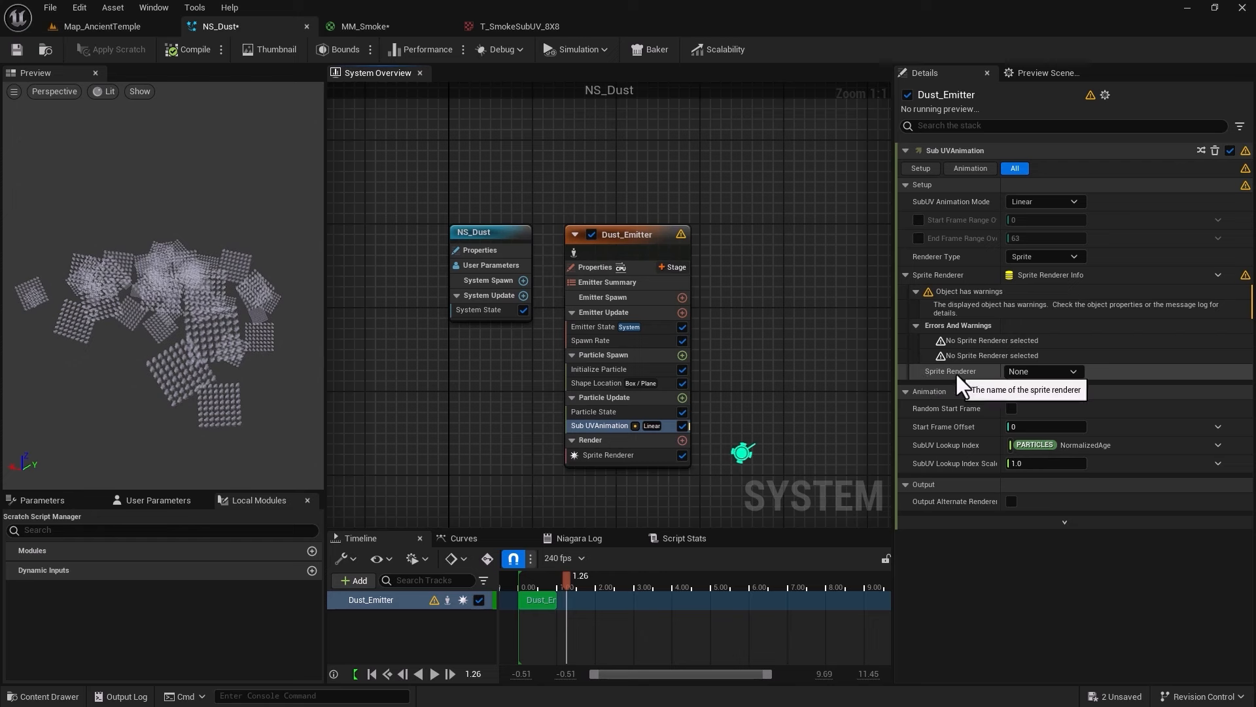
click(1028, 371)
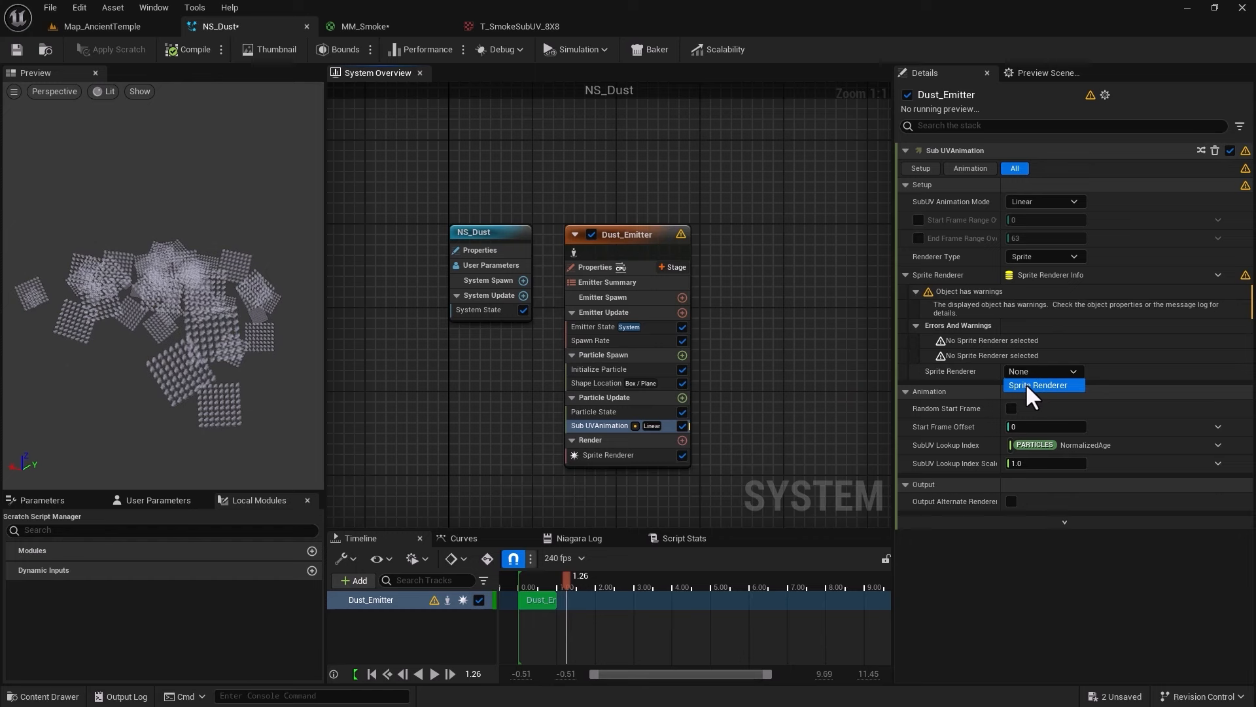
click(1029, 387)
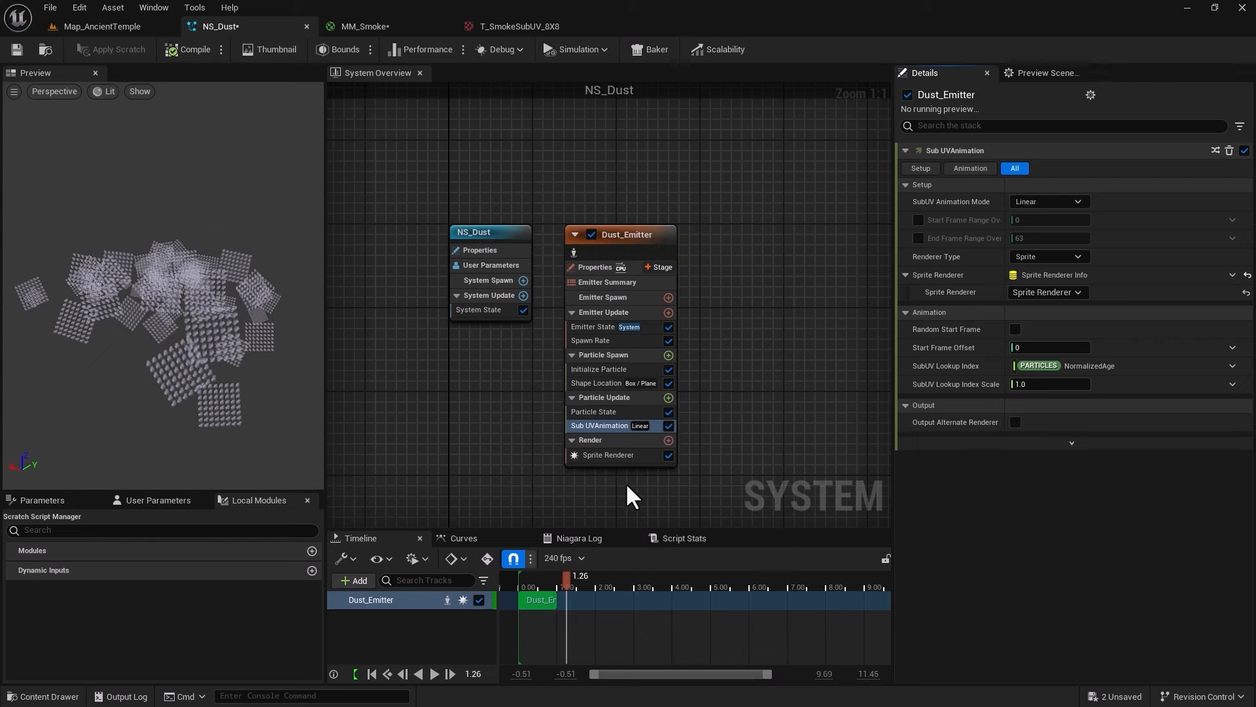
- Set the Sub Image Size of Dust_Emitter's Sprite Renderer to 8 by 8 and play the preview to check the smoke animation
click(596, 454)
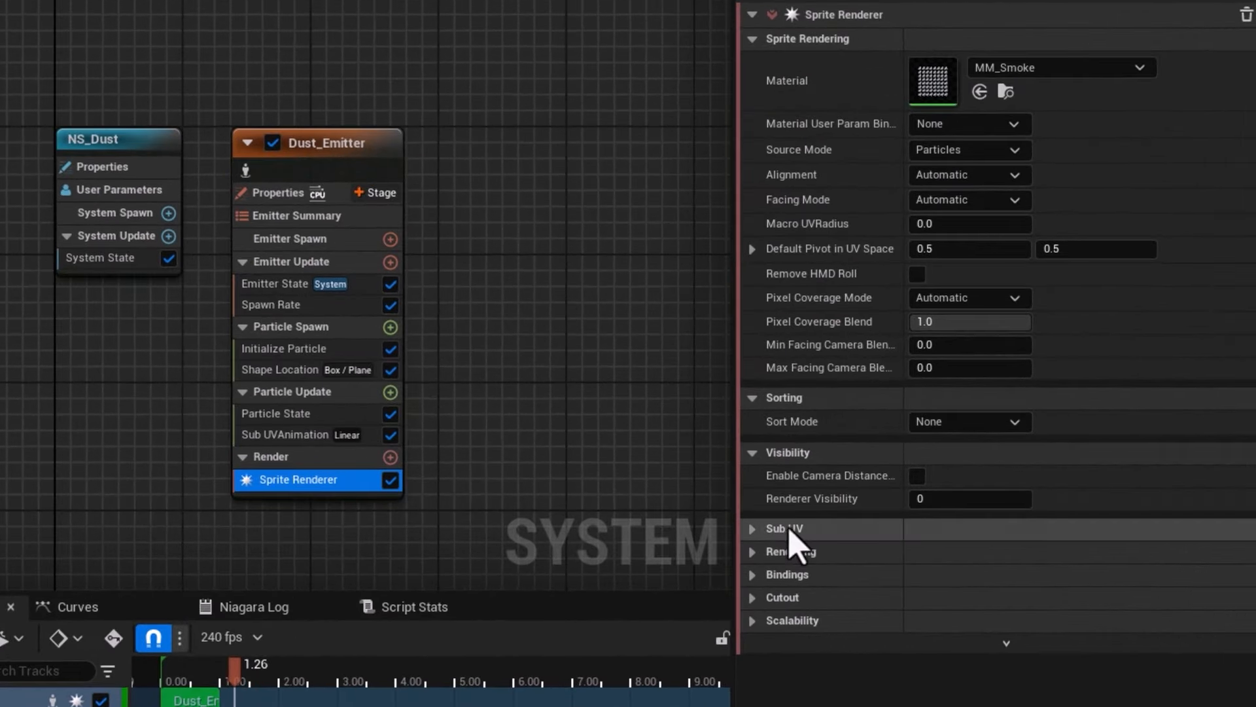
click(759, 530)
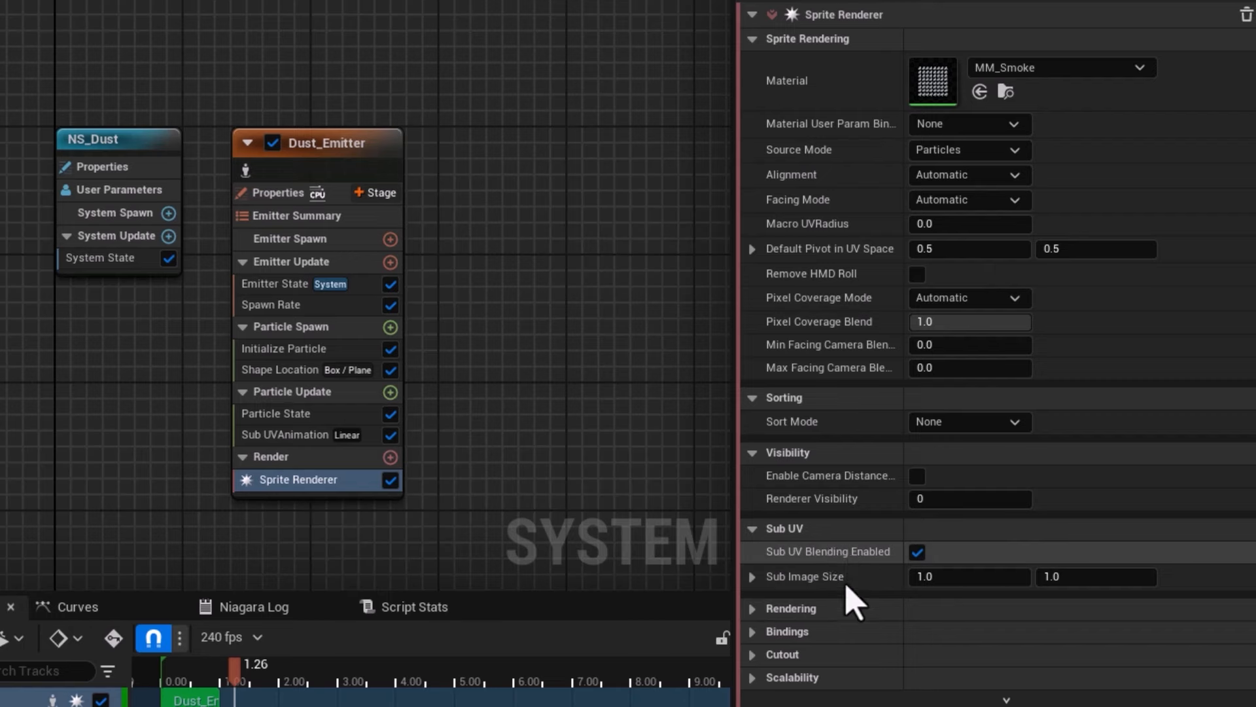
mouse_move(880, 569)
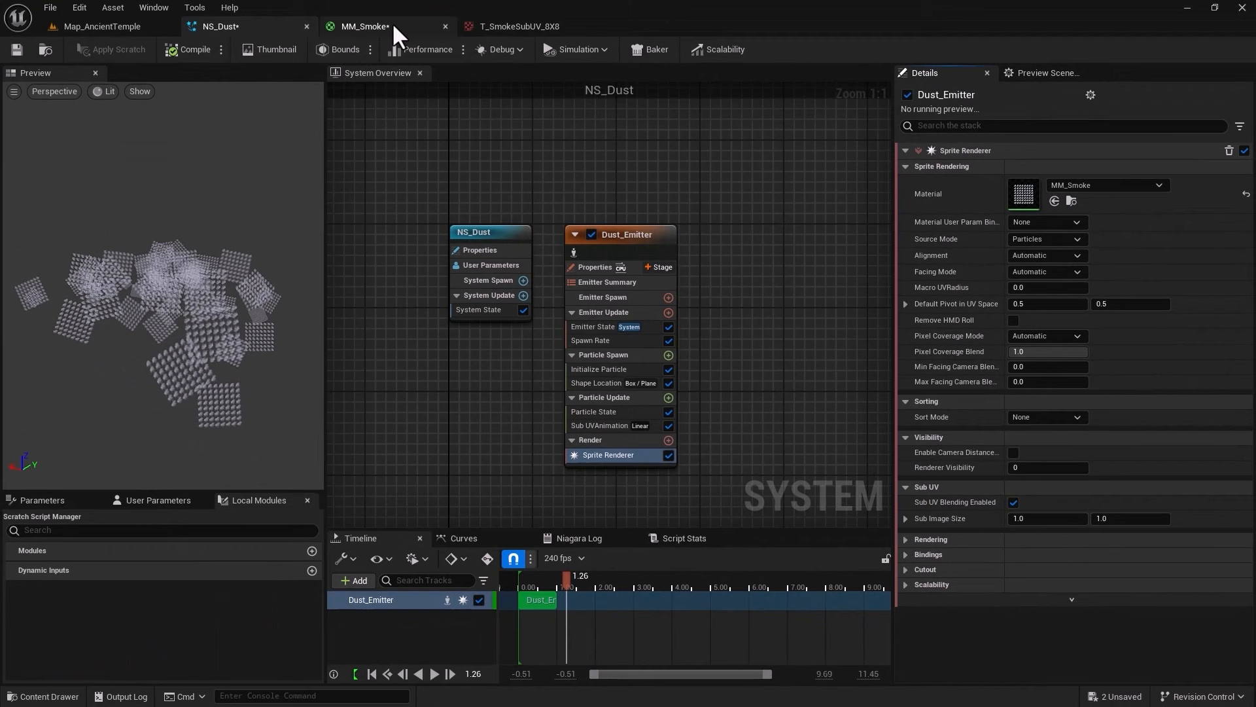
click(344, 2)
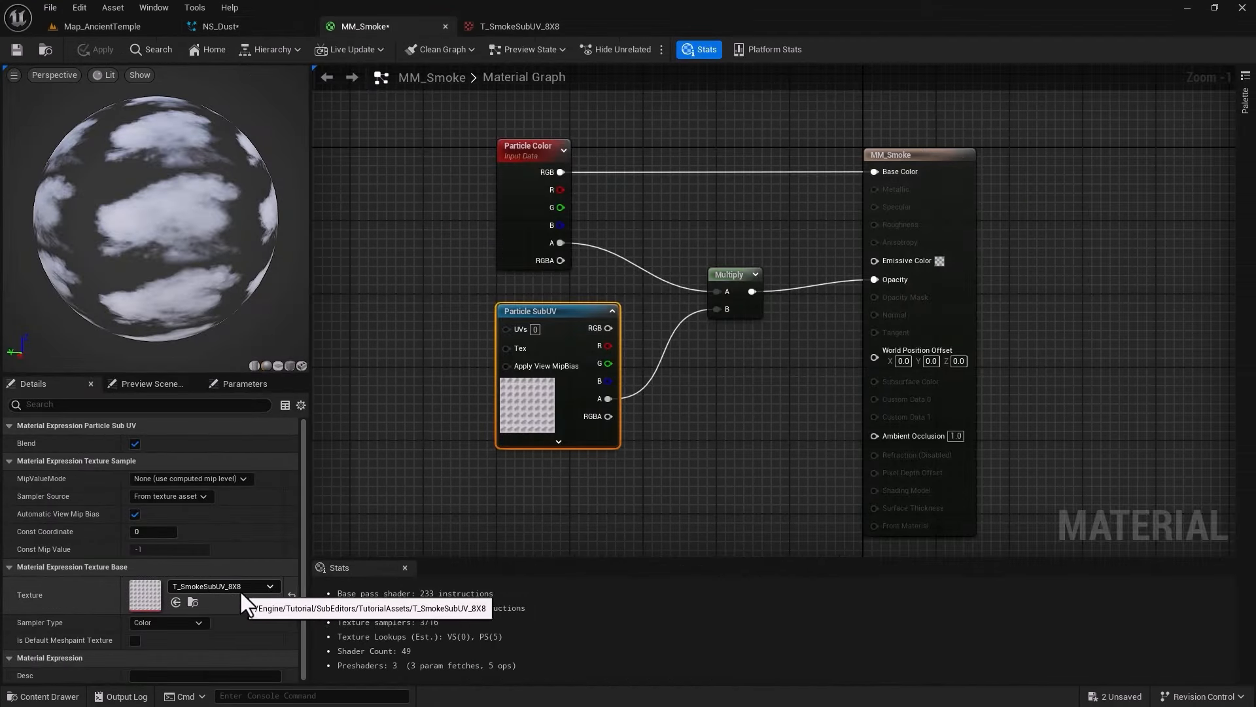
click(216, 26)
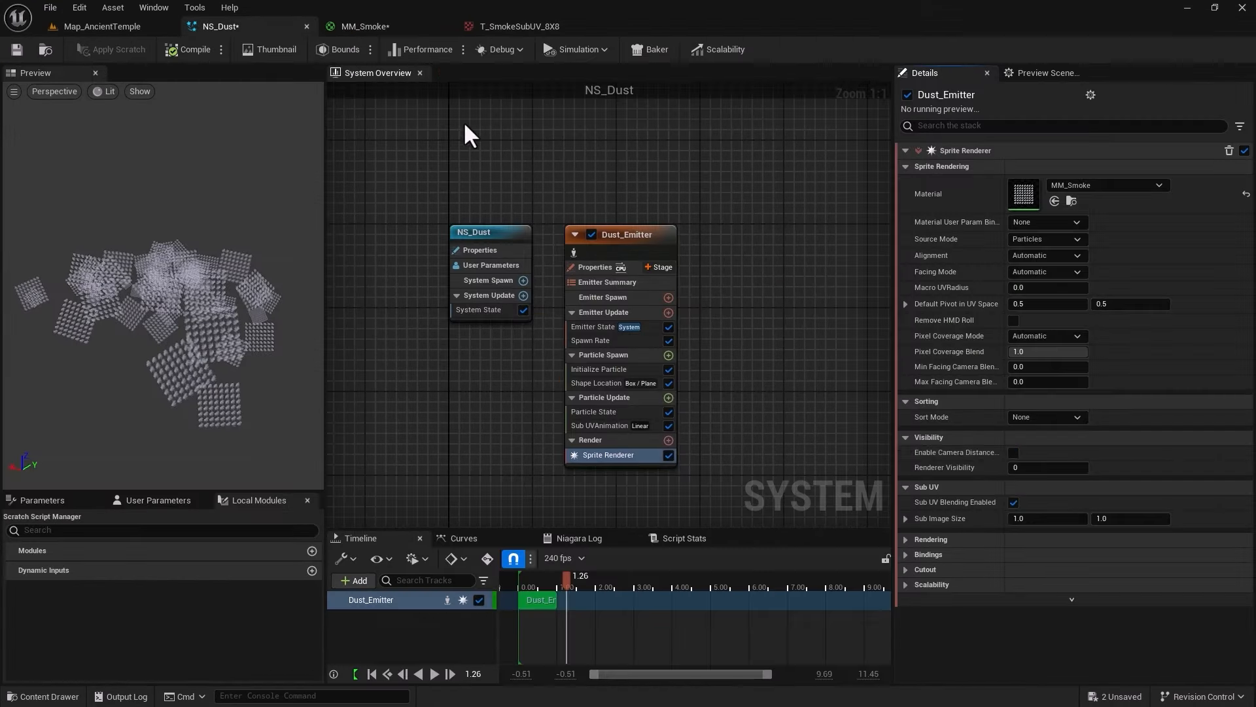
click(1033, 523)
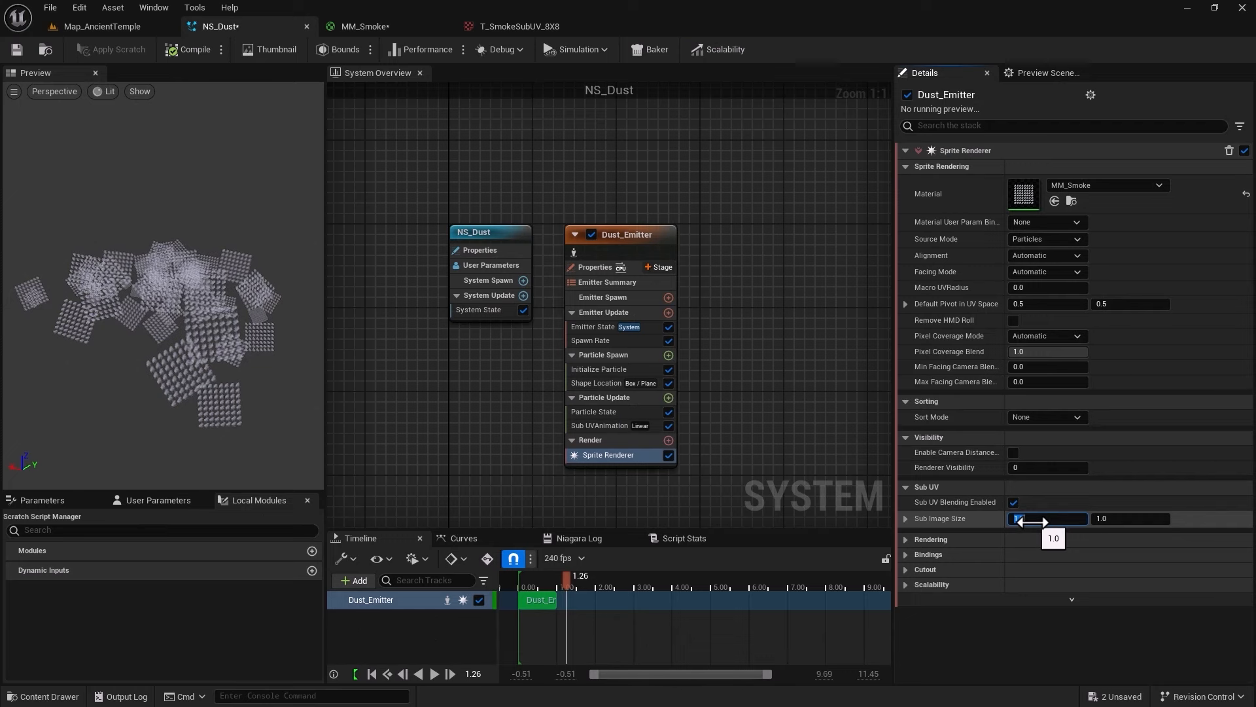
text(8)
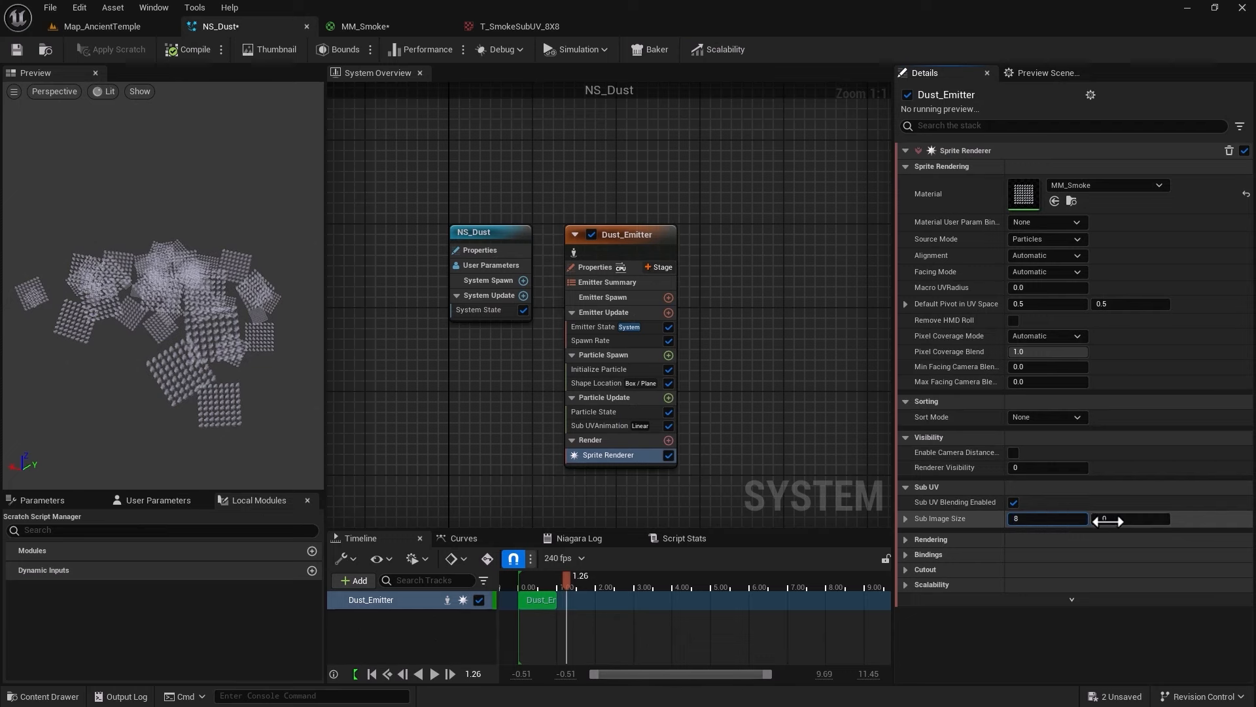
click(1115, 520)
text(8)
key(Return)
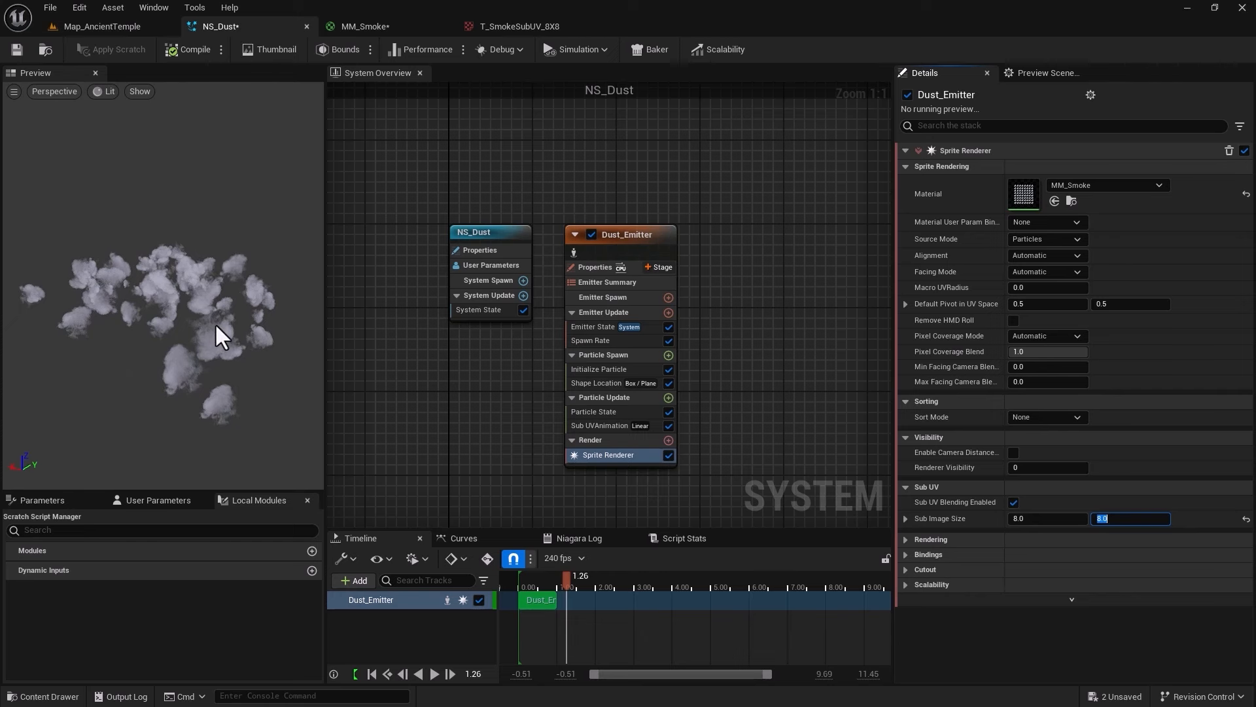
click(433, 676)
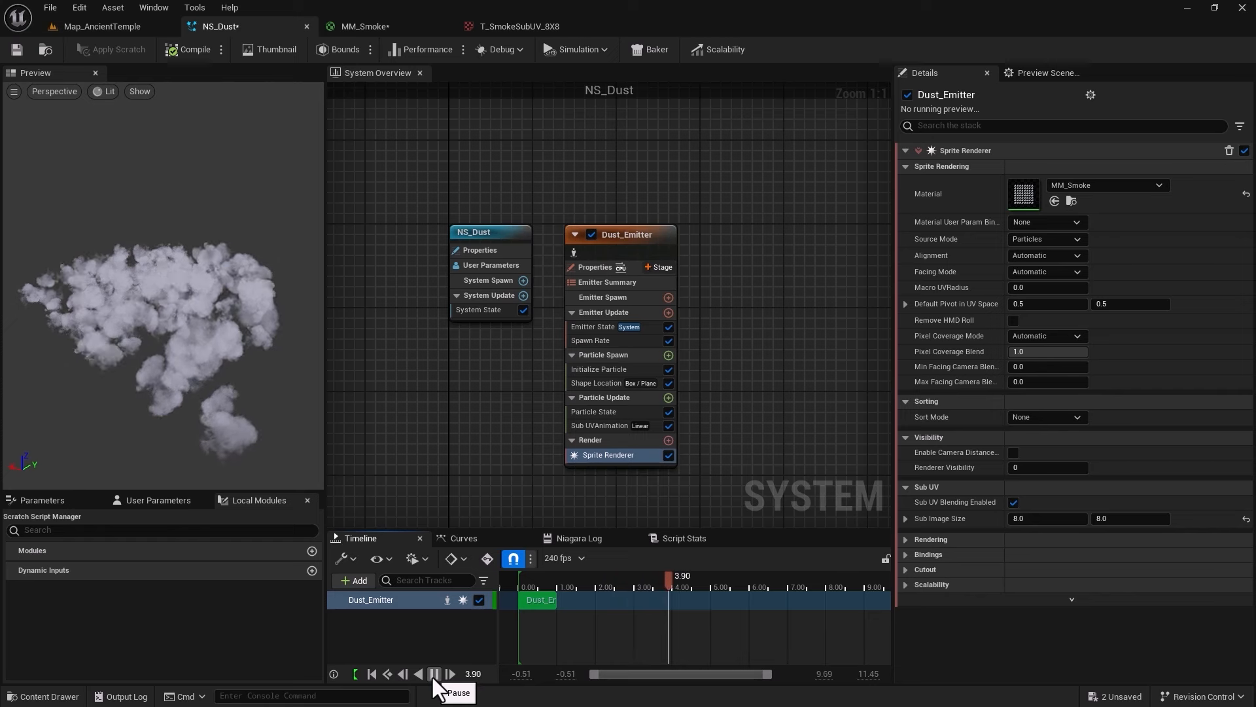
click(433, 674)
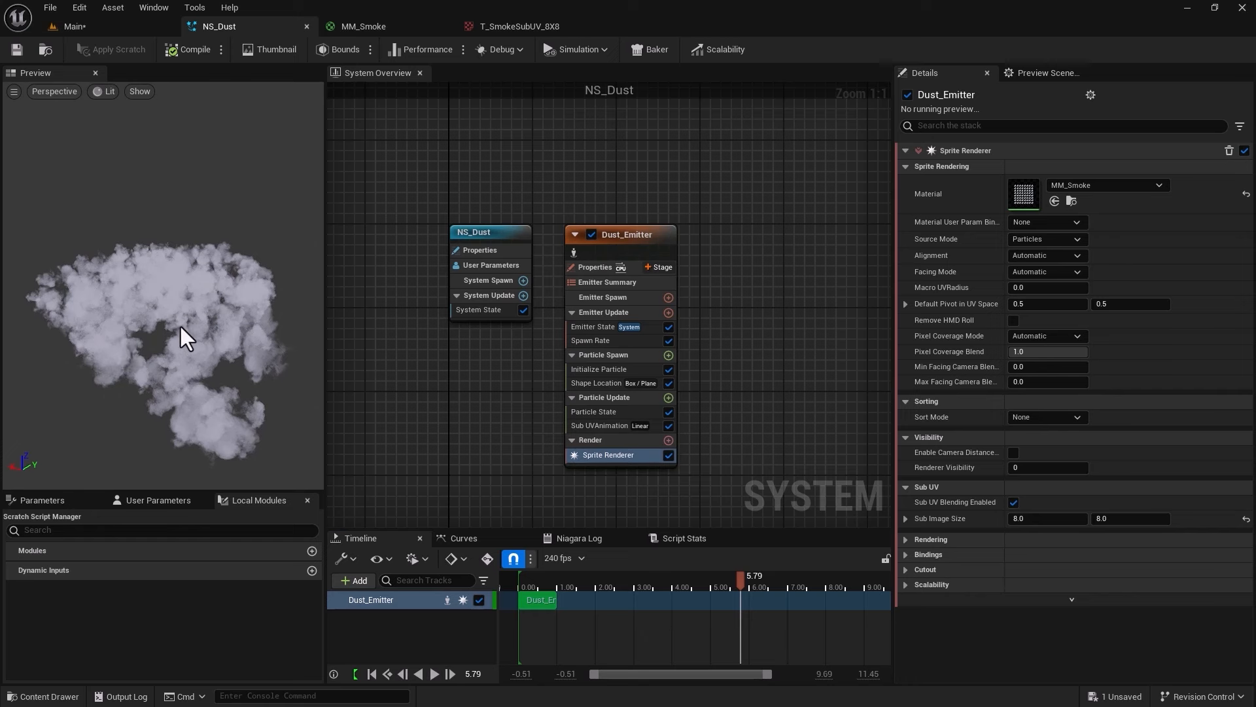
- Set the particle color in Dust_Emitter's Initialize Particle module to red 0.71, green 0.63 and blue 0.55
click(592, 369)
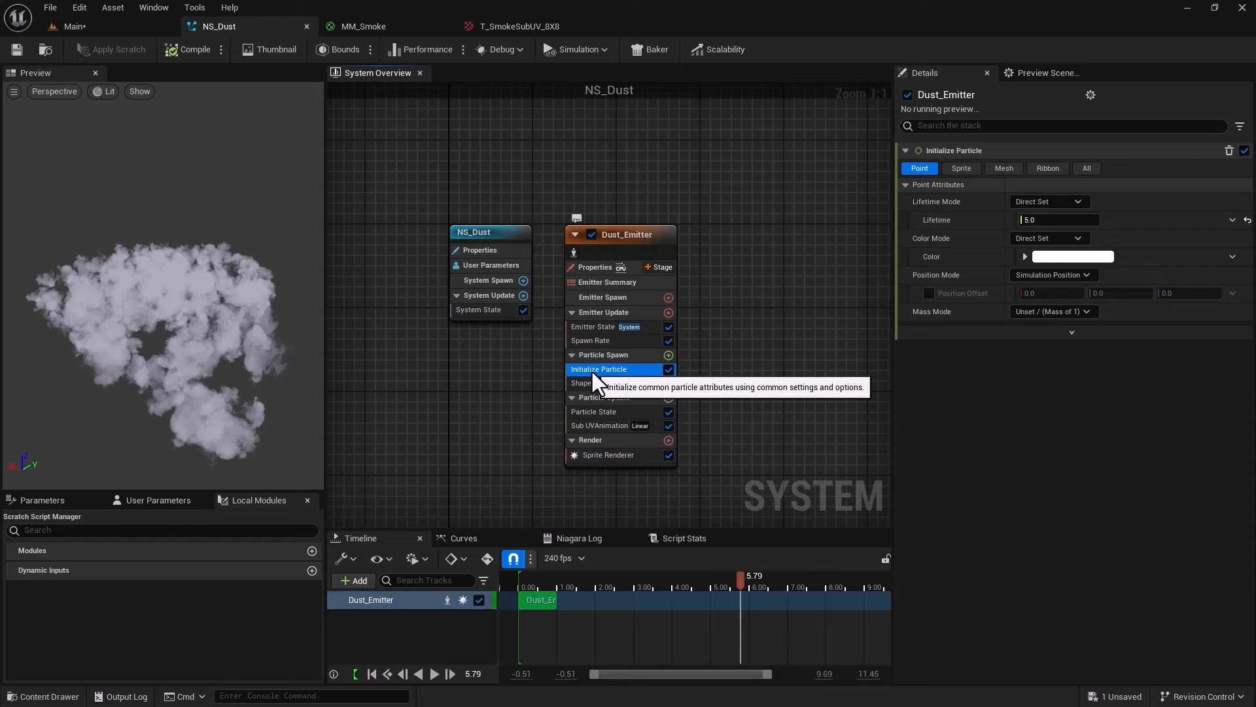
click(390, 27)
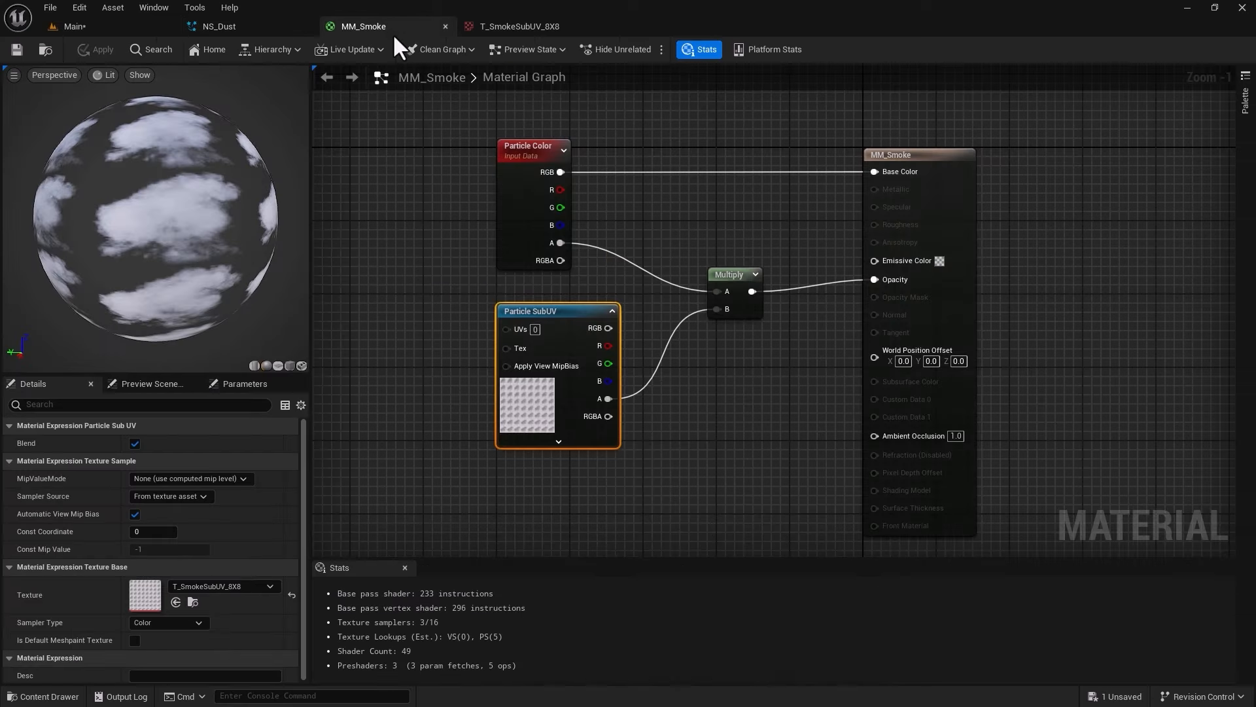
click(273, 26)
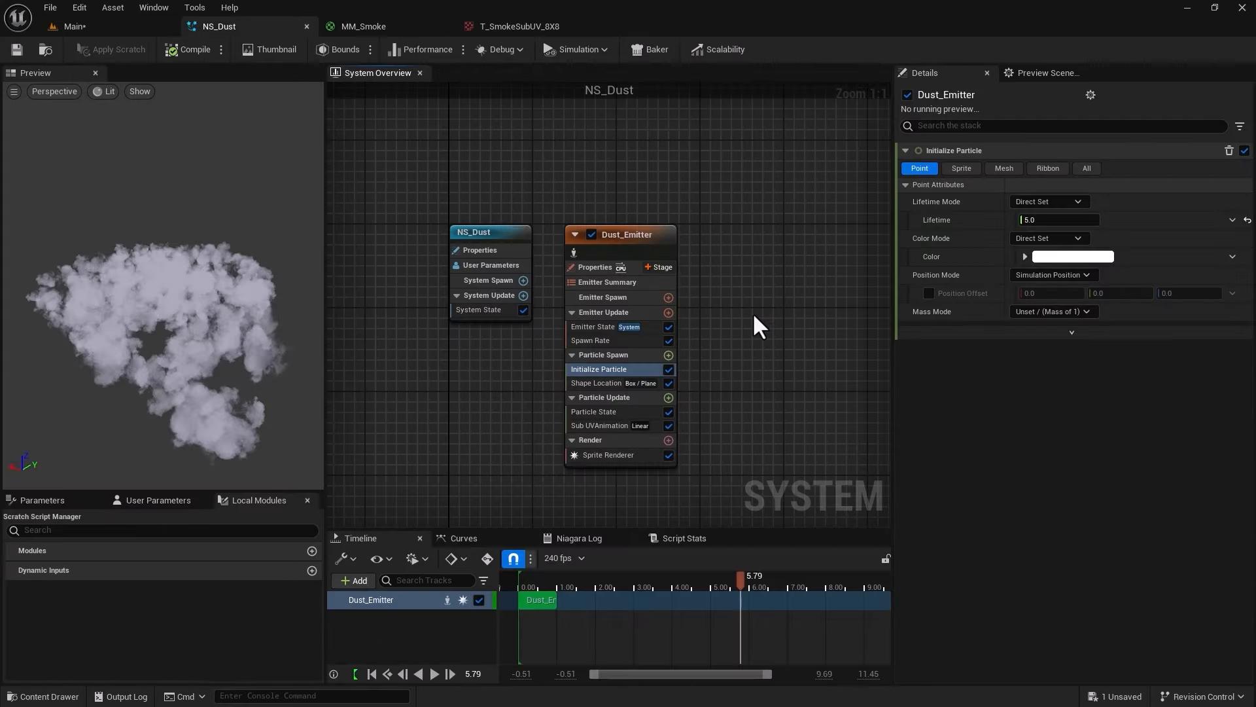
click(1025, 255)
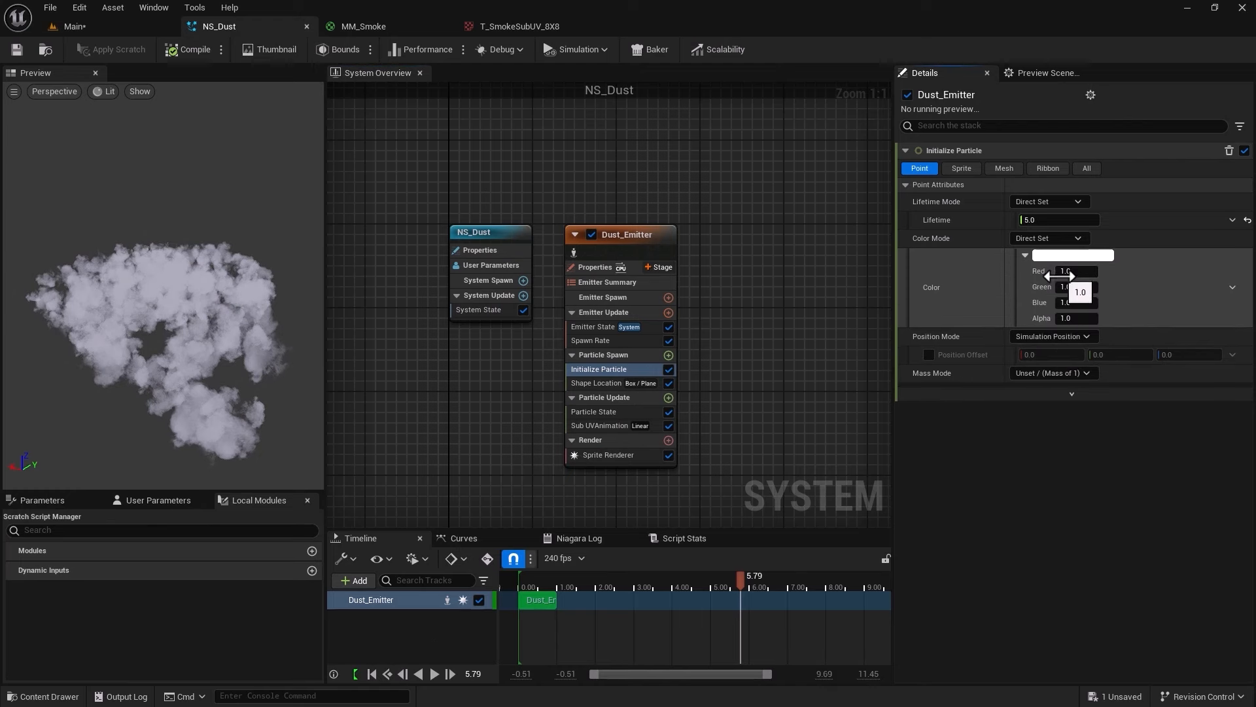
click(1059, 275)
text(0.71)
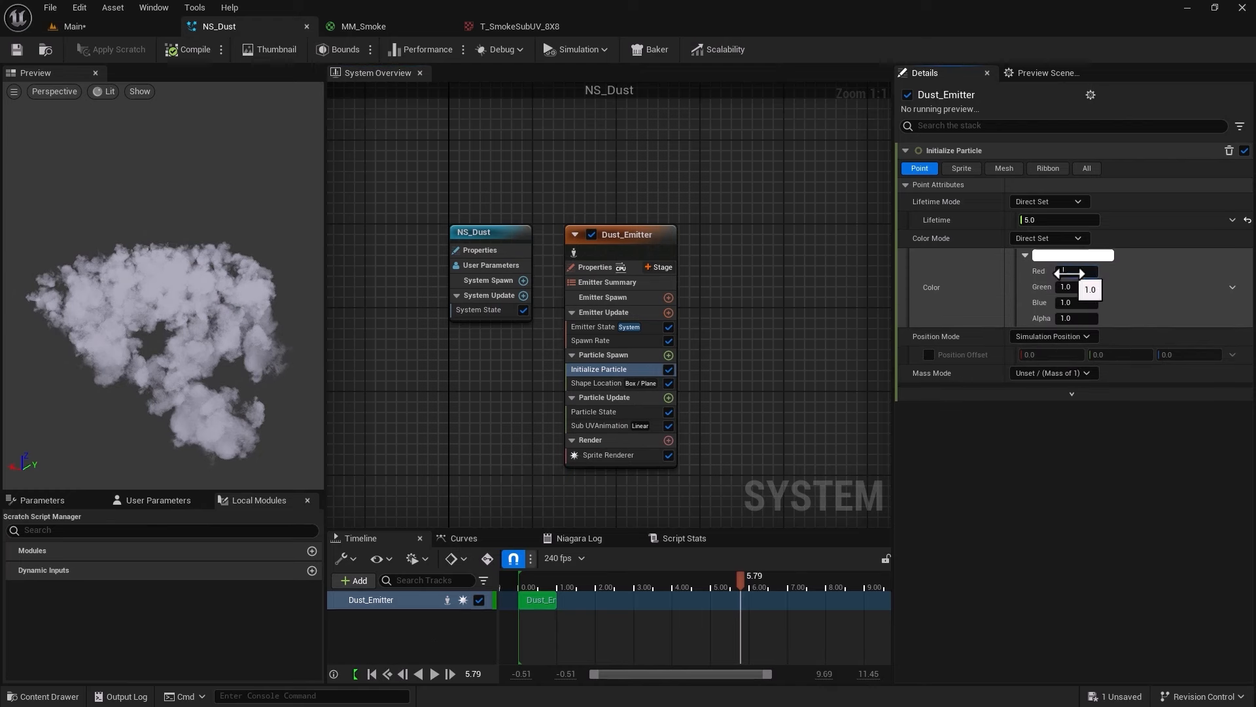
key(Tab)
text(0.63)
key(Tab)
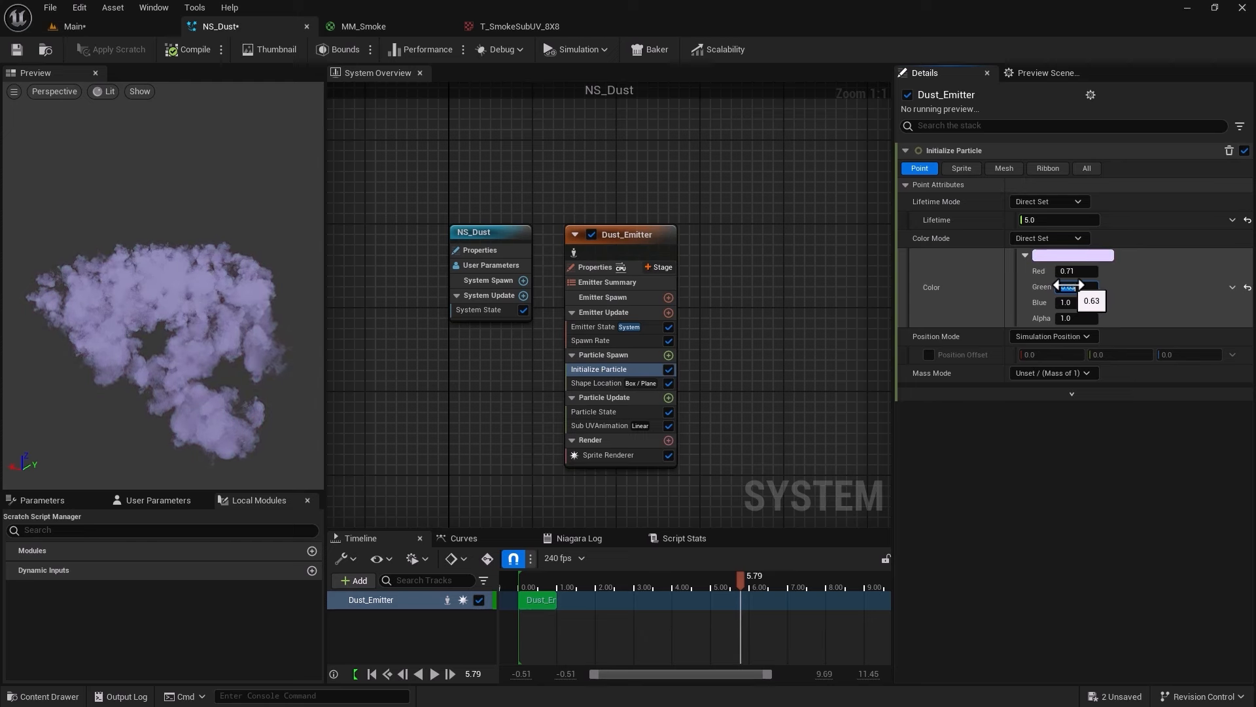
text(0.55)
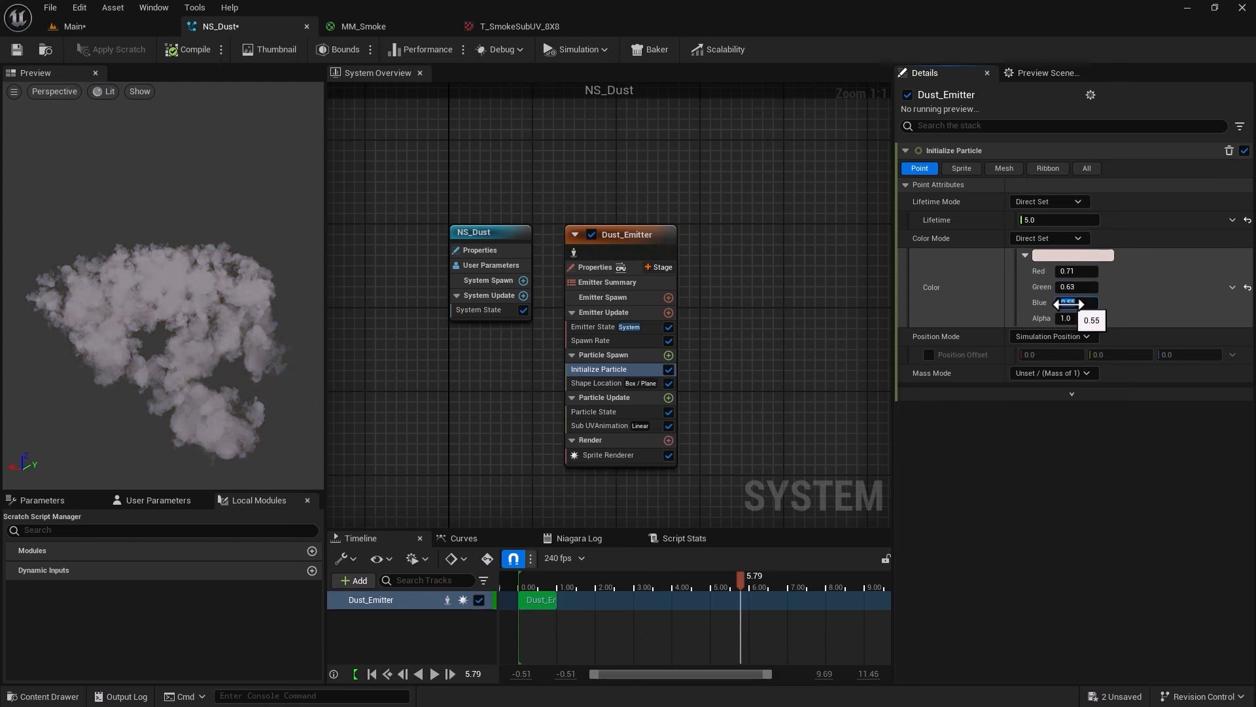
key(Return)
- Set the alpha of the Initialize Particle color to 0.5
click(1062, 320)
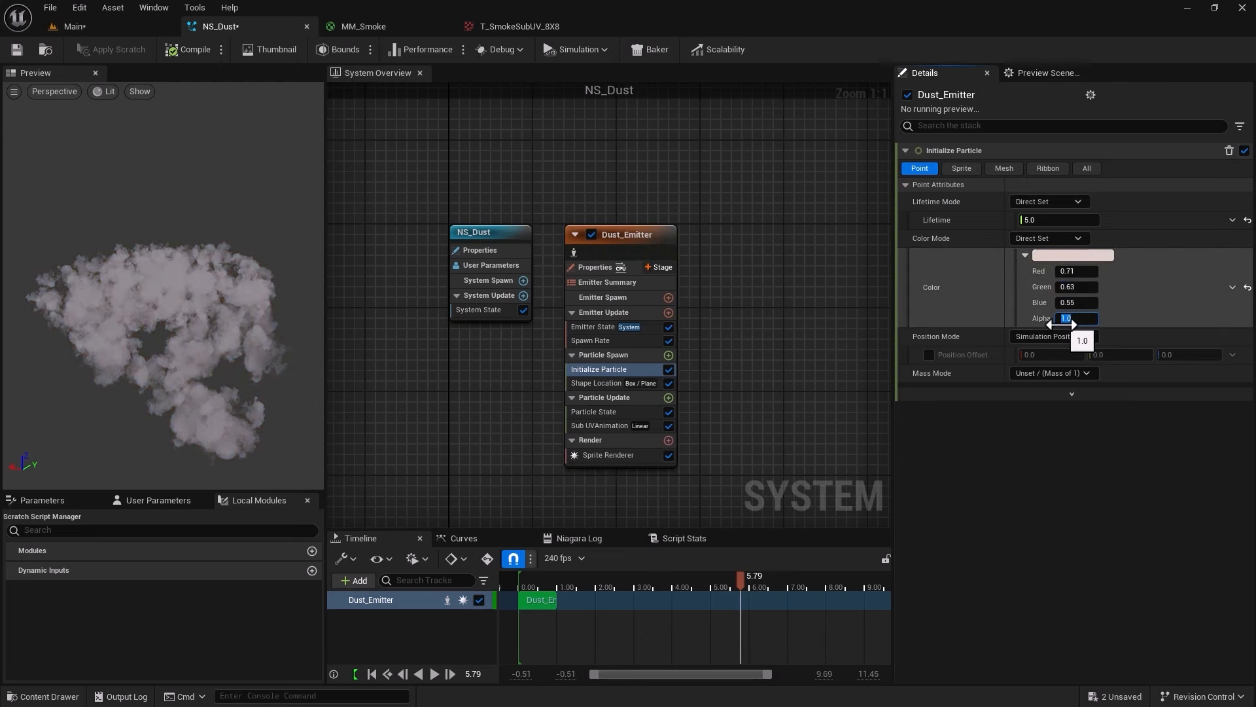
text(0.5)
key(Return)
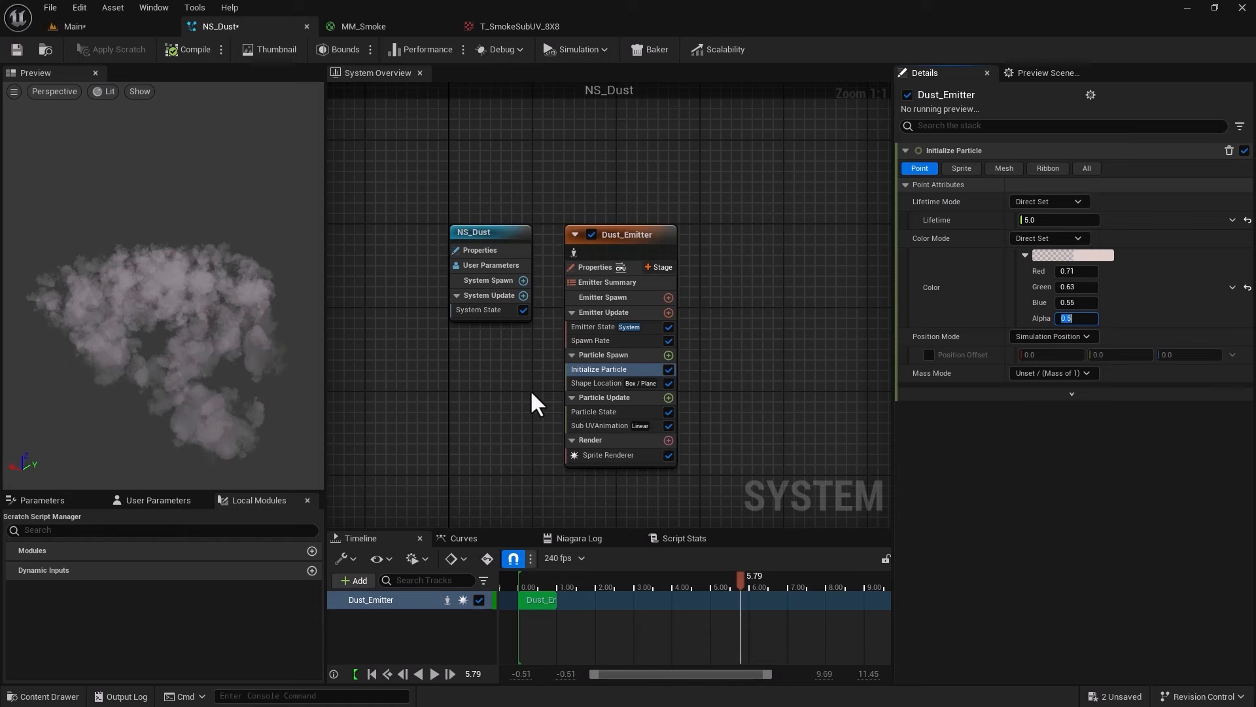
key(Return)
- Examine how the Particle Color and Particle SubUV alphas feed the opacity in the MM_Smoke material, comparing it with NS_Dust
click(376, 26)
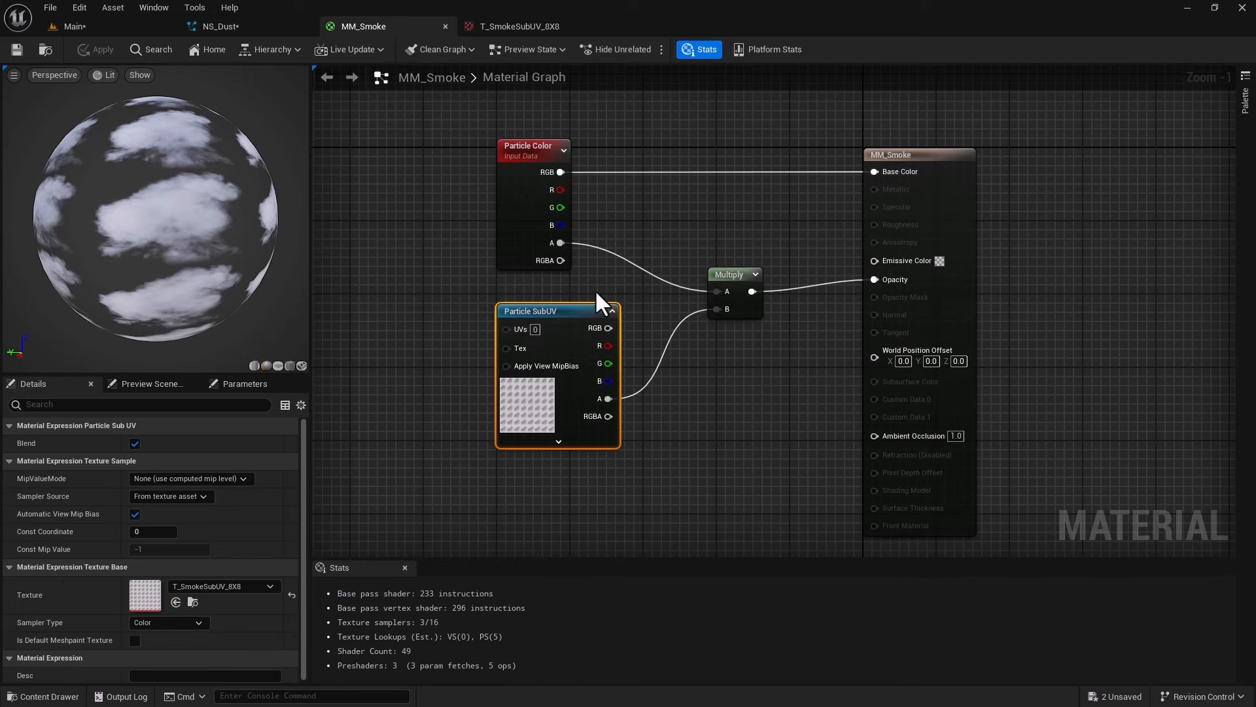
click(262, 28)
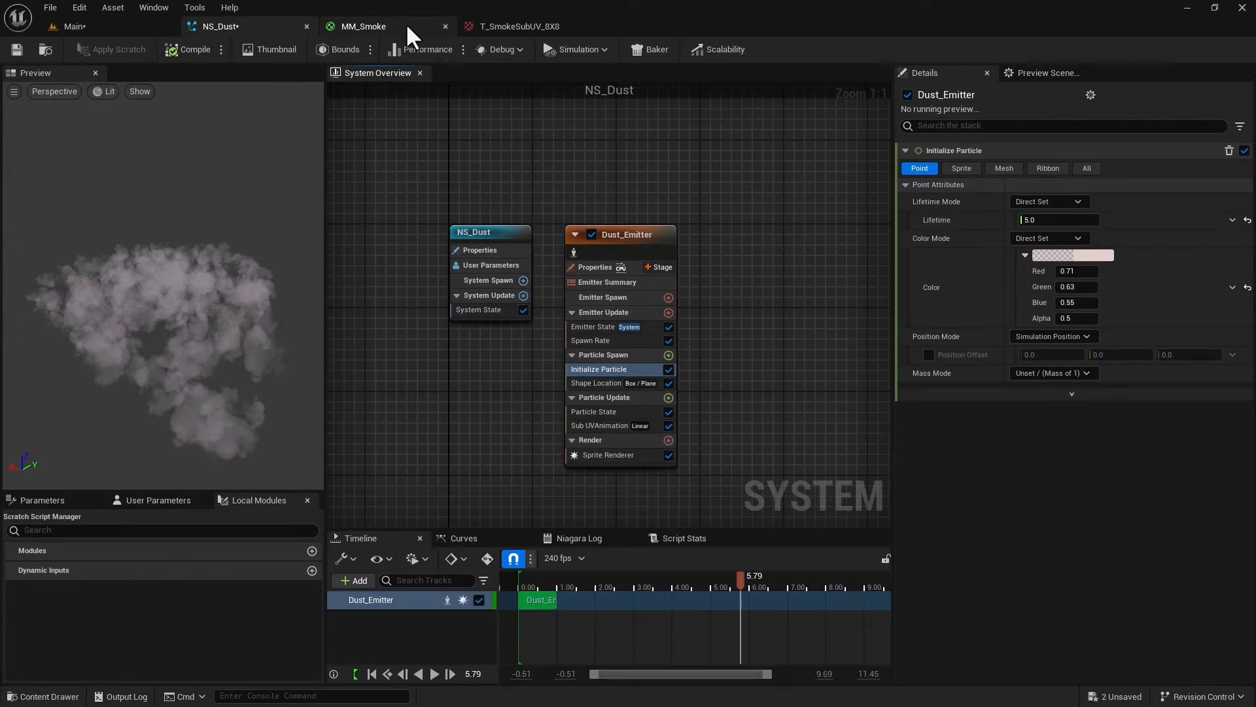
click(407, 26)
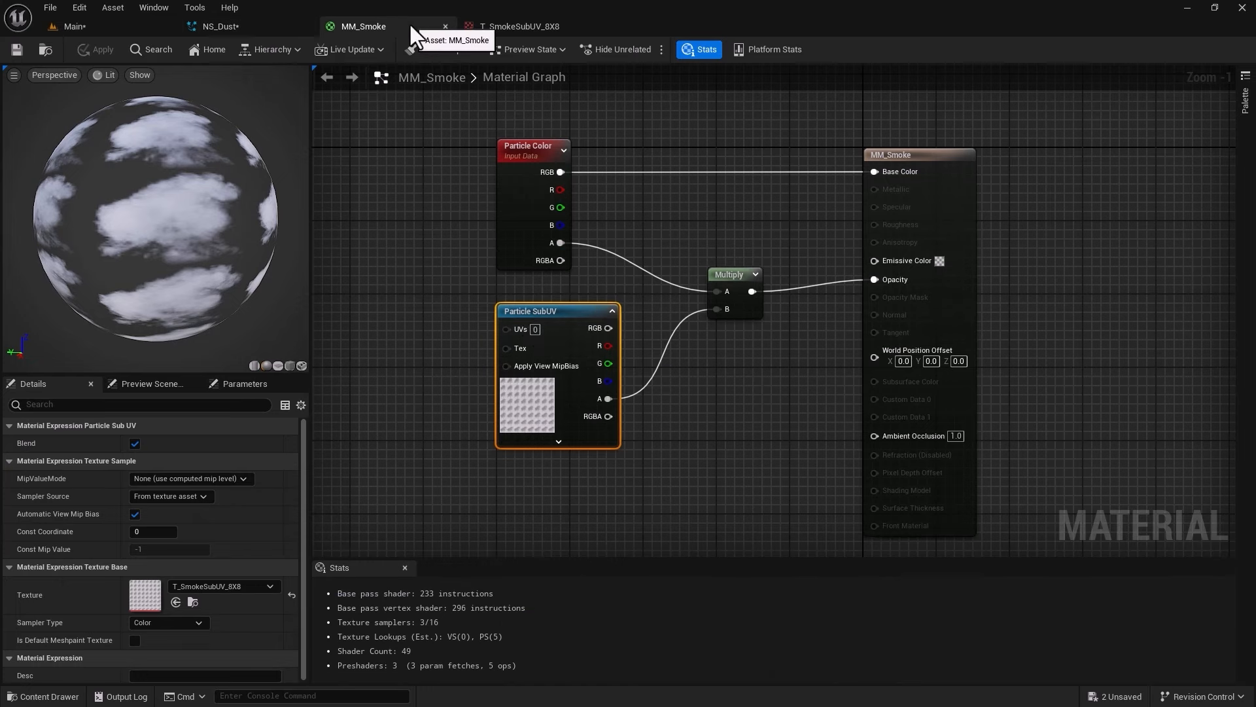
click(276, 26)
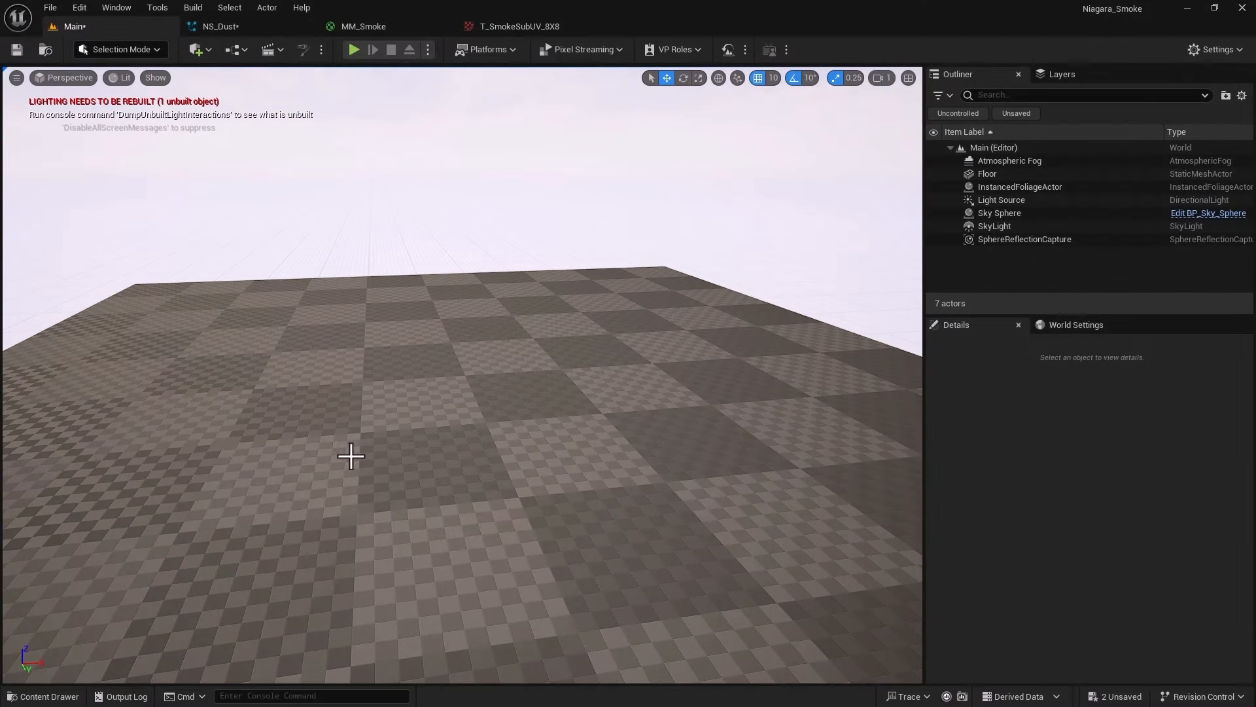
- Place the NS_Dust system near the middle of the floor in the Main level, at about -10, 50, 20
key(s)
right_drag(599, 428, 570, 426)
alt+drag(571, 426, 568, 453)
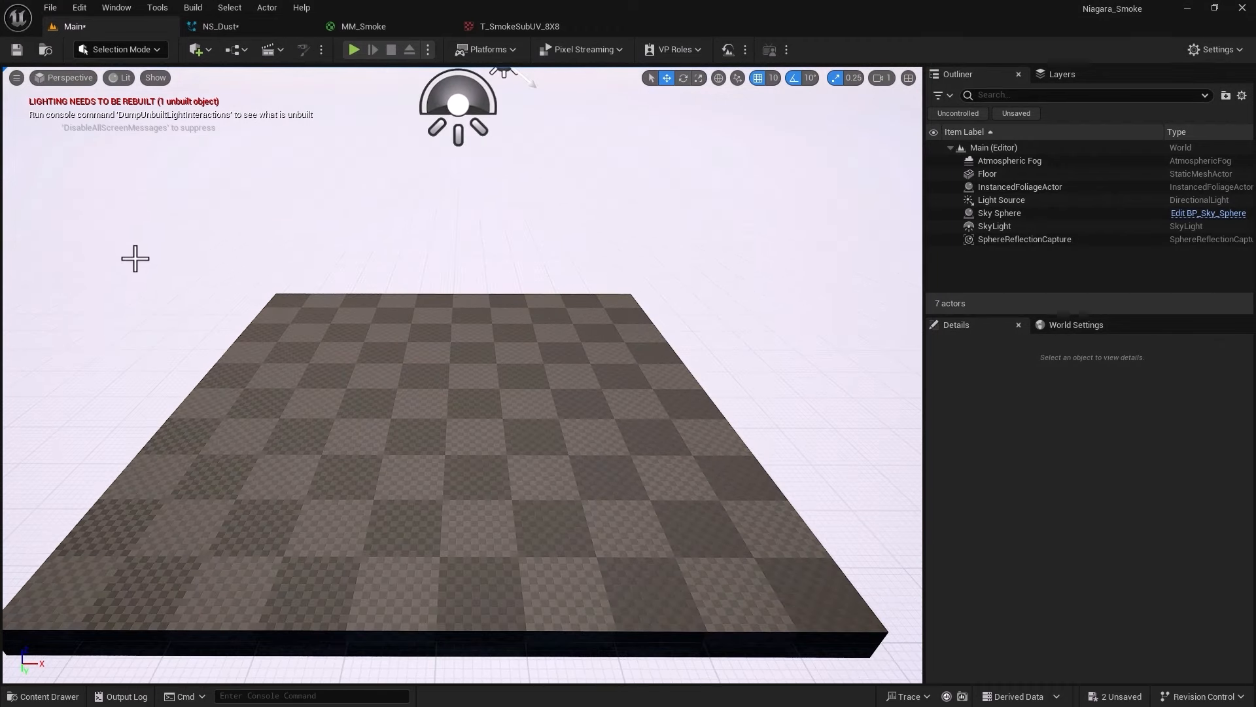
scroll(163, 261, up, 6)
alt+drag(163, 262, 166, 245)
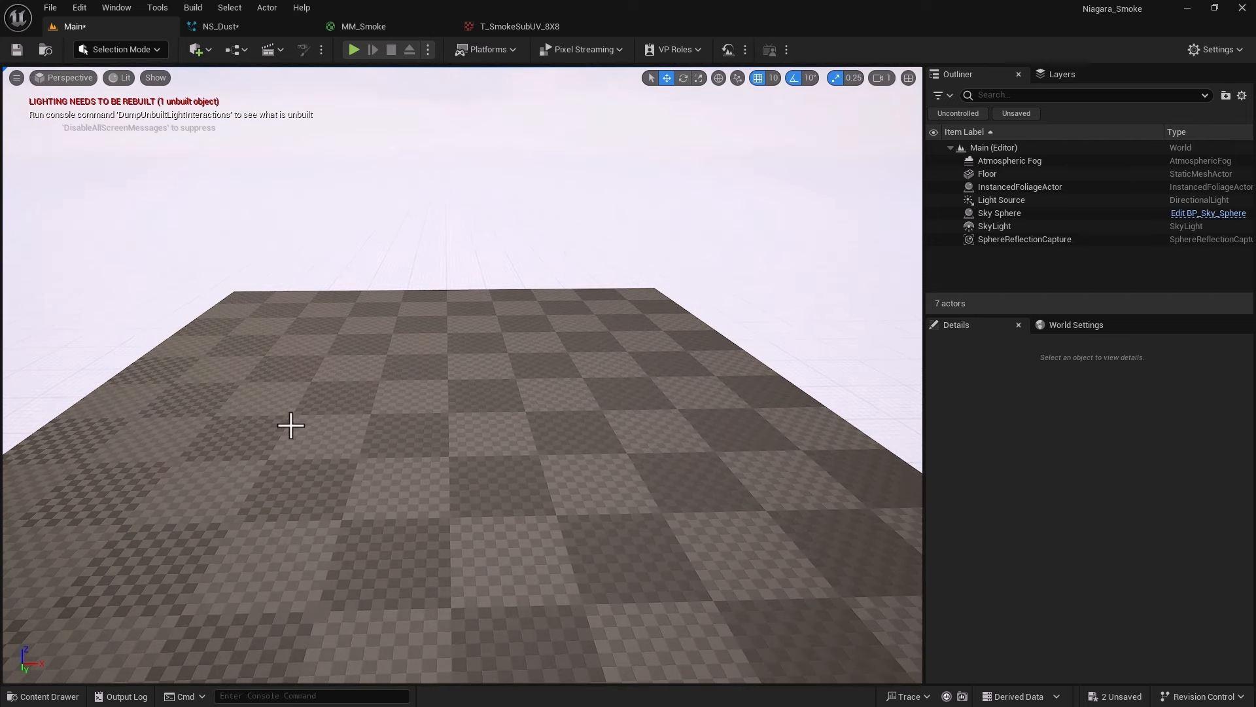
click(52, 697)
click(209, 556)
drag(206, 553, 437, 393)
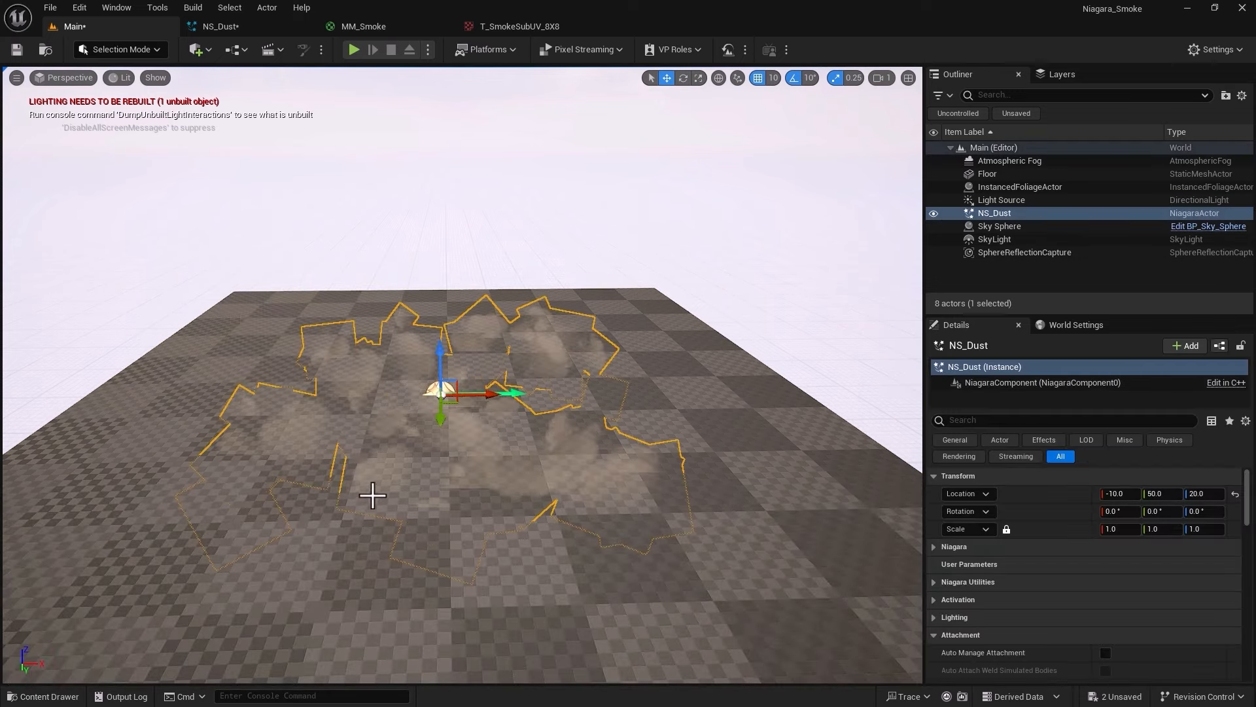
- Inspect the placed dust up close and set the alpha of Dust_Emitter's Initialize Particle color to 1 in NS_Dust
key(w)
mouse_move(322, 543)
right_down()
mouse_move(333, 525)
mouse_move(317, 529)
right_up()
key(w)
key(a)
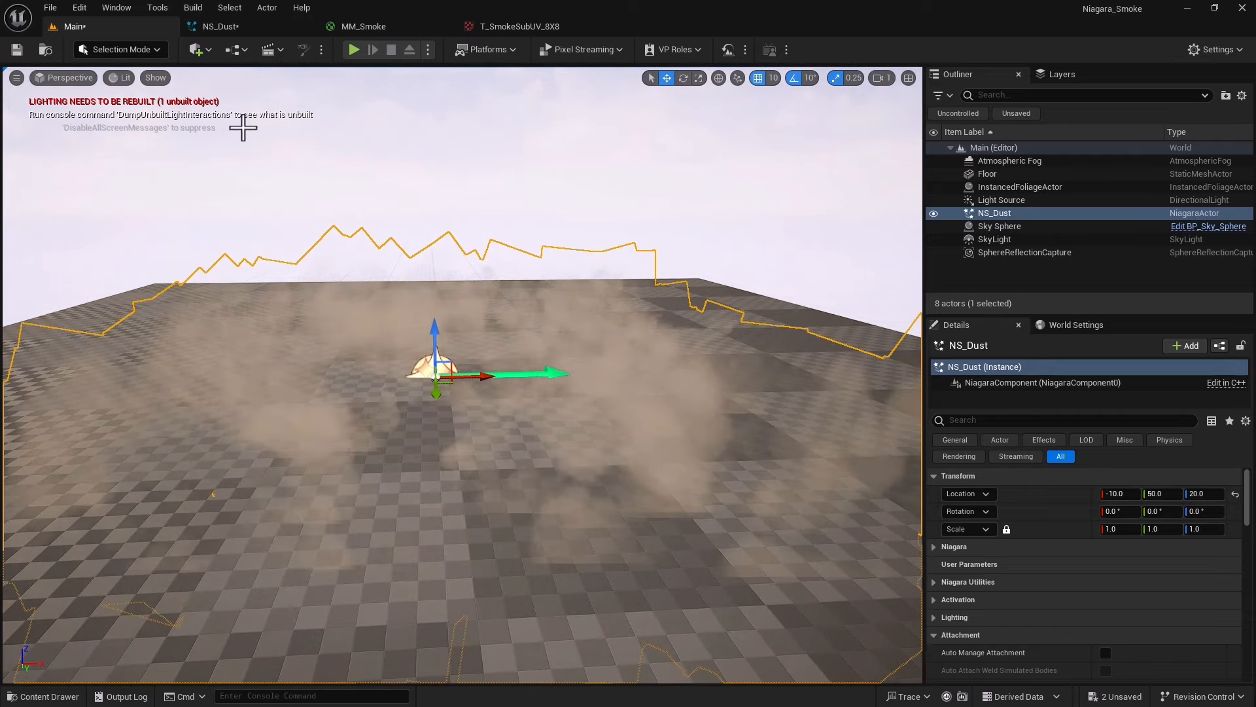
click(241, 25)
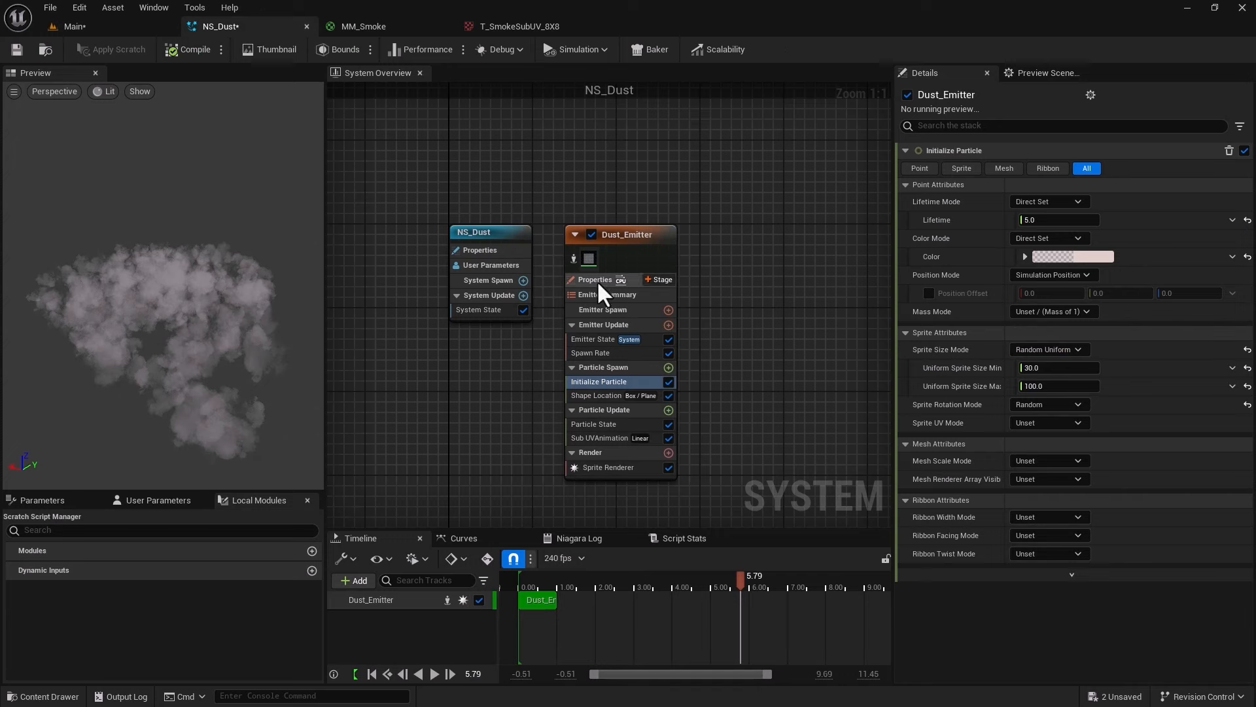
click(1025, 256)
click(1072, 321)
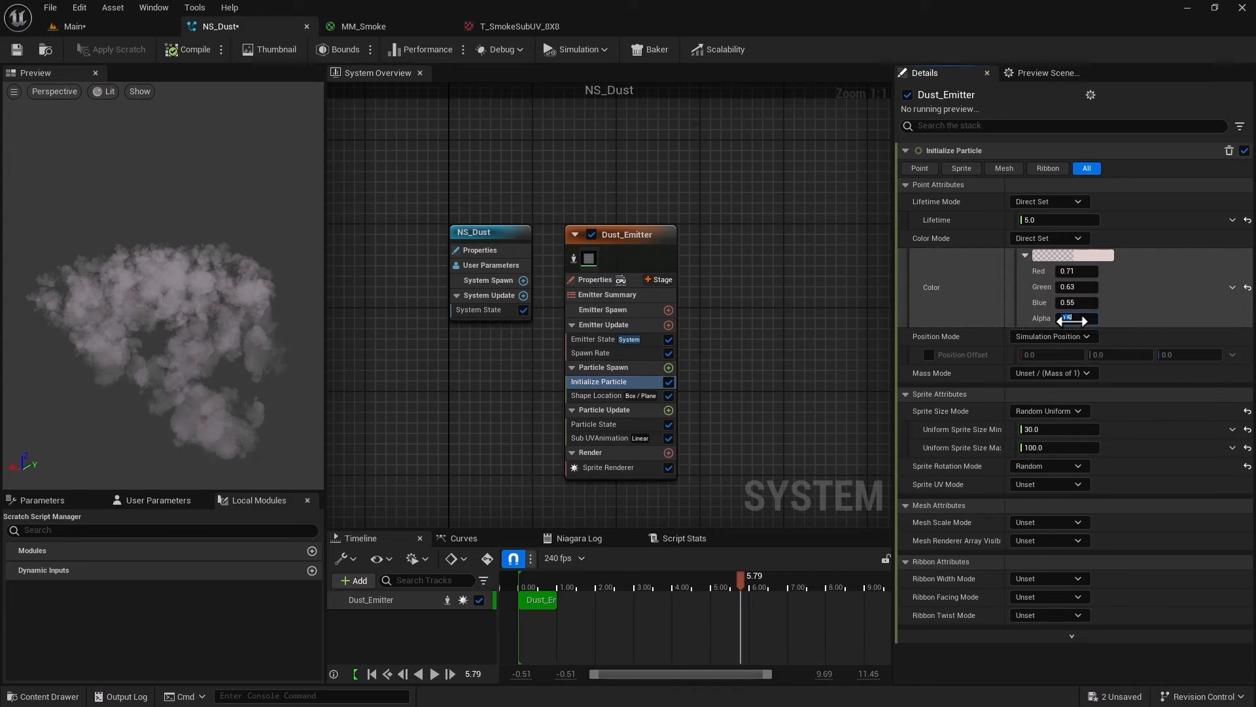
text(1)
key(Return)
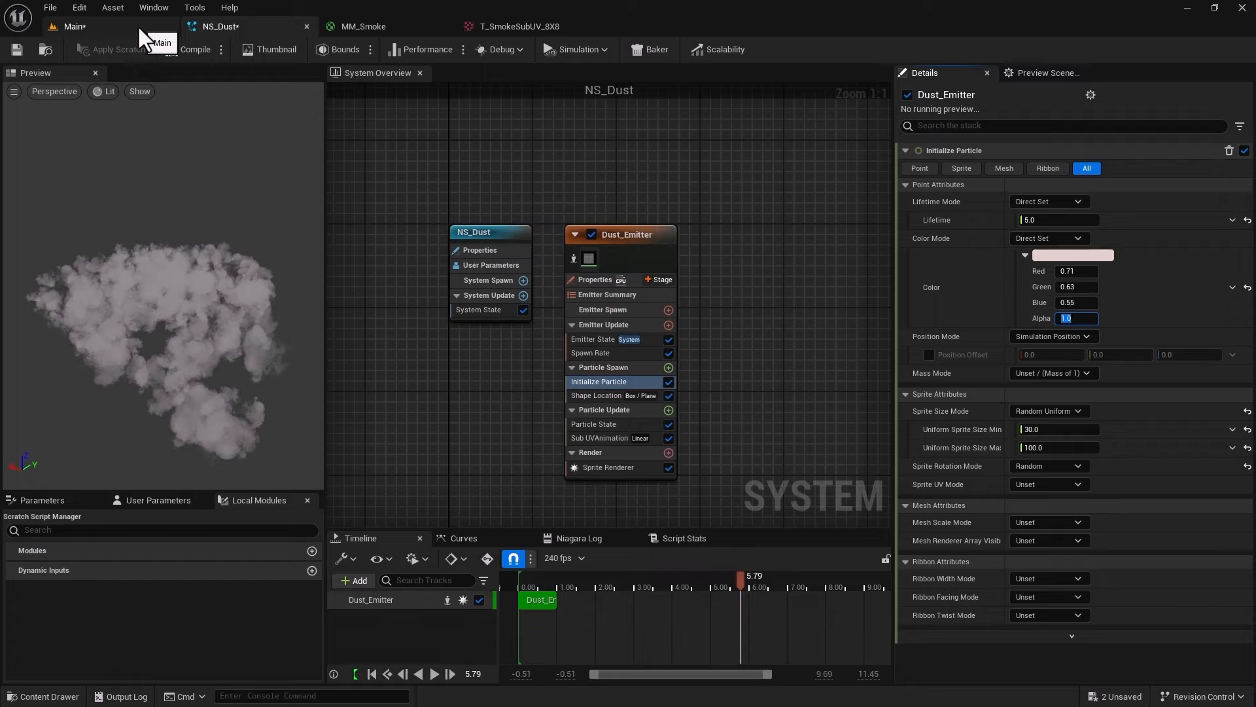
- Move the NS_Dust actor in the Main level along the Y axis to 70 and inspect the smoke against the floor
click(137, 25)
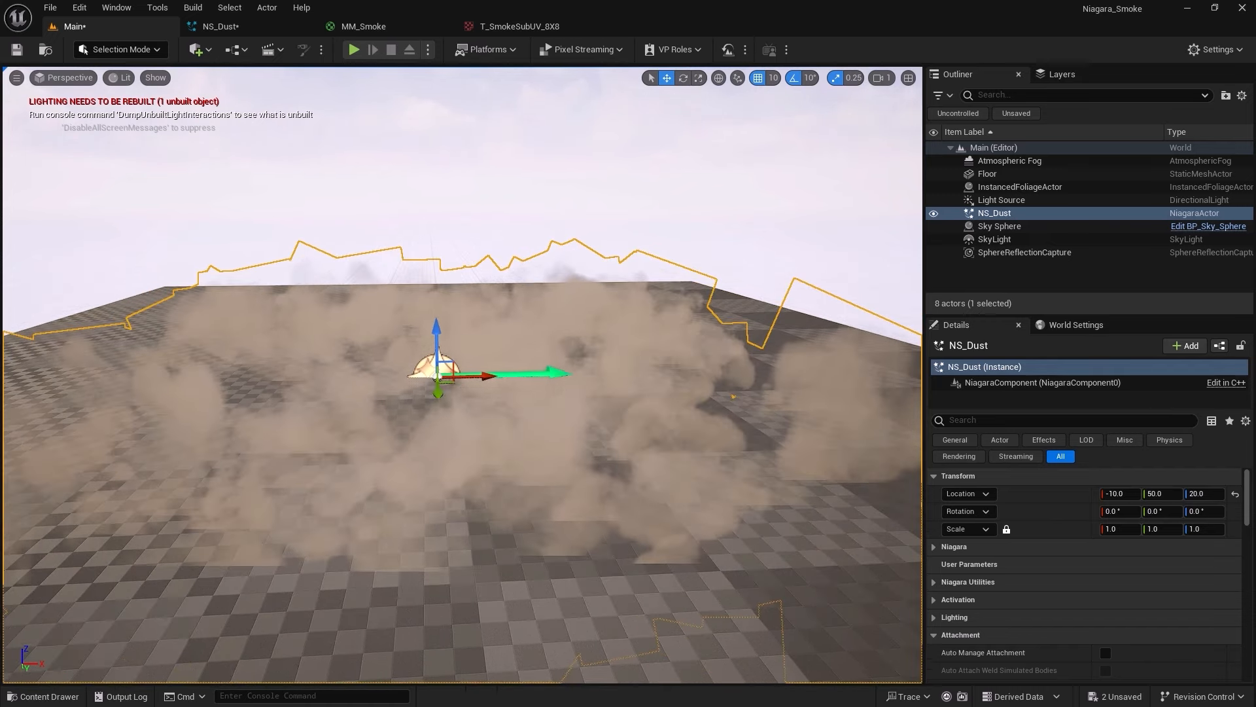
drag(438, 392, 439, 401)
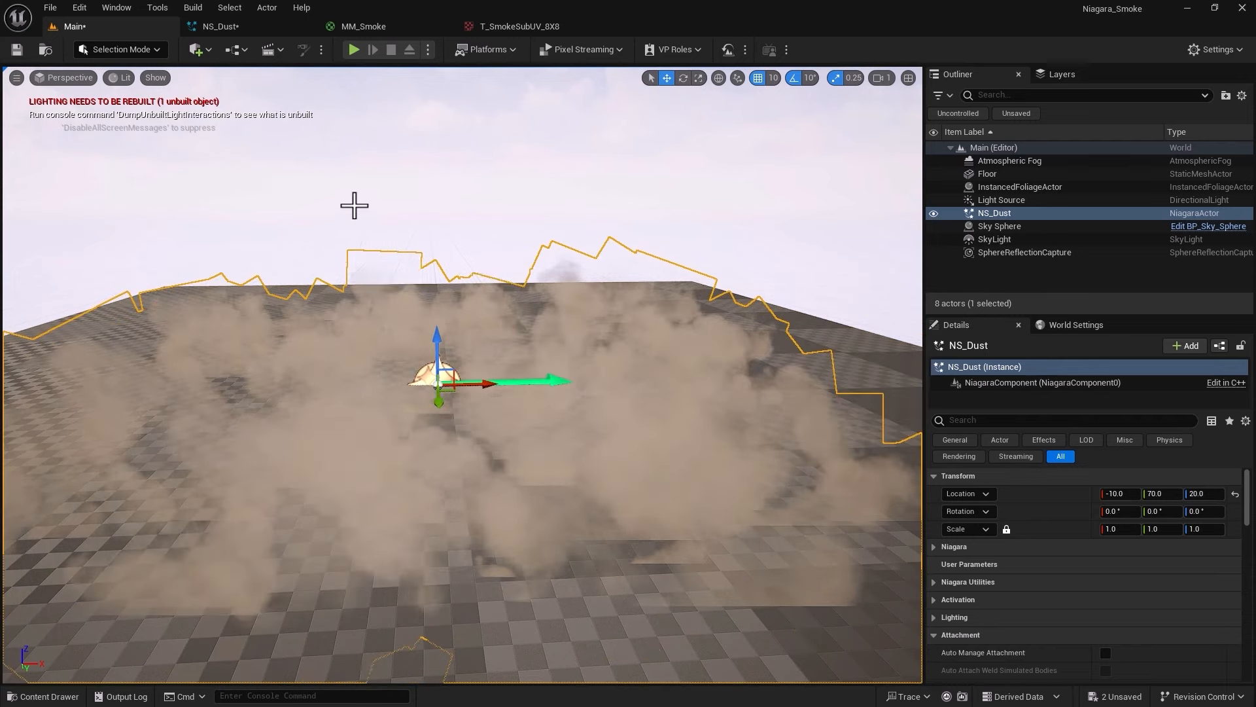
mouse_move(402, 224)
alt+mouse_down()
mouse_move(401, 264)
mouse_move(401, 232)
alt+mouse_up()
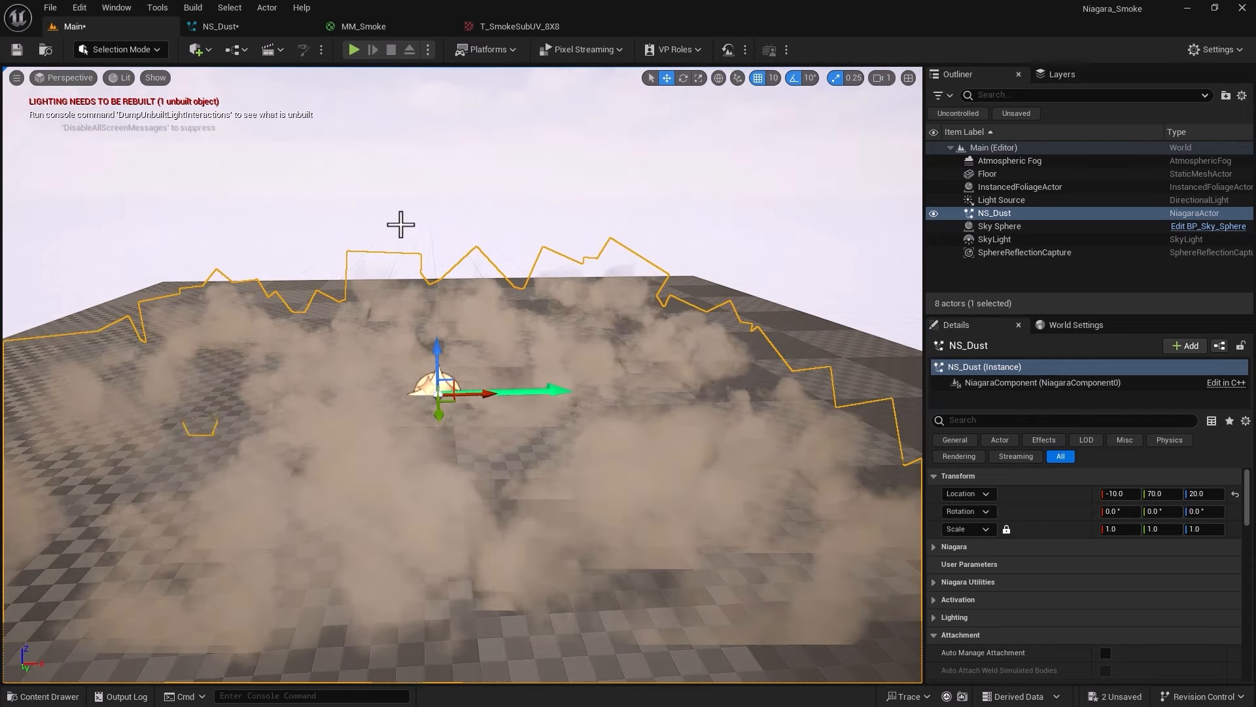
alt+right_drag(401, 224, 387, 224)
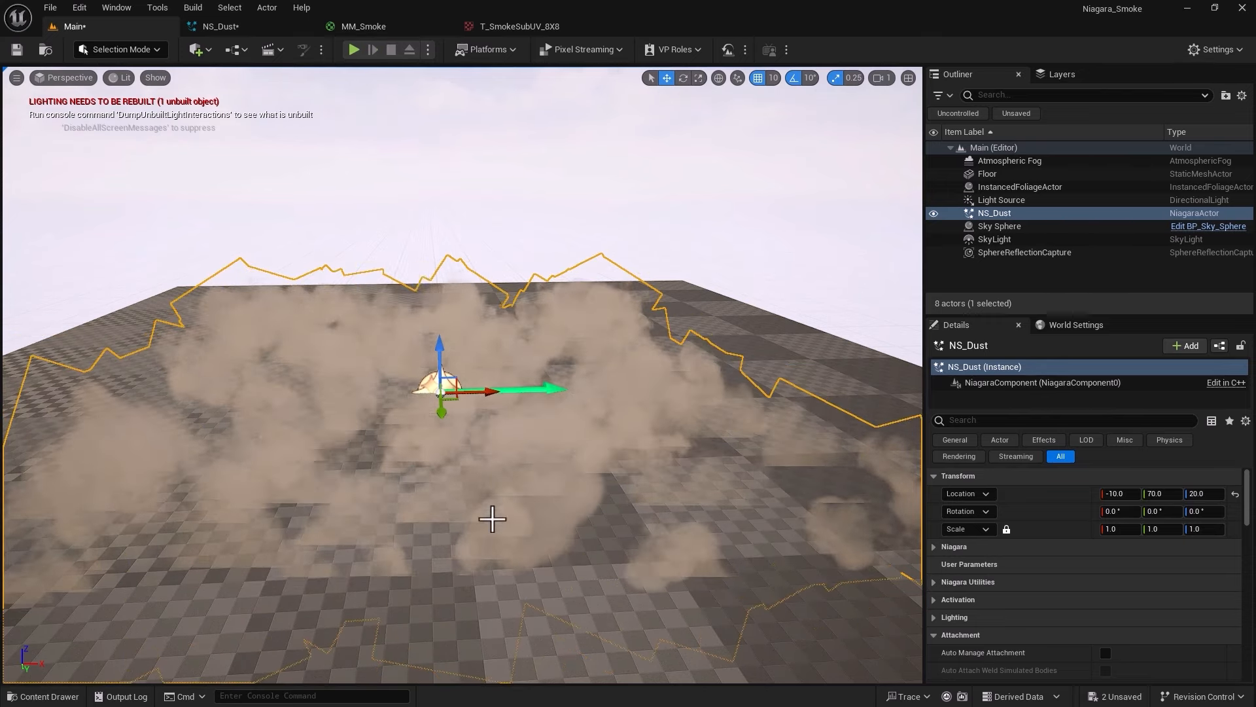
- Move the Particle Color, Particle SubUV and Multiply nodes in MM_Smoke farther from the output node to make room
click(382, 29)
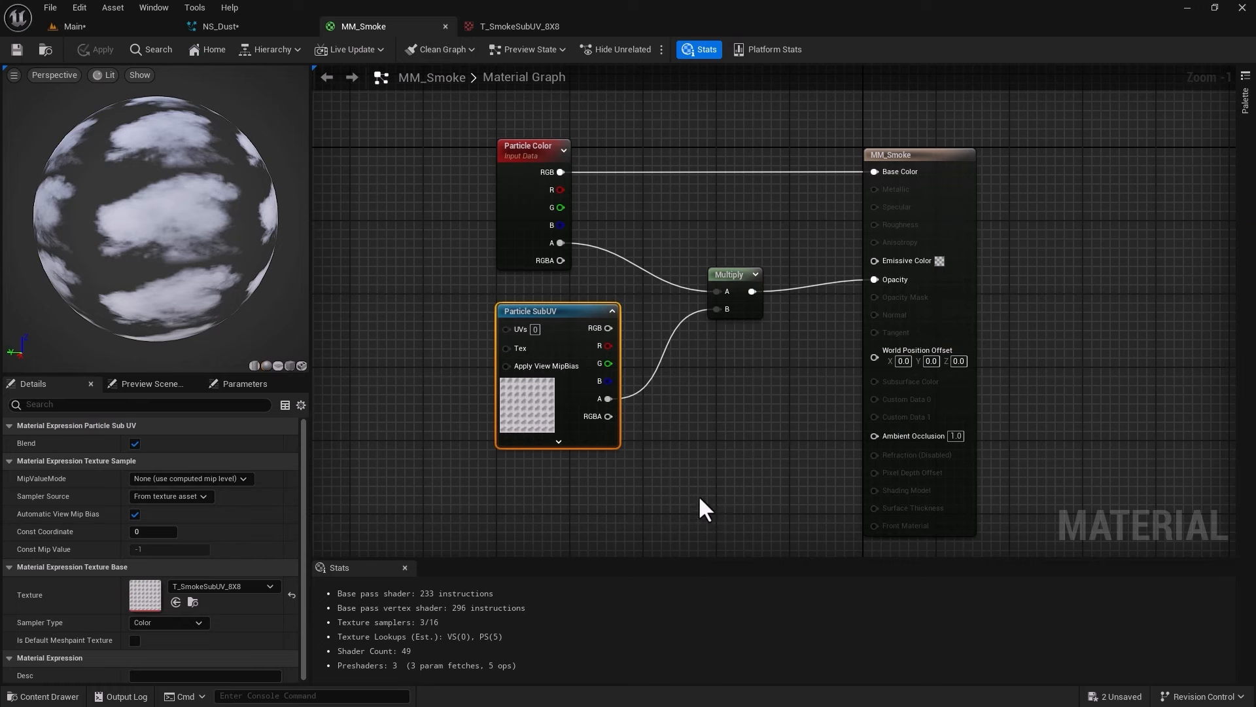
drag(477, 130, 753, 493)
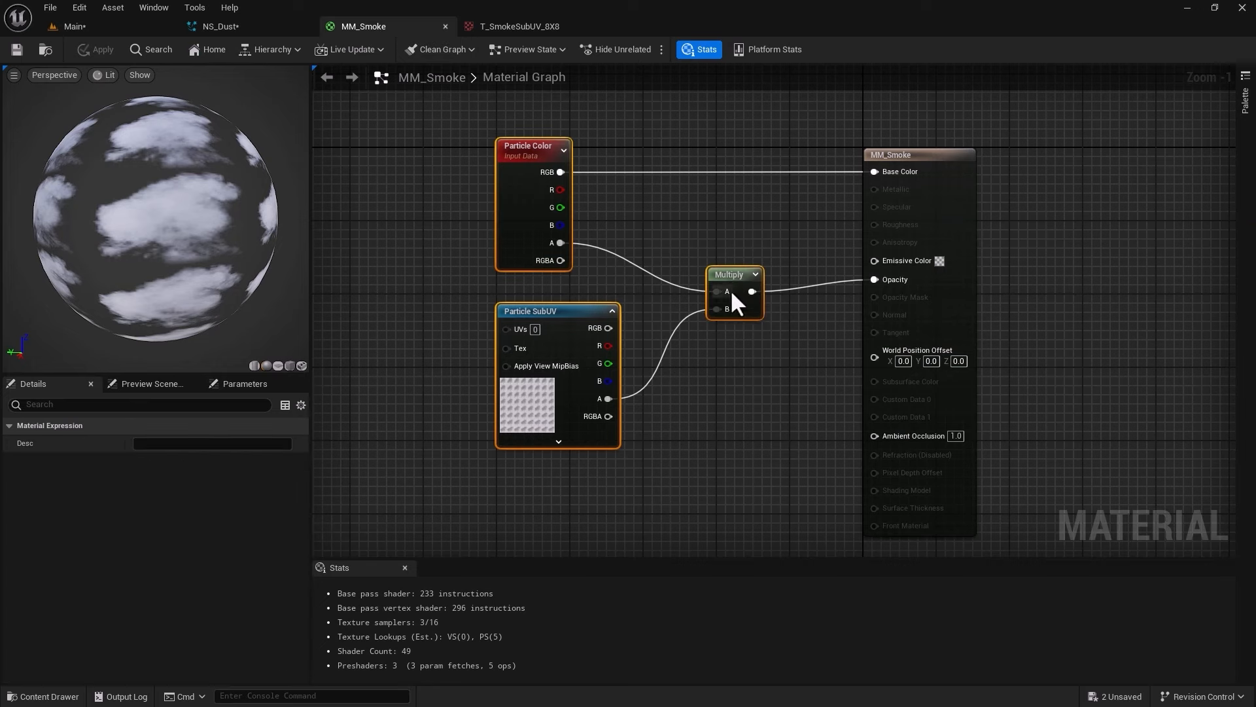
drag(729, 277, 575, 280)
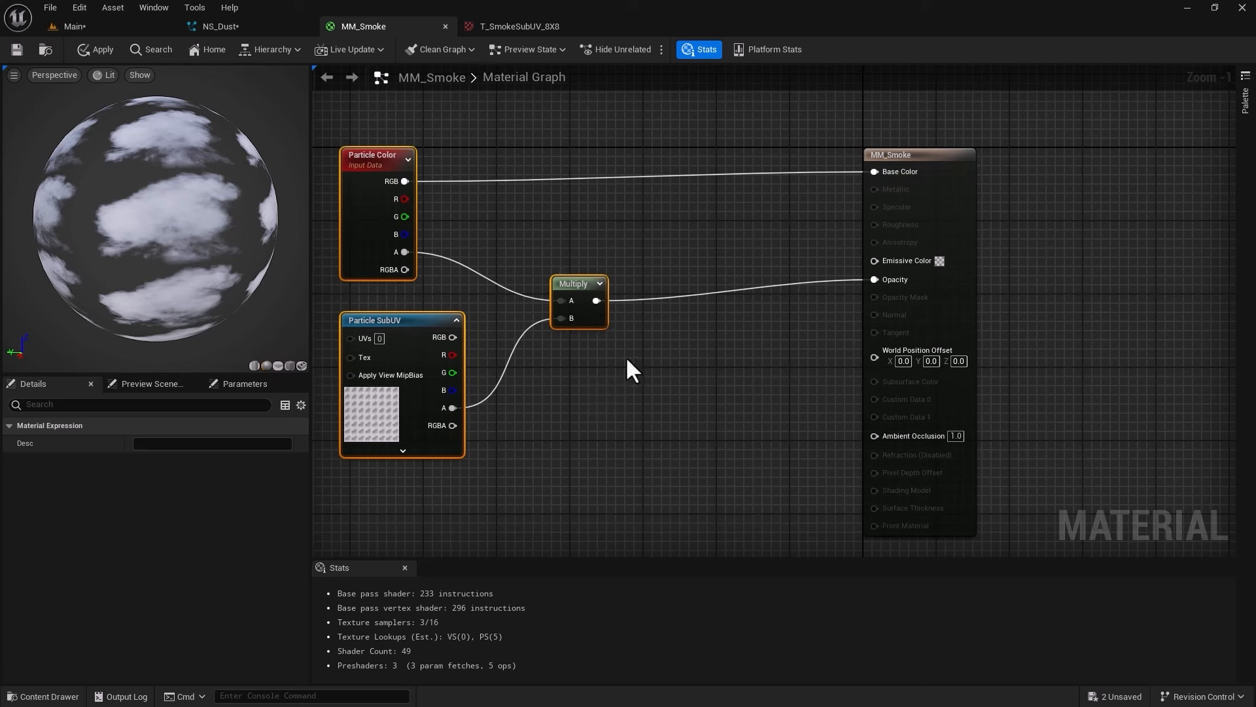
click(634, 362)
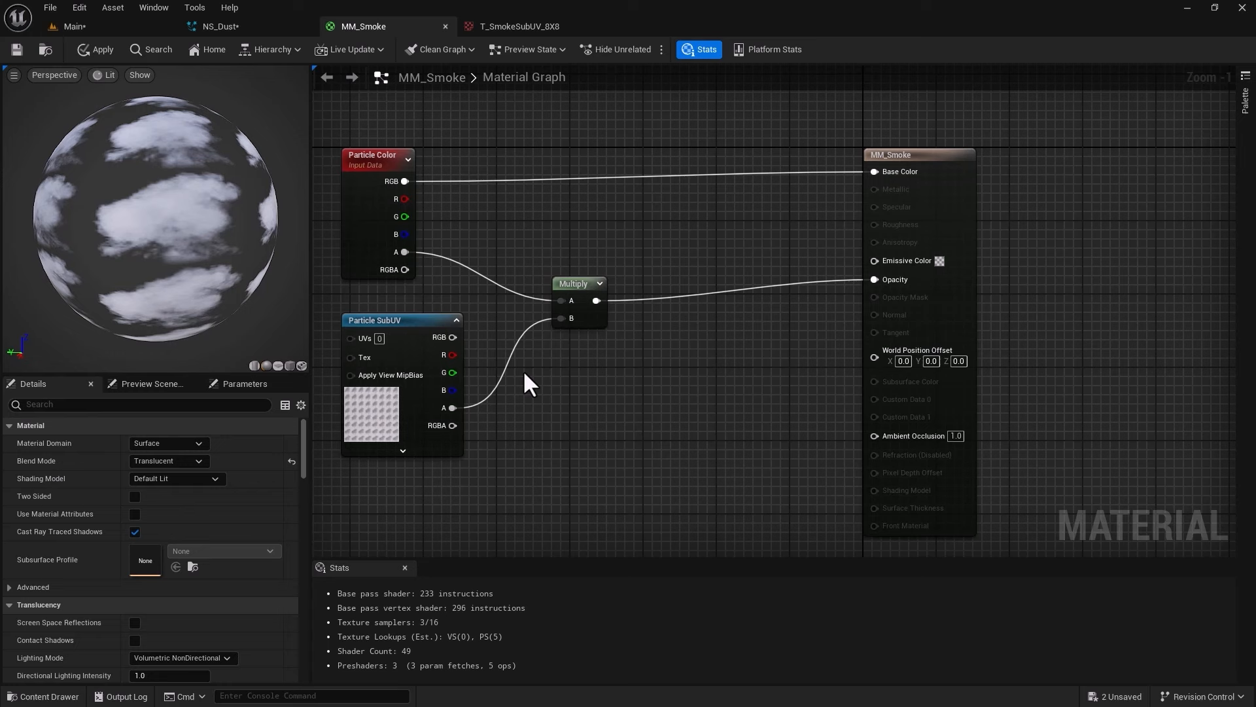
- Add a Depth Fade node to the MM_Smoke graph between the Multiply node and the material output
right_click(653, 377)
text(d)
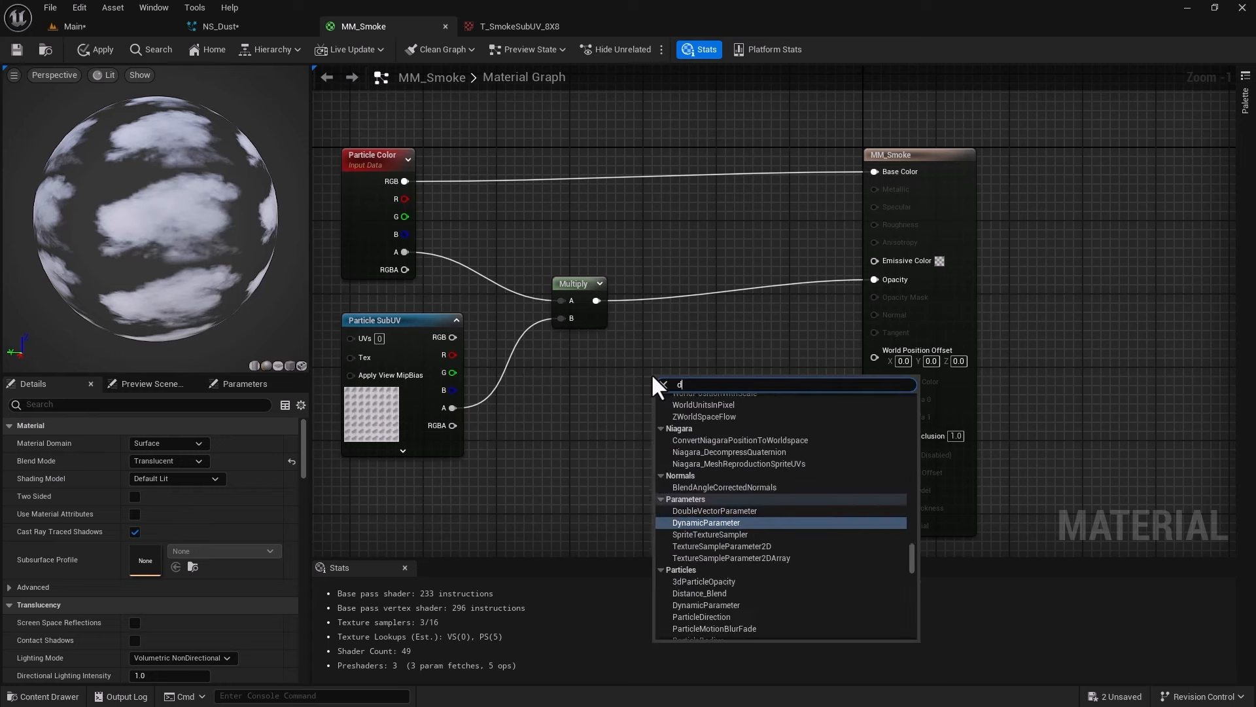
text(epth fade)
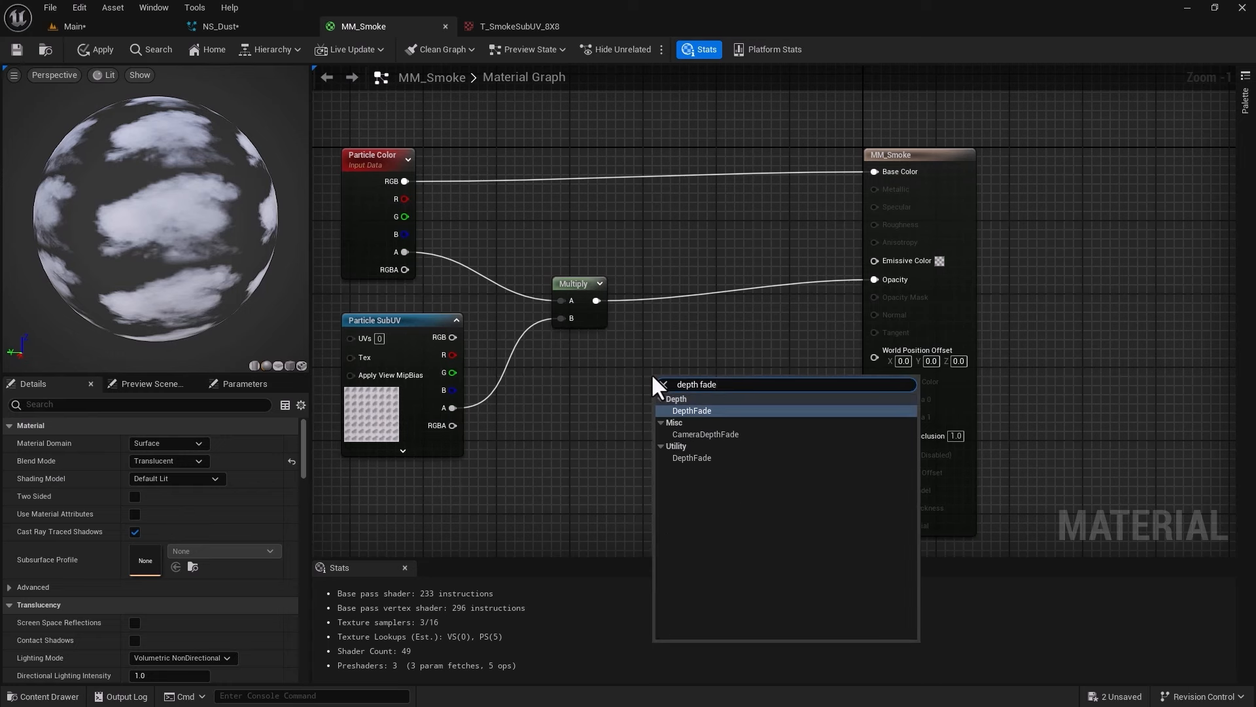
key(Return)
drag(688, 385, 687, 369)
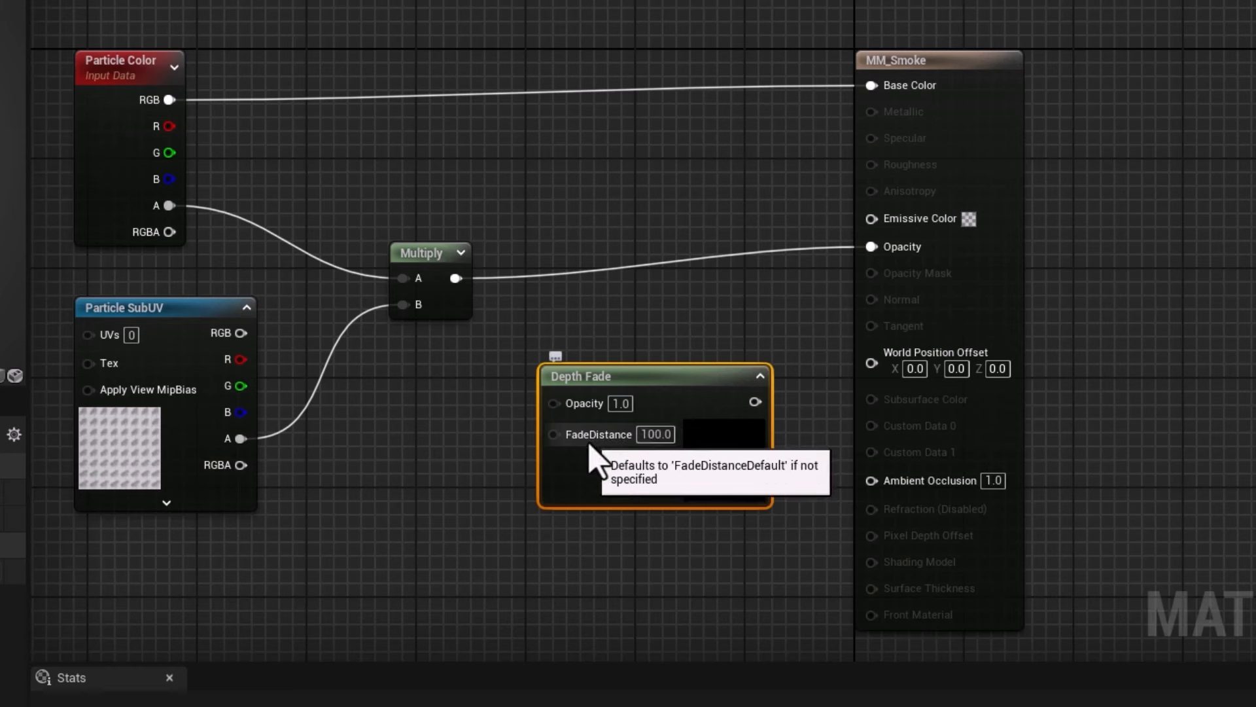
click(435, 513)
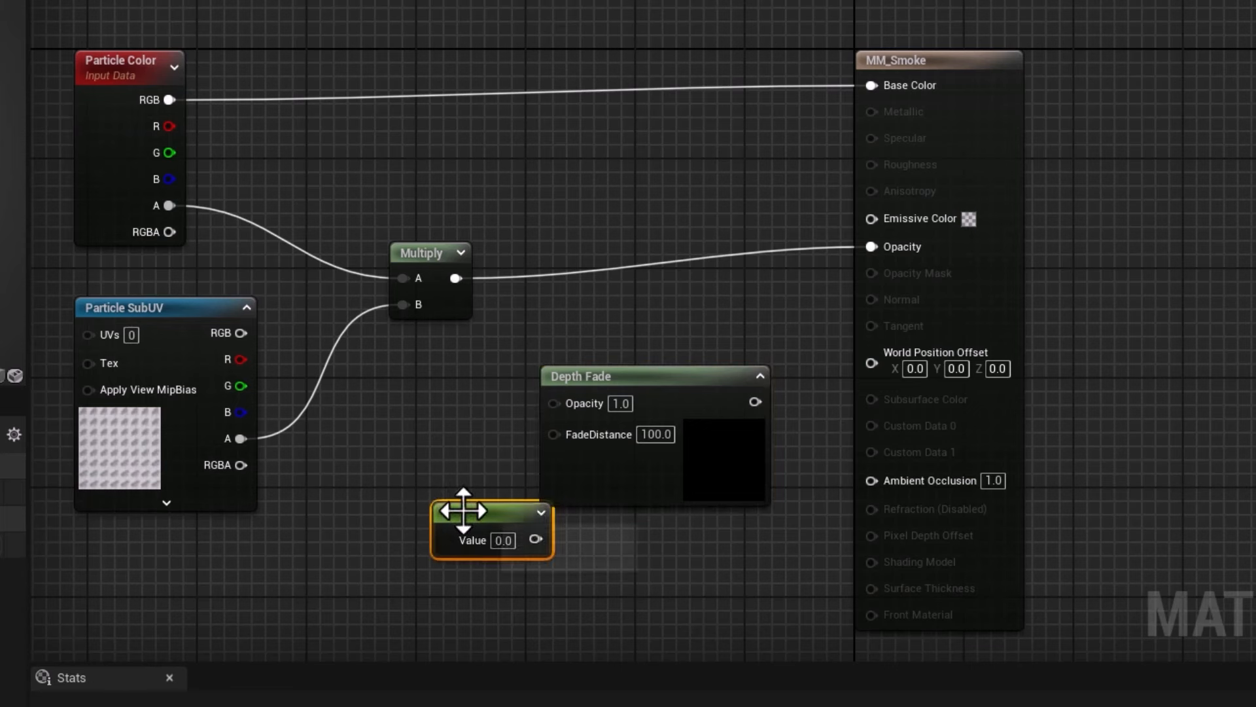
drag(457, 513, 356, 527)
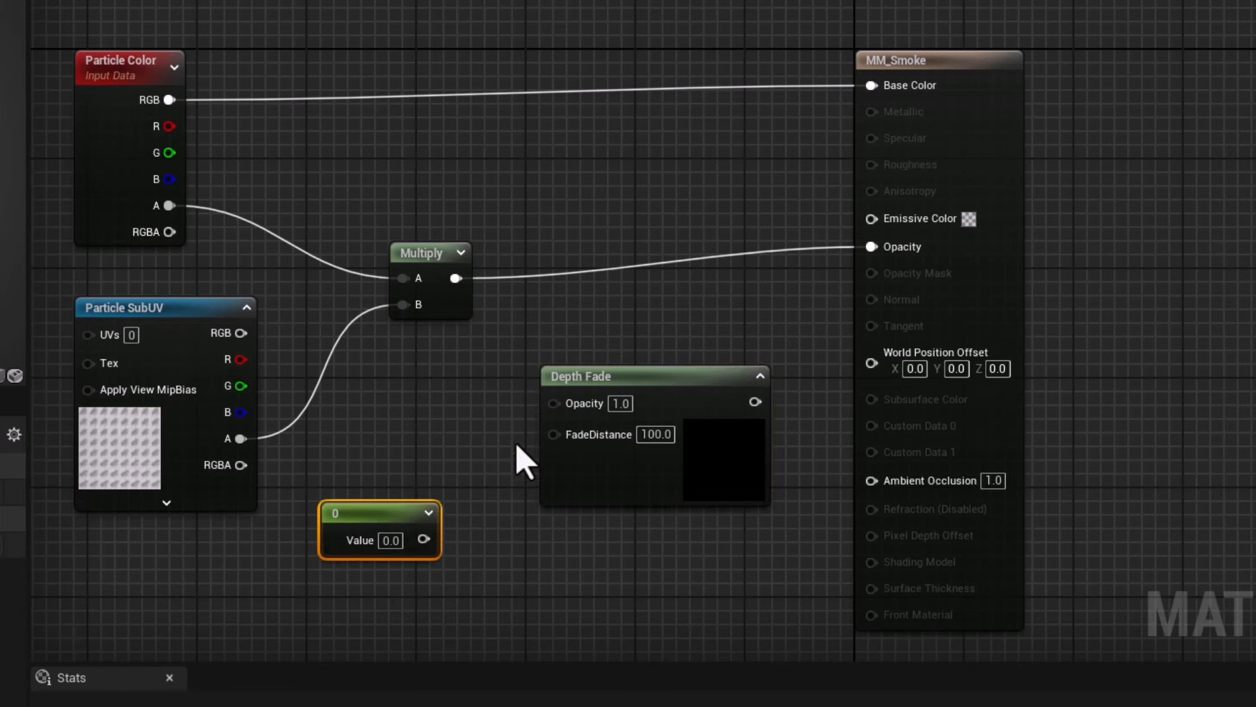
click(641, 434)
key(Delete)
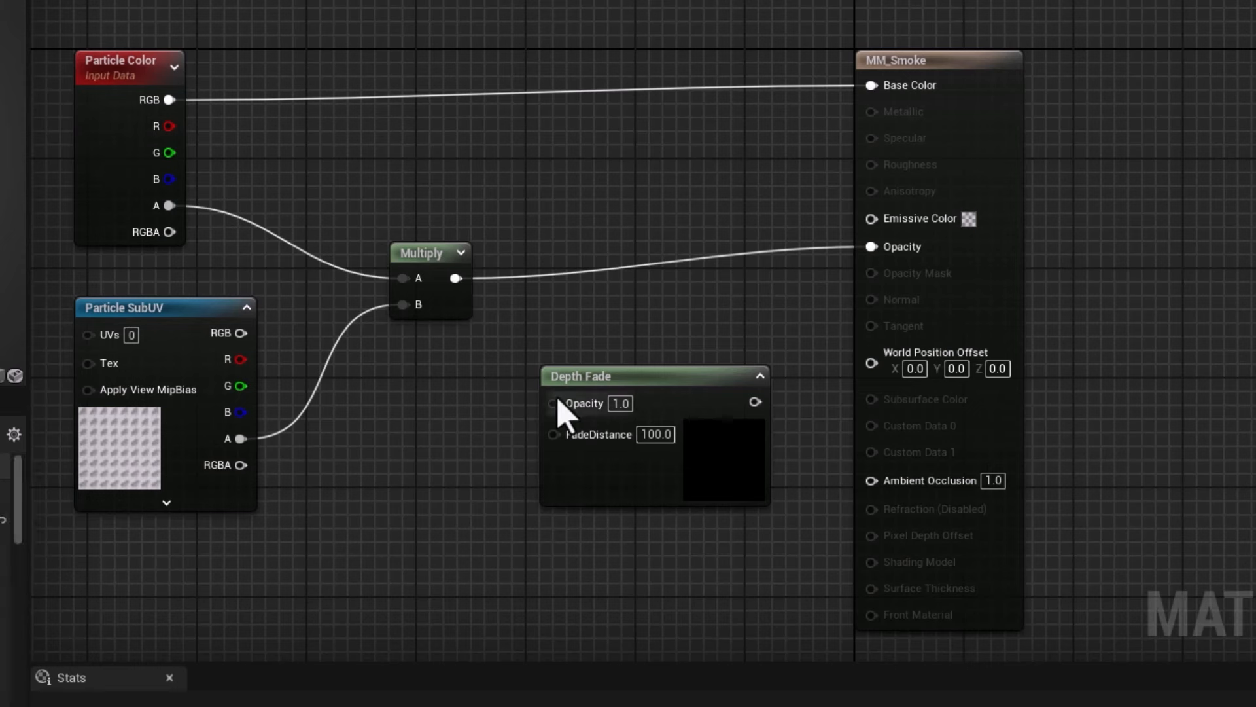
- Route the Multiply result through Depth Fade into the material's Opacity, align and apply it, and check the dust in the Main level
drag(555, 404, 456, 278)
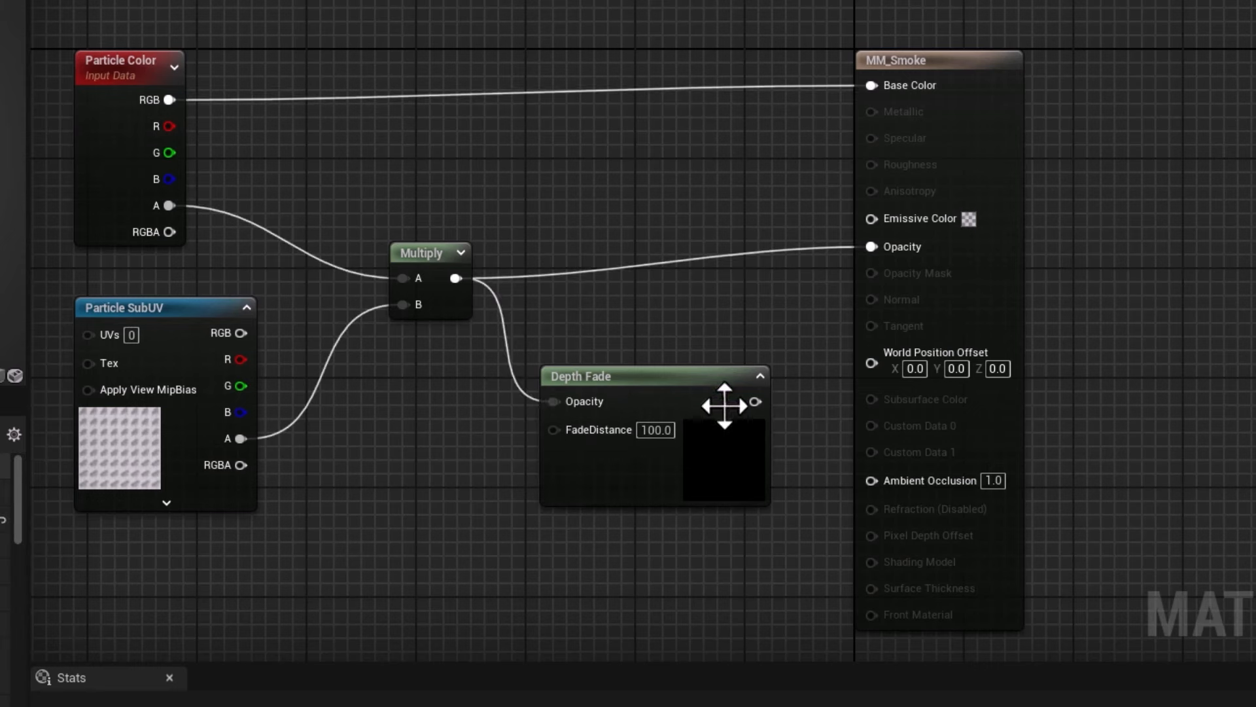
drag(755, 401, 872, 247)
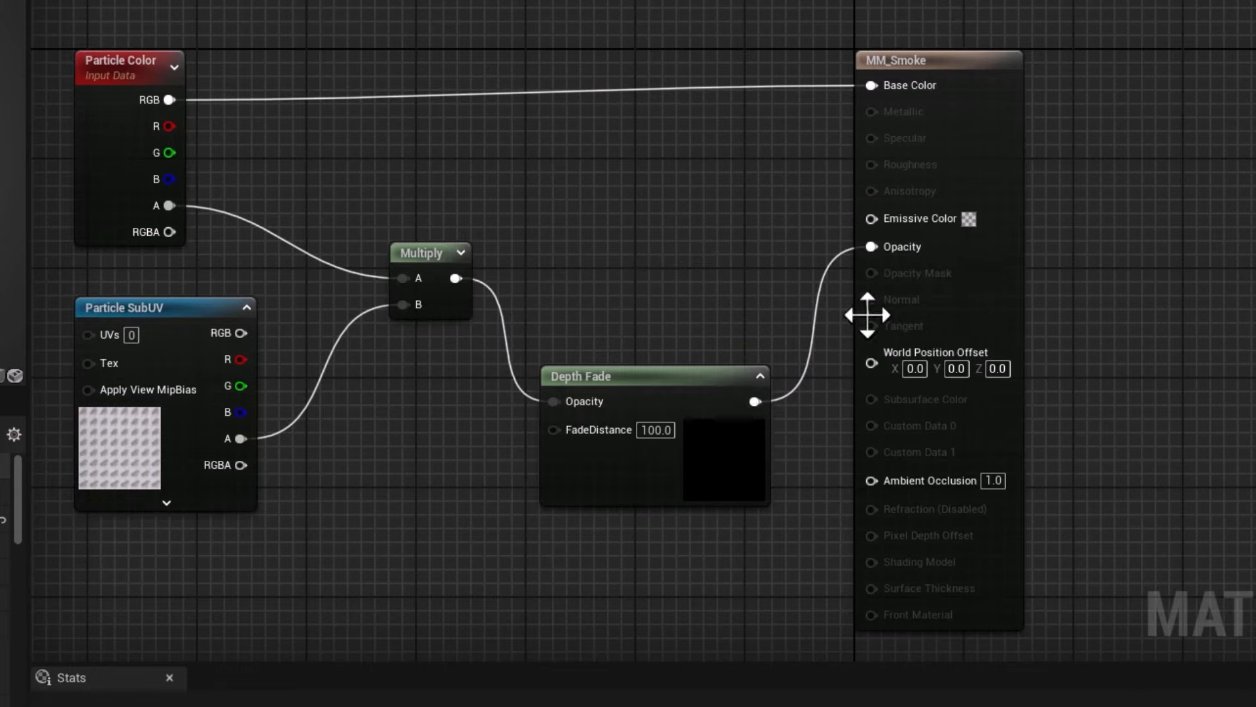
drag(674, 401, 686, 278)
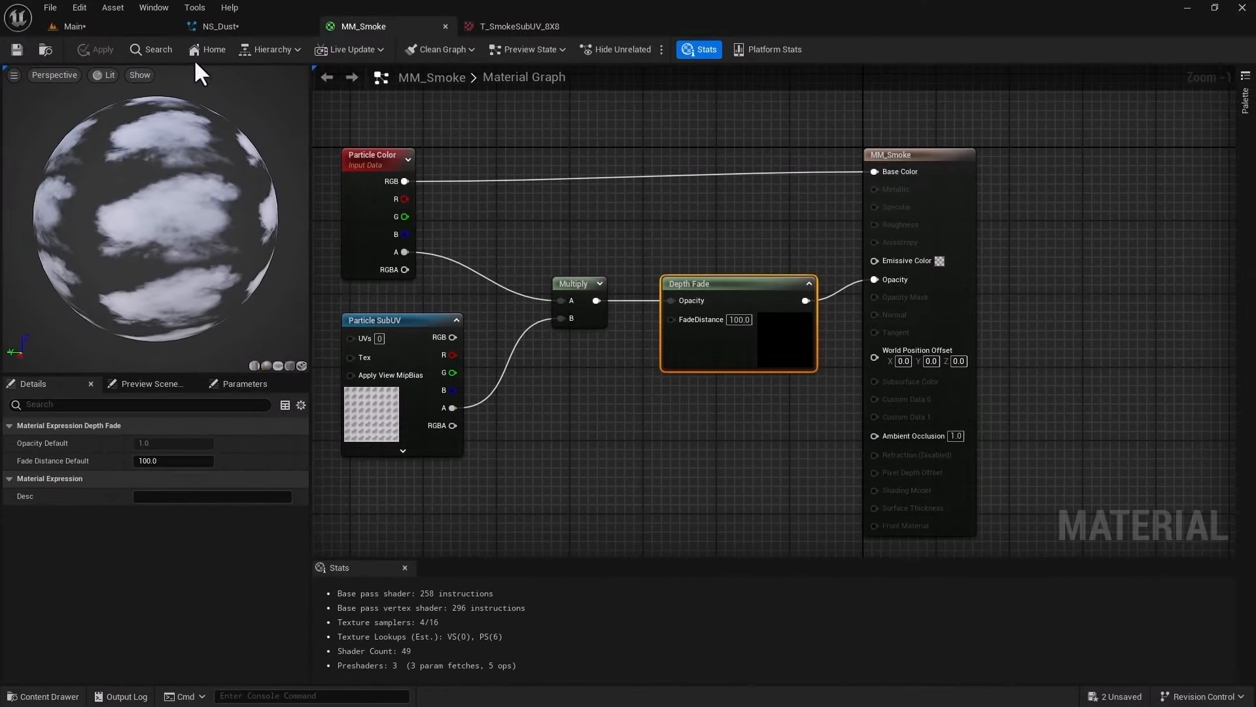
click(143, 26)
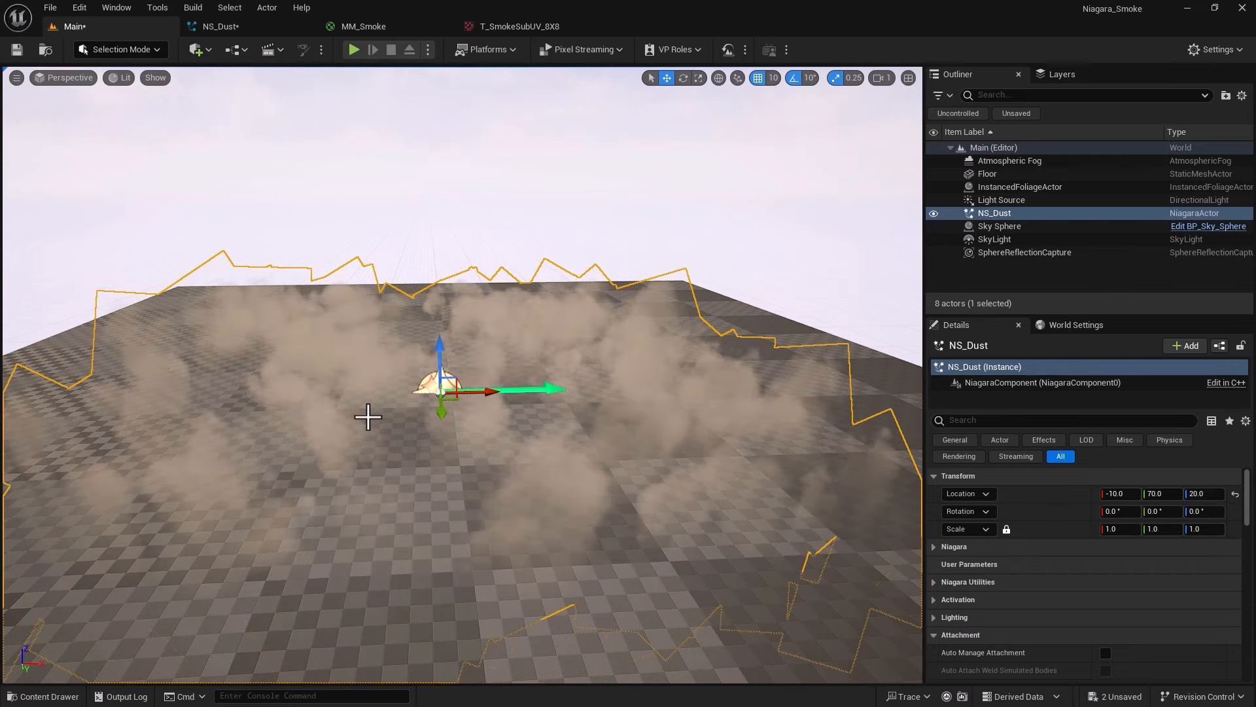
- Add a Scale Color module to Dust_Emitter's Particle Update in NS_Dust and review the related Particle Color node and Initialize Particle color
click(230, 29)
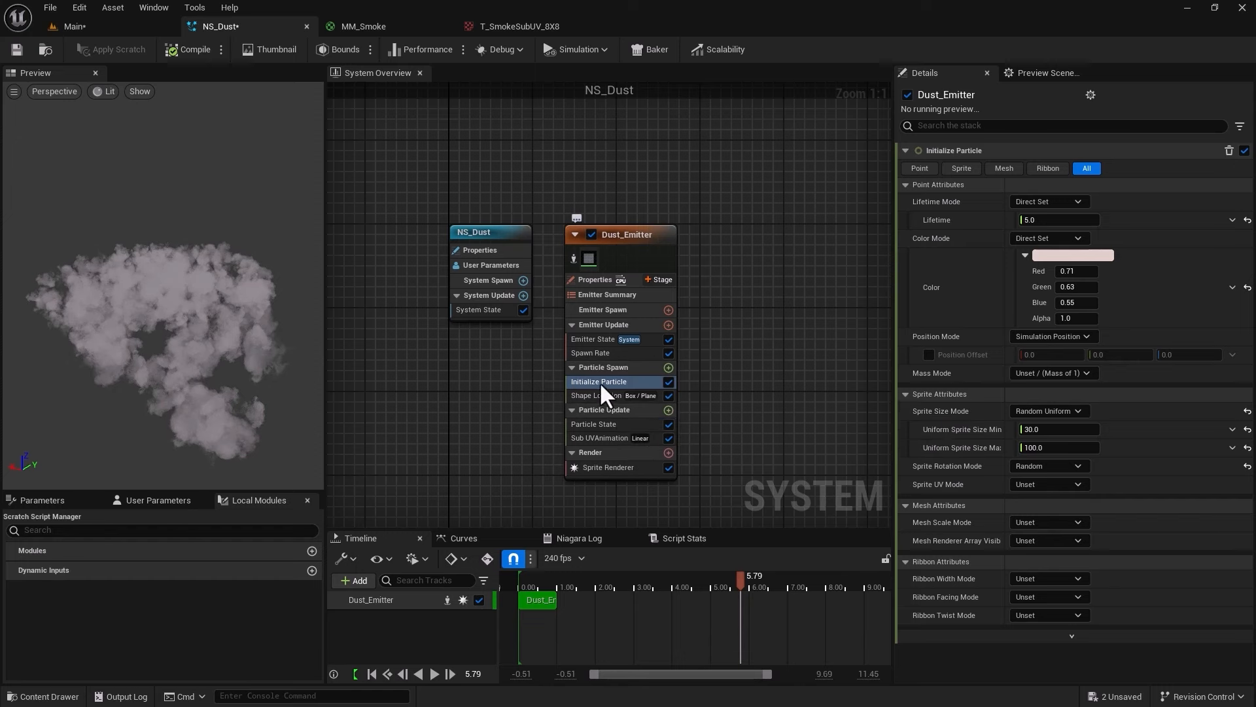
click(668, 410)
text(scale colo)
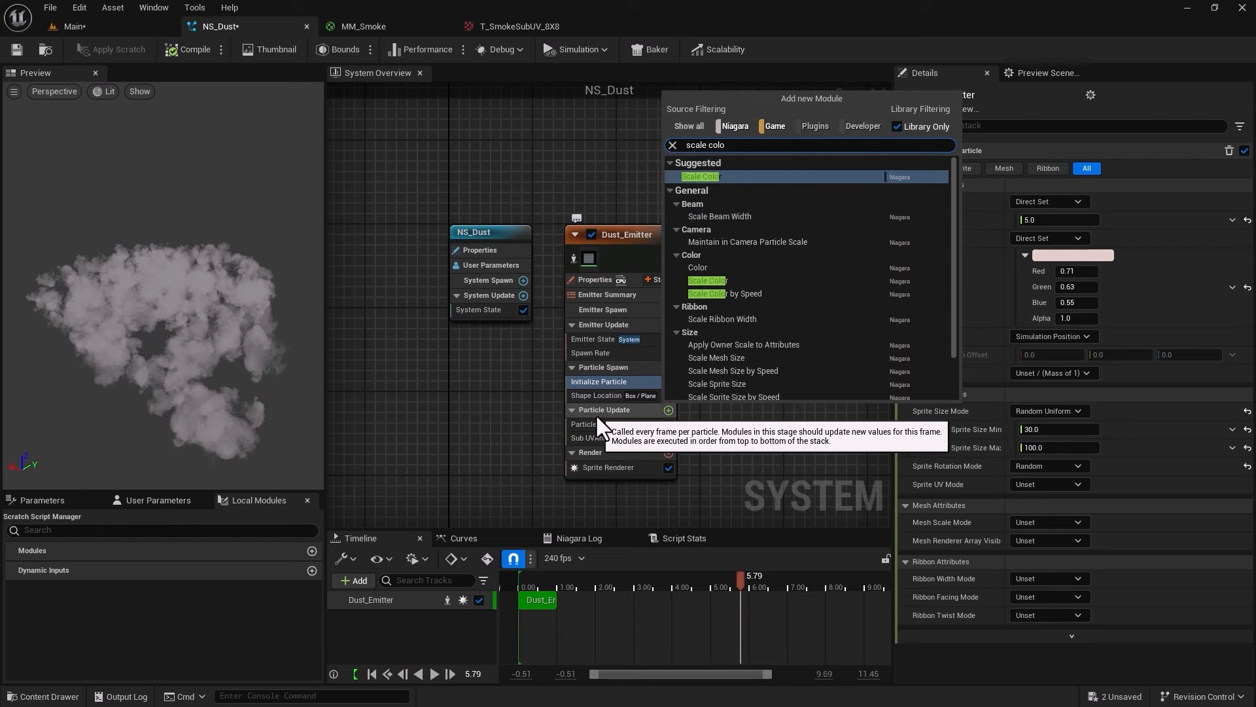
key(Return)
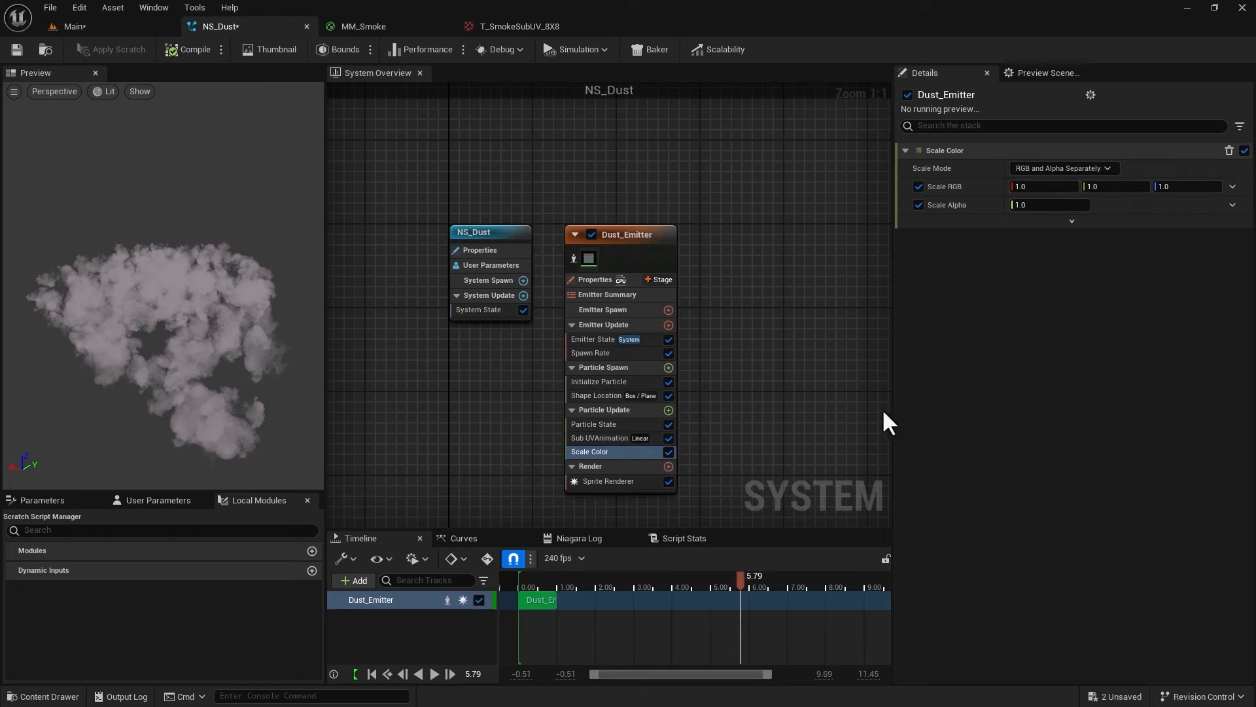
click(380, 28)
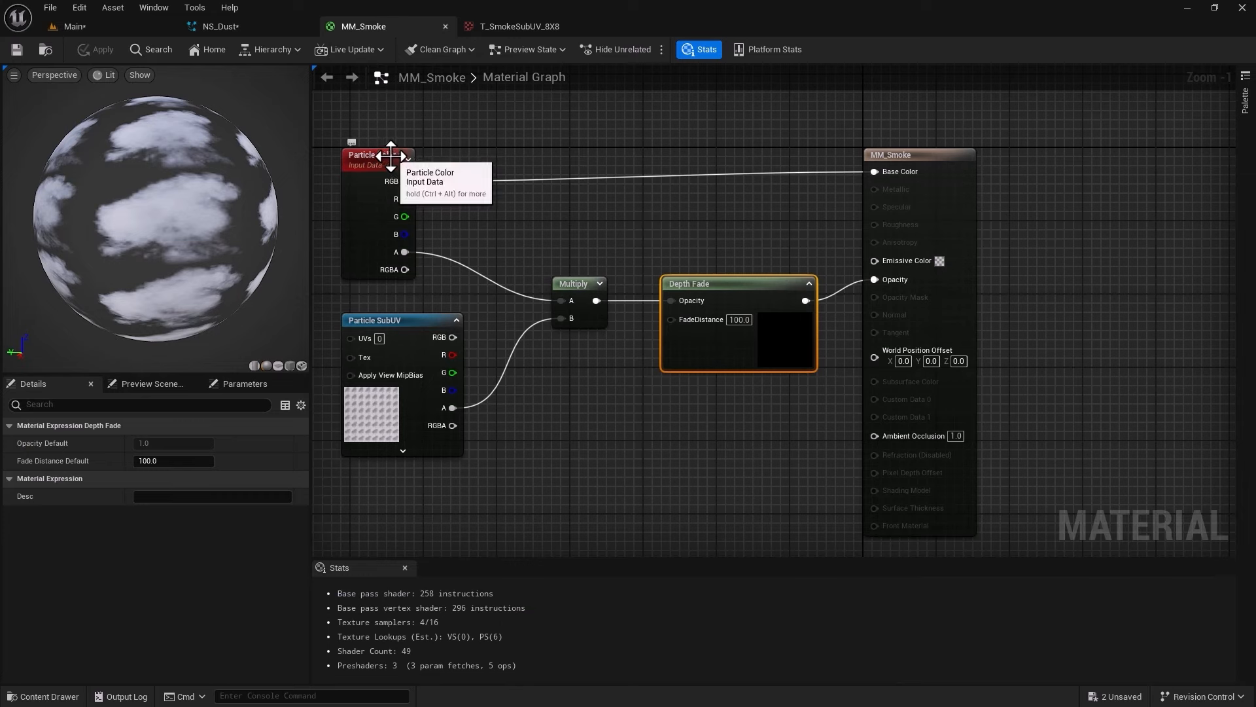
click(265, 27)
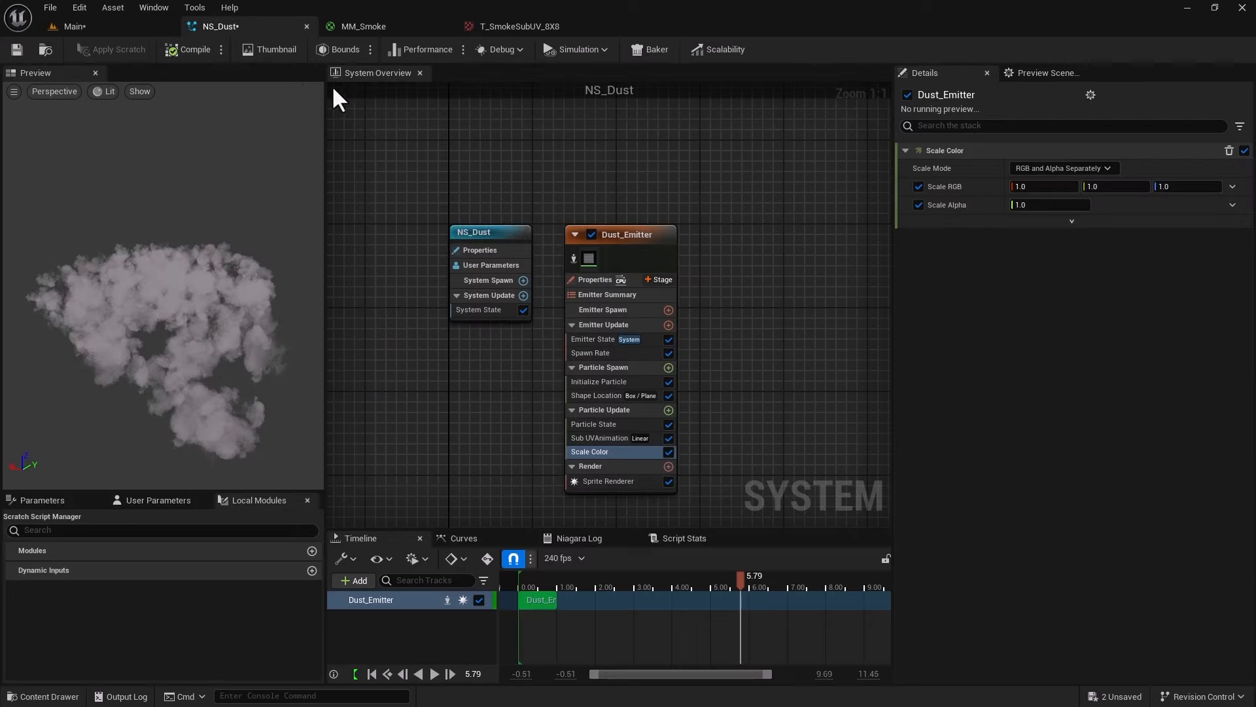
click(575, 382)
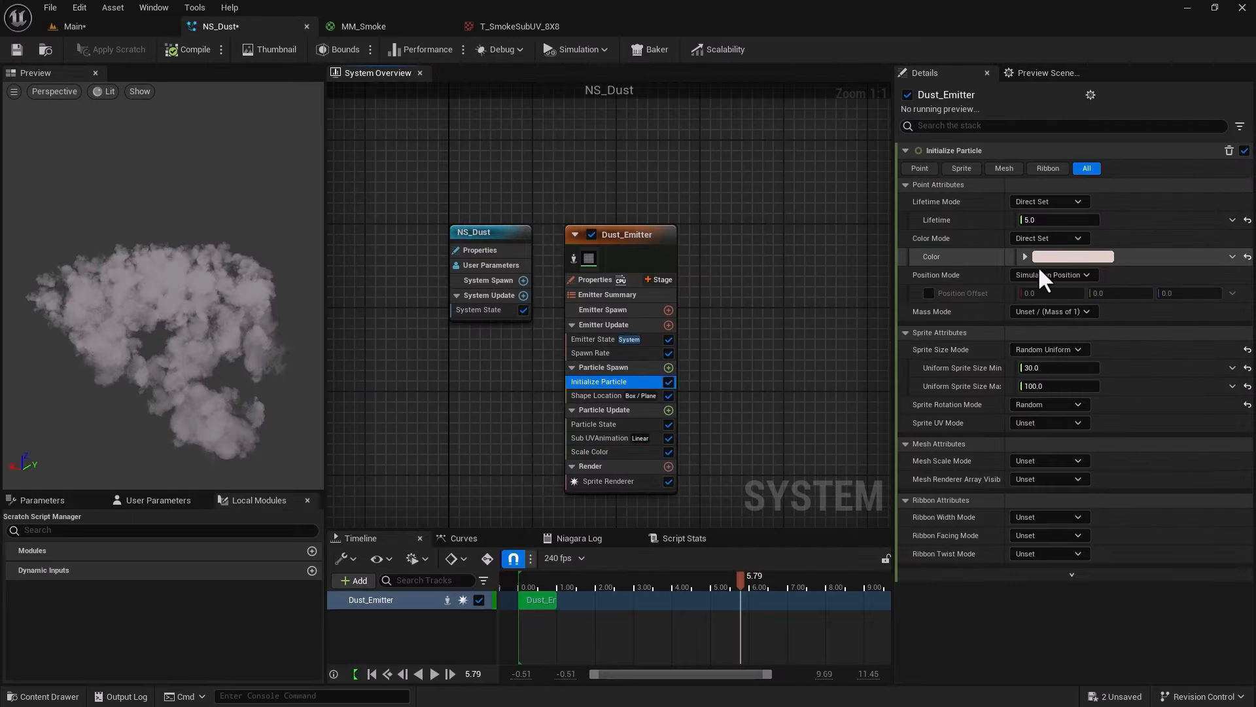
- Drive the Scale Color module's Scale Alpha with Float from Curve, using the Ramp Up Down curve template
click(630, 450)
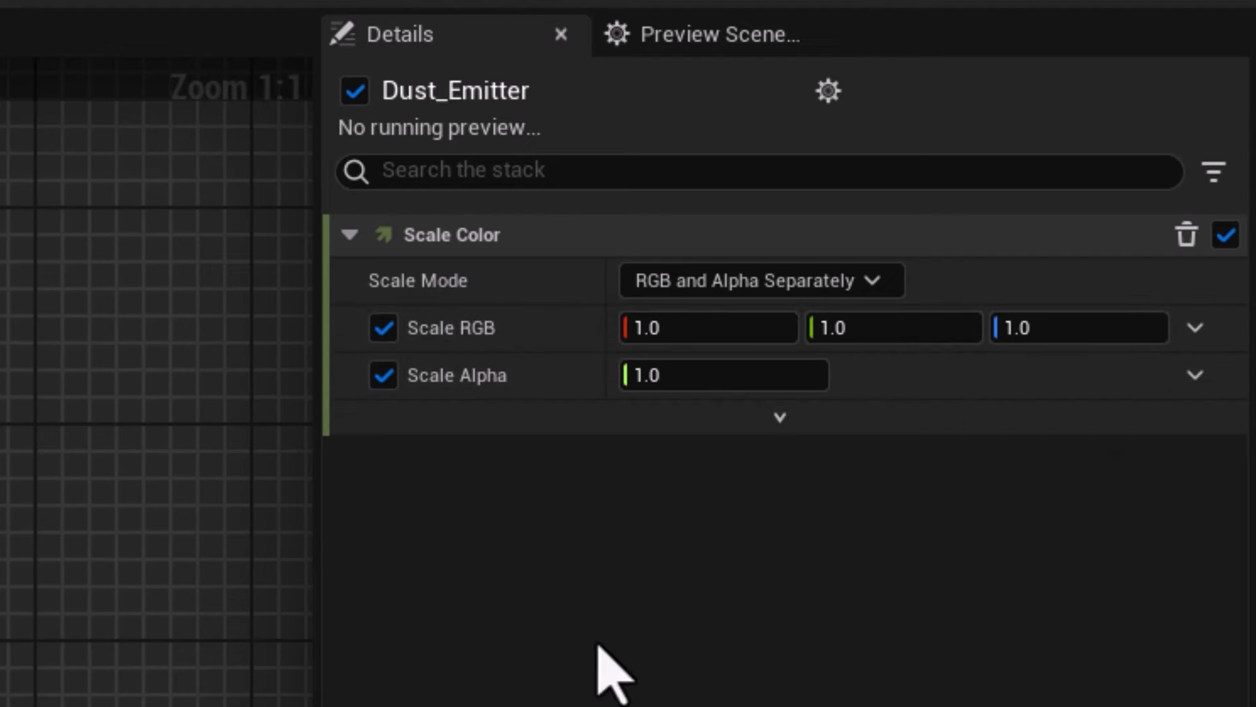
click(1194, 377)
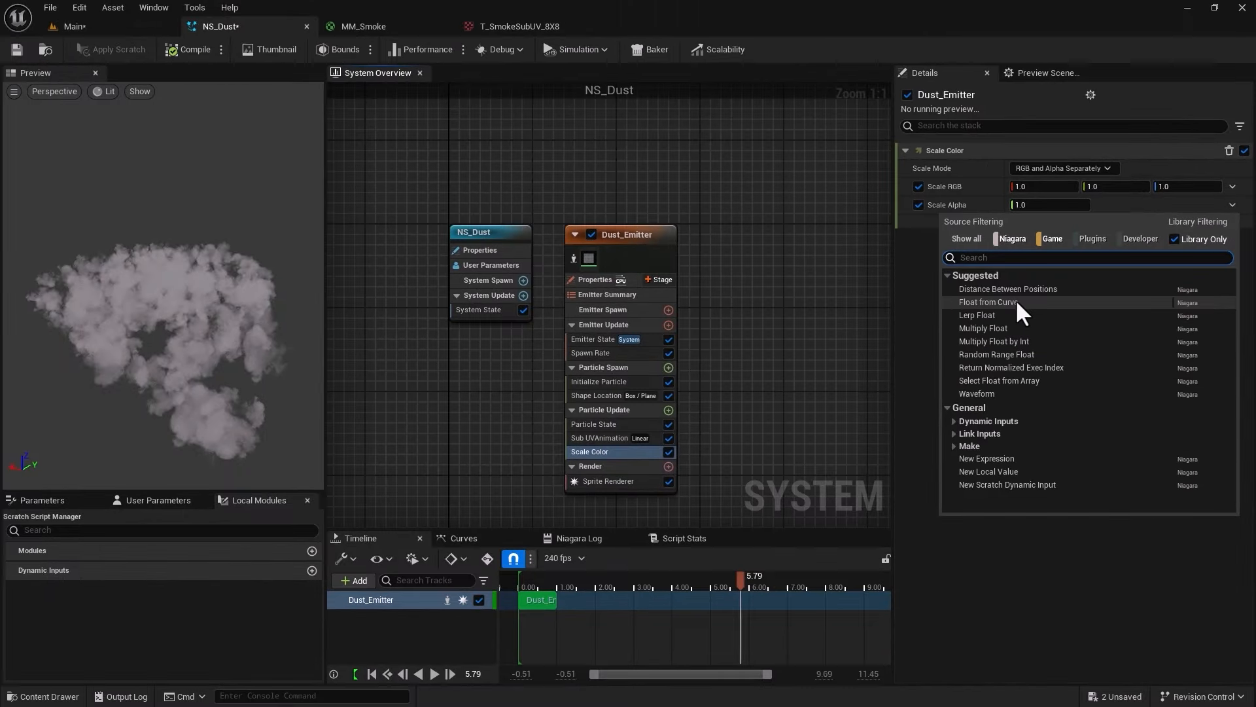
click(1017, 302)
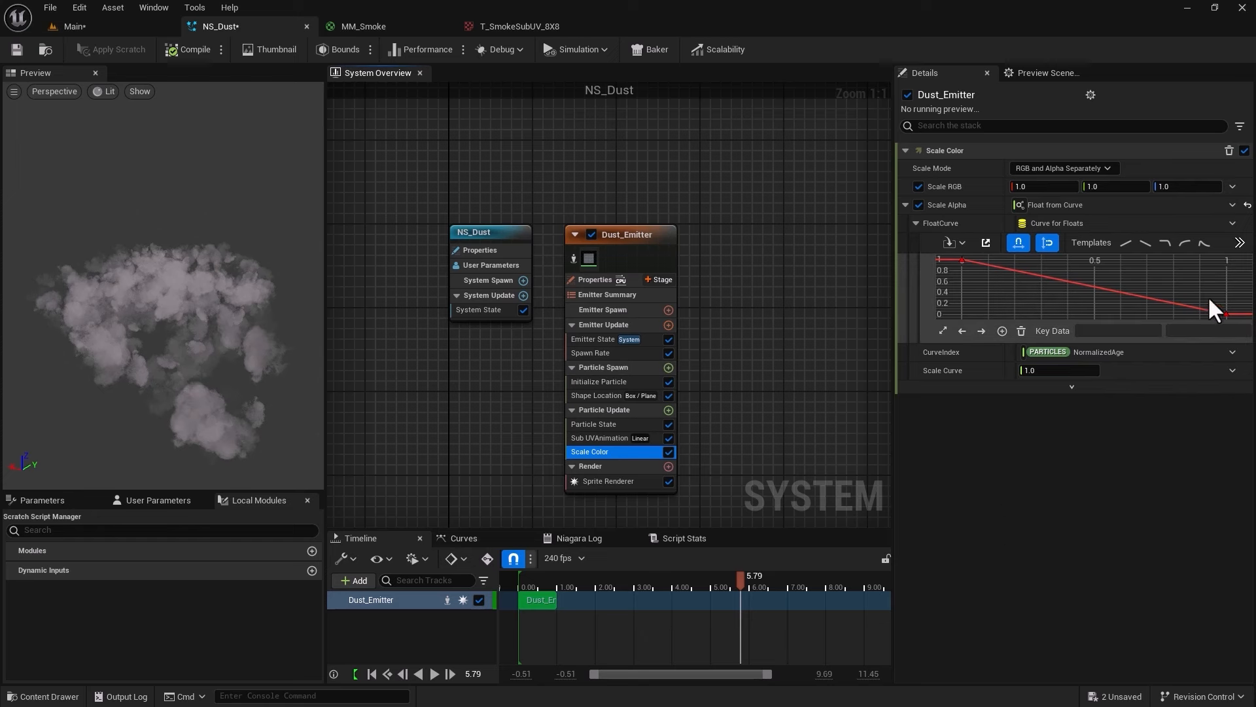
click(1239, 243)
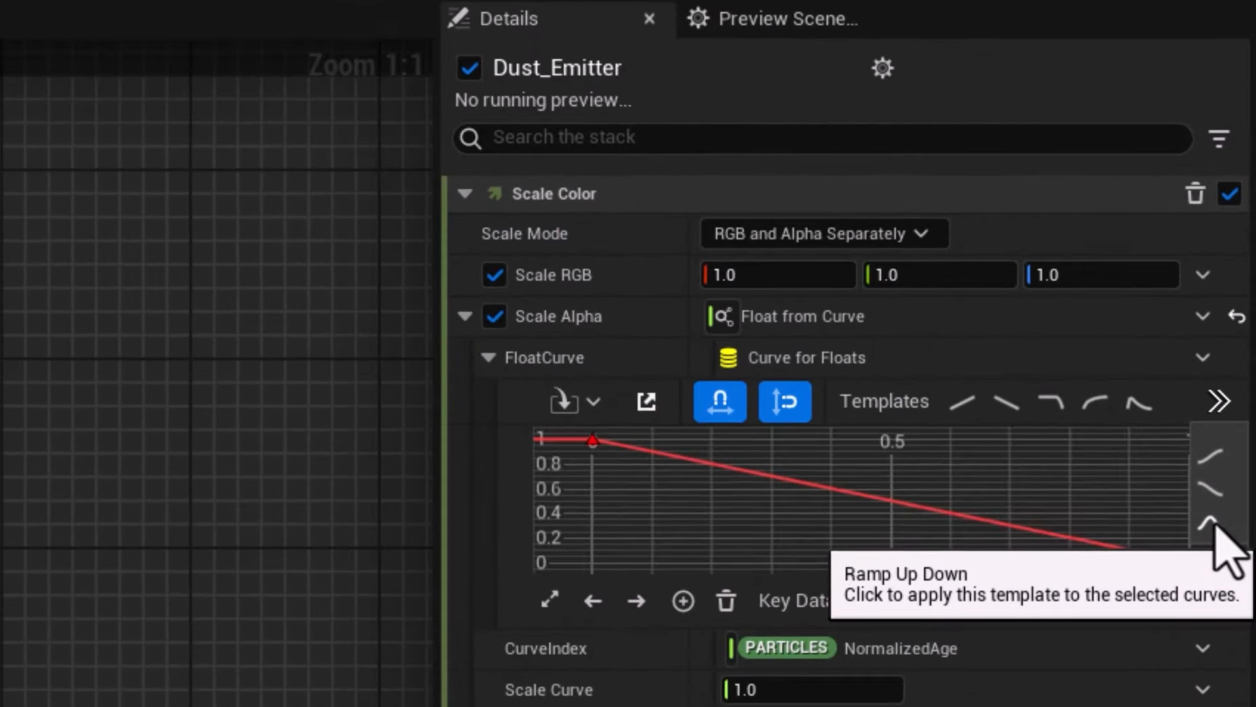
click(1236, 297)
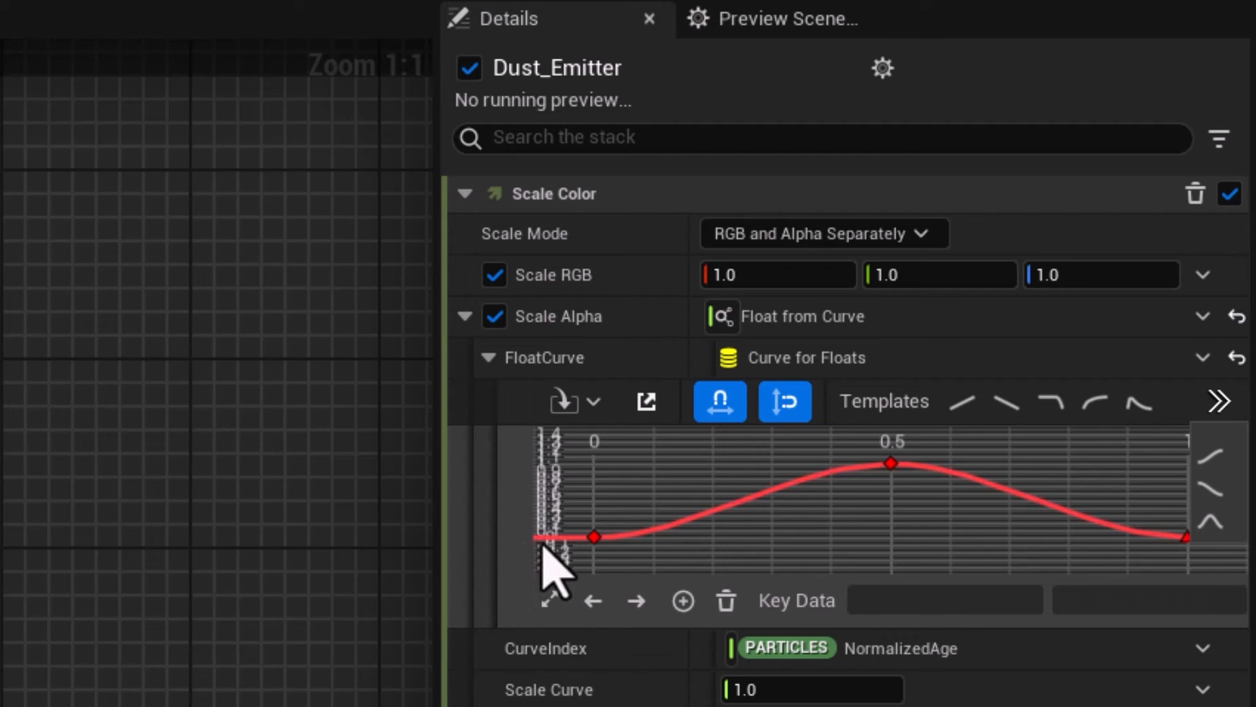
mouse_move(593, 540)
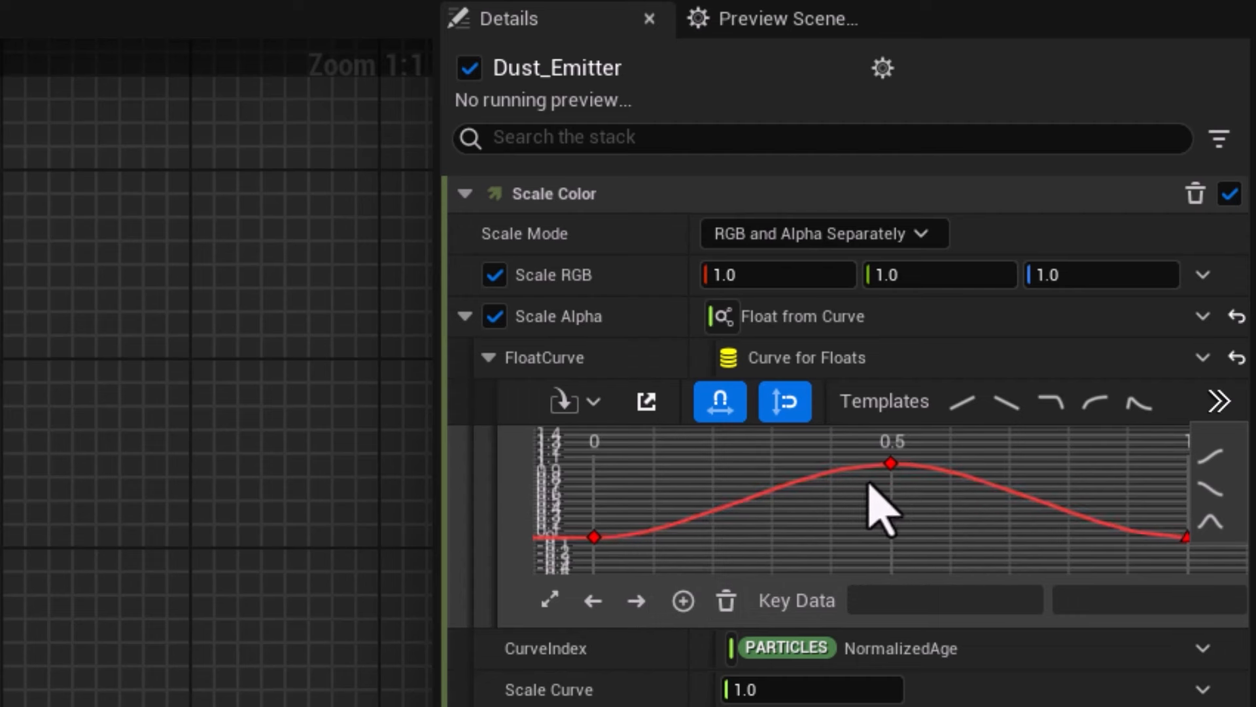
mouse_move(1144, 538)
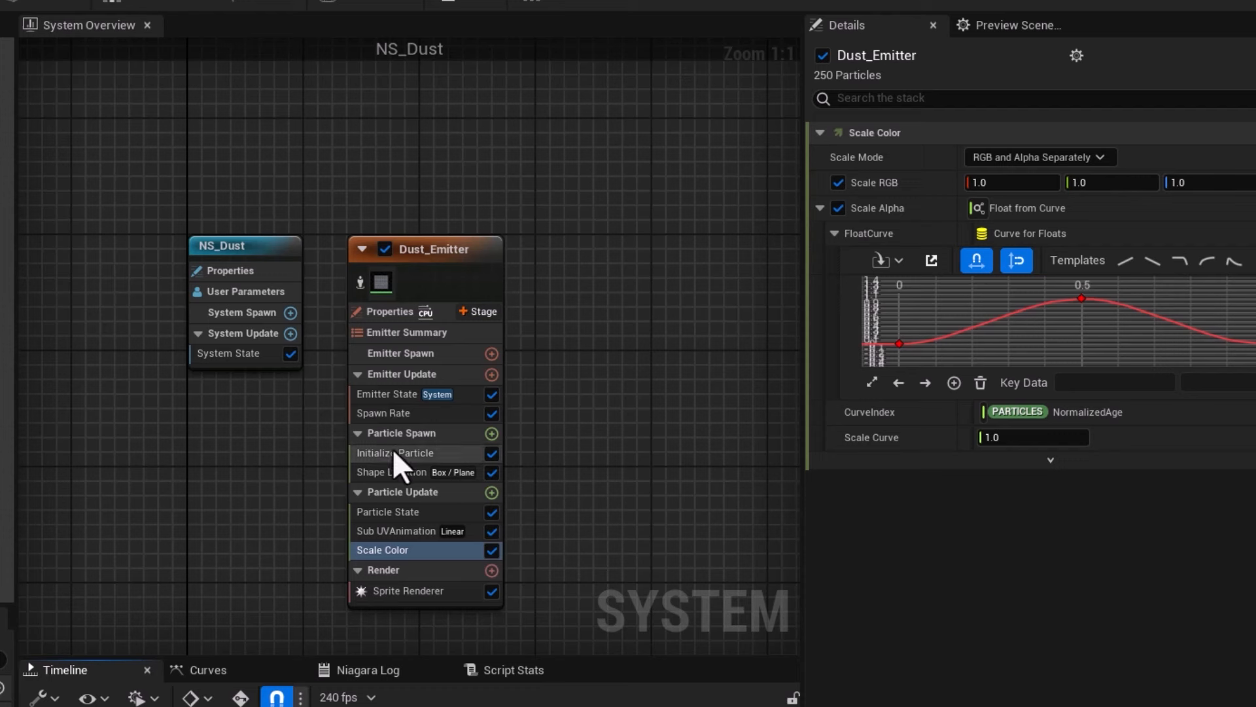
- Set the alpha of Dust_Emitter's Initialize Particle color to 0.5 and save NS_Dust
click(392, 452)
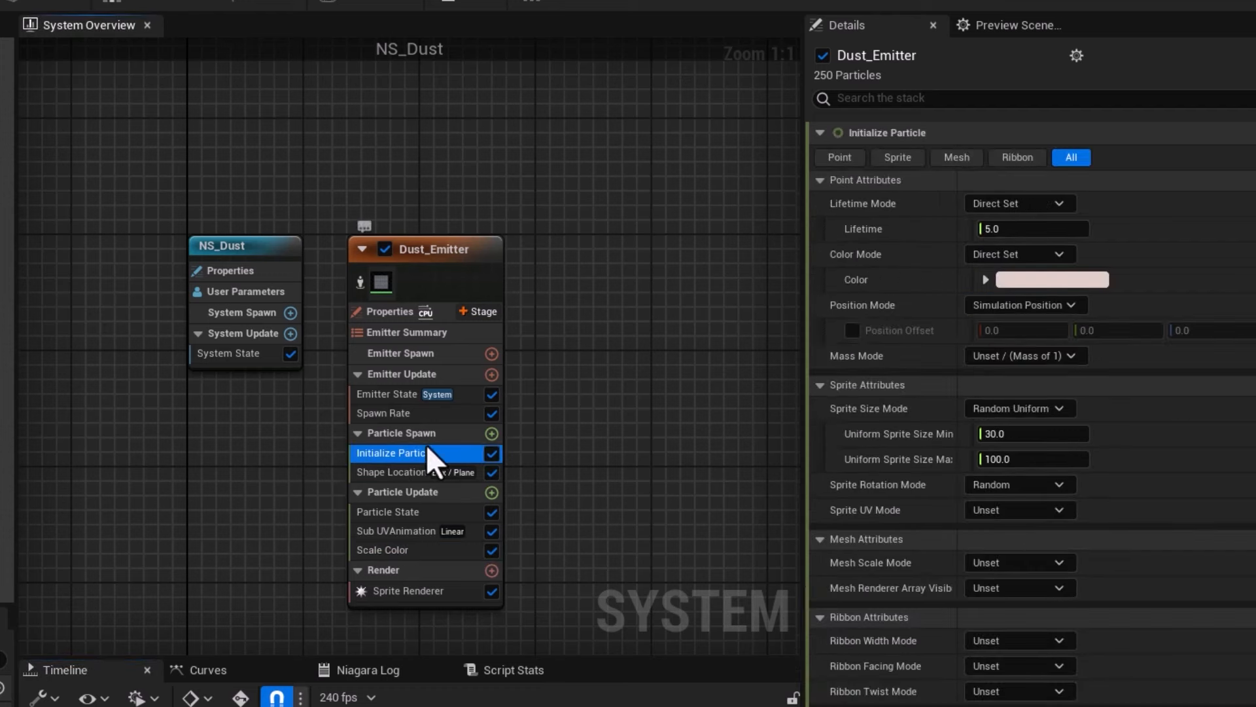
click(985, 279)
click(1052, 365)
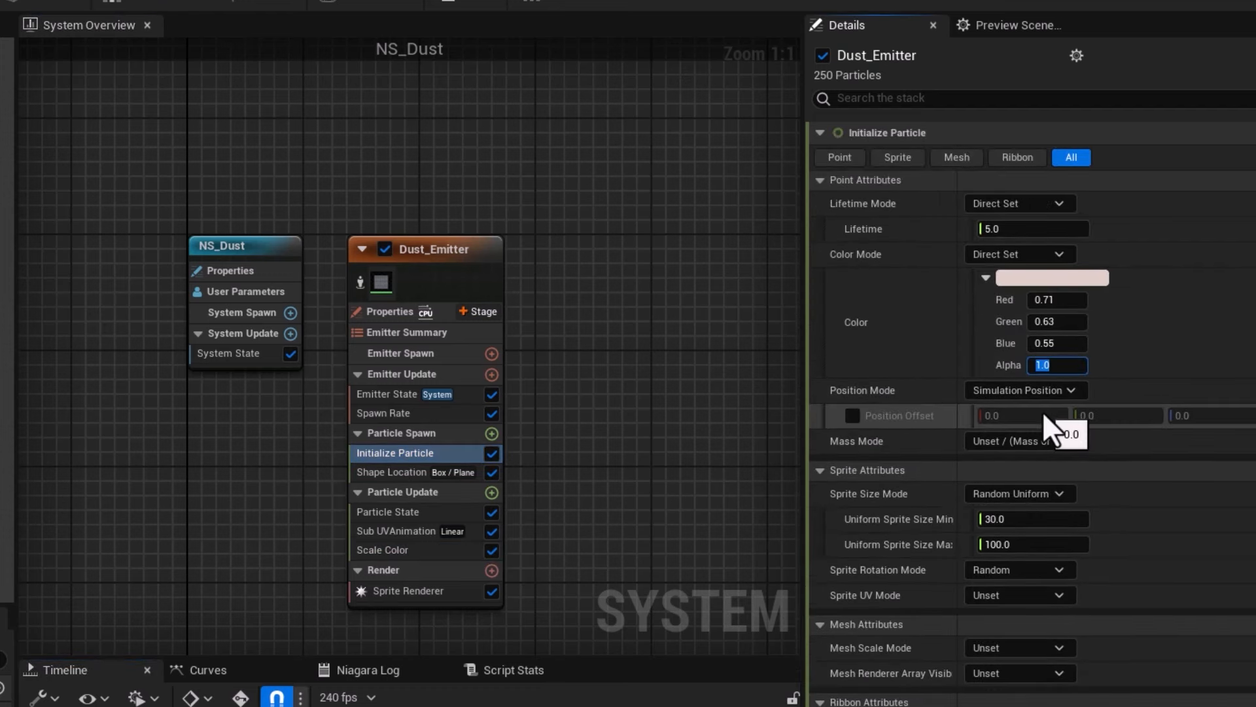
text(0.5)
key(Return)
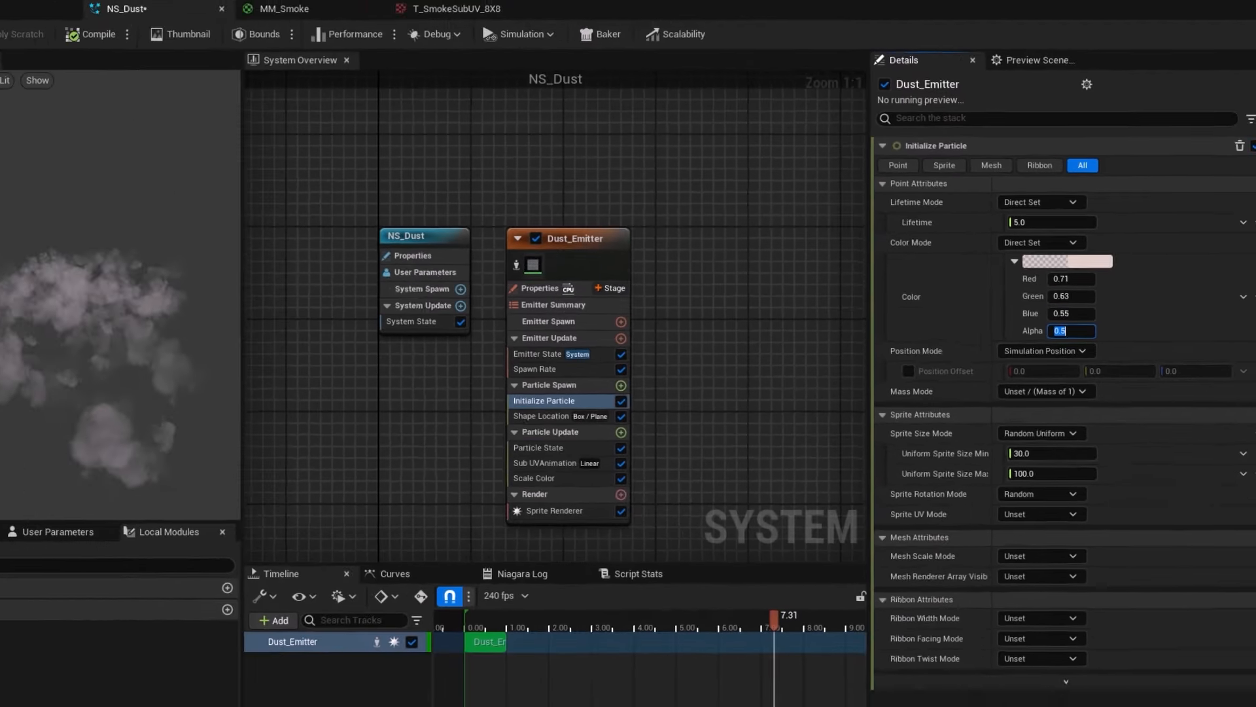
click(17, 52)
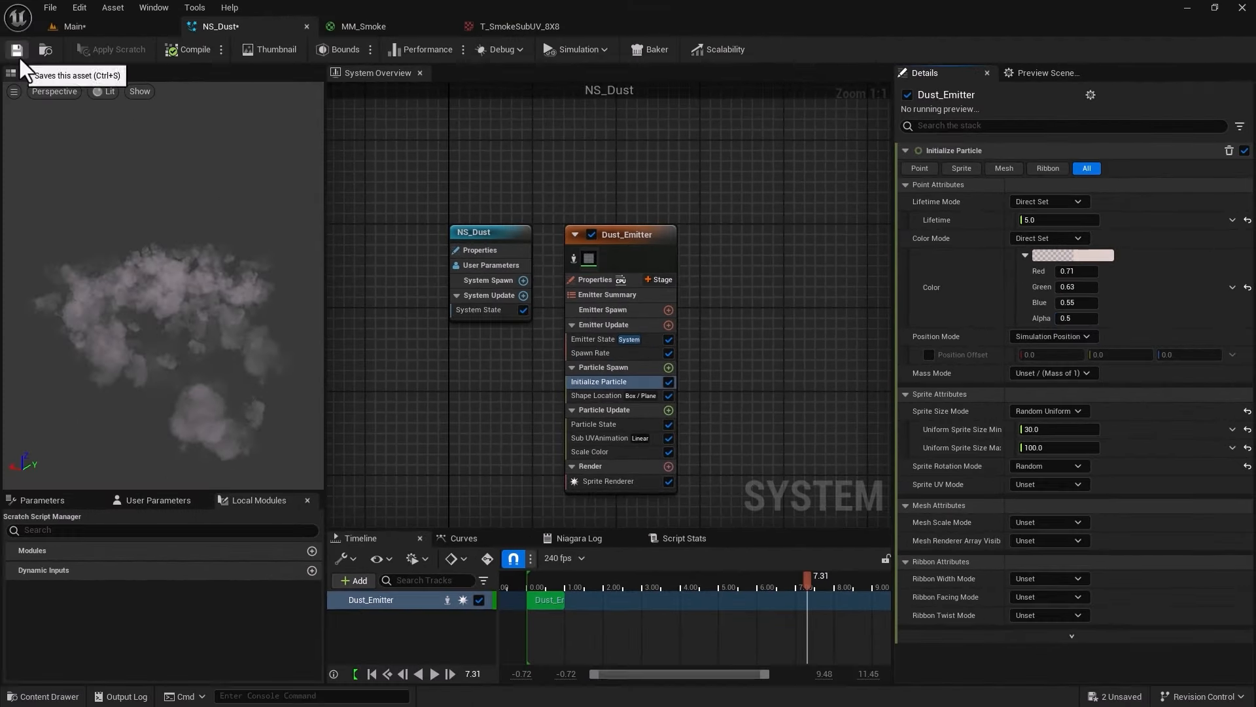
- Inspect the fading dust in the Main level and review the Scale Alpha curve of Scale Color in NS_Dust
click(116, 27)
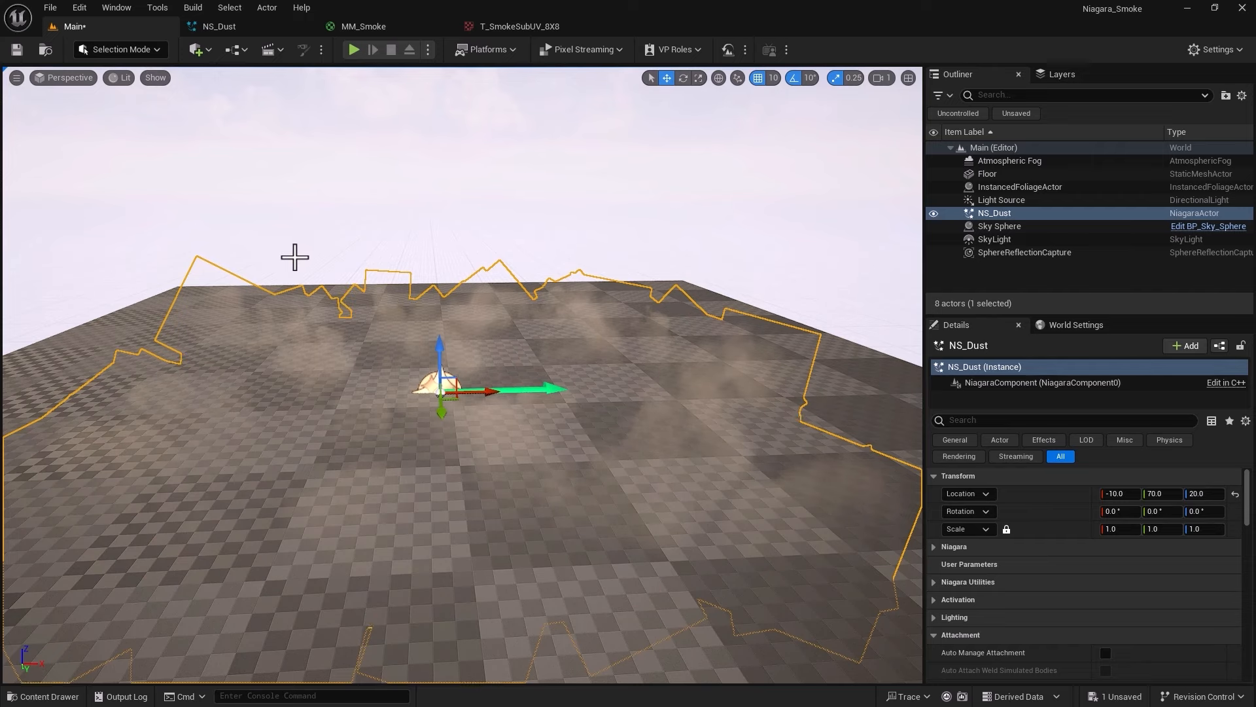
mouse_move(266, 339)
alt+mouse_down()
mouse_move(280, 307)
mouse_move(278, 337)
mouse_move(249, 340)
alt+mouse_up()
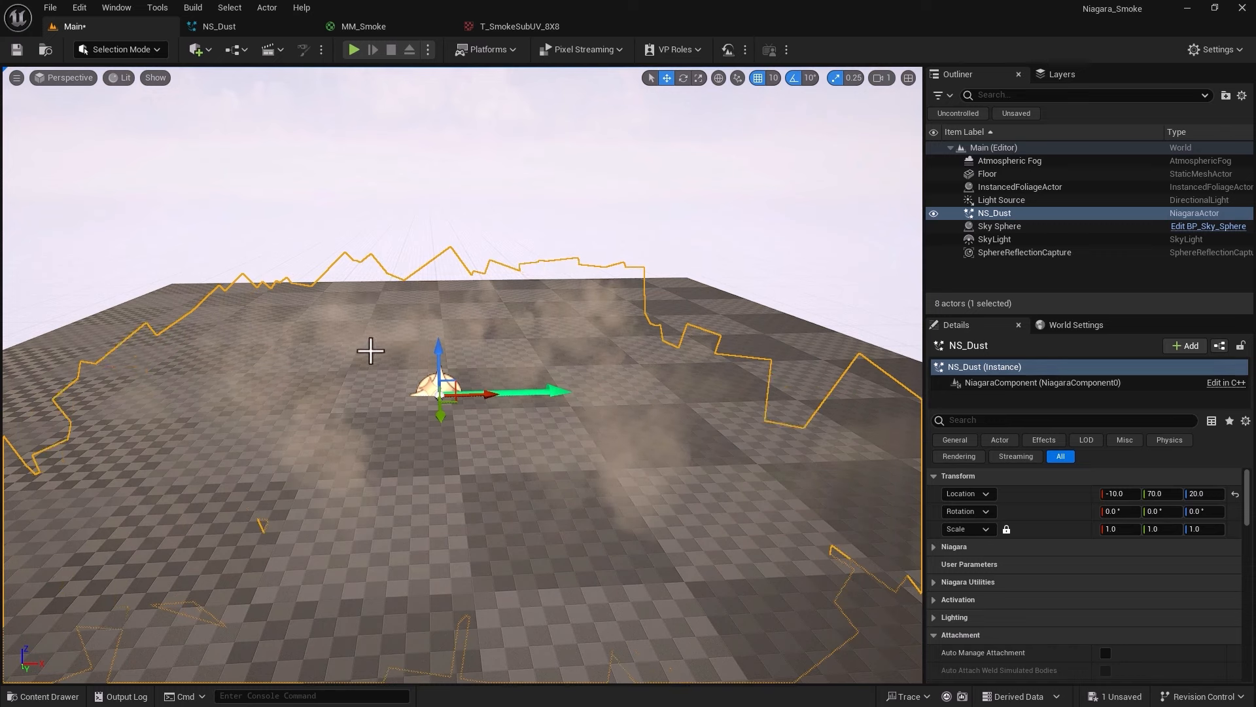
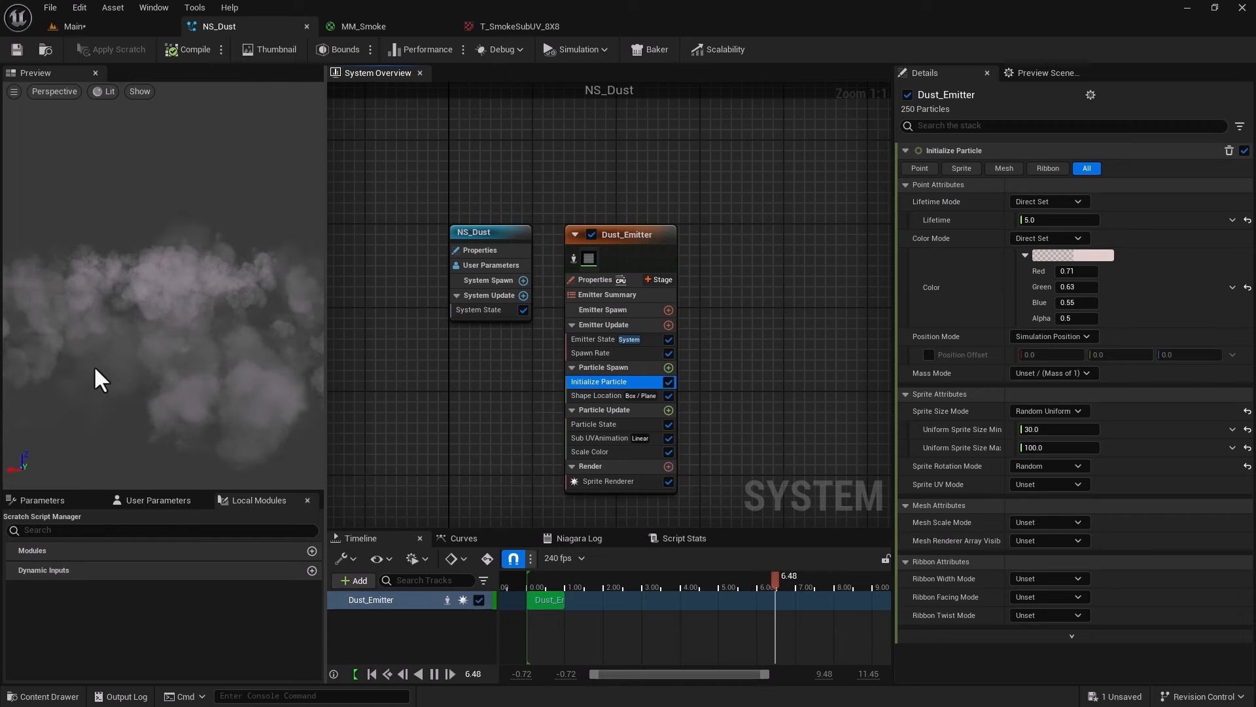
click(579, 450)
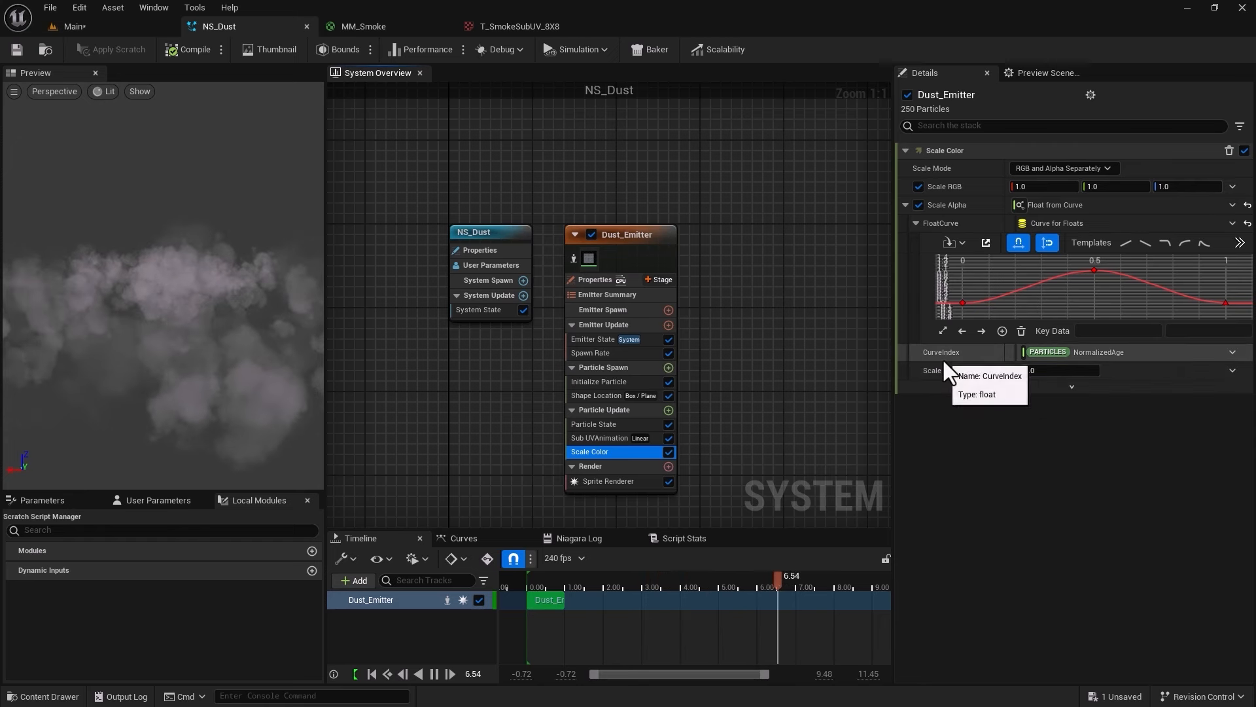
- Set the Scale Curve value of the Scale Alpha curve in Scale Color to 0.8
click(1037, 371)
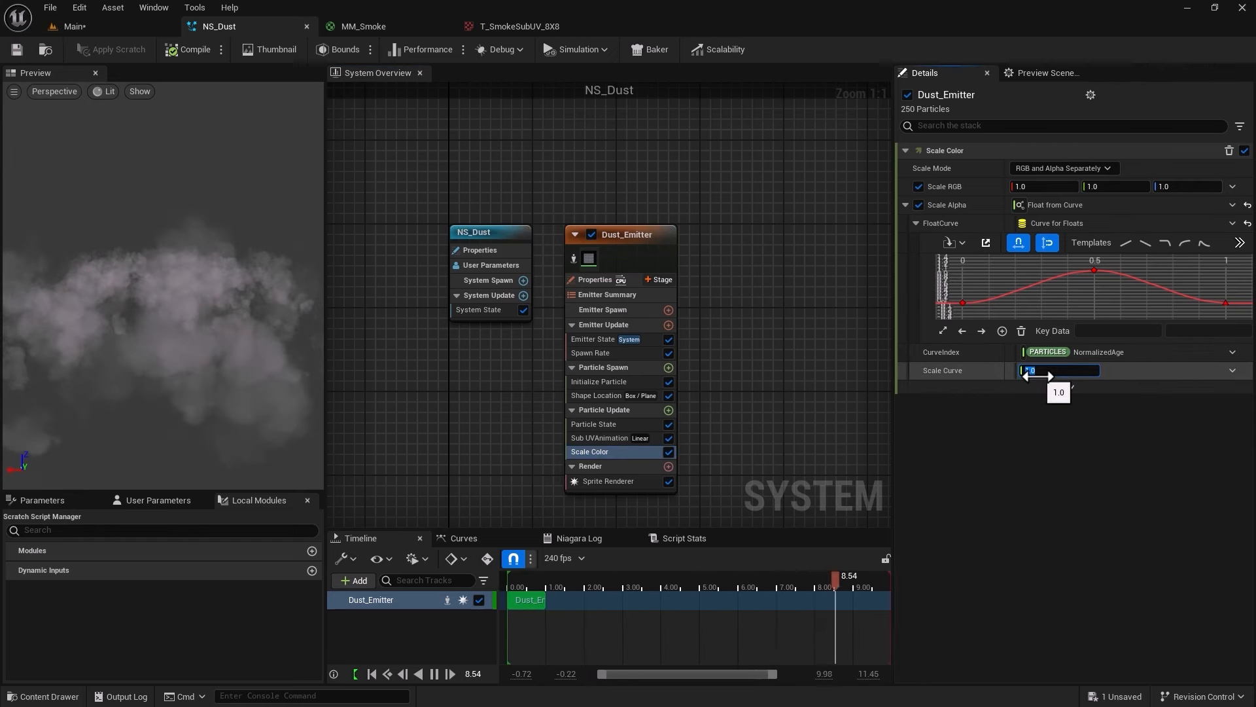
text(.8)
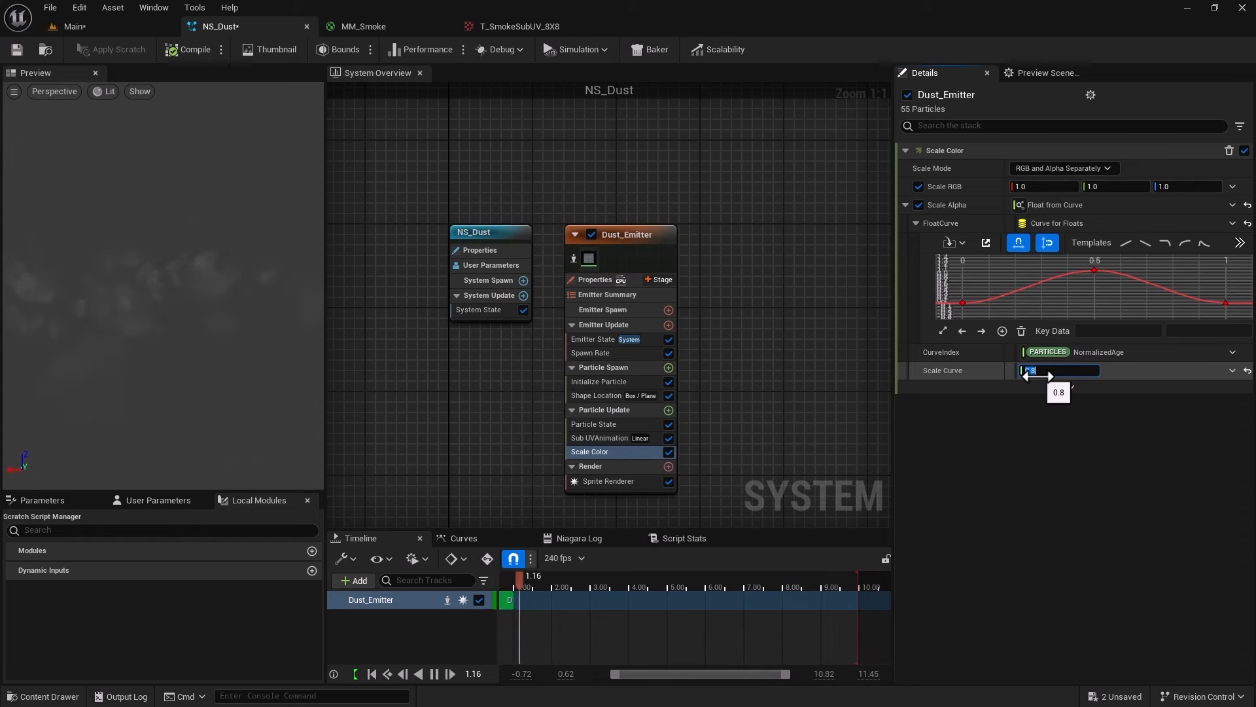
key(Return)
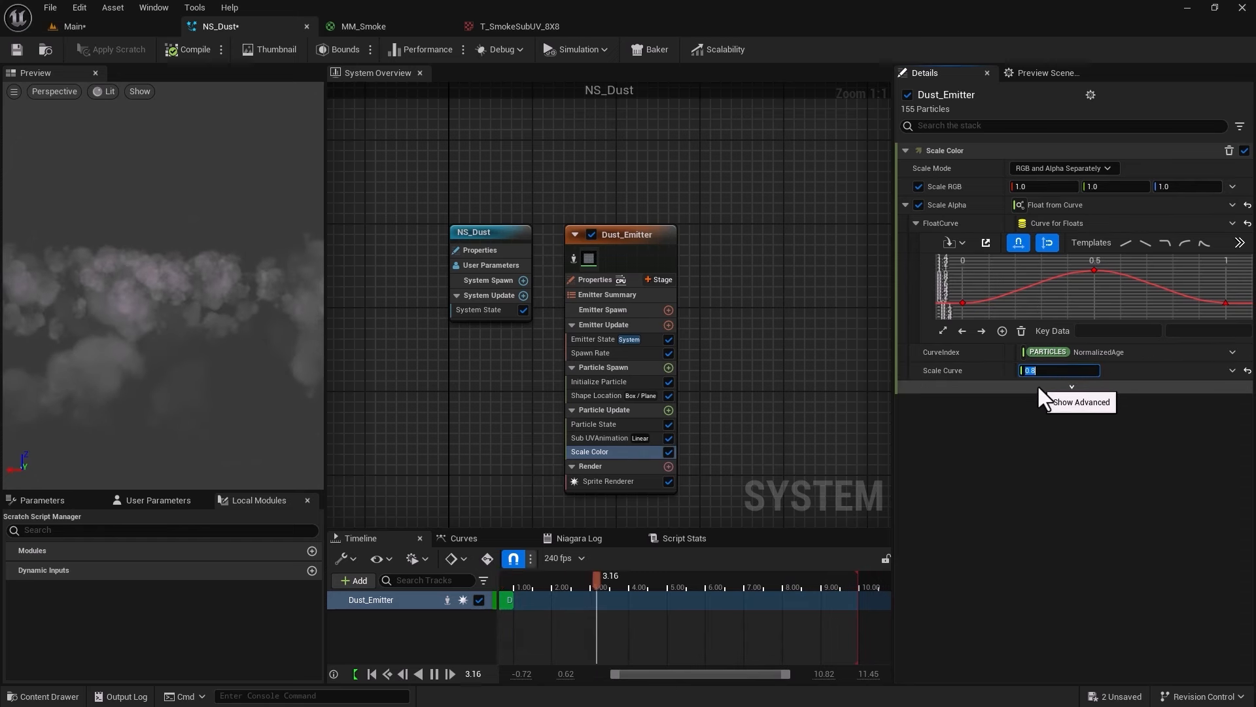
- Try a Scale Curve value of 5 on the Scale Alpha curve and restore it to 0.8
text(5)
key(Return)
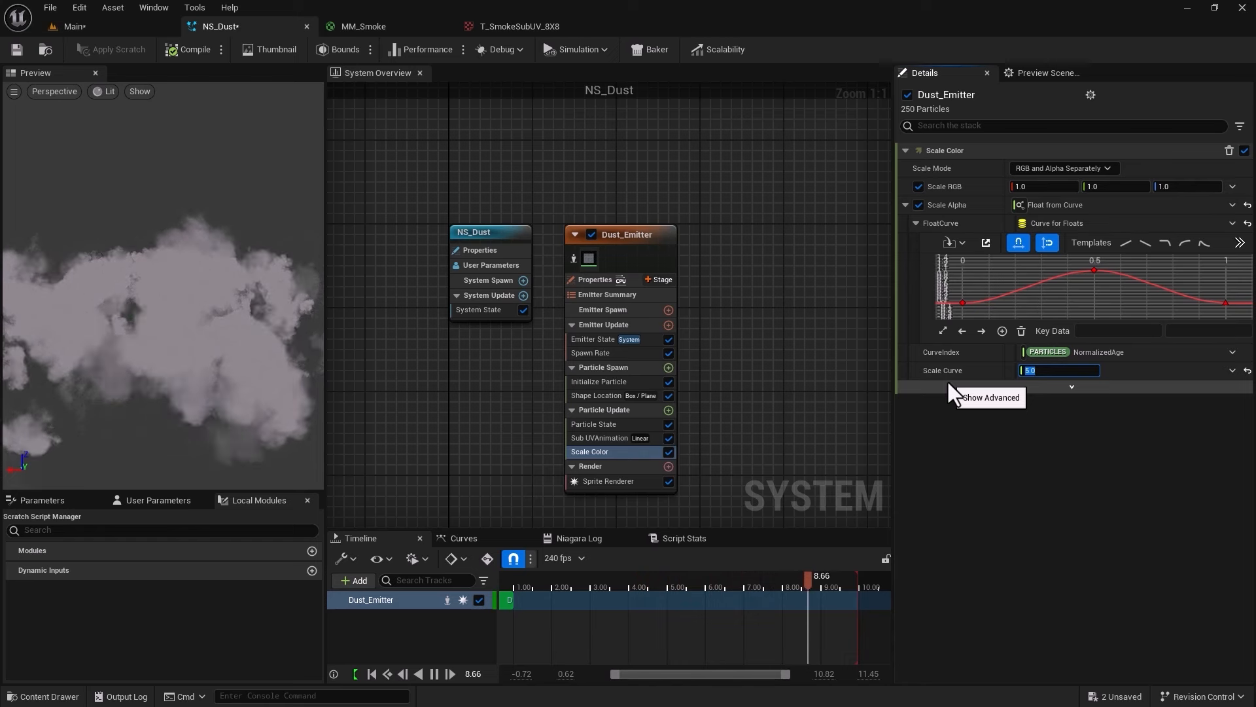
text(0.8)
key(Return)
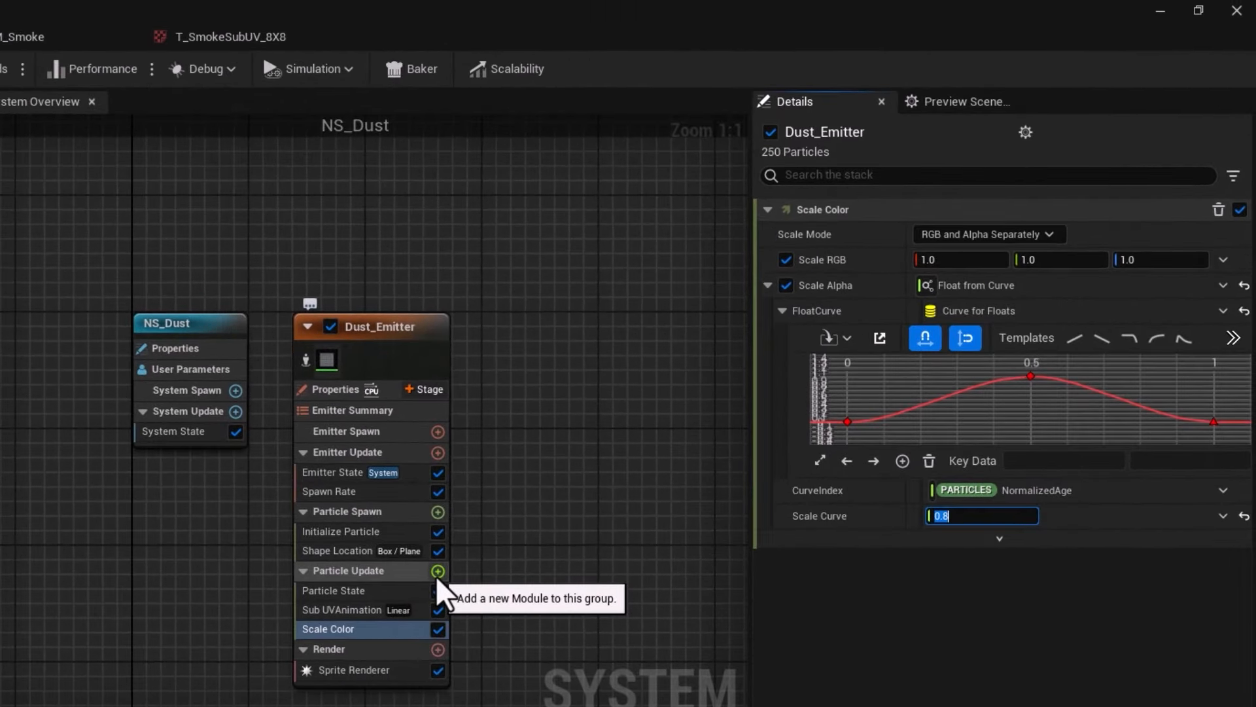
- Add a Solve Forces and Velocity module to Dust_Emitter's Particle Update
click(437, 573)
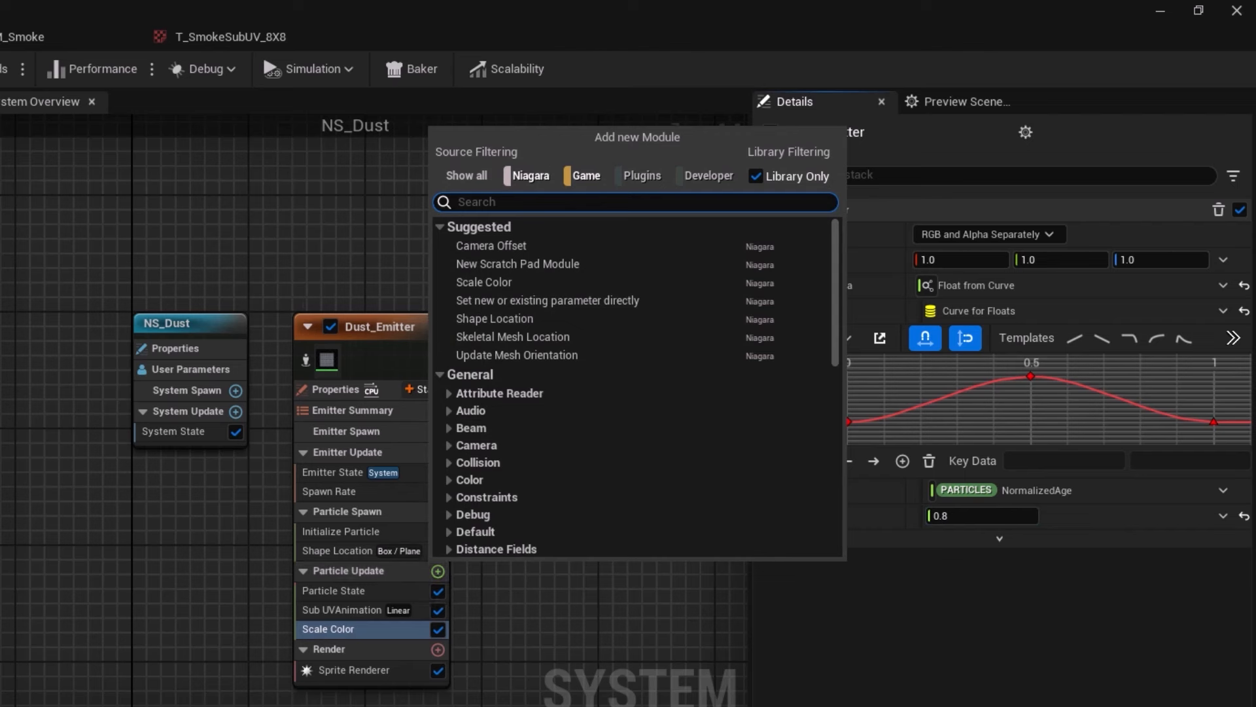
text(add solve)
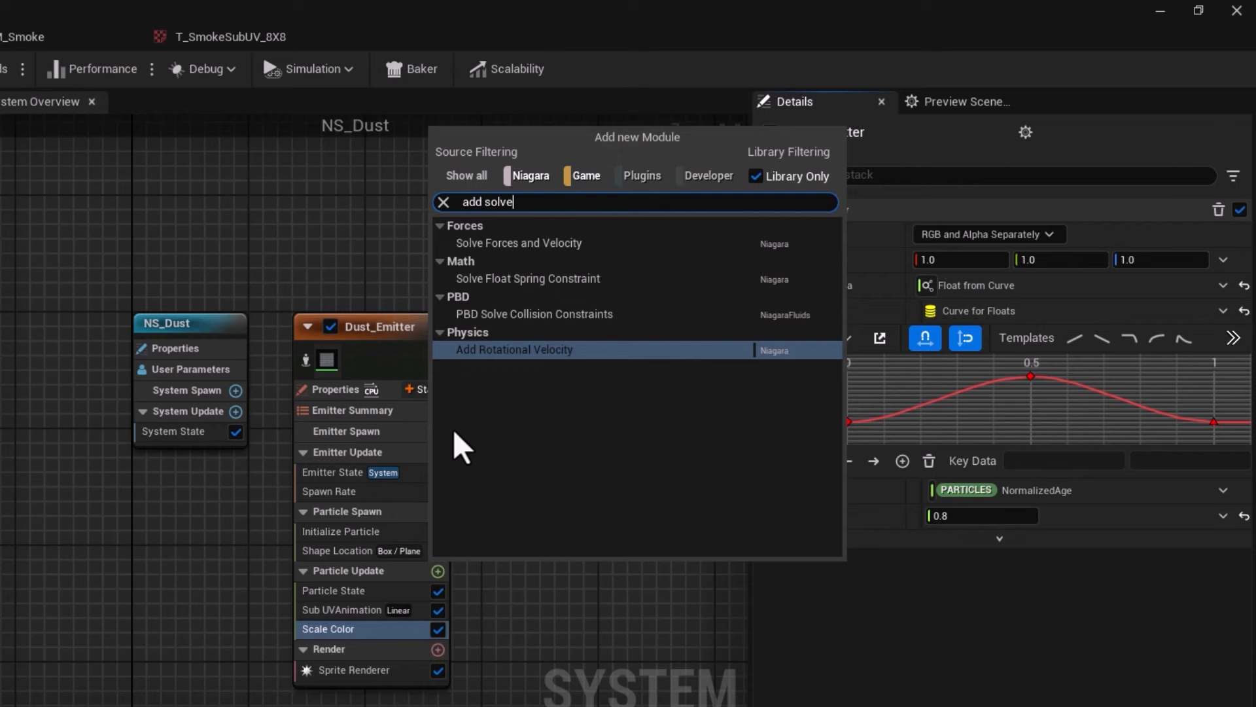
click(485, 247)
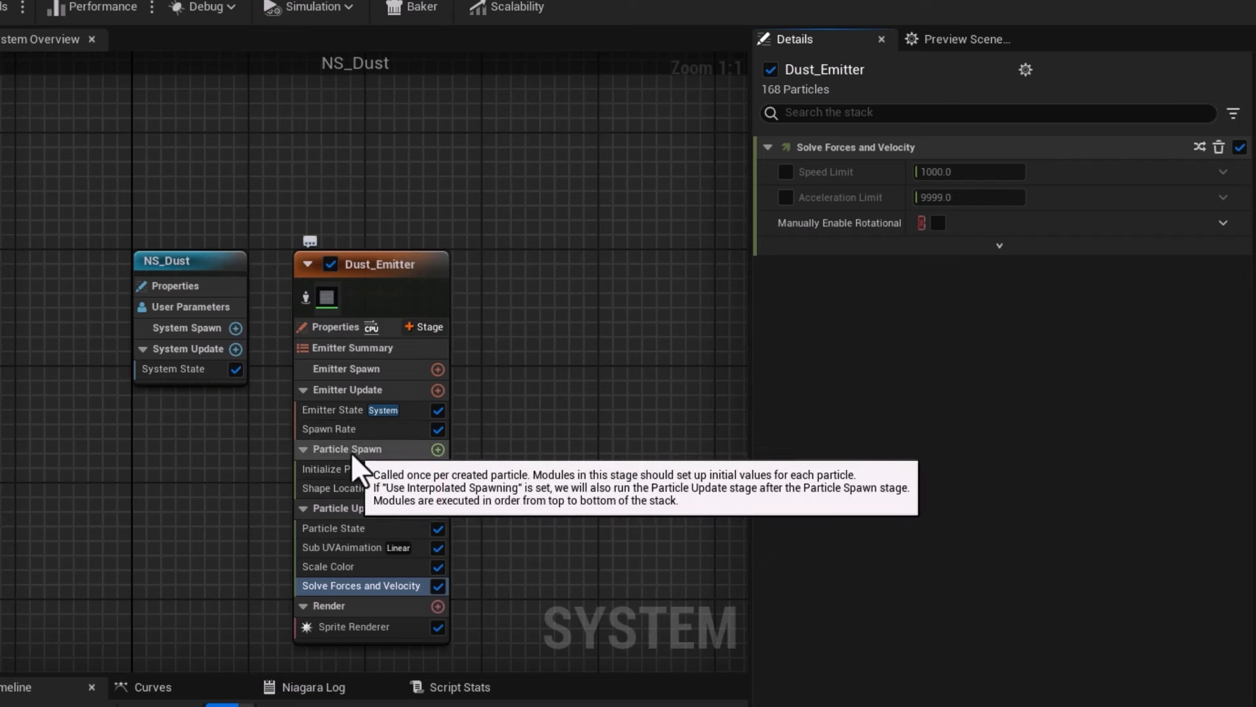
- Add an Add Velocity module to Dust_Emitter's Particle Spawn and compile NS_Dust
click(438, 450)
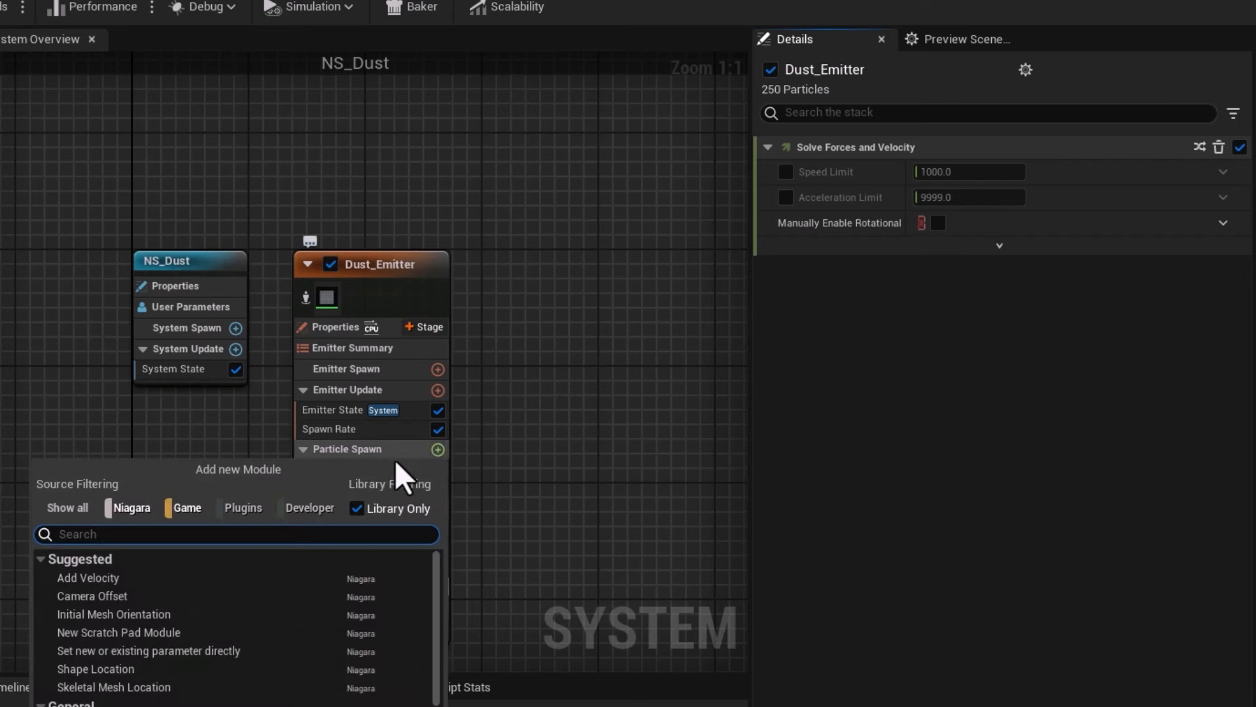
text(vo)
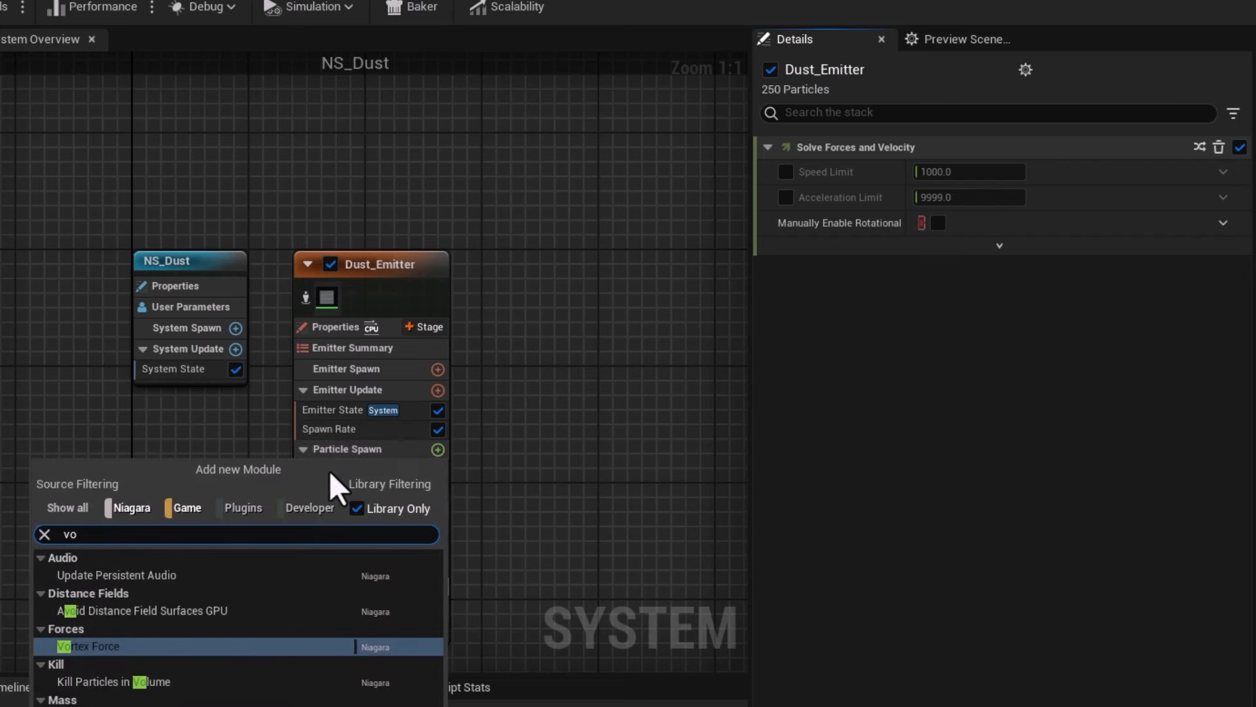
key(BackSpace)
text(eloc)
click(96, 580)
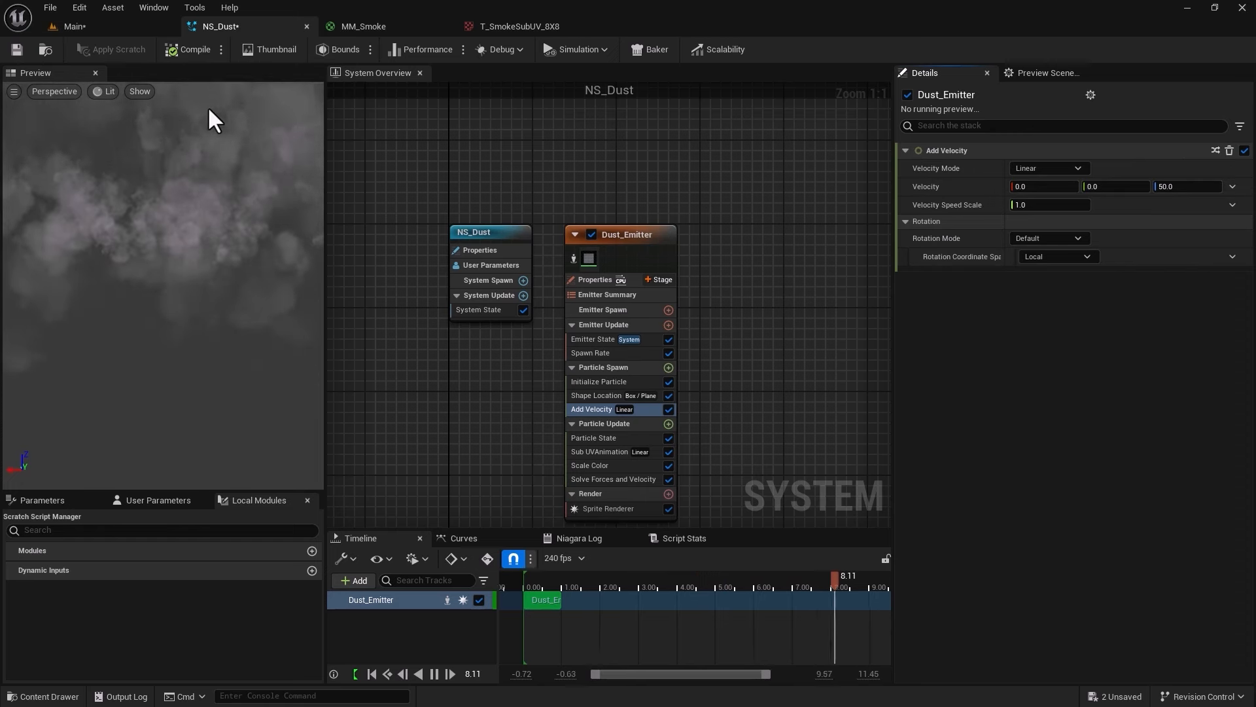
click(190, 49)
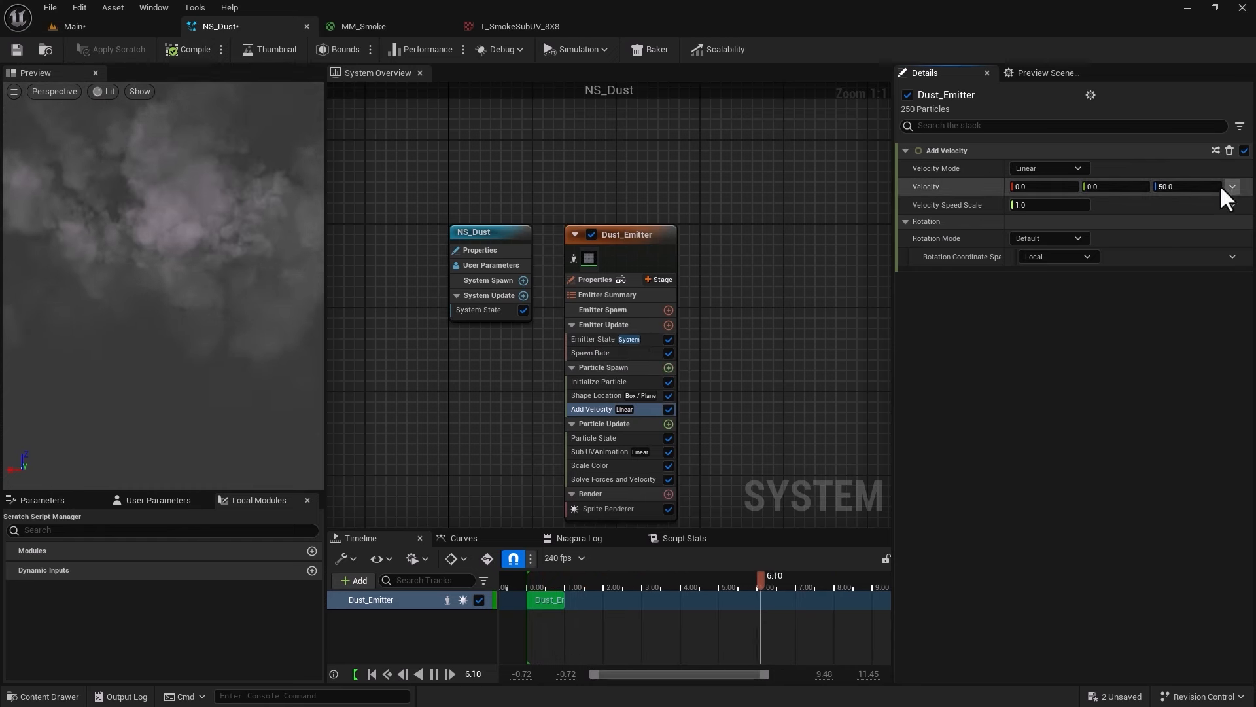
- Set the linear velocity of Add Velocity to 15 in X and 0 in Z
click(1187, 188)
text(0)
key(Return)
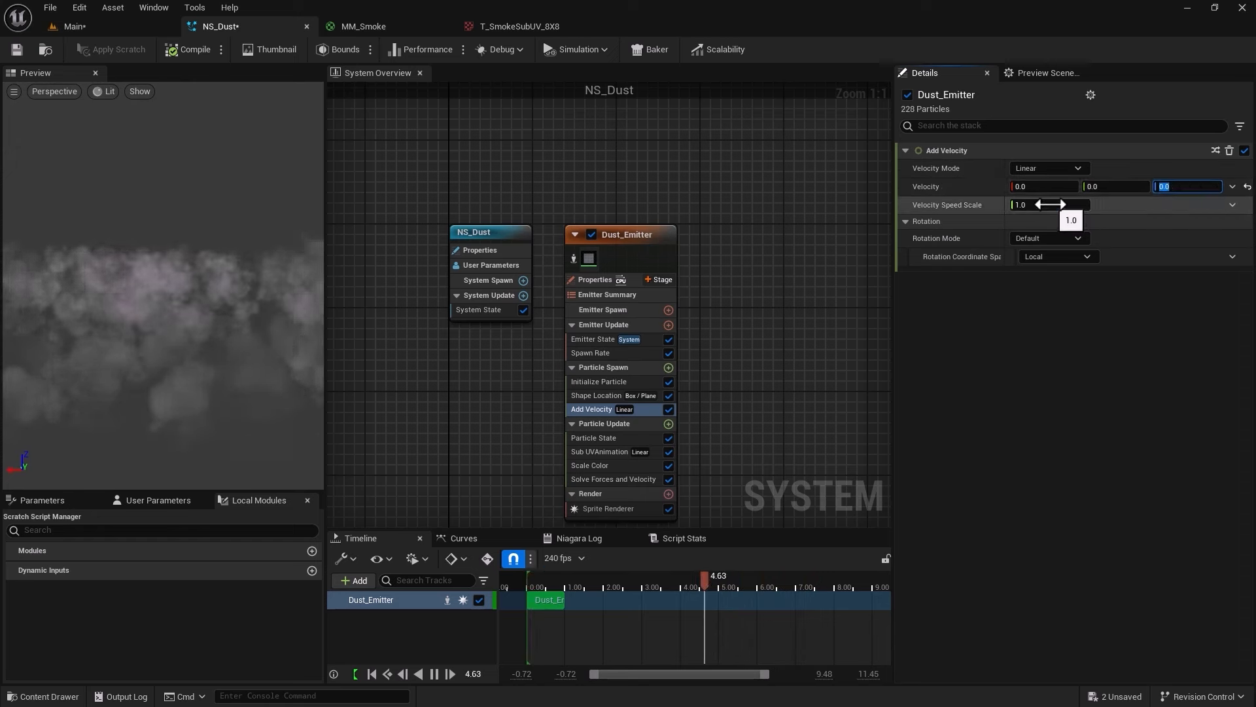
click(1029, 187)
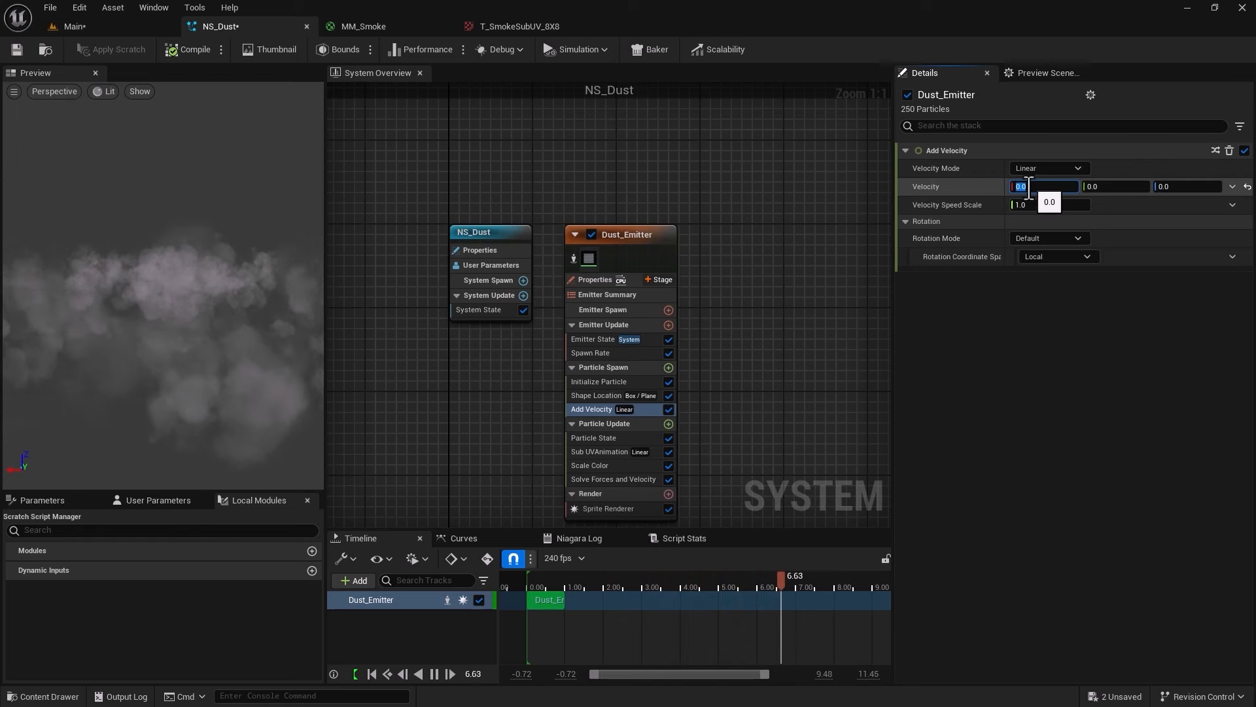
text(15)
key(Return)
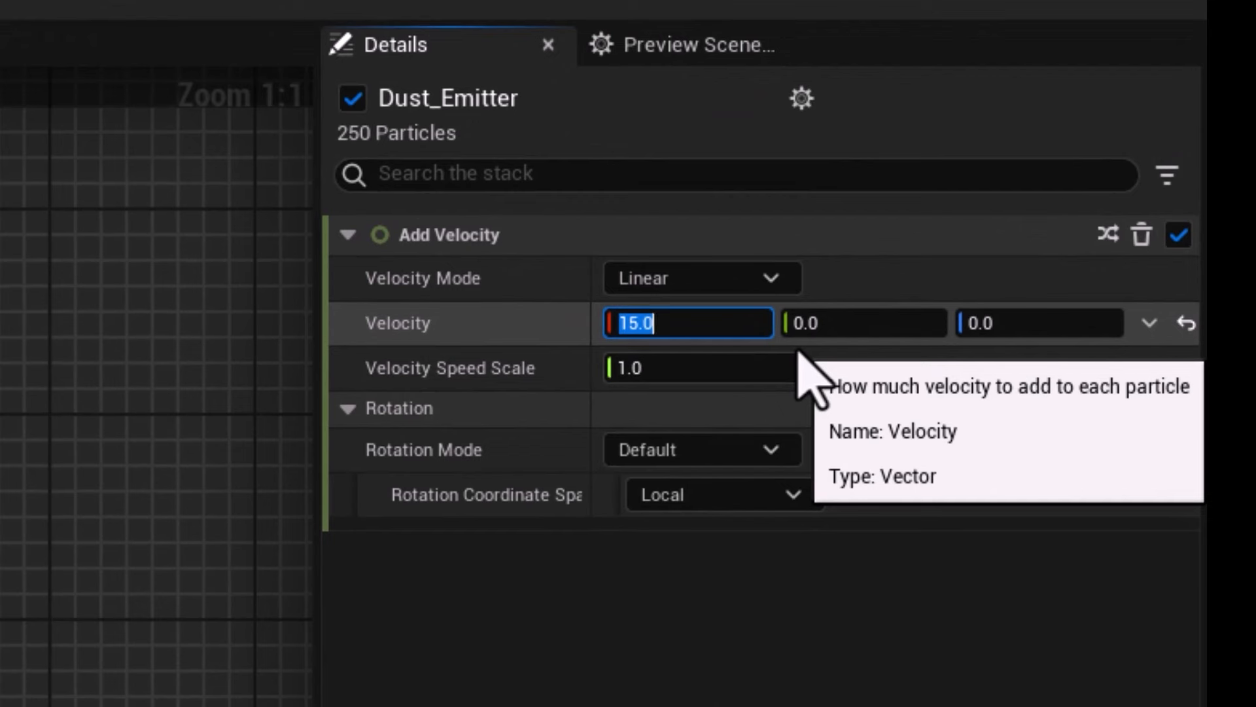
- Drive Add Velocity's Velocity with a Random Range Vector and set its maximum X to 15
click(1148, 333)
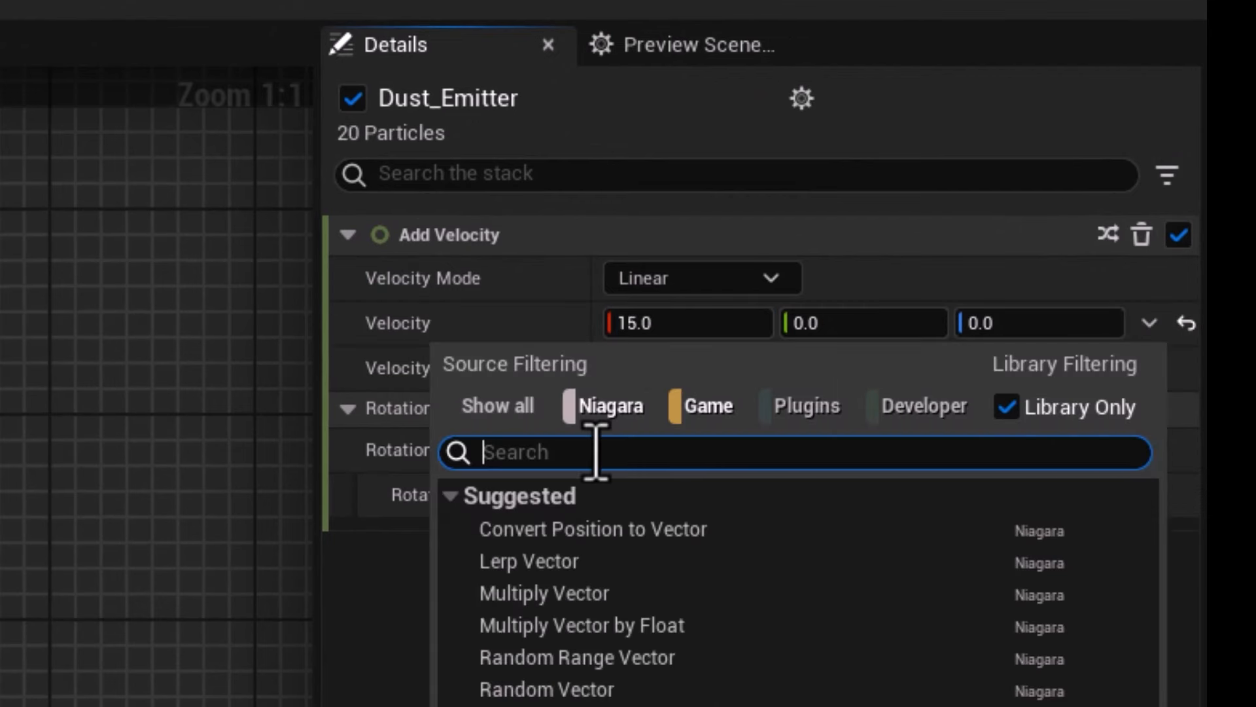
text(random)
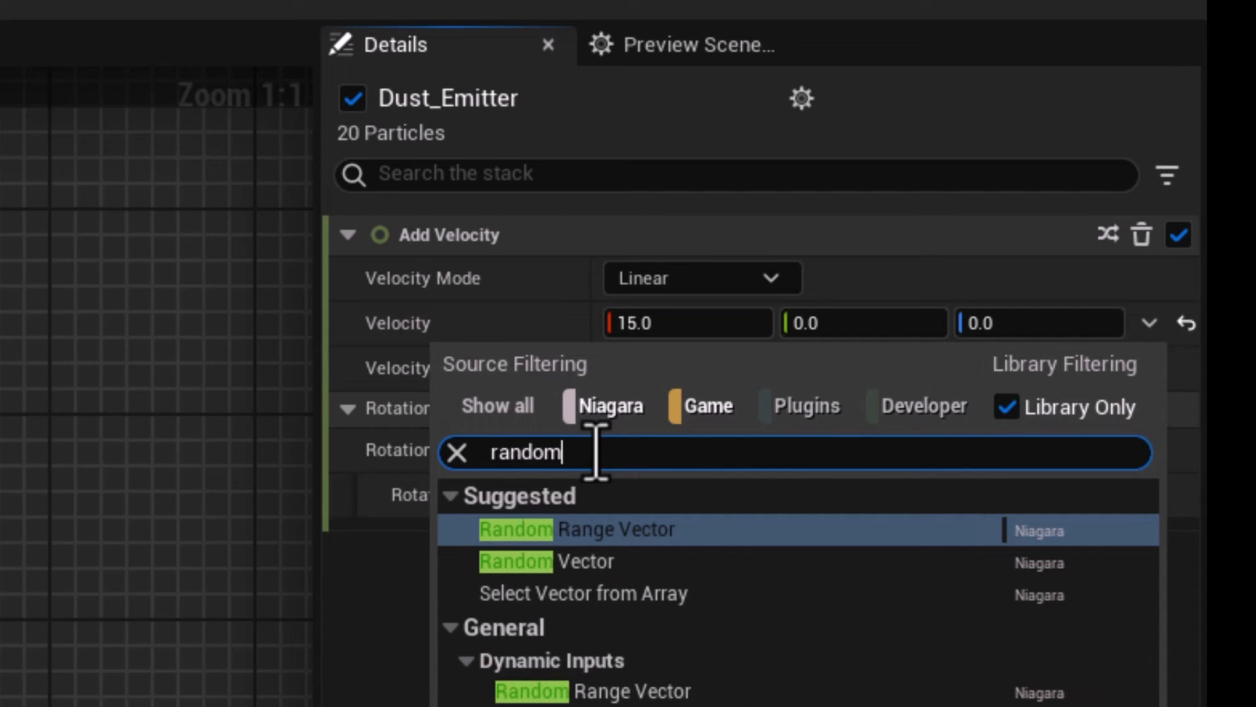
click(605, 532)
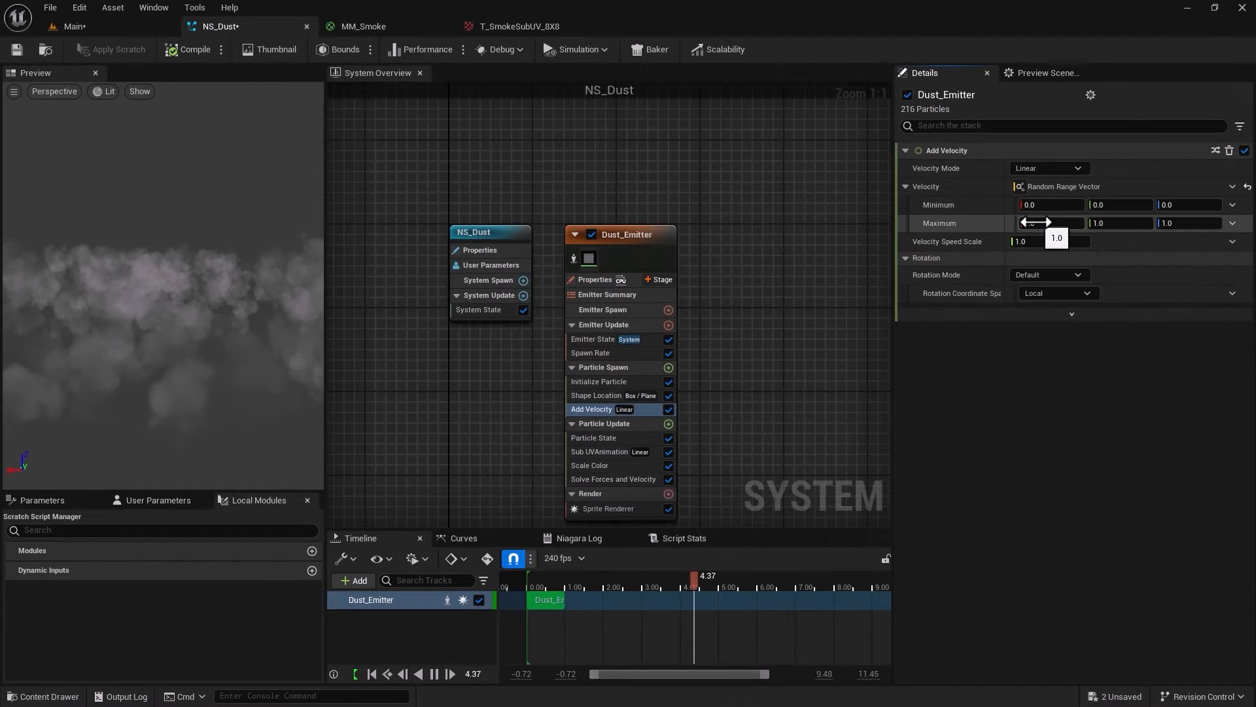
drag(1040, 225, 1040, 225)
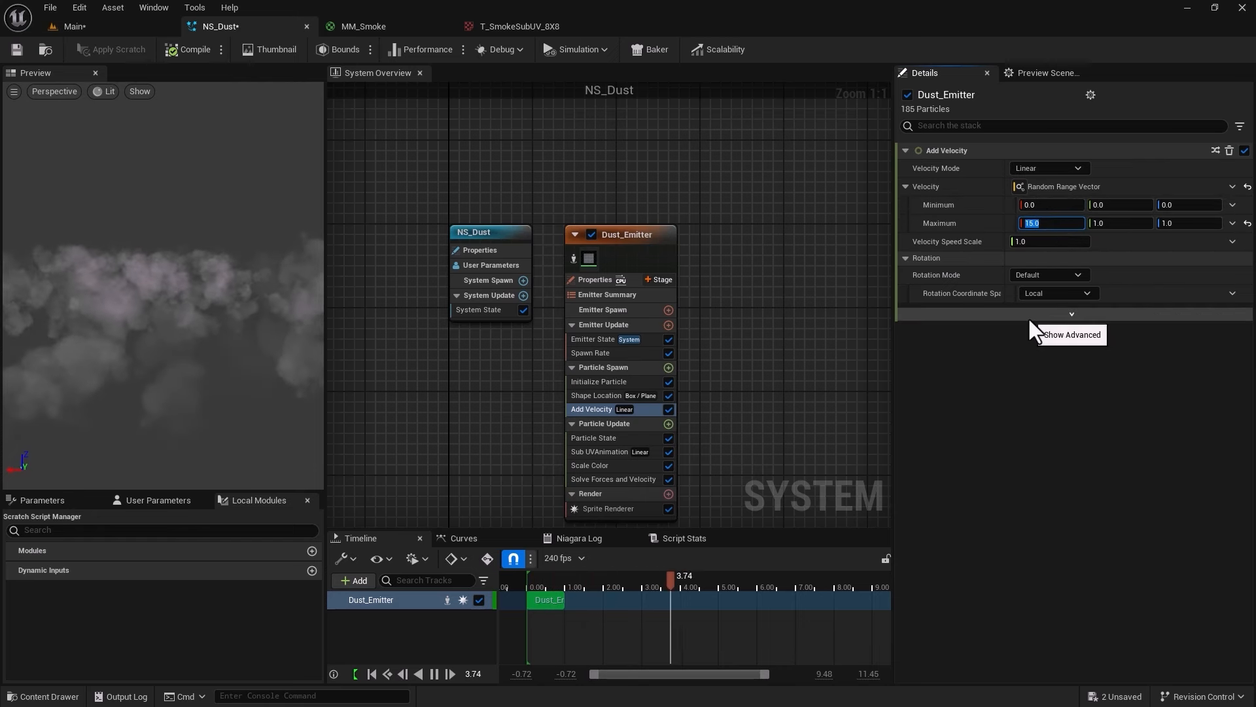
- Move the Dust_Emitter node slightly up and add a Curl Noise Force module to its Particle Update
drag(625, 234, 618, 199)
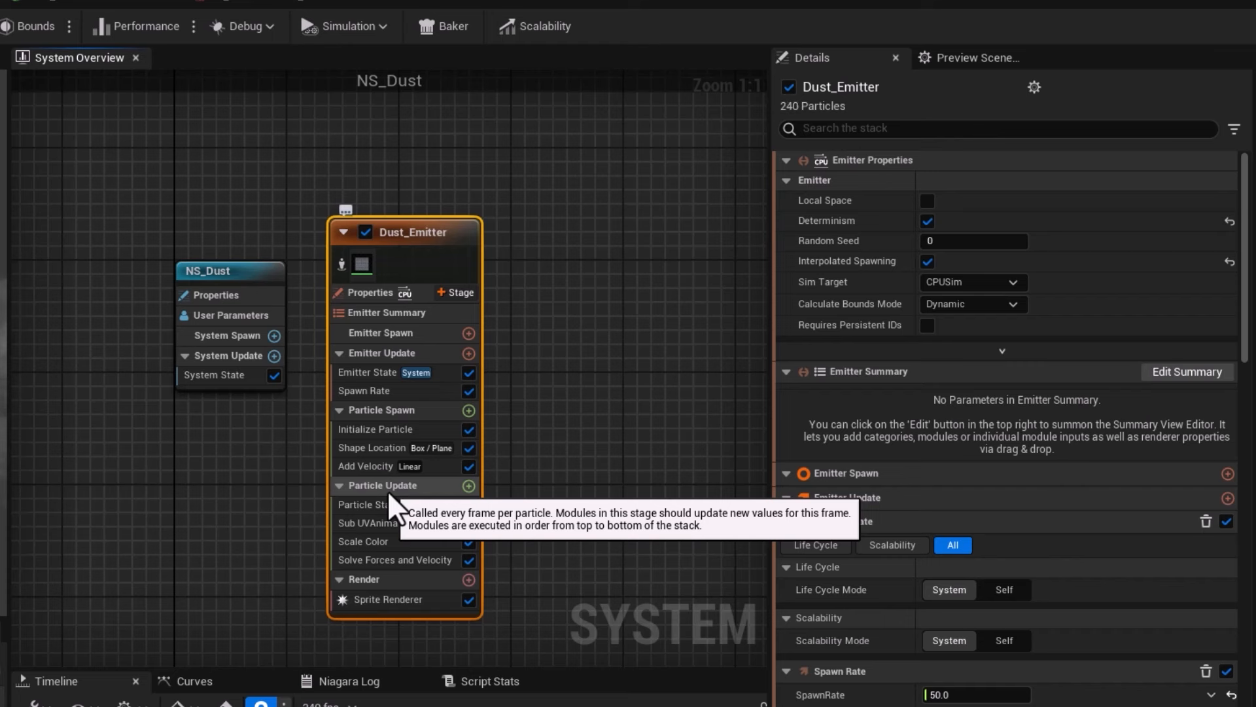
click(469, 485)
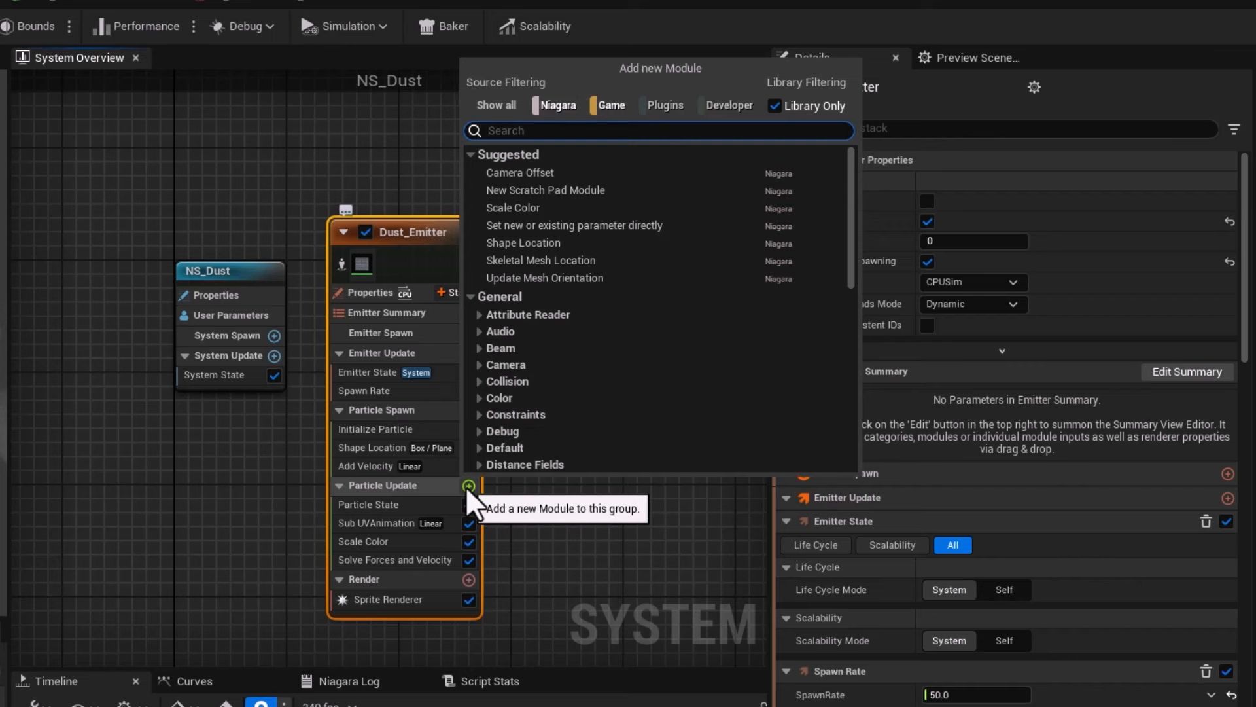
text(curl)
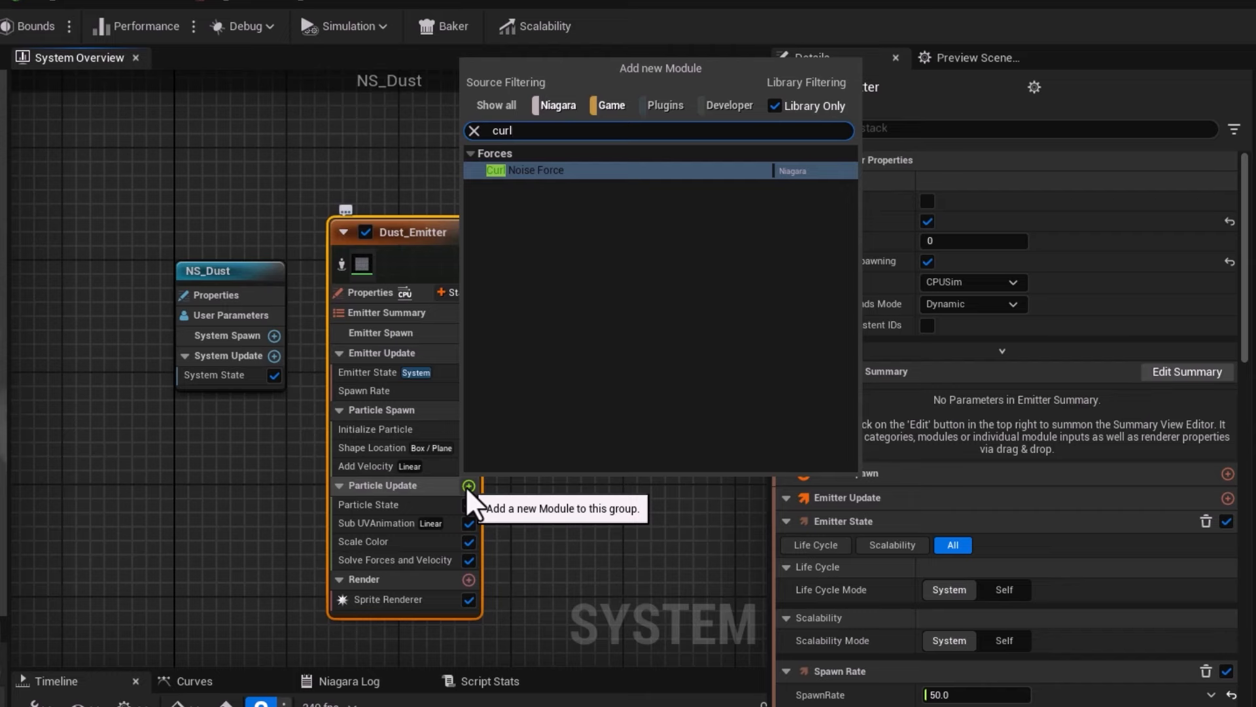
key(Return)
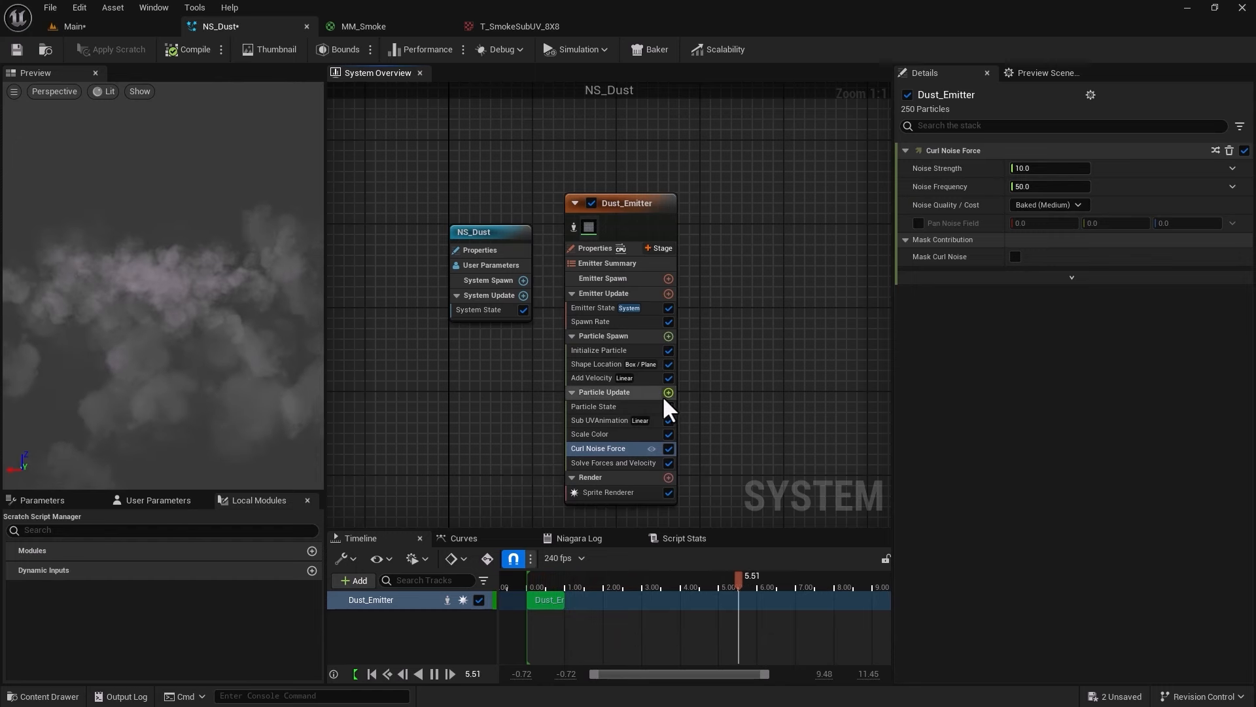
- Add a Drag module to Dust_Emitter's Particle Update
click(668, 392)
text(drag)
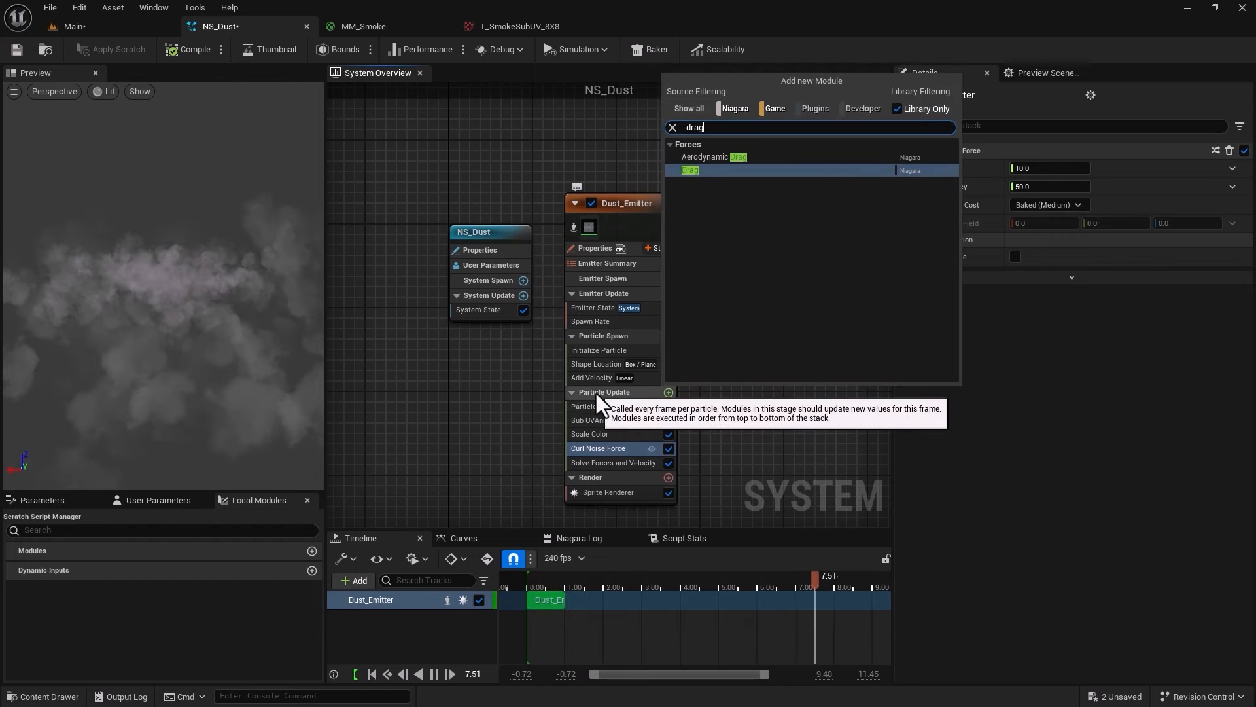
key(Return)
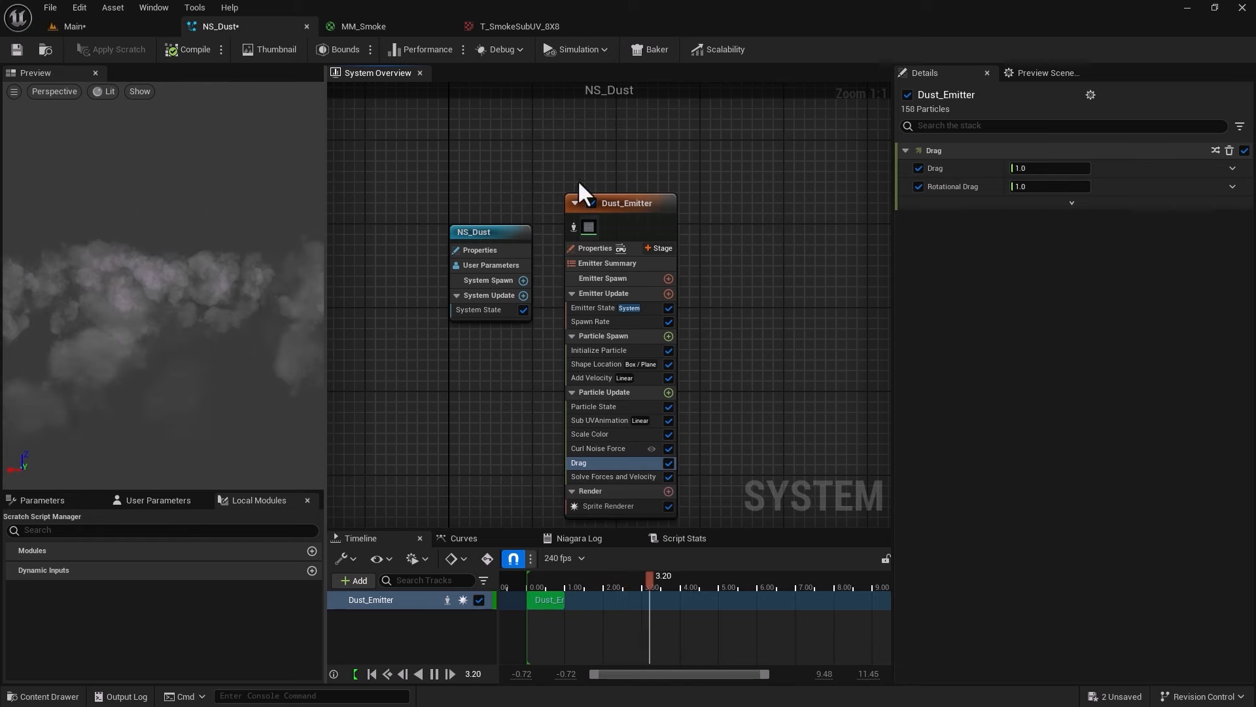
- Set the Drag value of the Drag module to 0.7 and save NS_Dust
click(1024, 168)
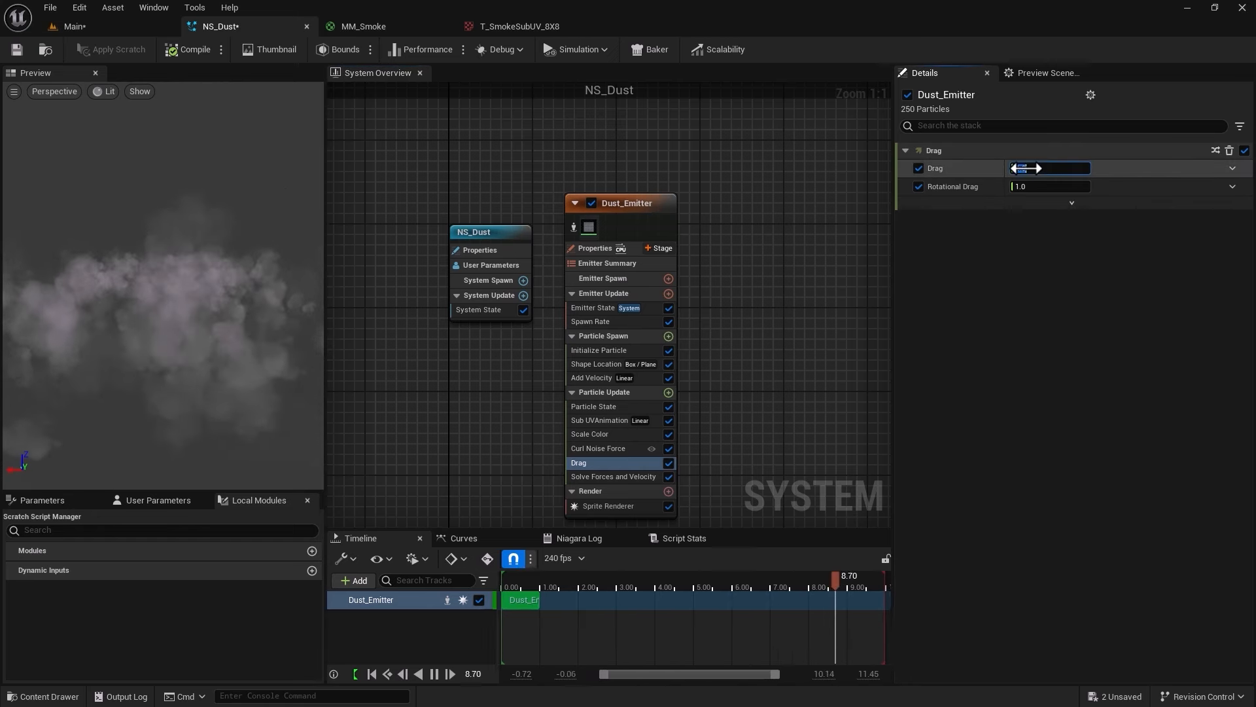
text(.8)
key(Return)
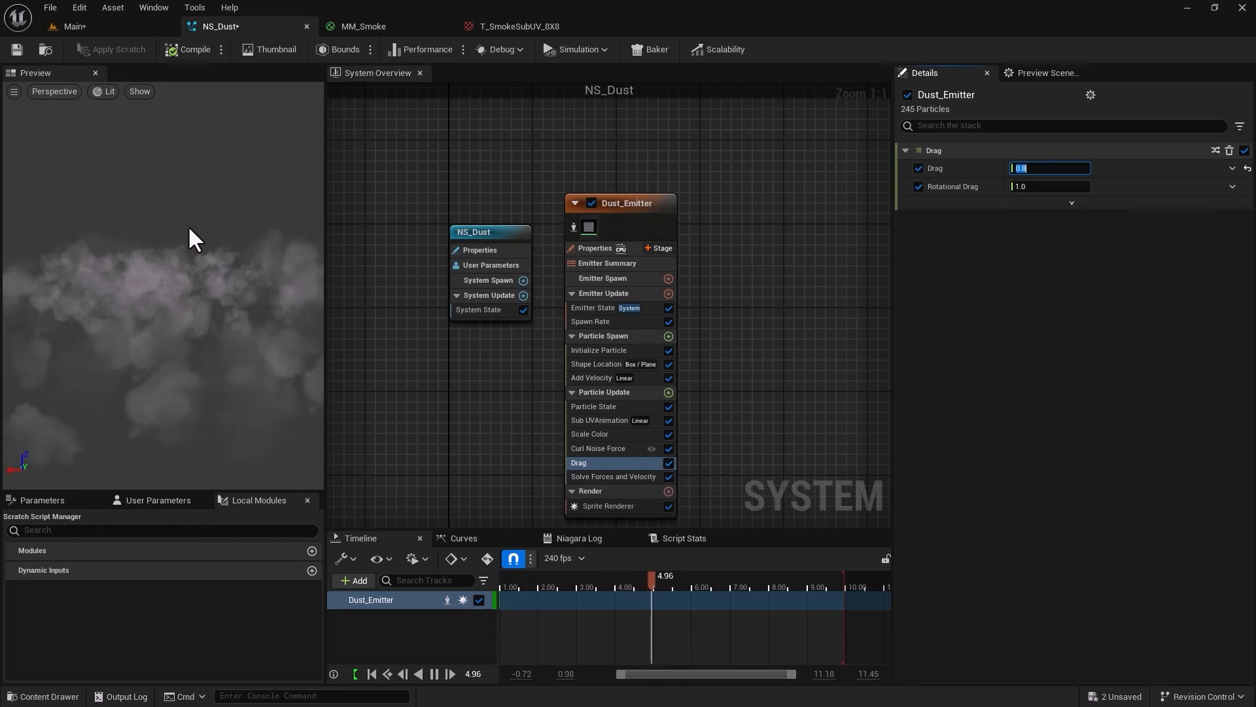
text(.7)
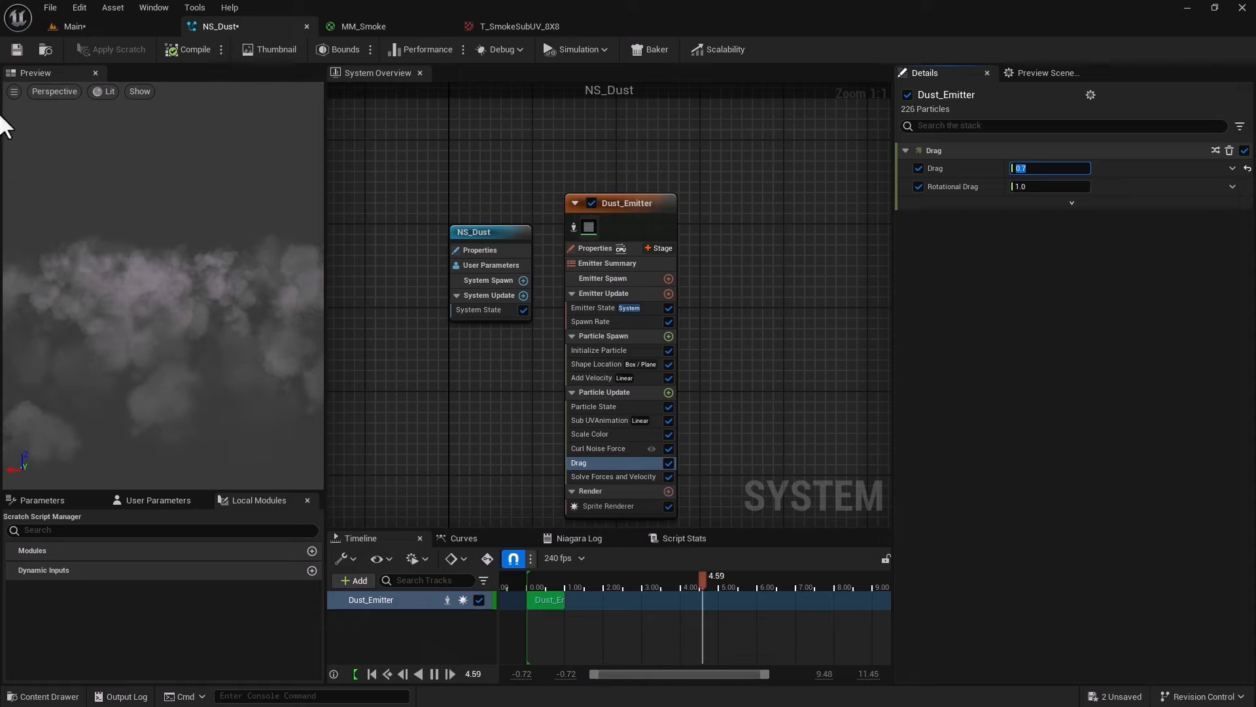
key(ctrl+s)
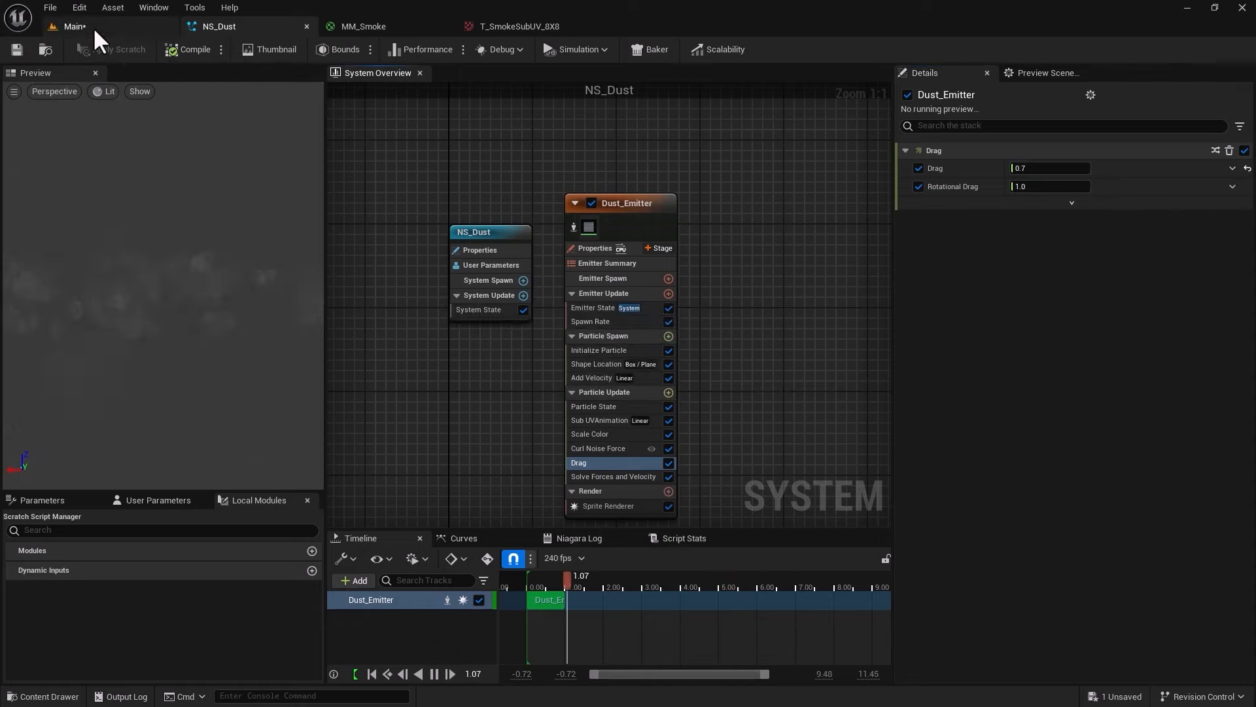
- Inspect the drifting dust over the floor in the Main level and return to NS_Dust
click(93, 27)
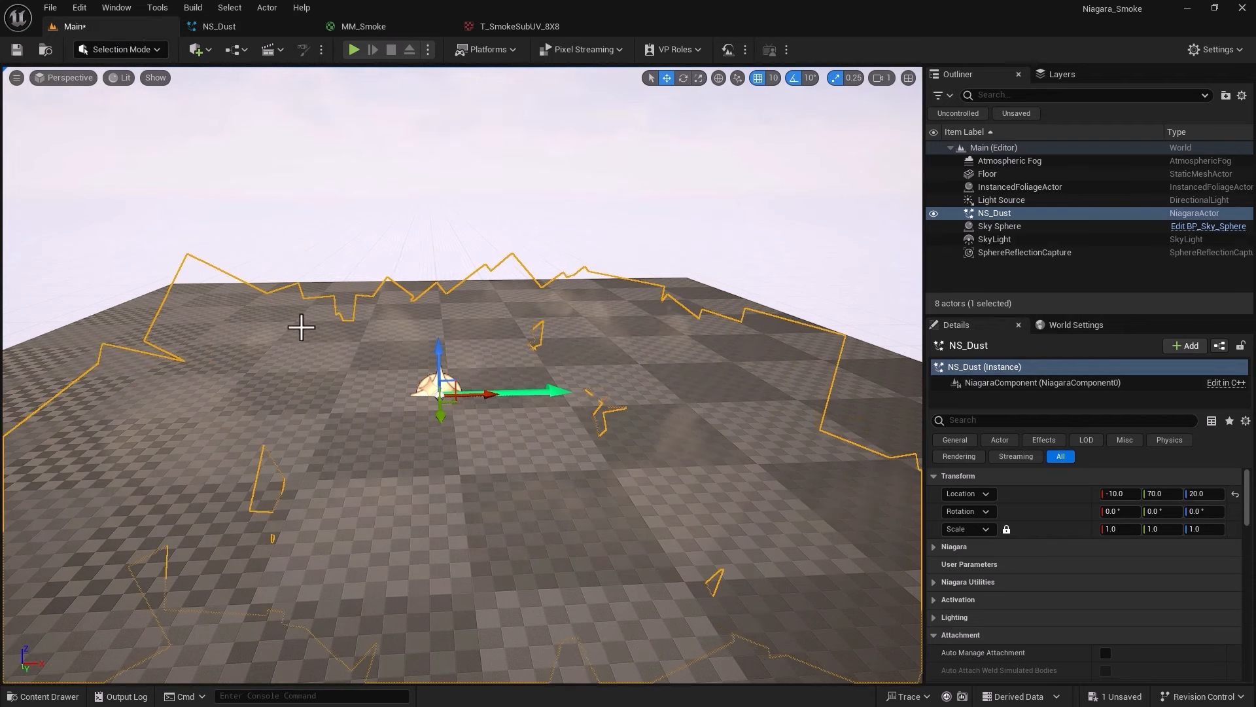
alt+drag(299, 399, 270, 435)
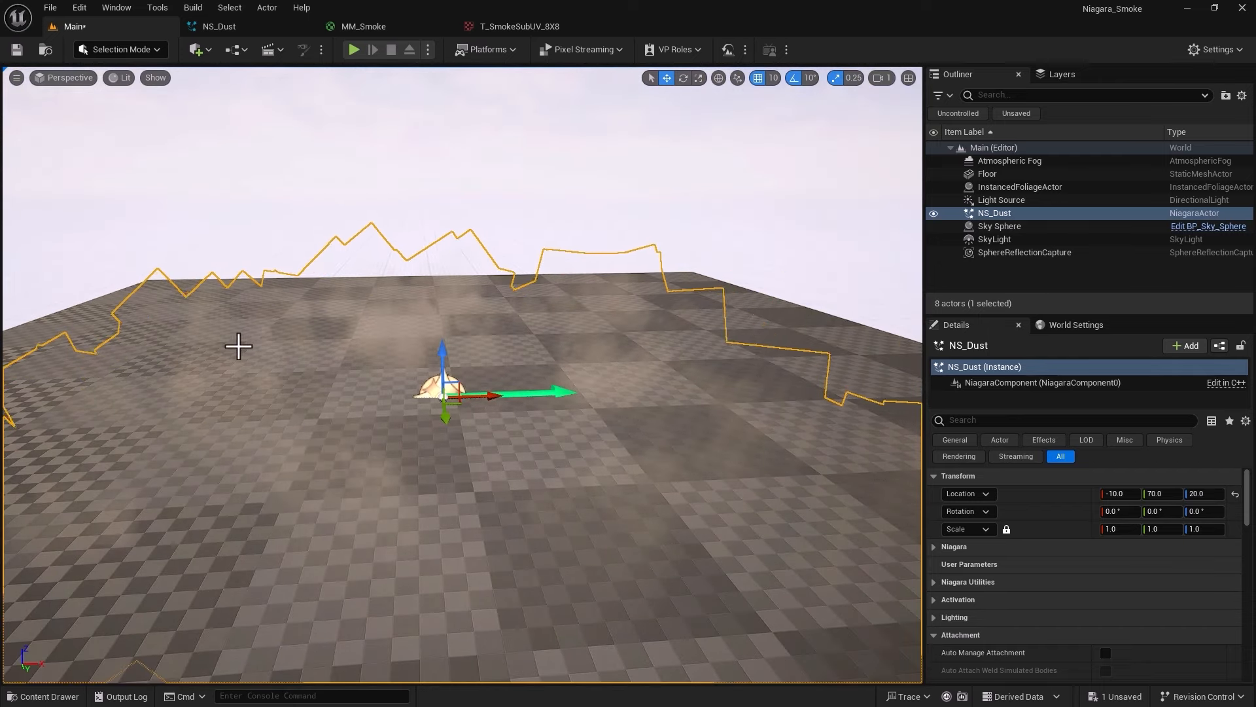
click(273, 26)
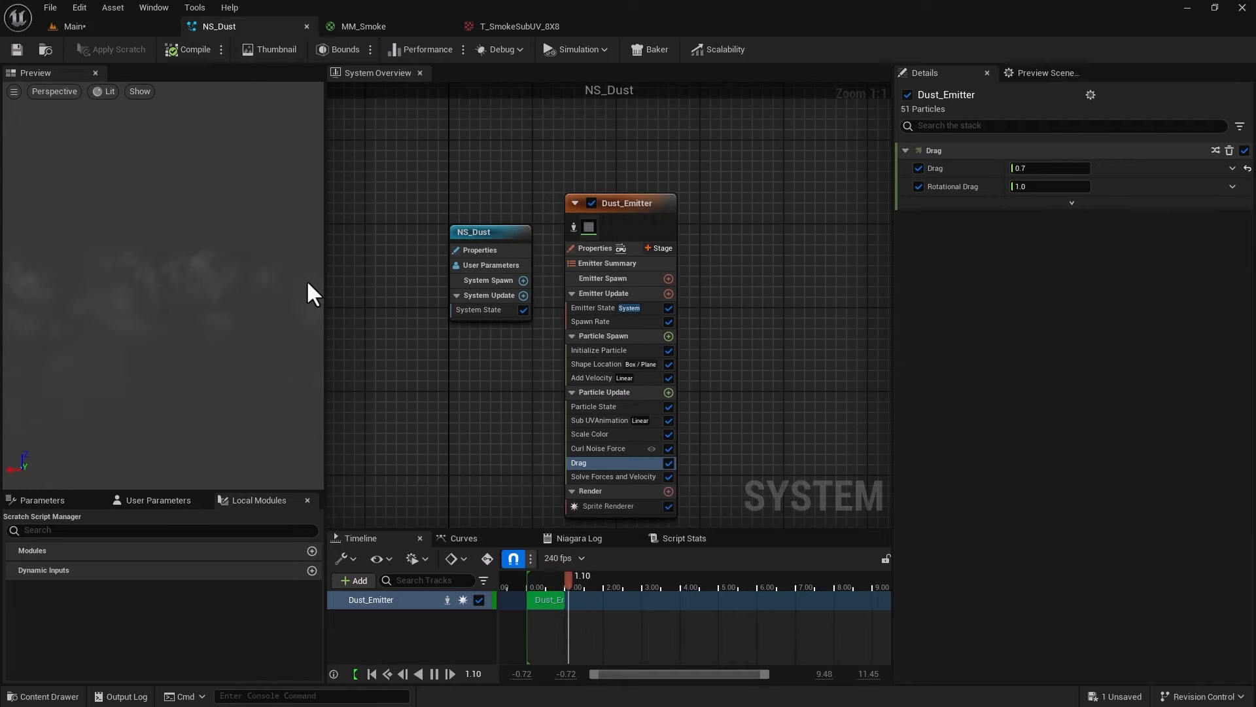
- Set the alpha of the particle color in Dust_Emitter's Initialize Particle module to 1
click(619, 204)
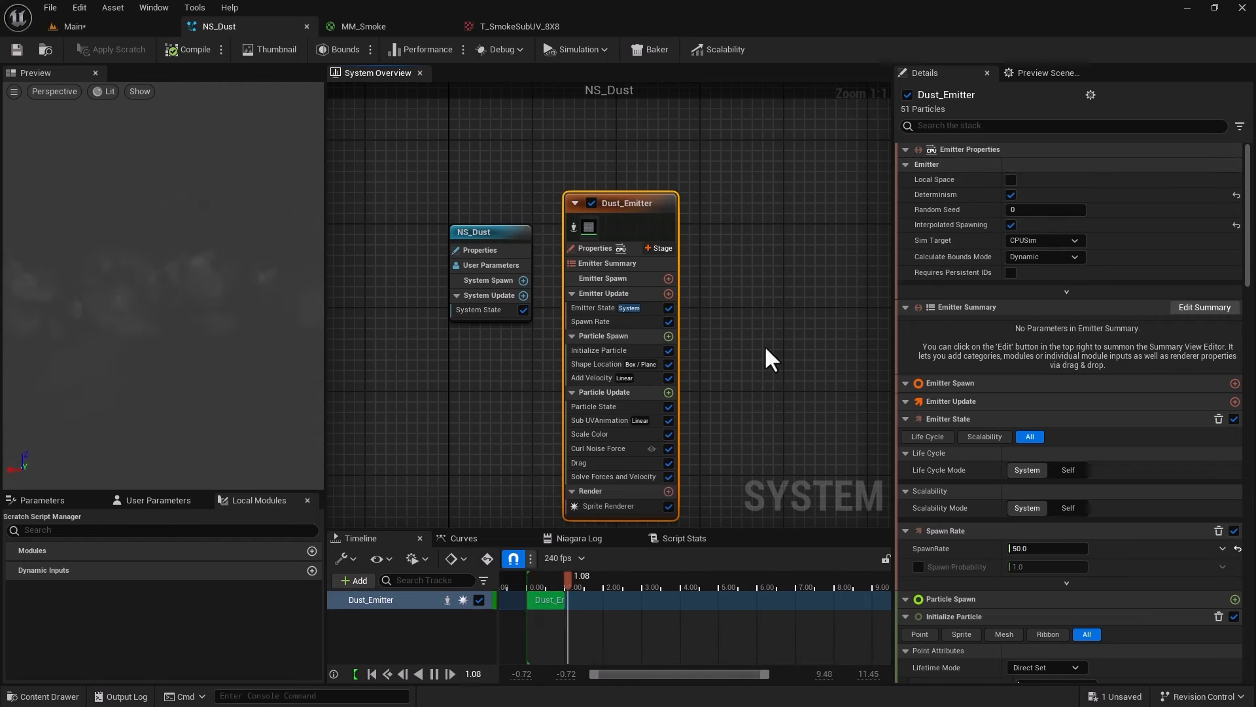
click(608, 351)
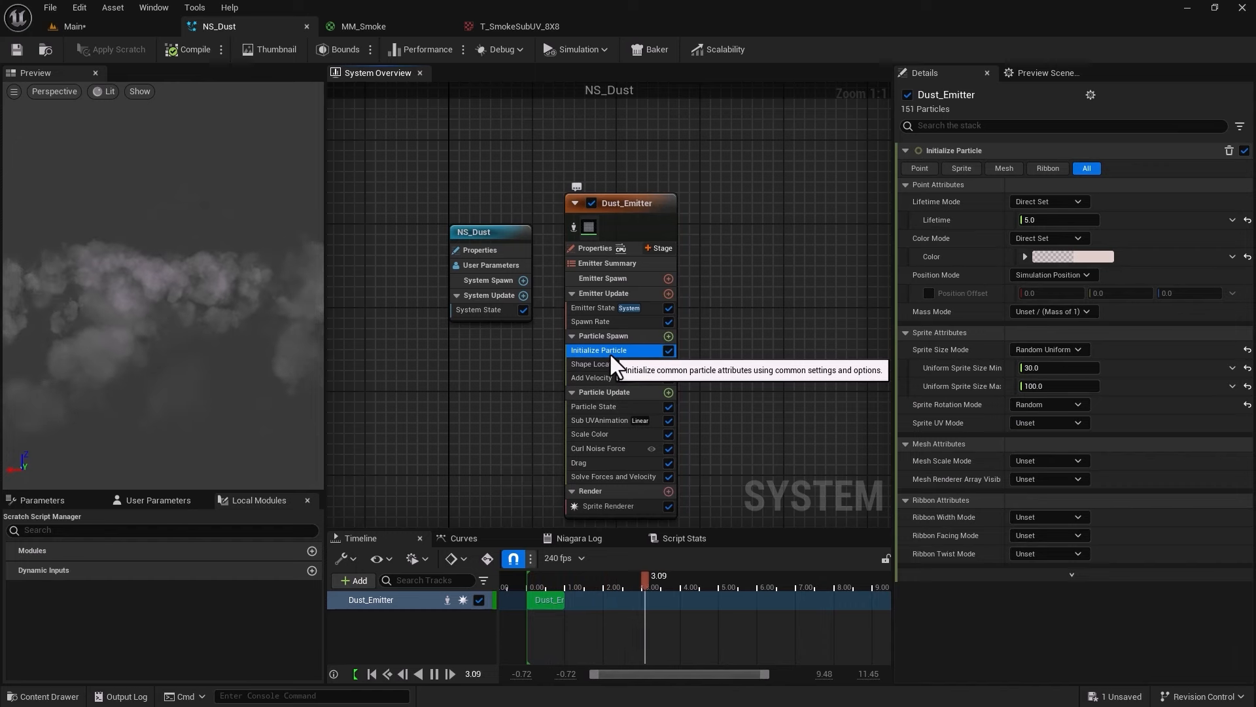
click(1025, 256)
click(1068, 319)
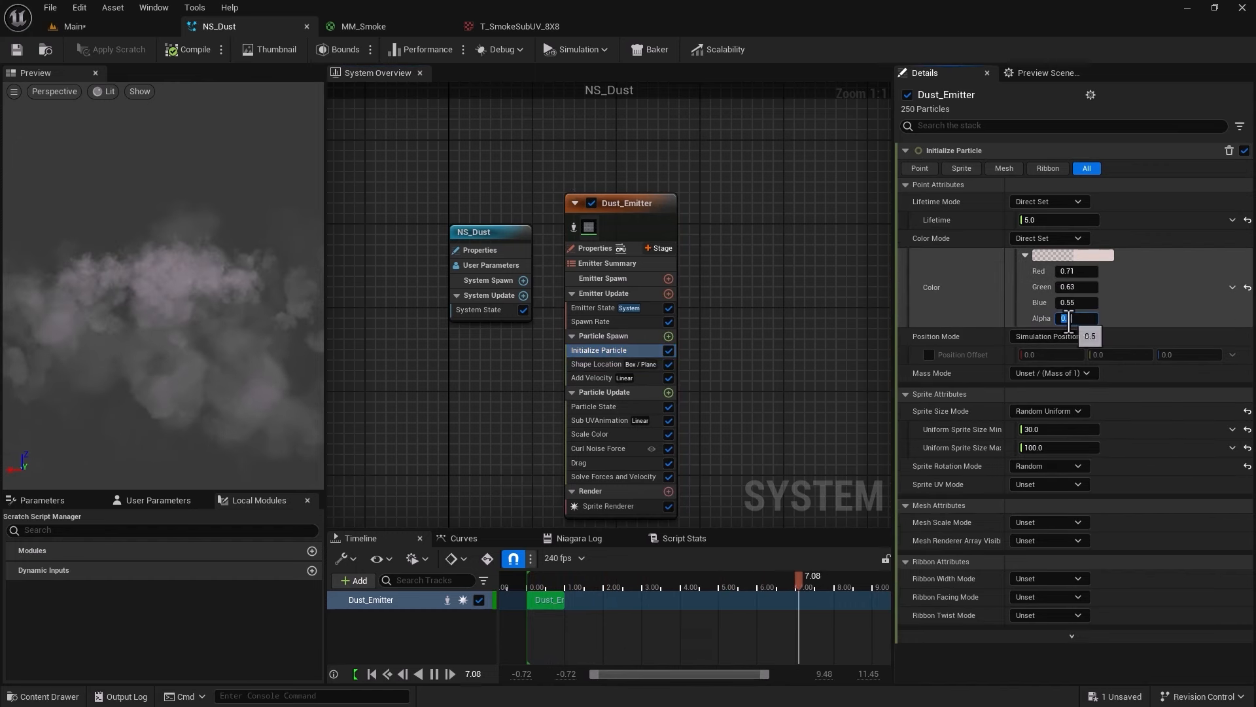
text(1)
key(Return)
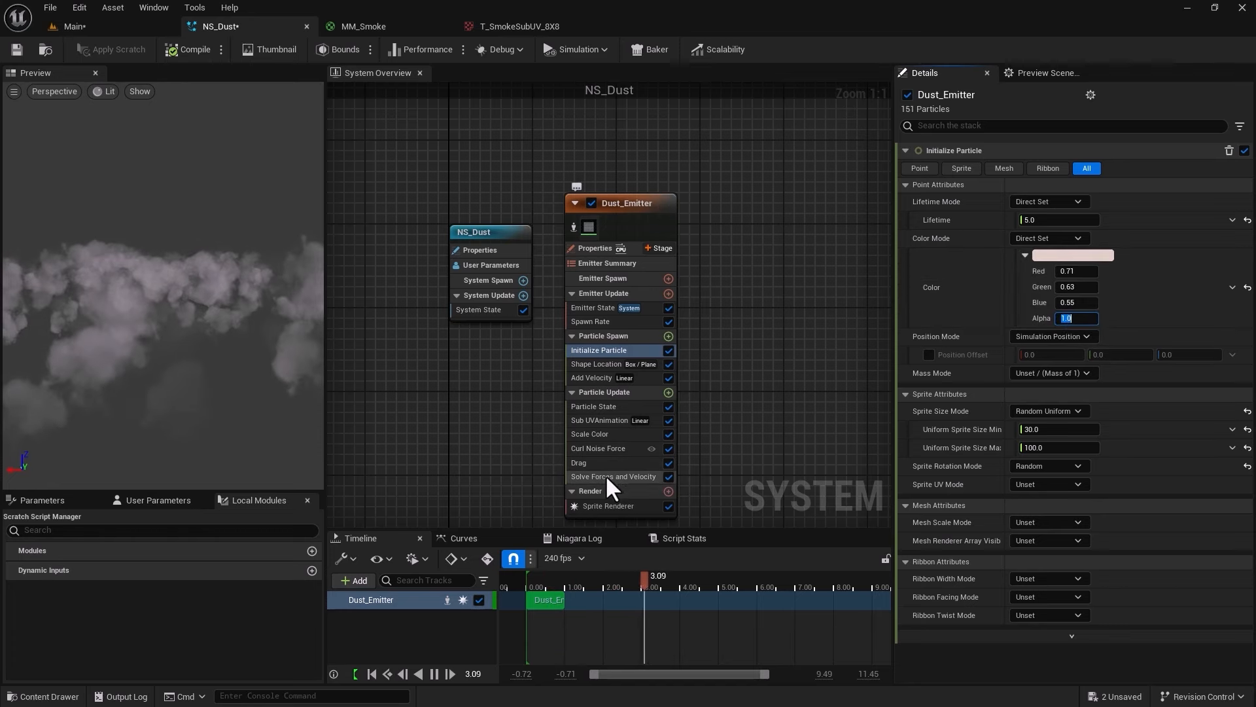
- Set the Scale Curve value of the Scale Color module's alpha curve to 5
click(598, 437)
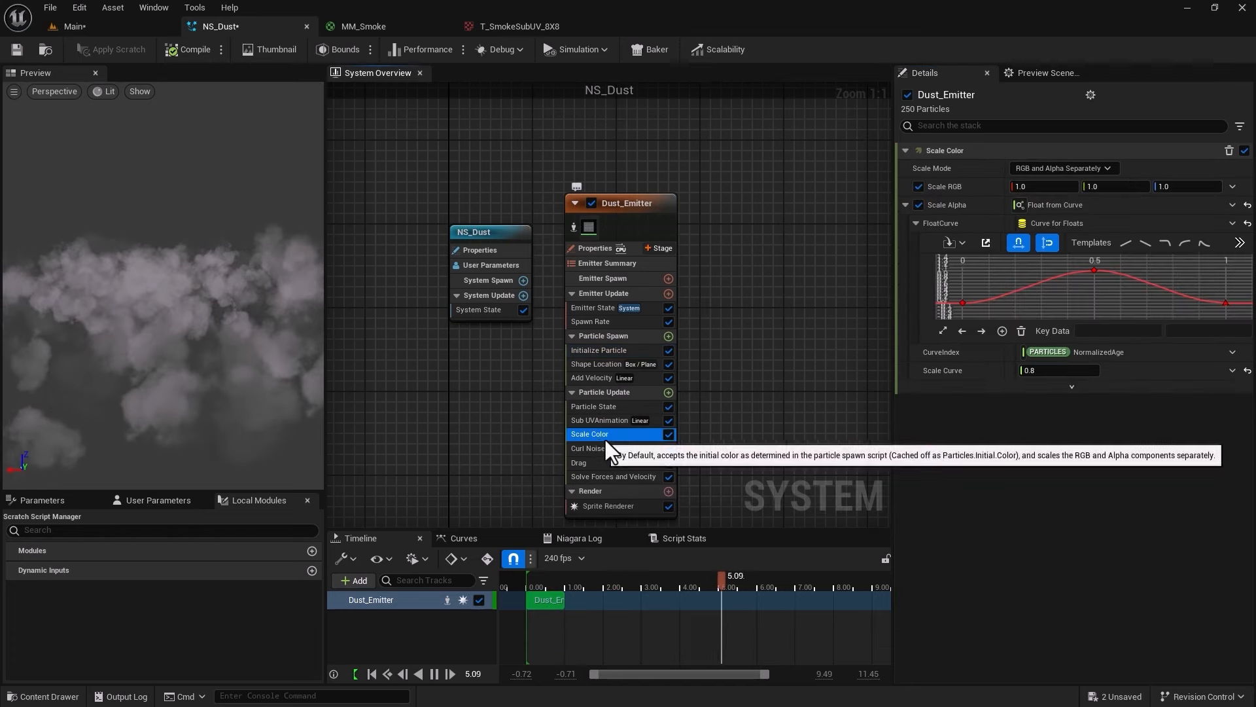
text(5)
key(Return)
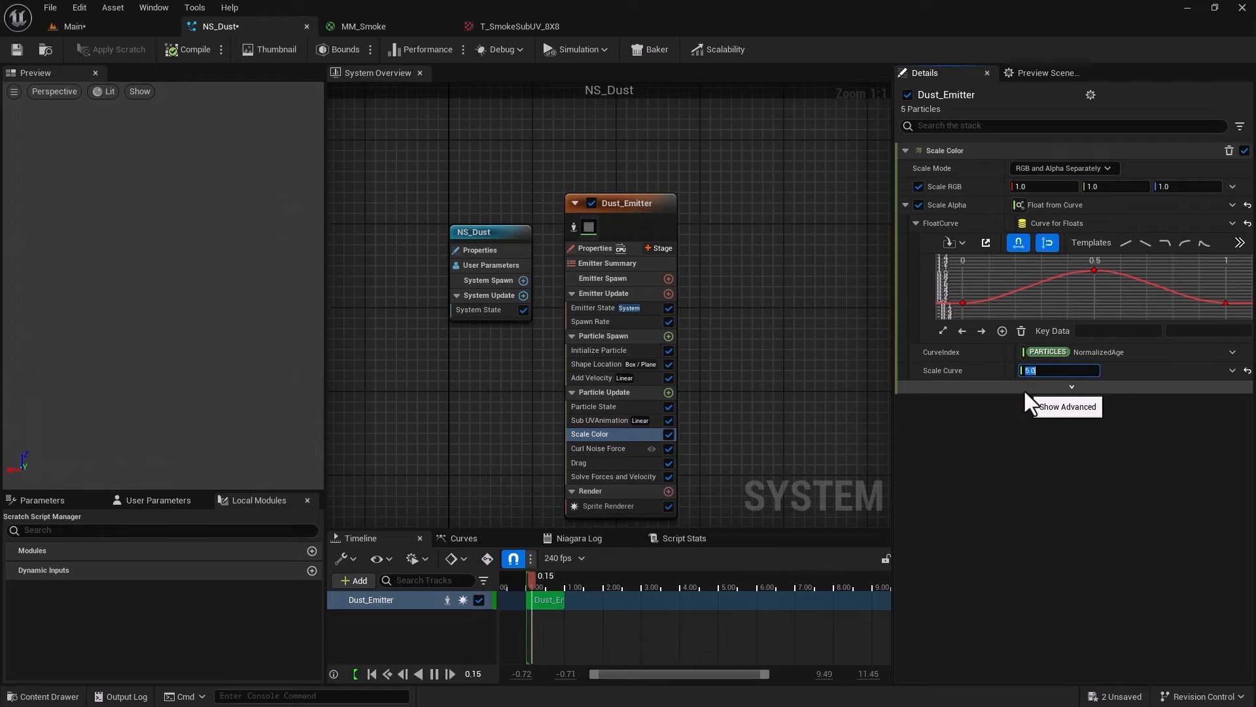
- Move the NS_Dust actor up and back down in the Main level to test how the particles follow it, and return to NS_Dust
click(75, 27)
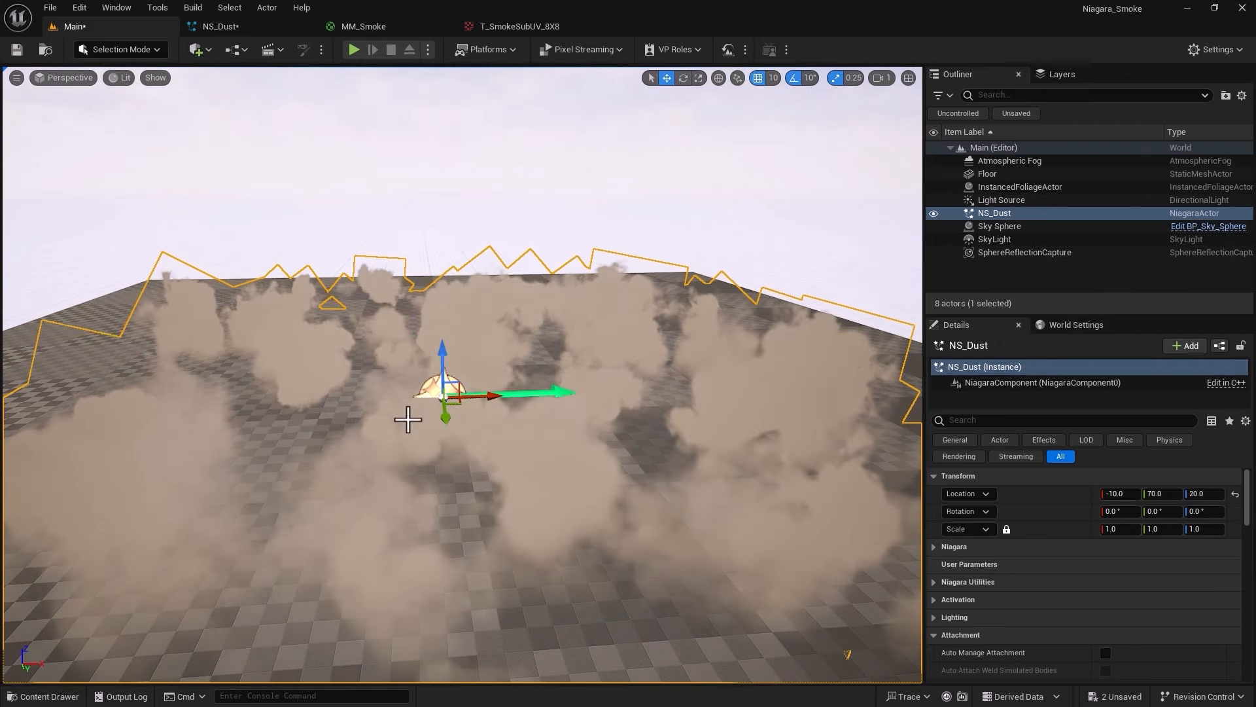
drag(442, 358, 442, 203)
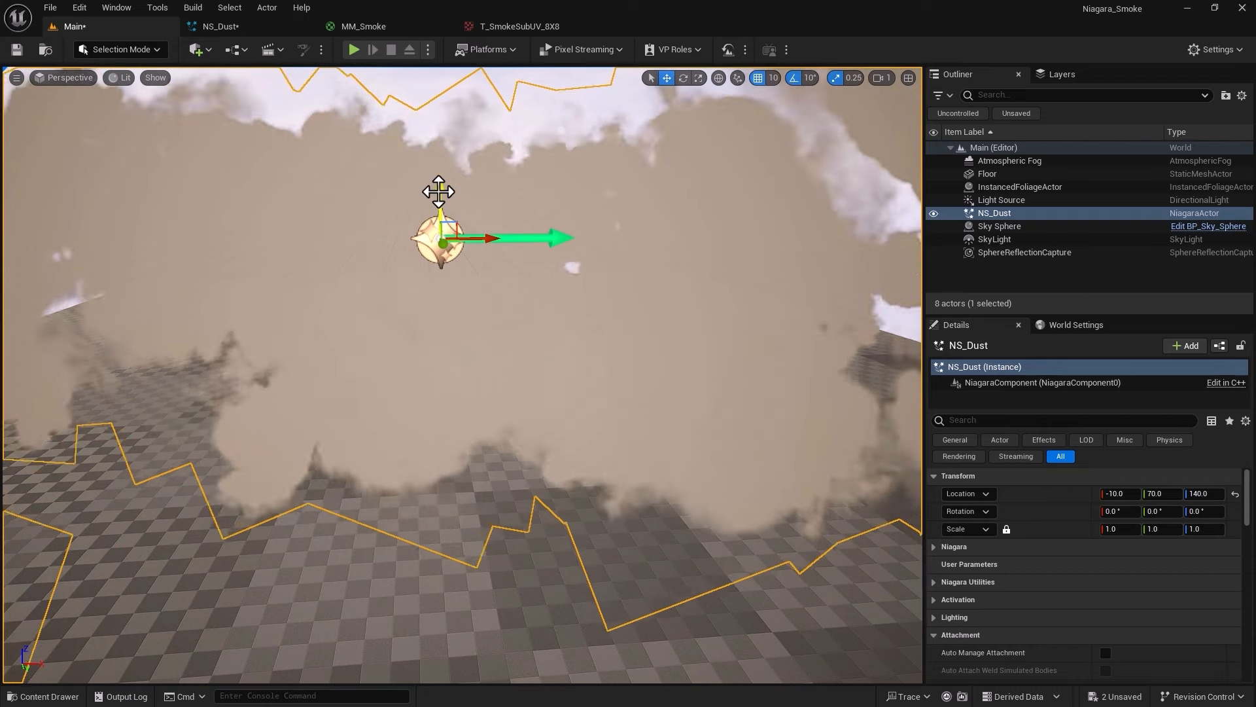
drag(439, 191, 415, 355)
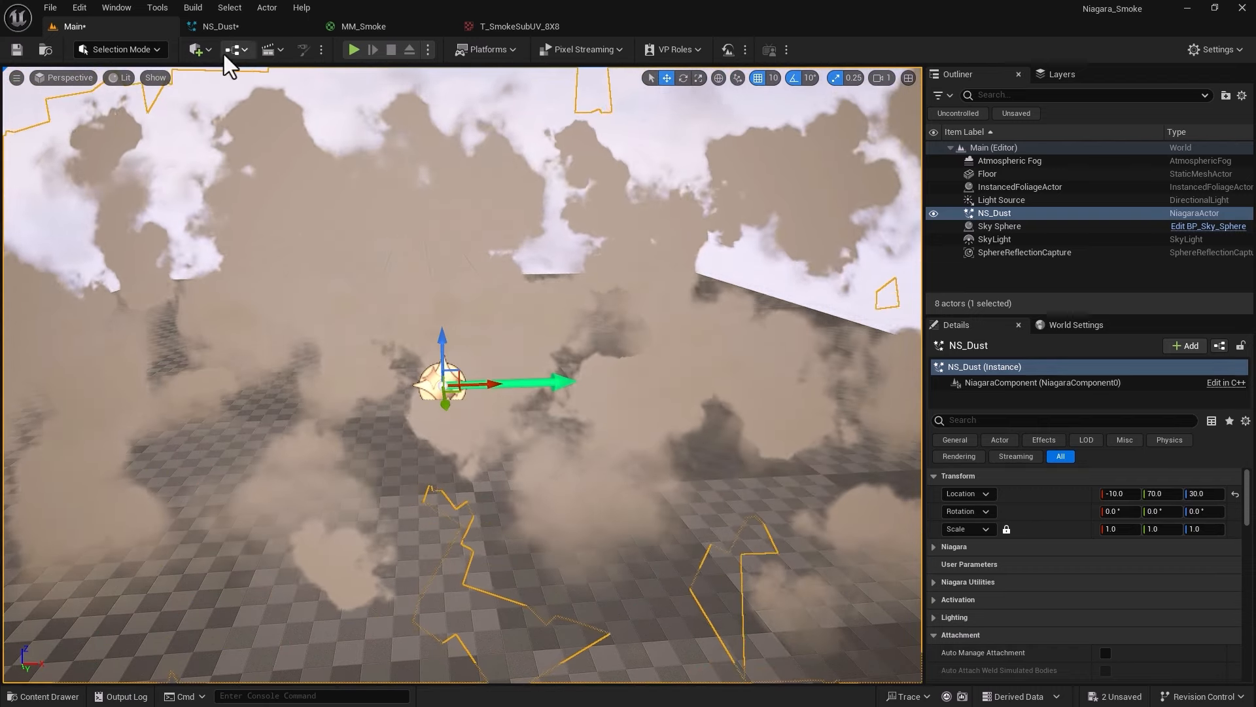
click(223, 27)
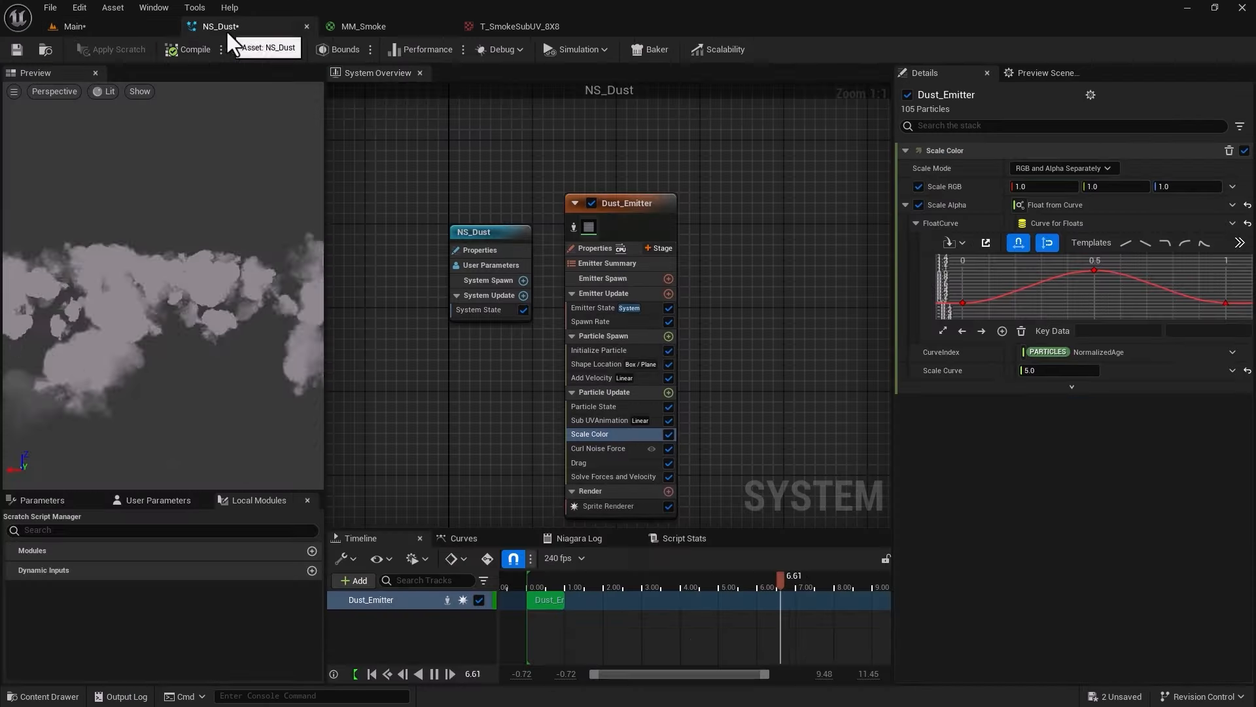
- Enable Local Space in Dust_Emitter's emitter properties, keeping Determinism on
click(602, 205)
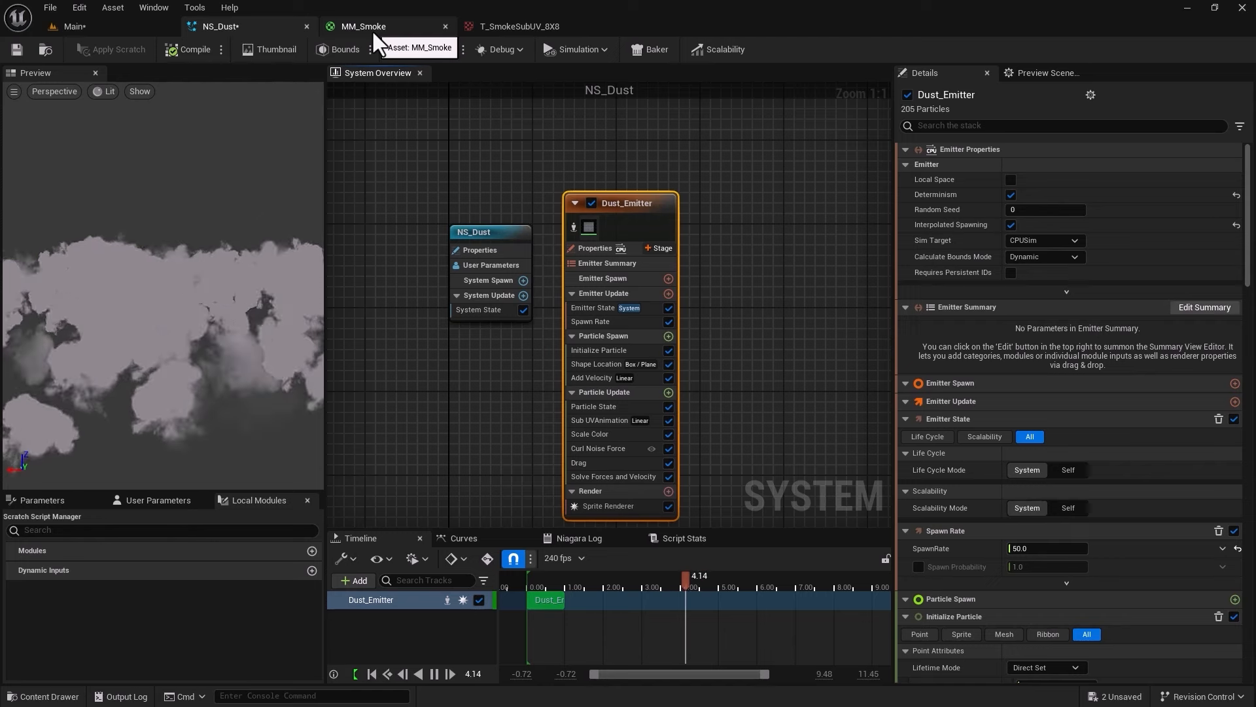
click(1011, 195)
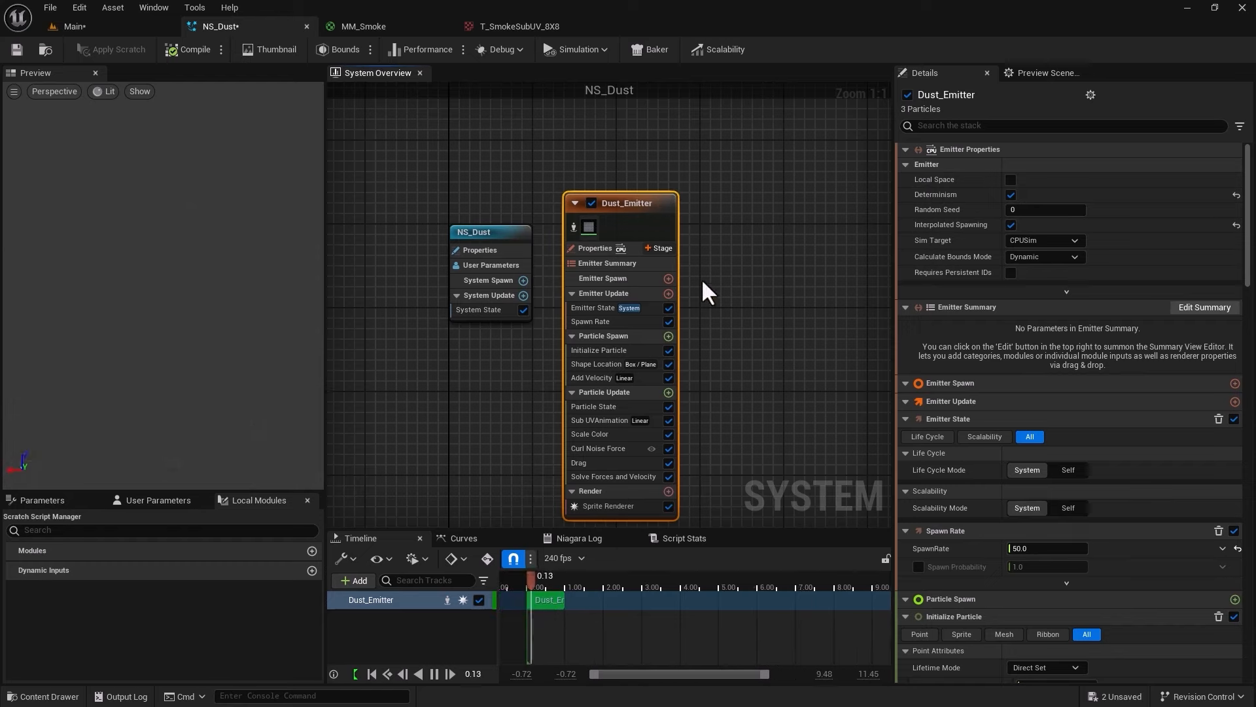
click(1011, 179)
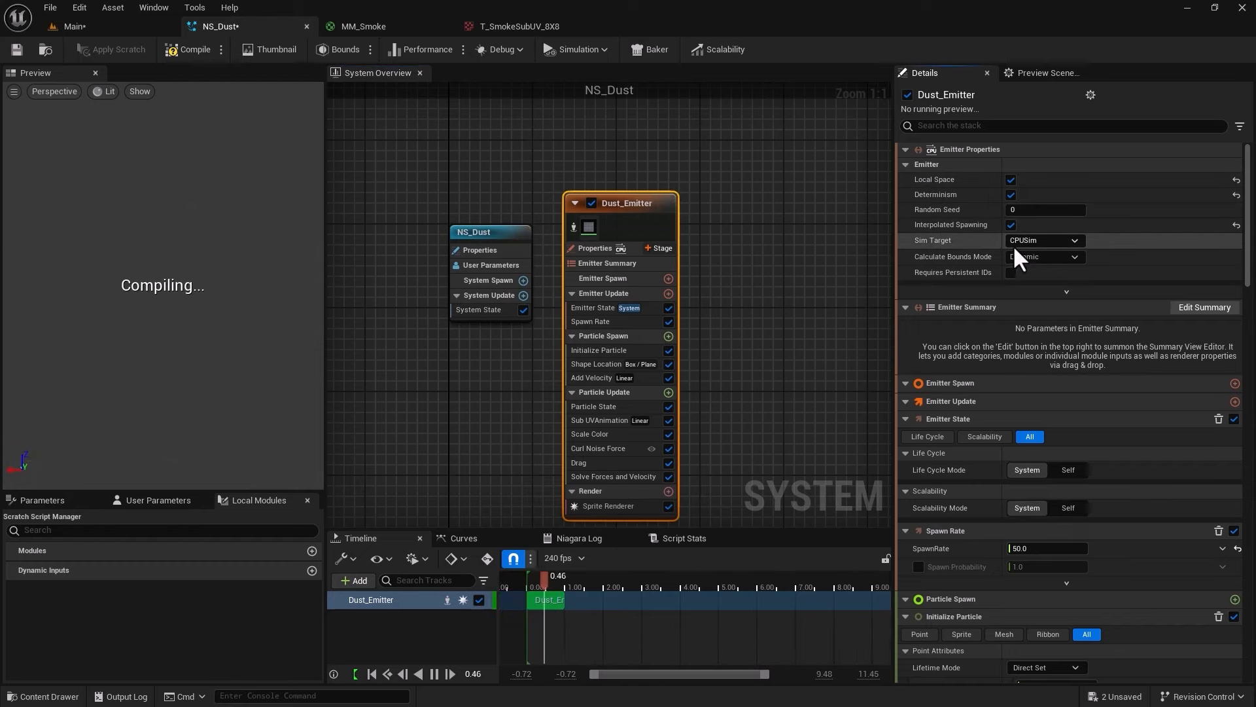
- Raise the NS_Dust actor to Z 90 in the Main level, and test-rotate it 20° about Y before undoing the rotation
click(113, 28)
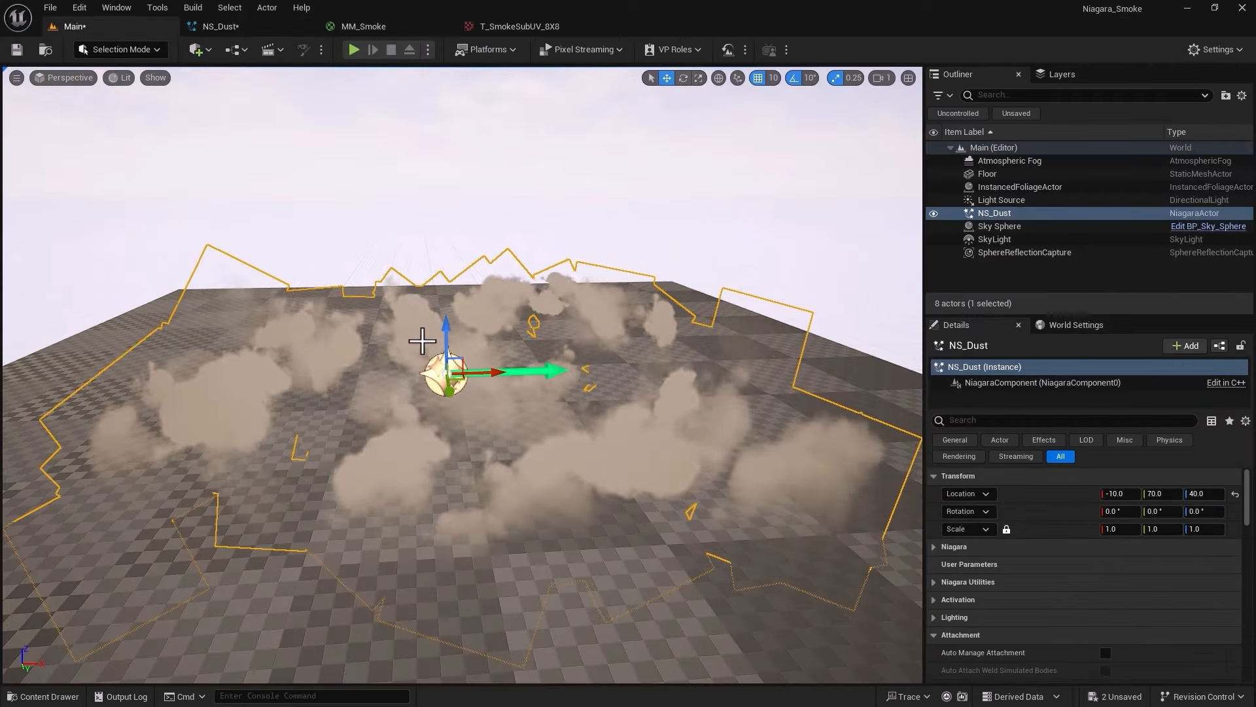
drag(446, 331, 388, 292)
key(e)
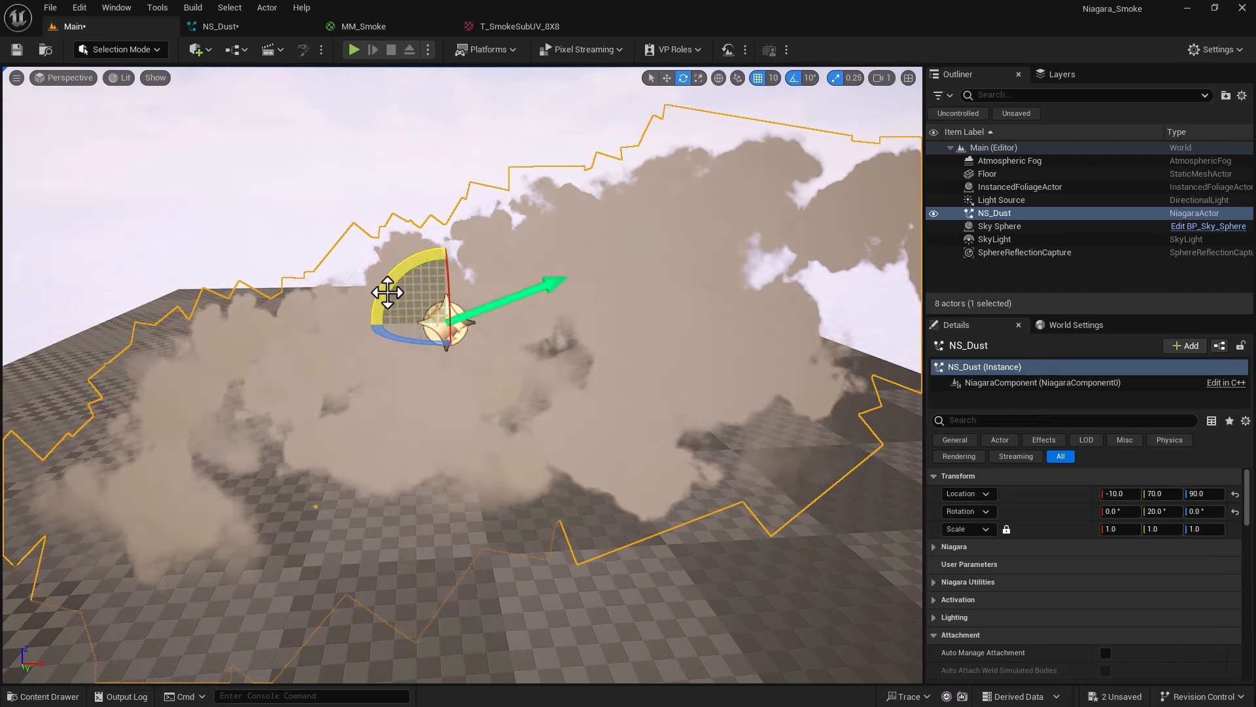
key(ctrl+z)
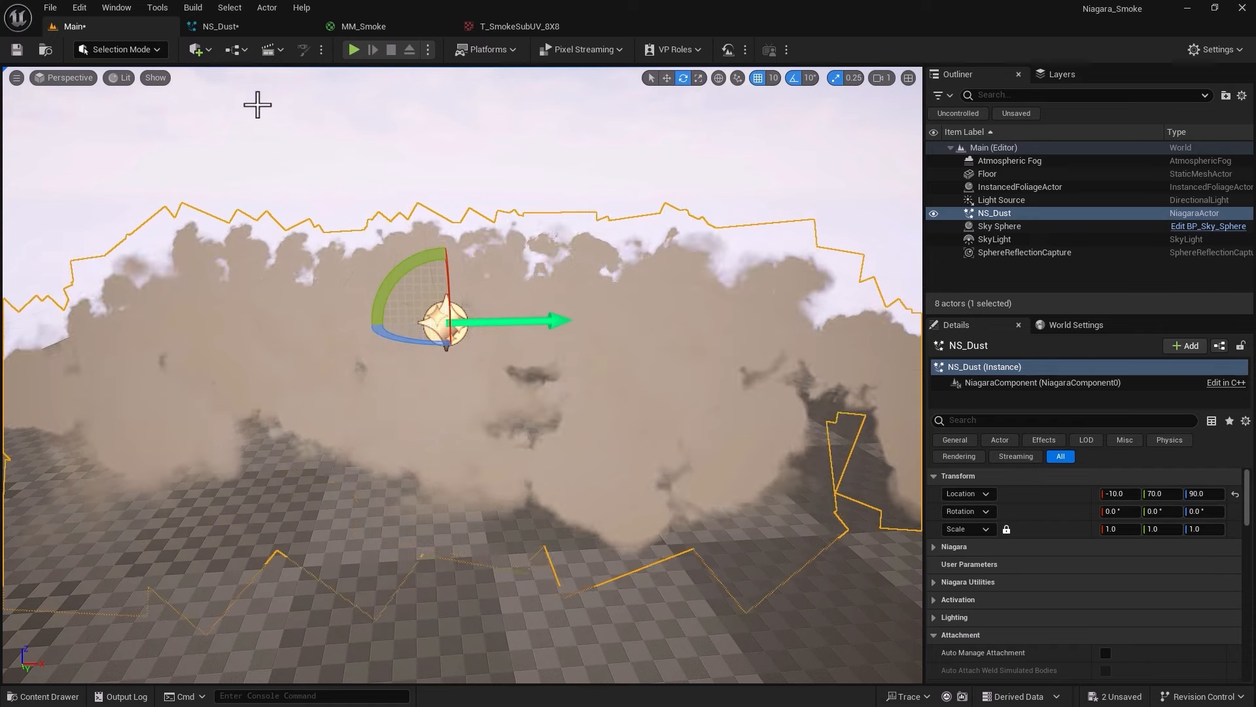
- Save NS_Dust and set the alpha of its Initialize Particle color to 0.5
click(241, 25)
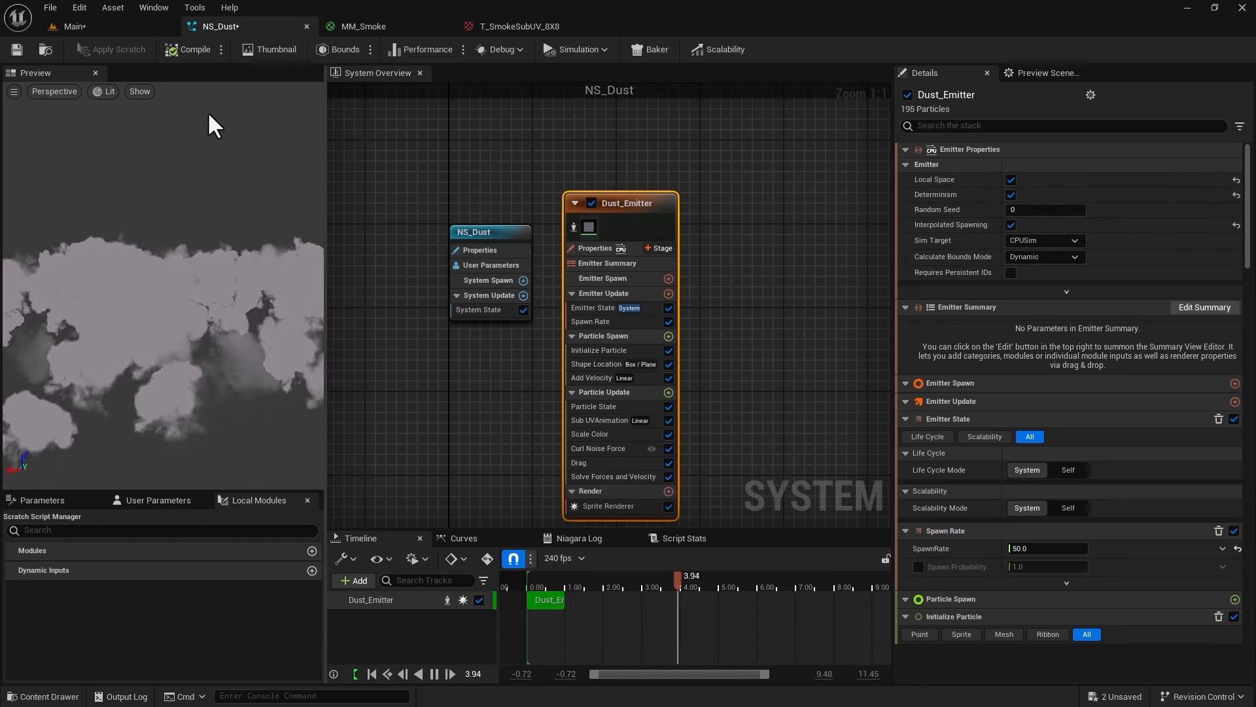
click(17, 55)
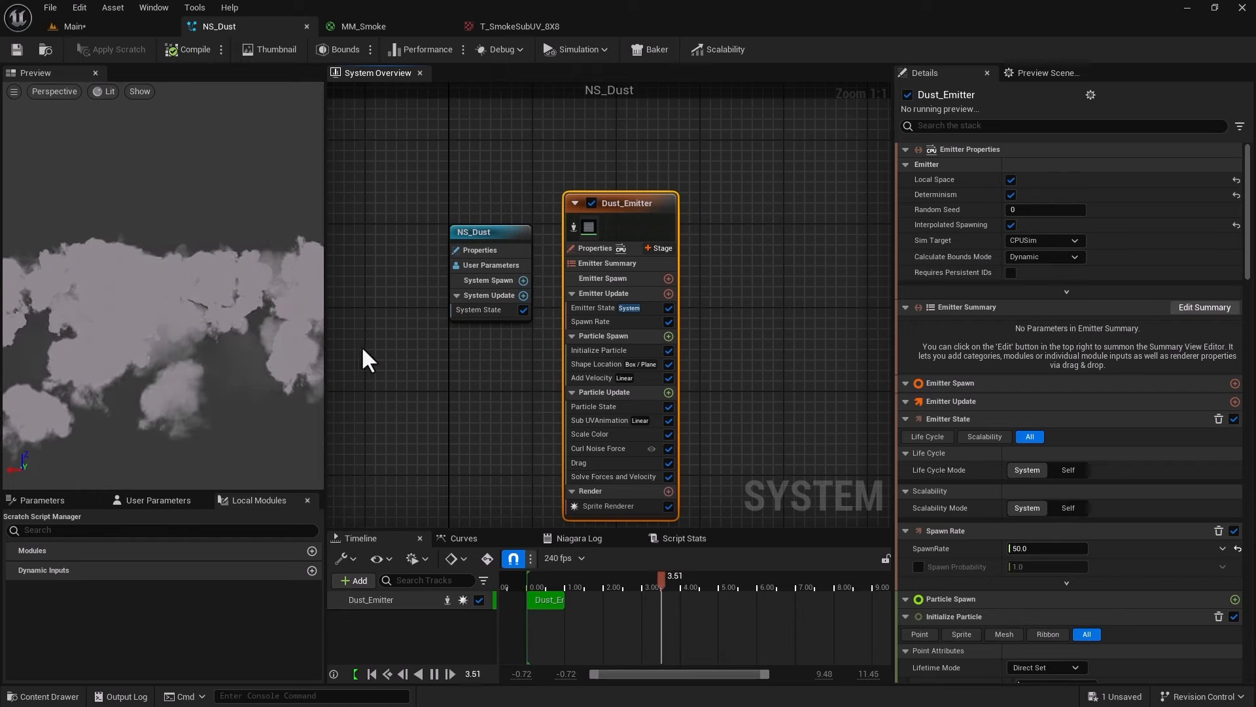
click(586, 350)
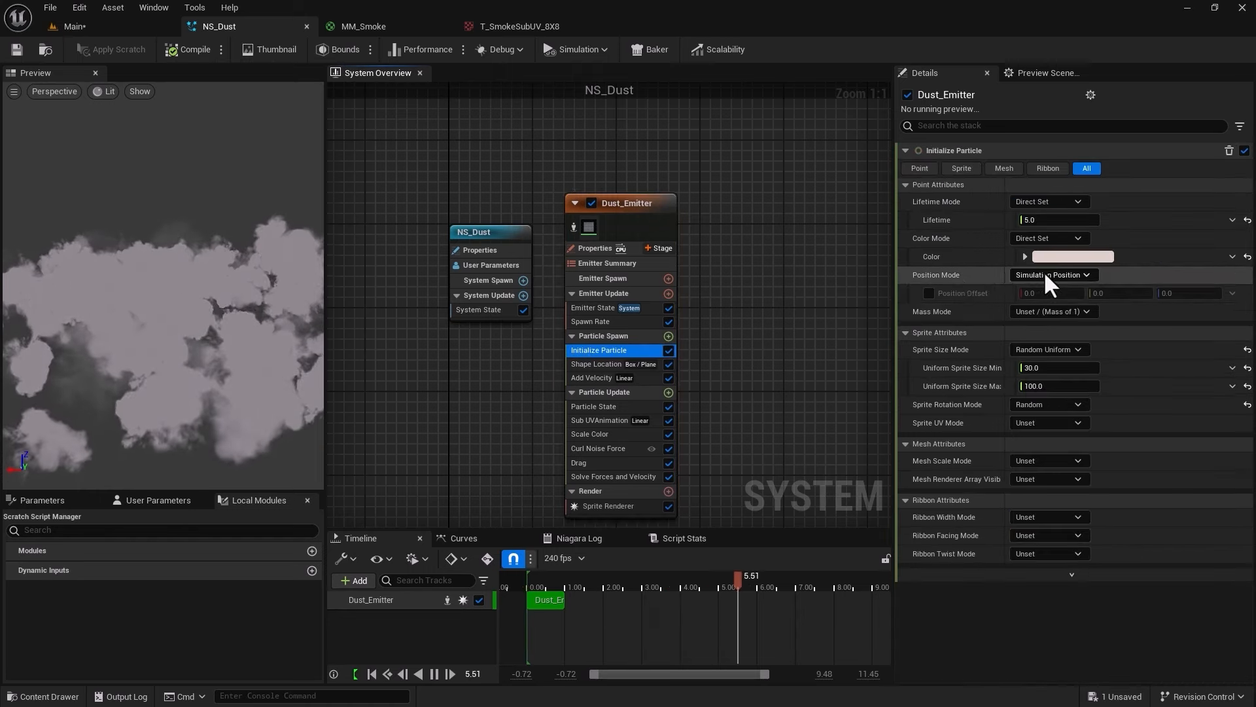
click(1025, 256)
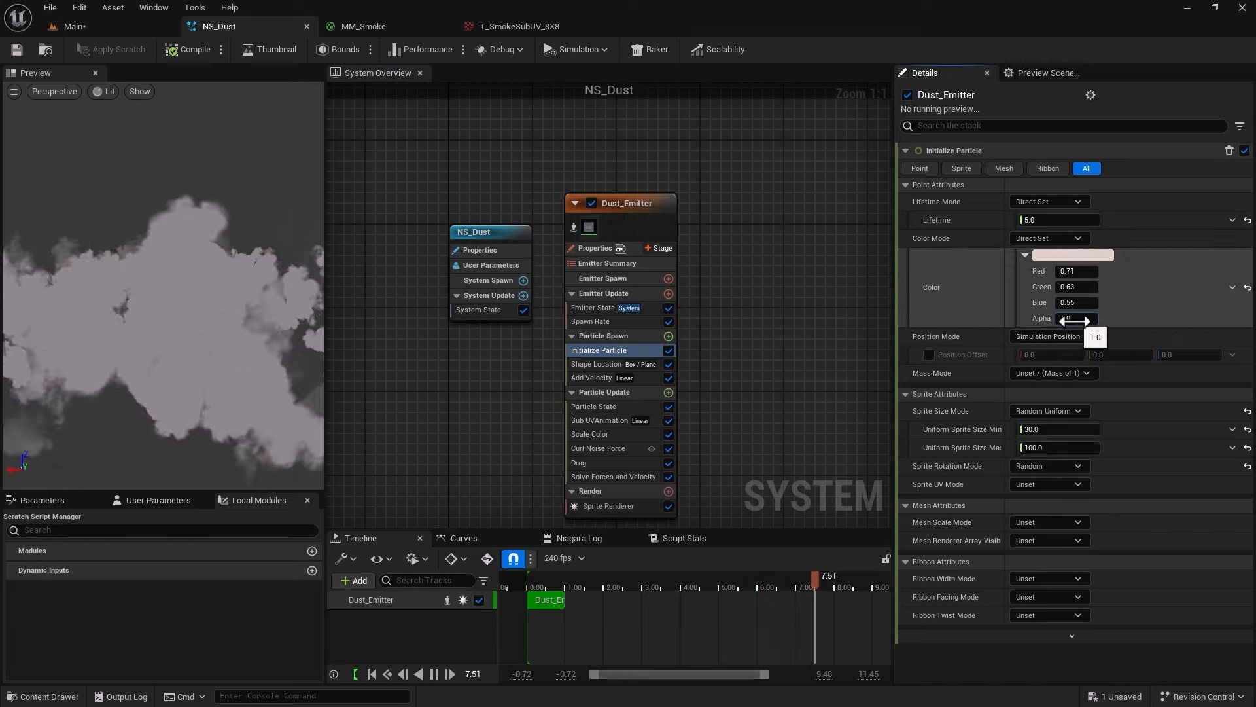
click(1075, 319)
text(0.5)
key(Return)
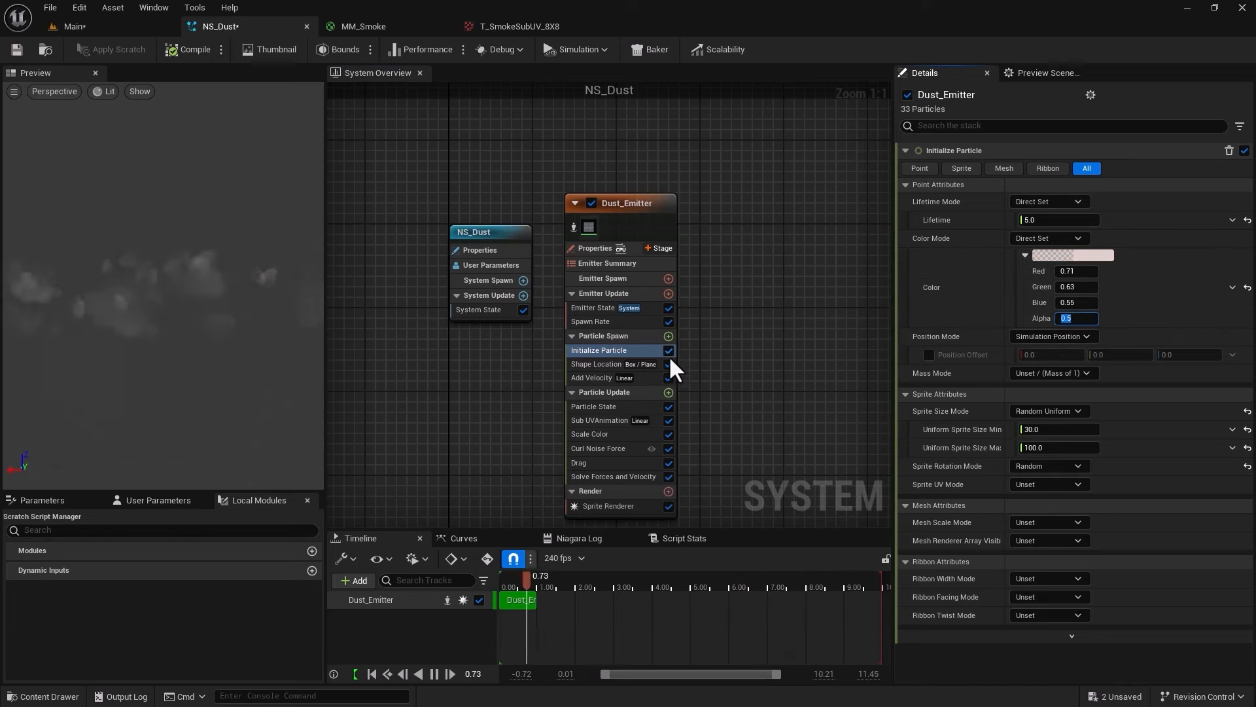
- Set the Scale Curve value of the Scale Color module's alpha curve to 0.8
click(595, 433)
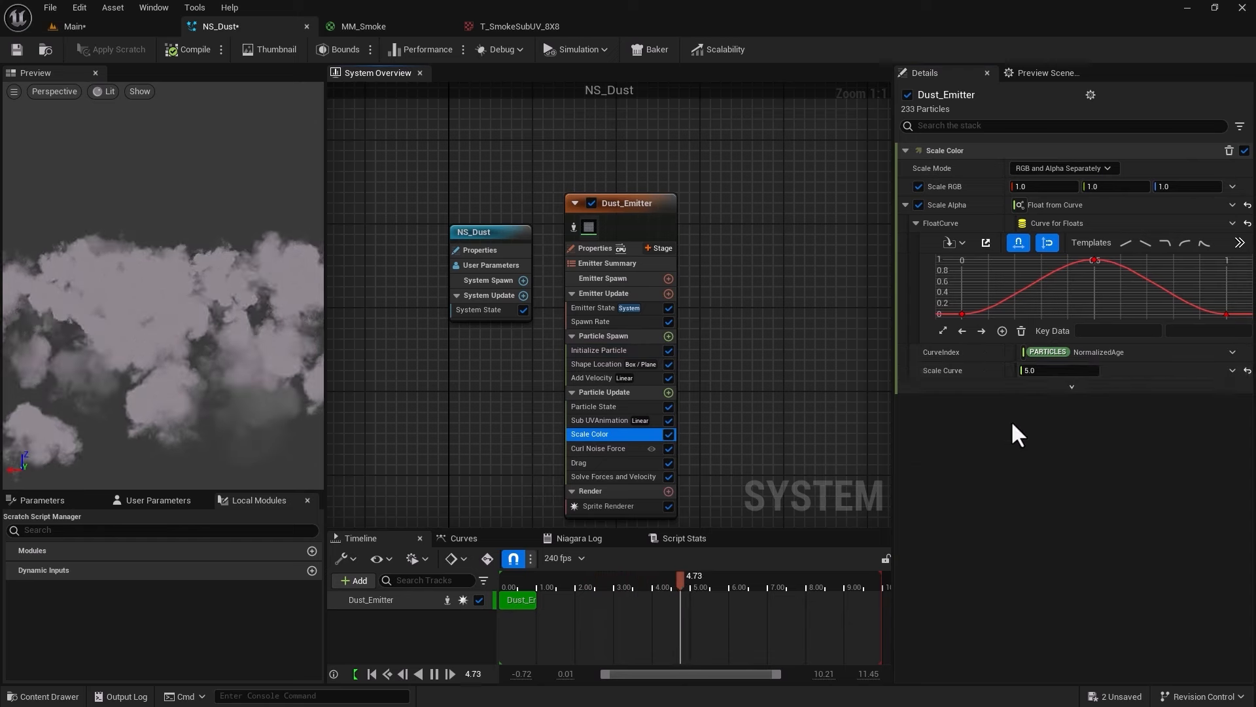
click(1041, 370)
text(0.8)
key(Return)
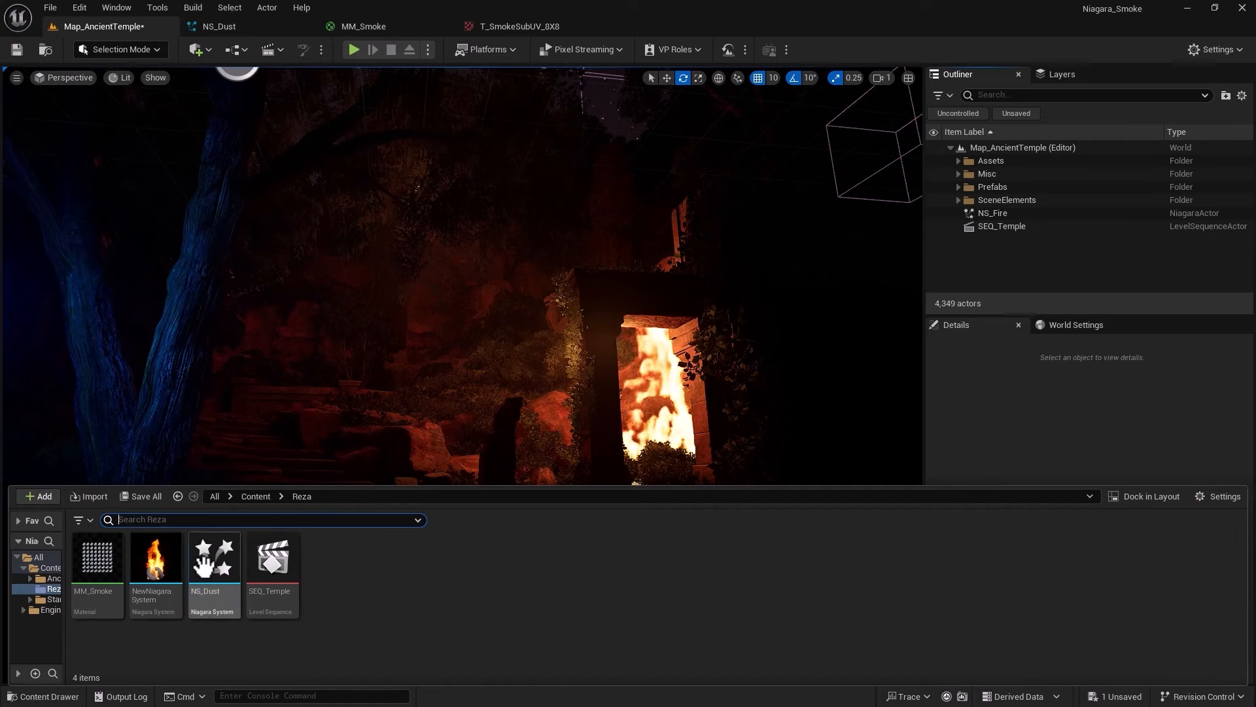
- Place NS_Dust over the water in Map_AncientTemple and move it to about X -2860, Y 960, Z -660
drag(204, 562, 460, 485)
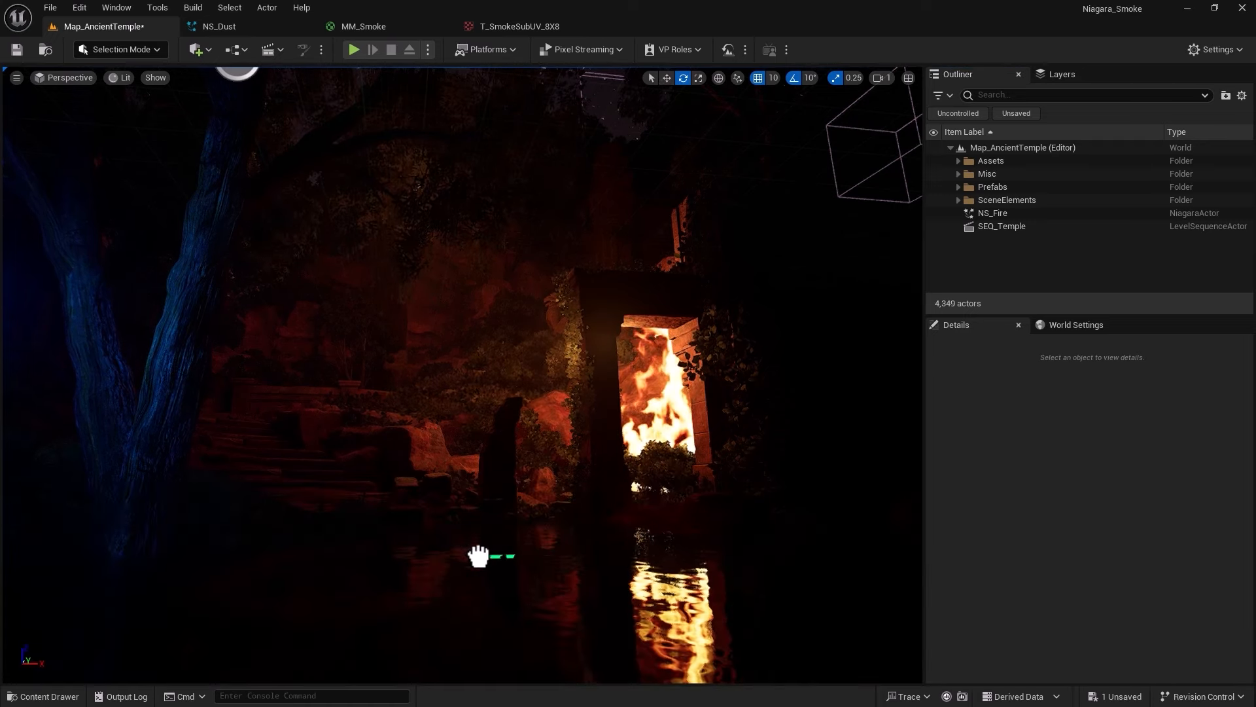
drag(478, 556, 478, 555)
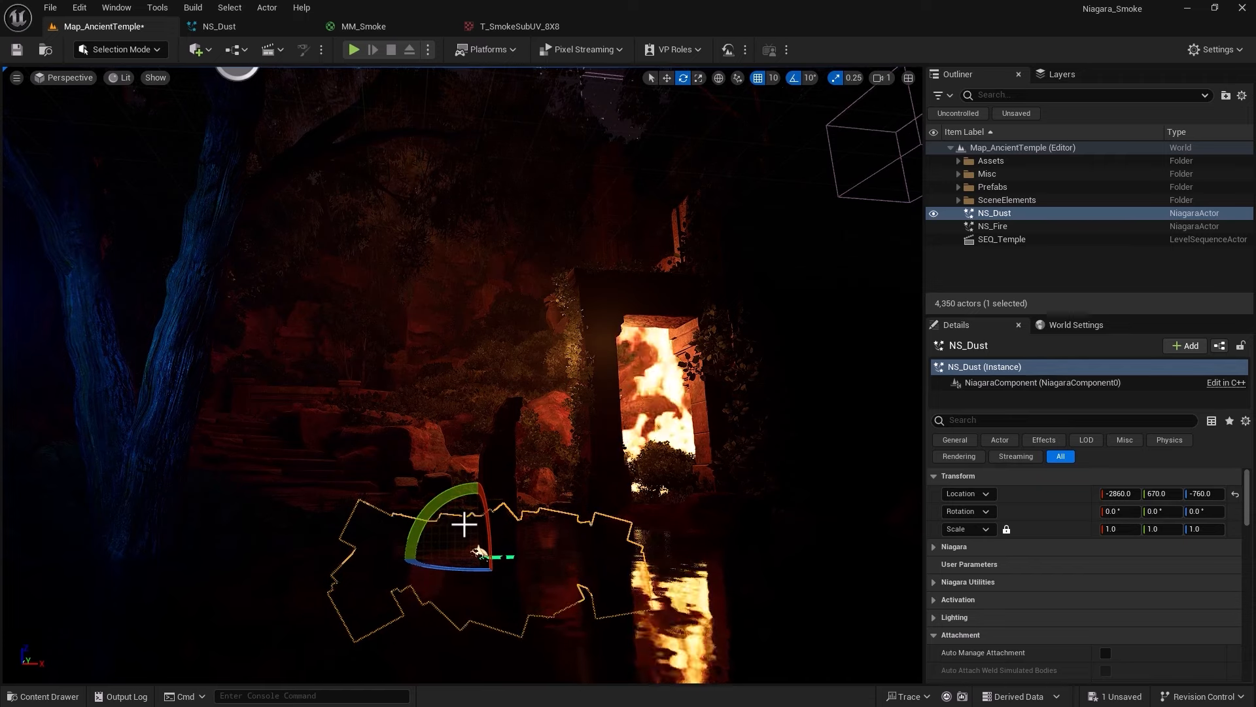
key(w)
drag(481, 509, 481, 460)
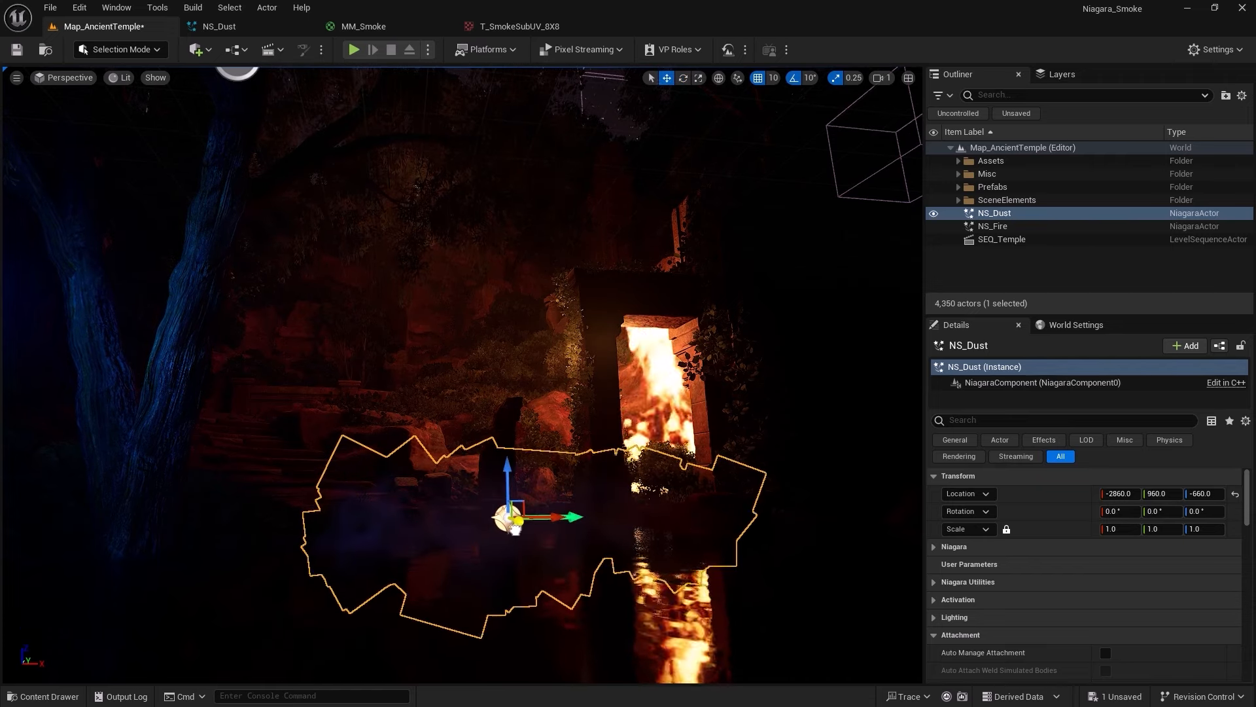
- Set the NS_Dust actor's transform to scale 7.9, location X -3390, Y -120, Z -760, and Z rotation 50°
mouse_move(559, 549)
right_down()
mouse_move(513, 549)
mouse_move(559, 549)
right_up()
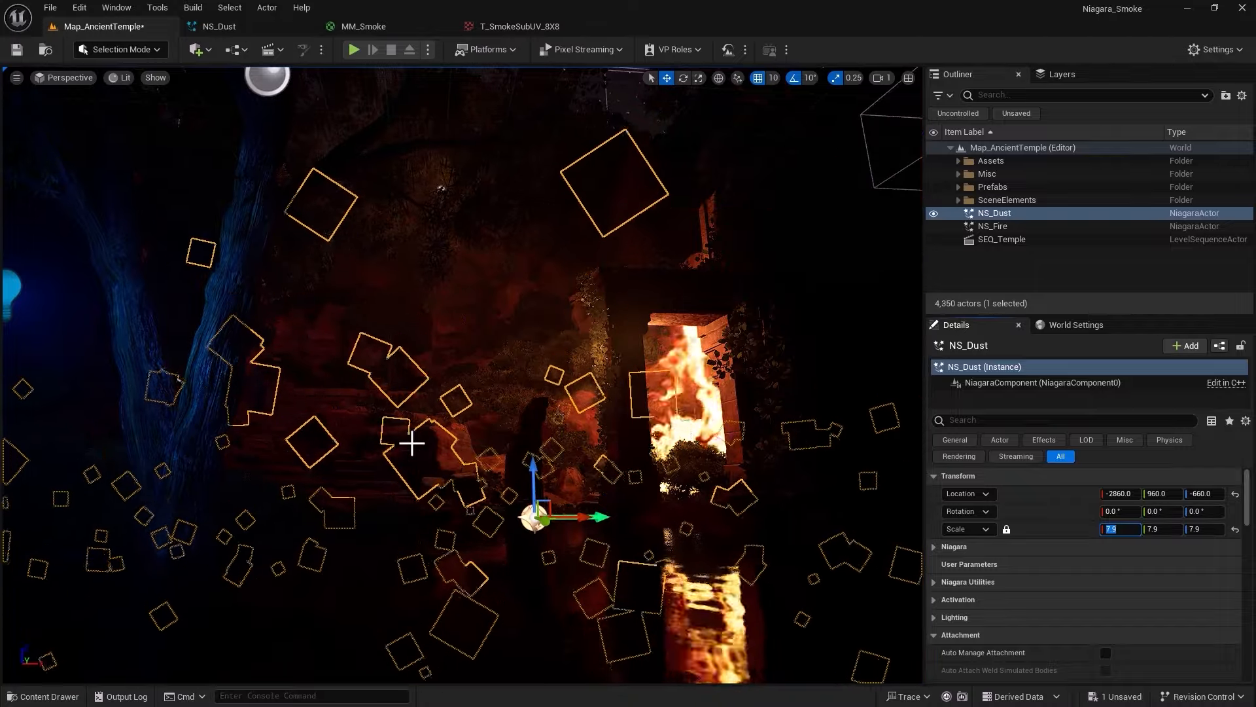
right_click(1051, 501)
click(1073, 531)
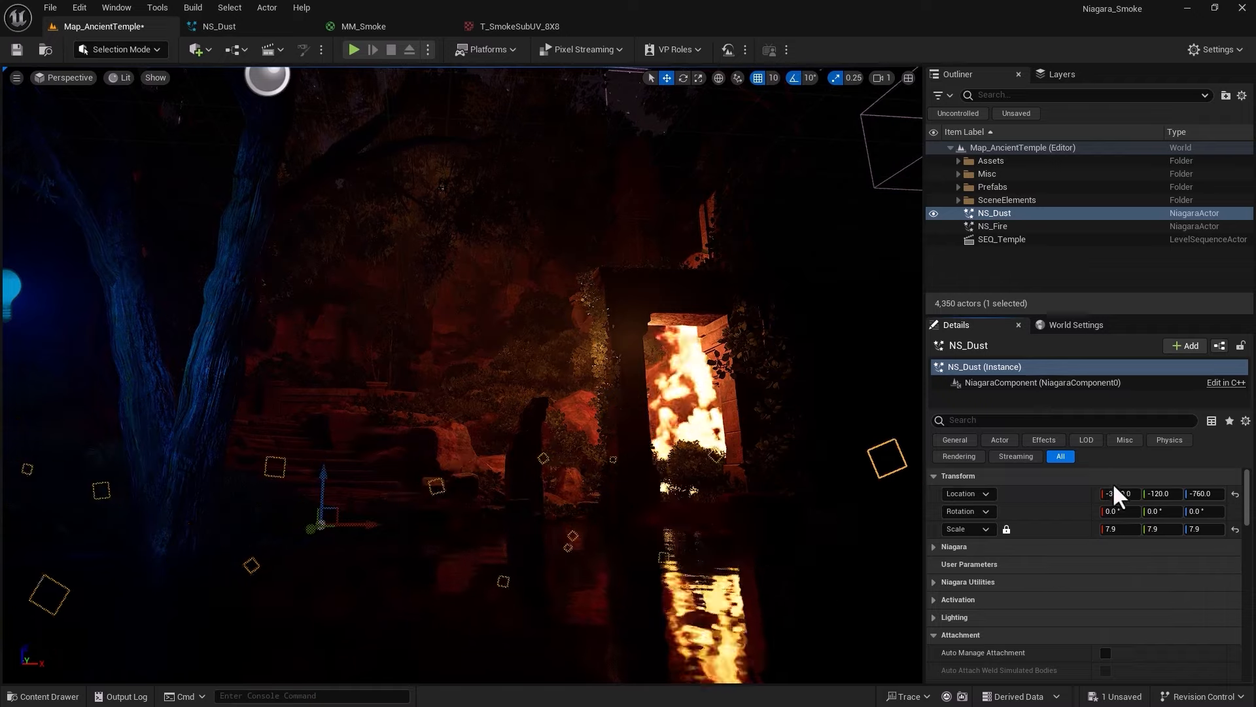
click(1195, 511)
text(50)
key(Return)
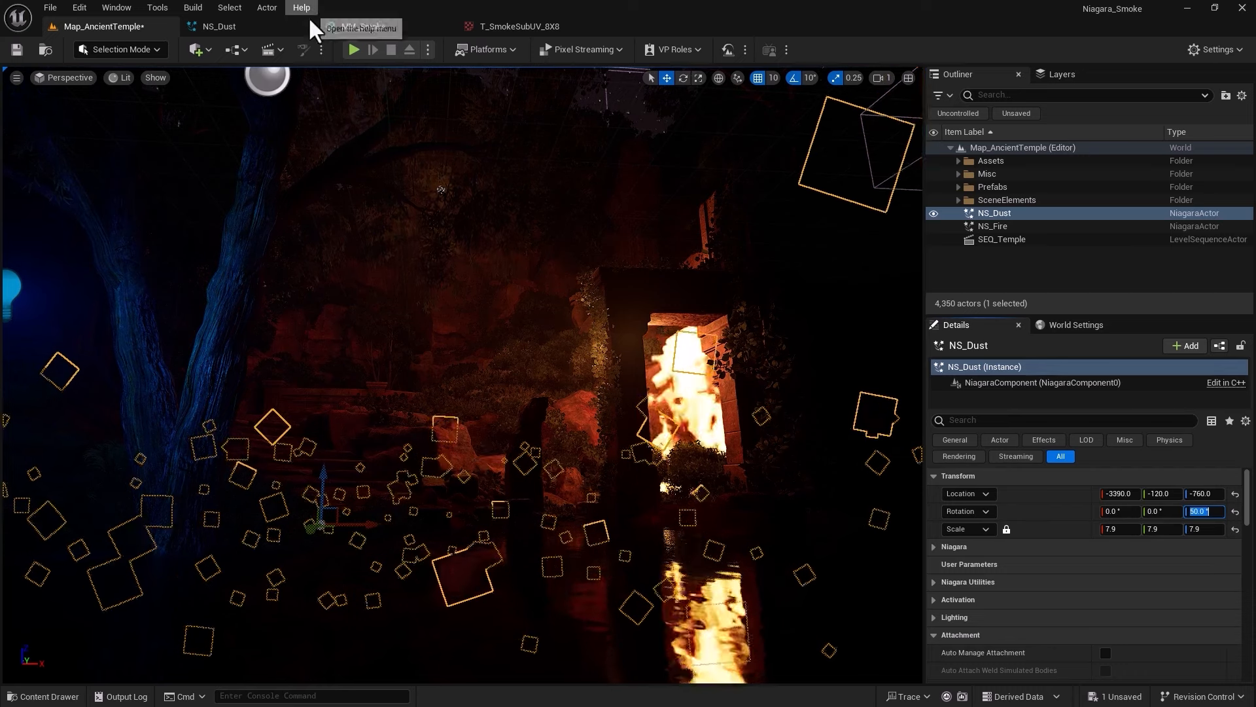
- Return to NS_Dust and set Dust_Emitter's SpawnRate to 60
click(280, 27)
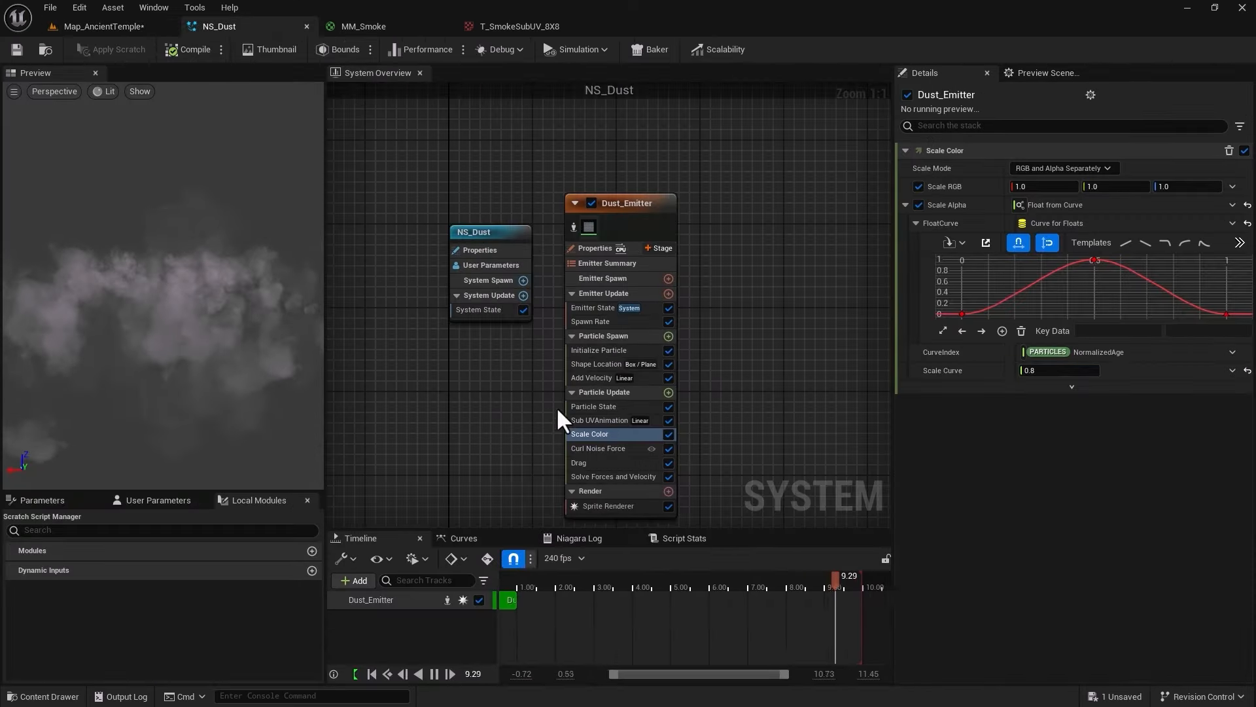
click(592, 349)
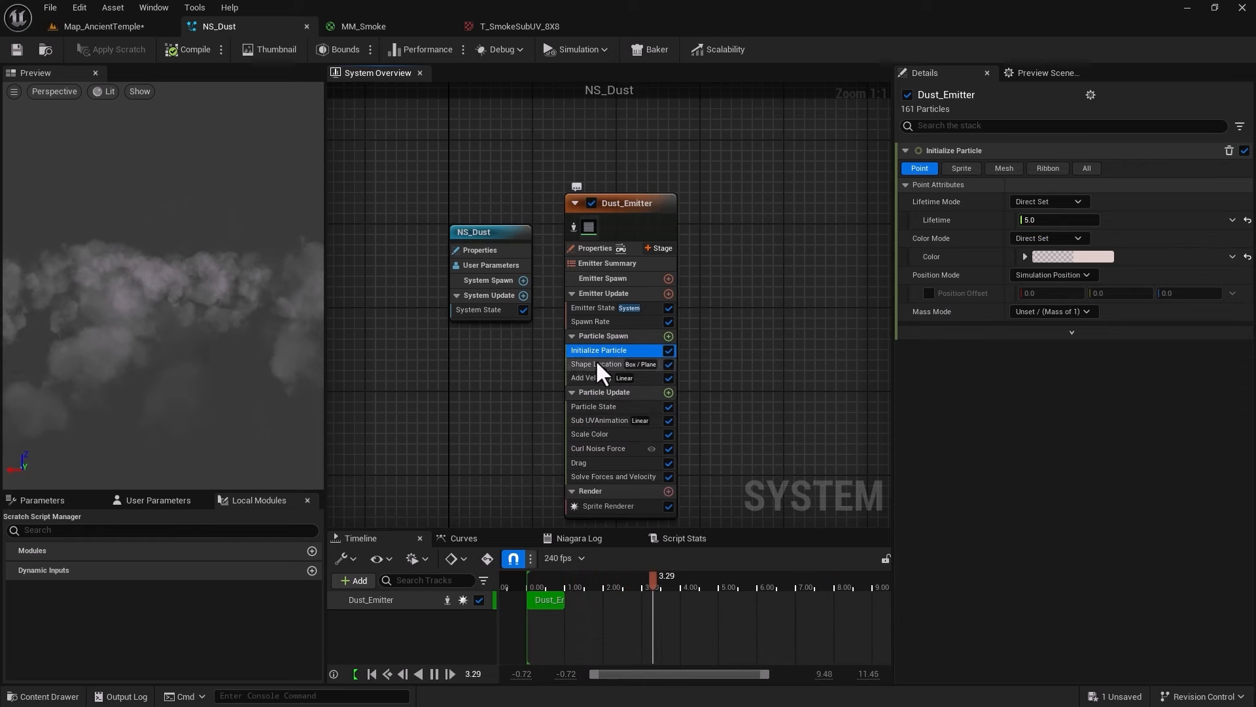
click(591, 312)
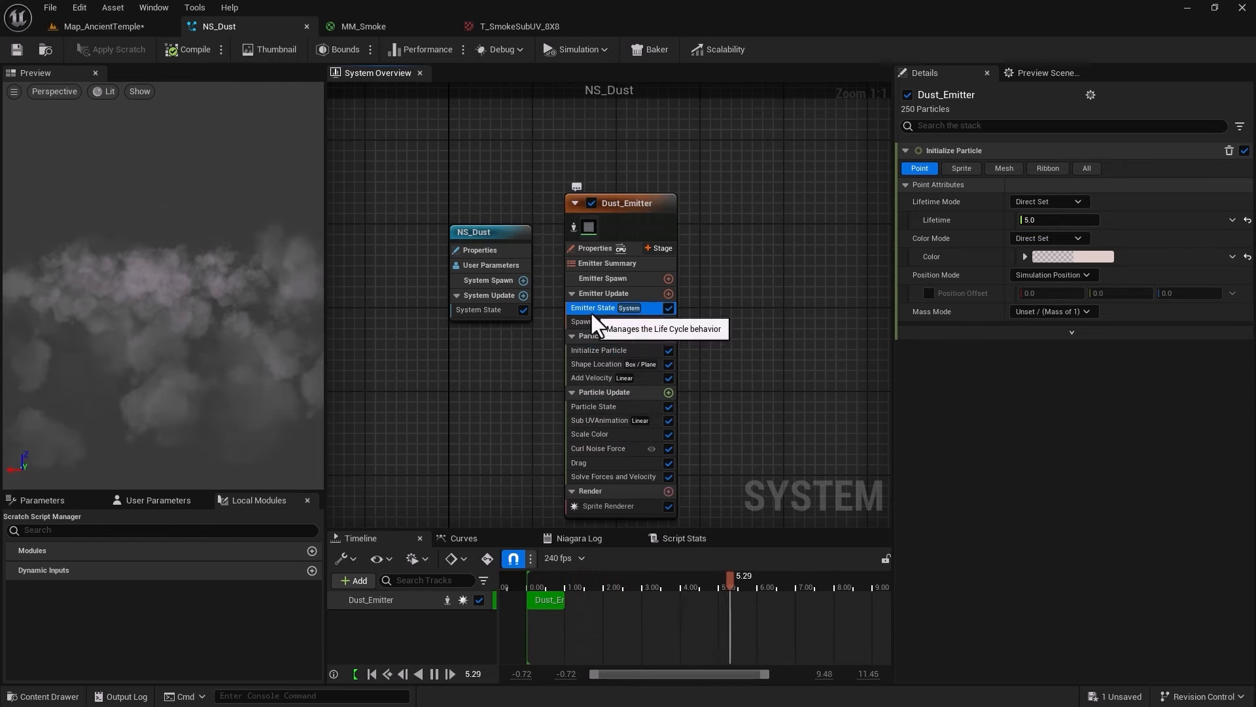
click(590, 324)
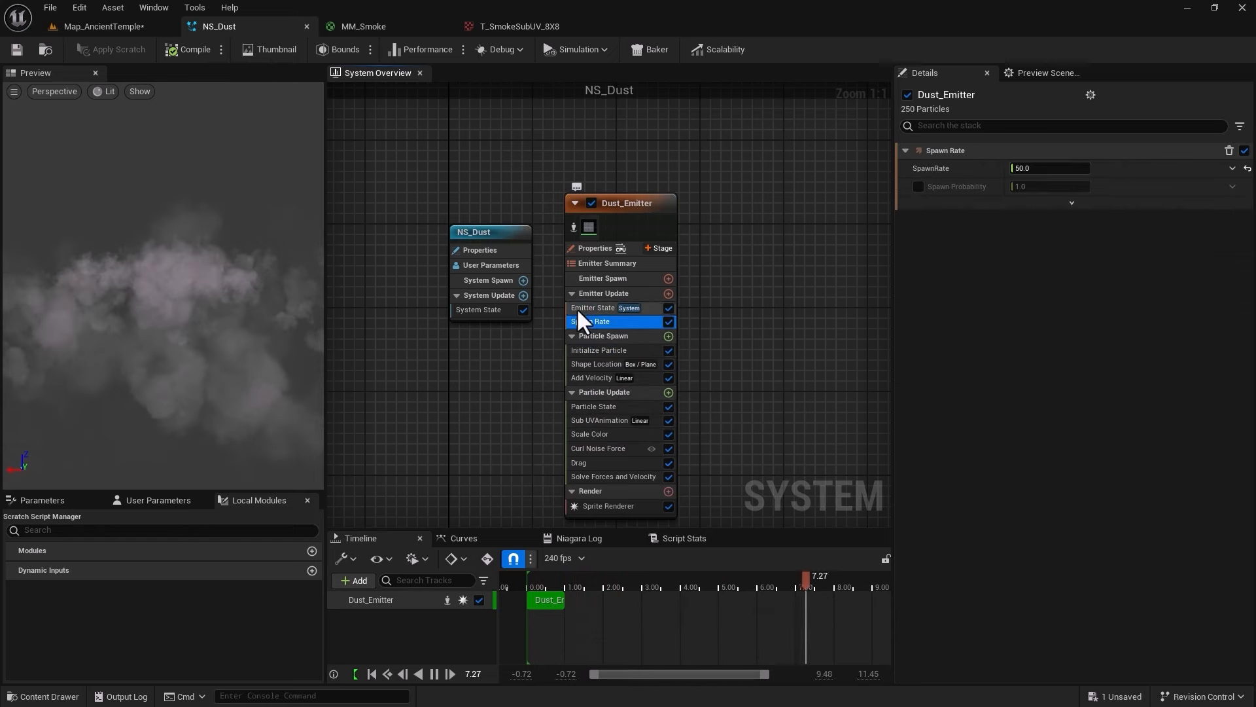
click(1045, 169)
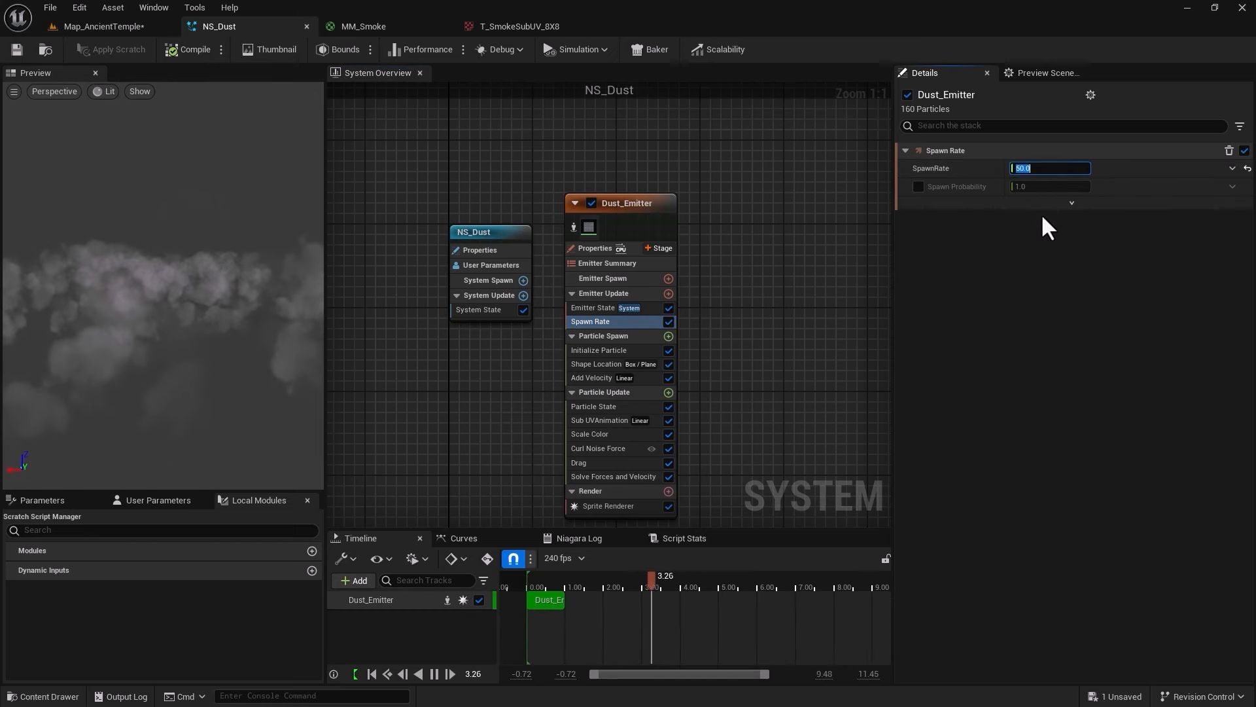
text(60)
key(Return)
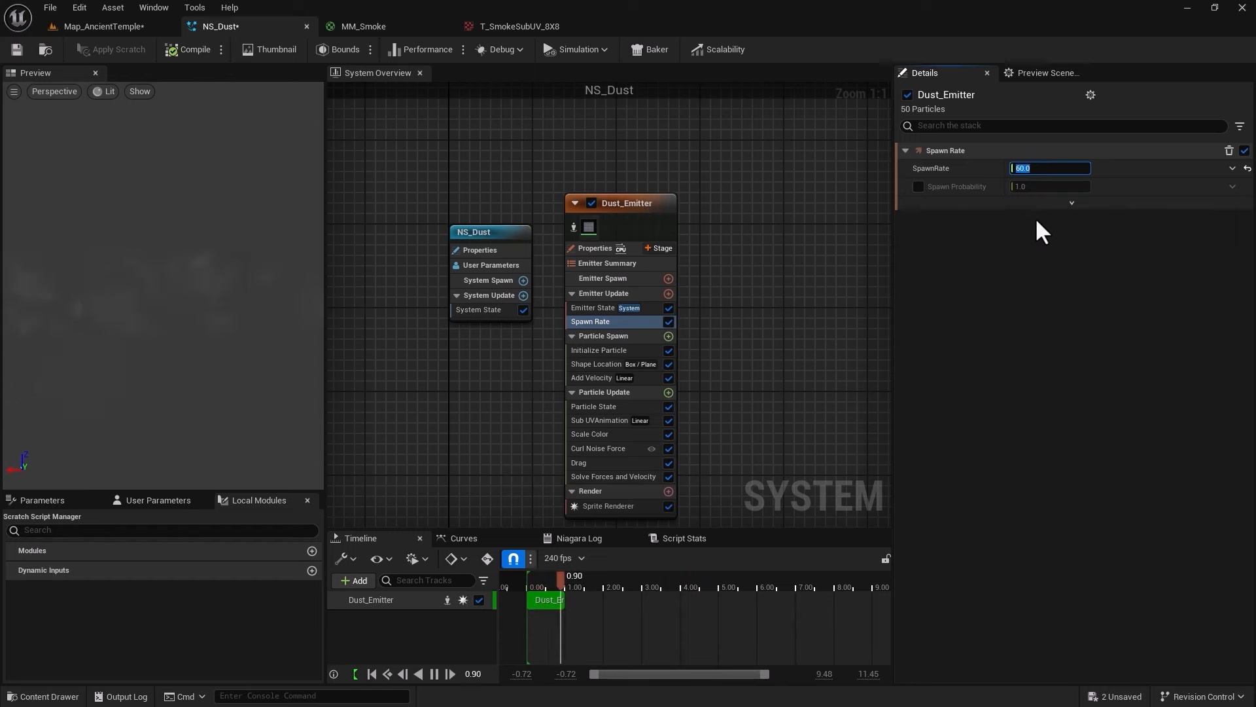
- Set Dust_Emitter's uniform sprite size in the Initialize Particle module to a minimum of 300 and a maximum of 1000
click(588, 350)
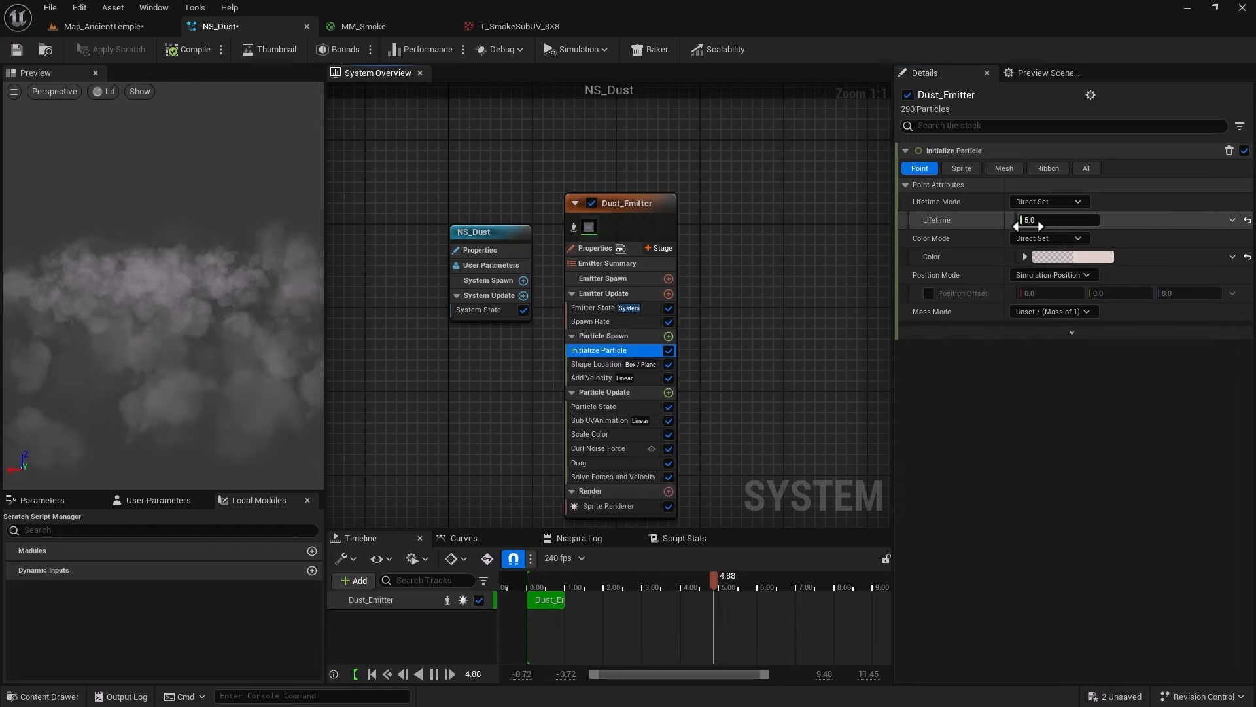
click(1025, 257)
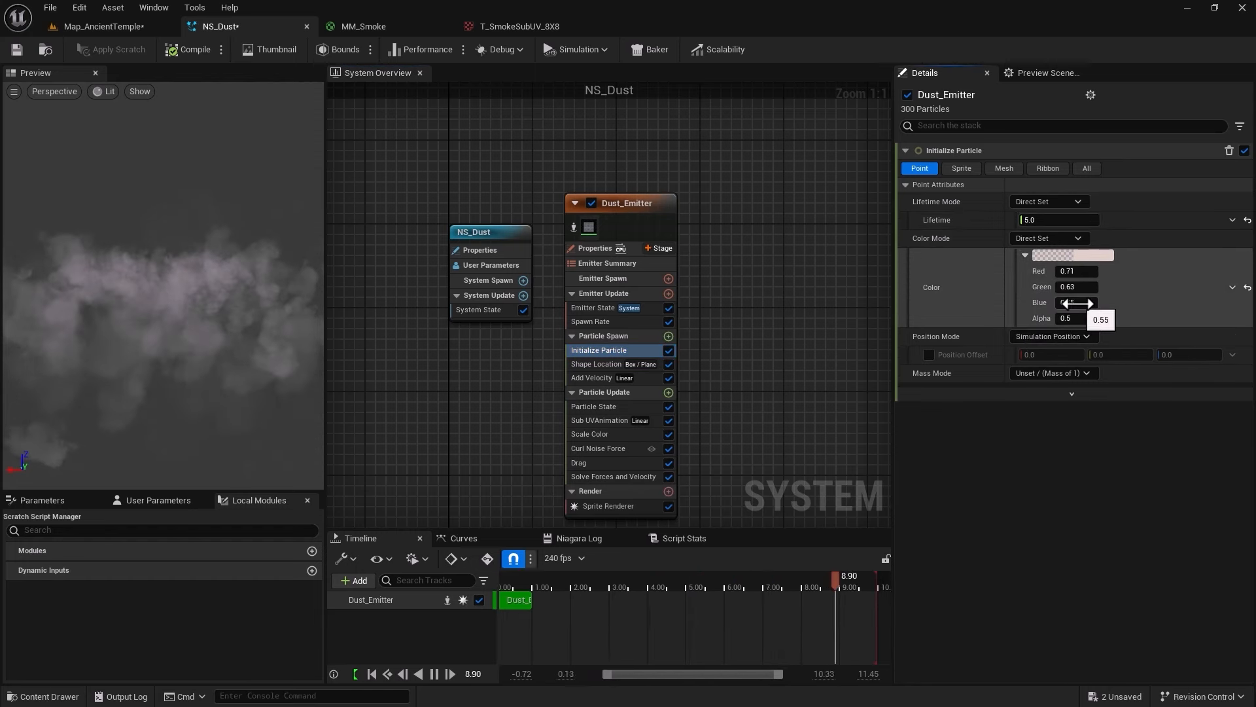
click(598, 364)
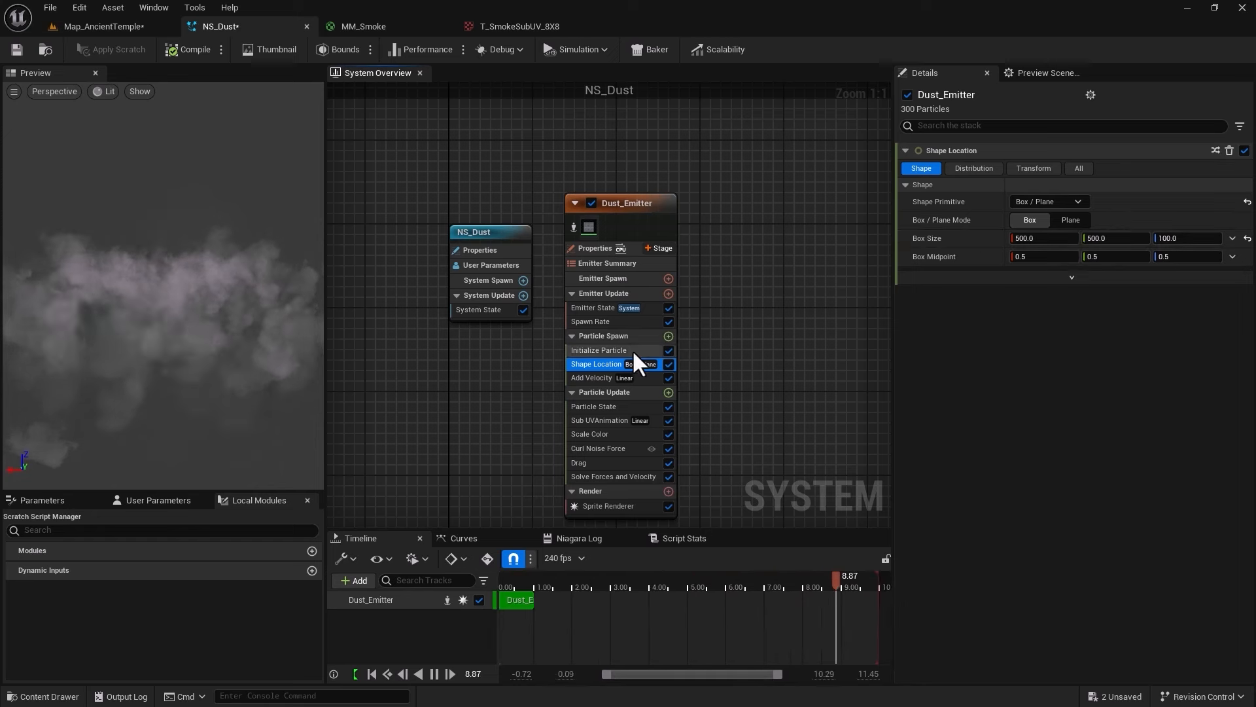
click(598, 351)
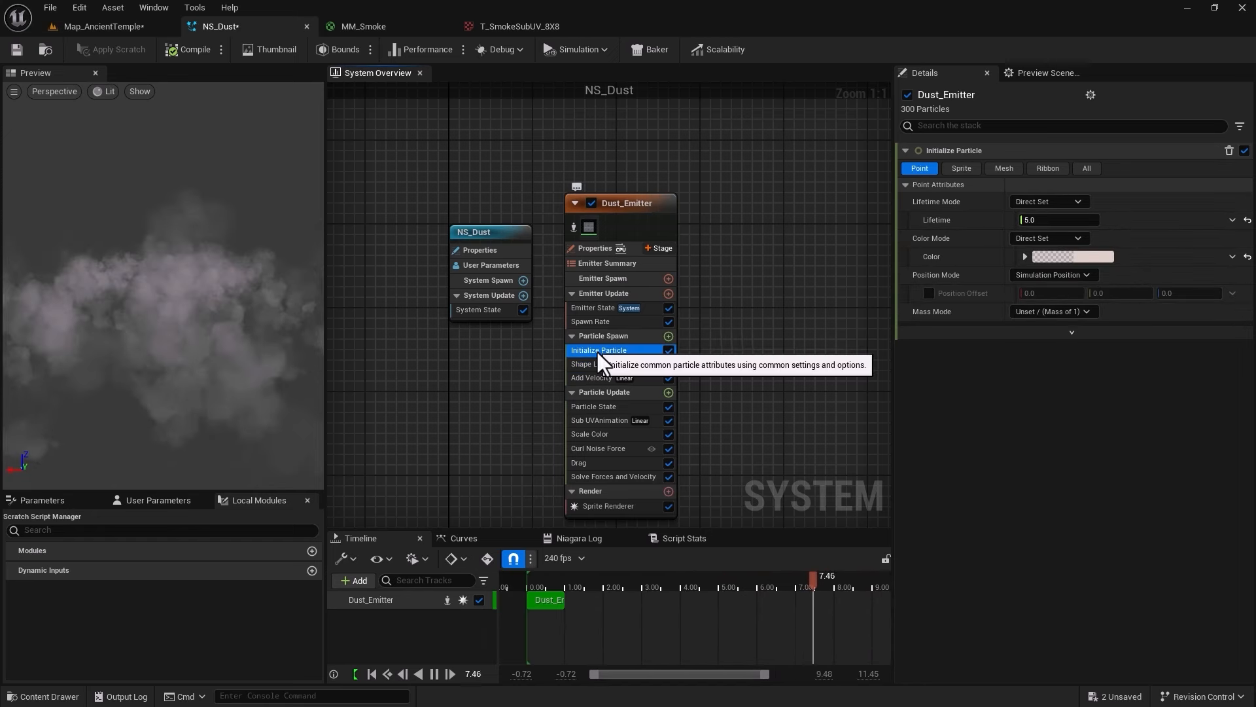
click(966, 170)
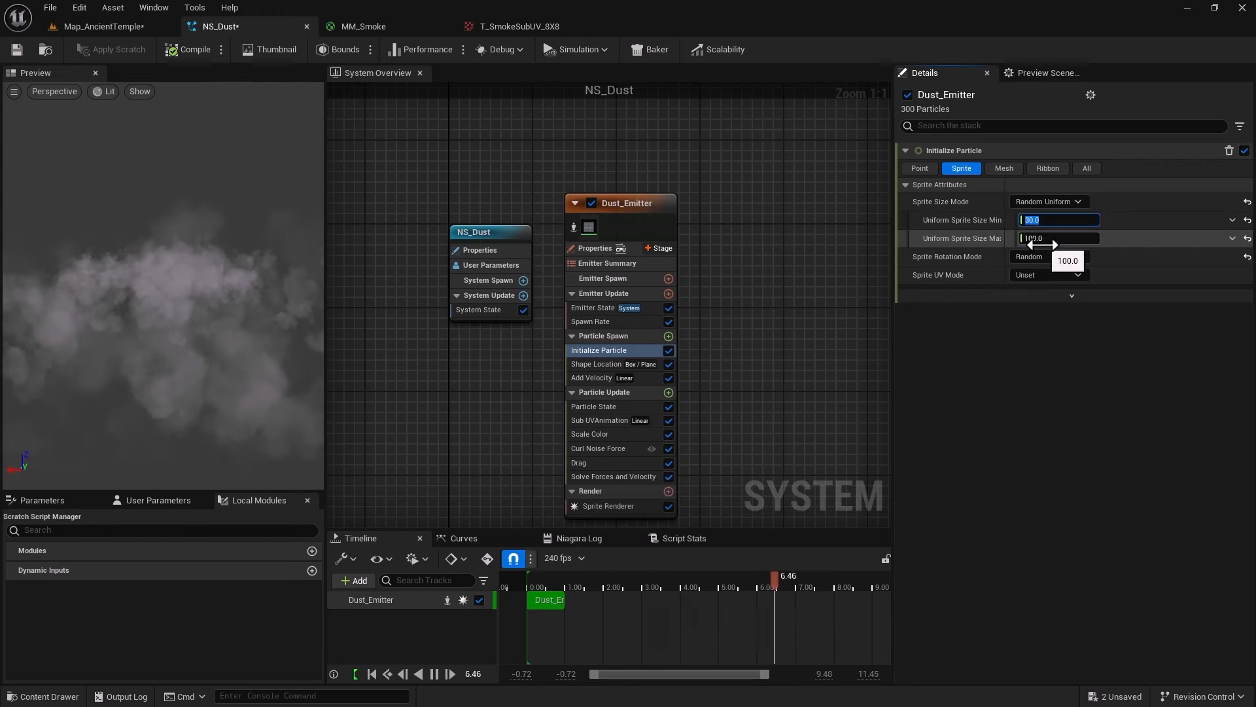
text(300)
key(Return)
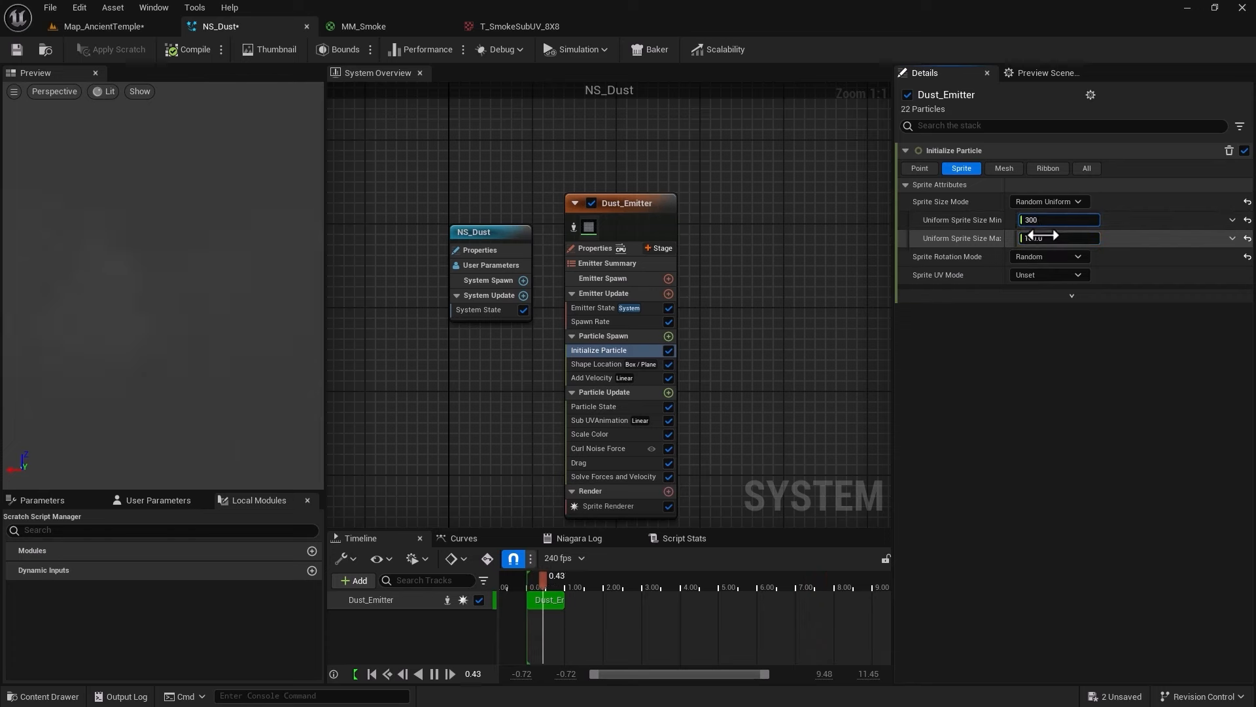
click(1043, 238)
text(1000)
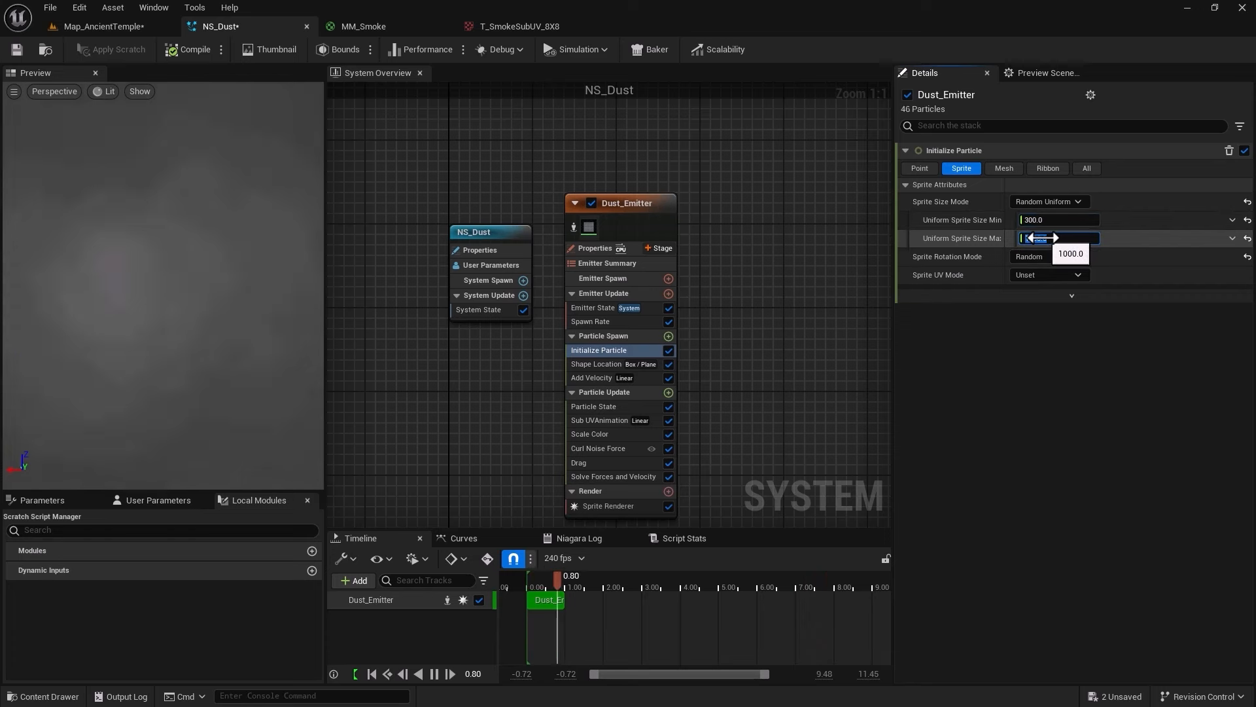
key(Return)
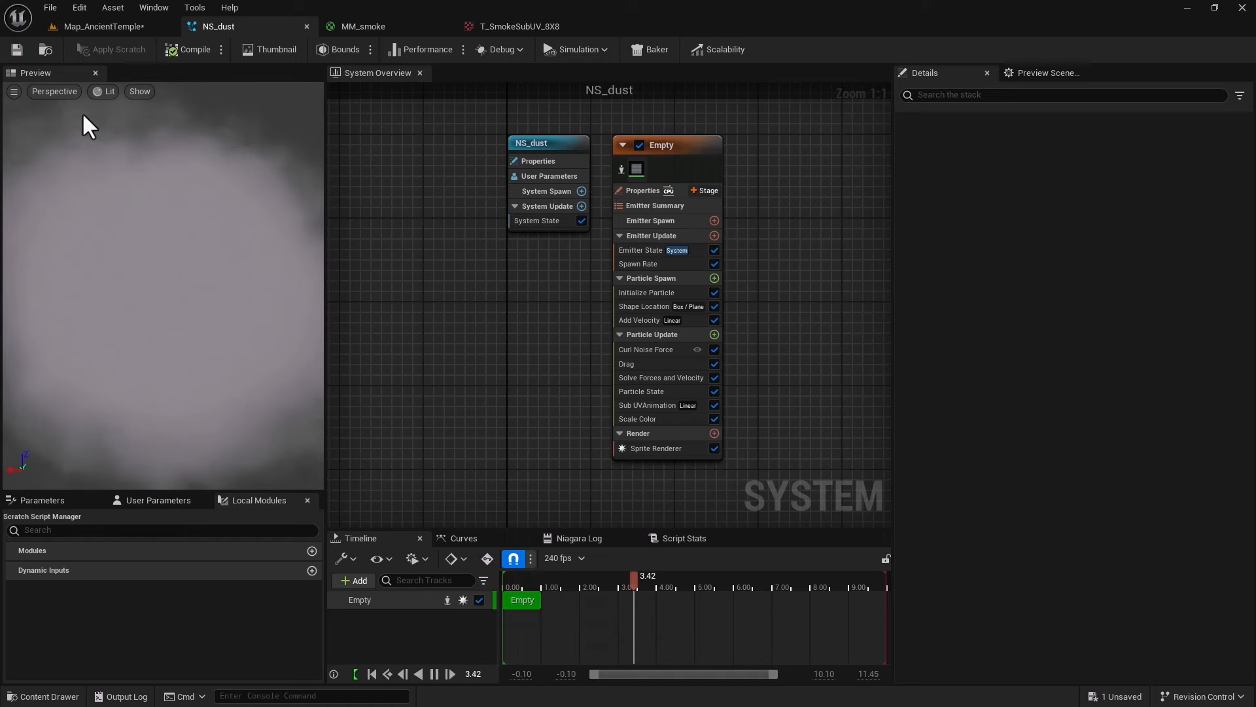
- Save the dust system and show the Map_AncientTemple viewport in Immersive Mode
scroll(117, 192, down, 5)
click(18, 53)
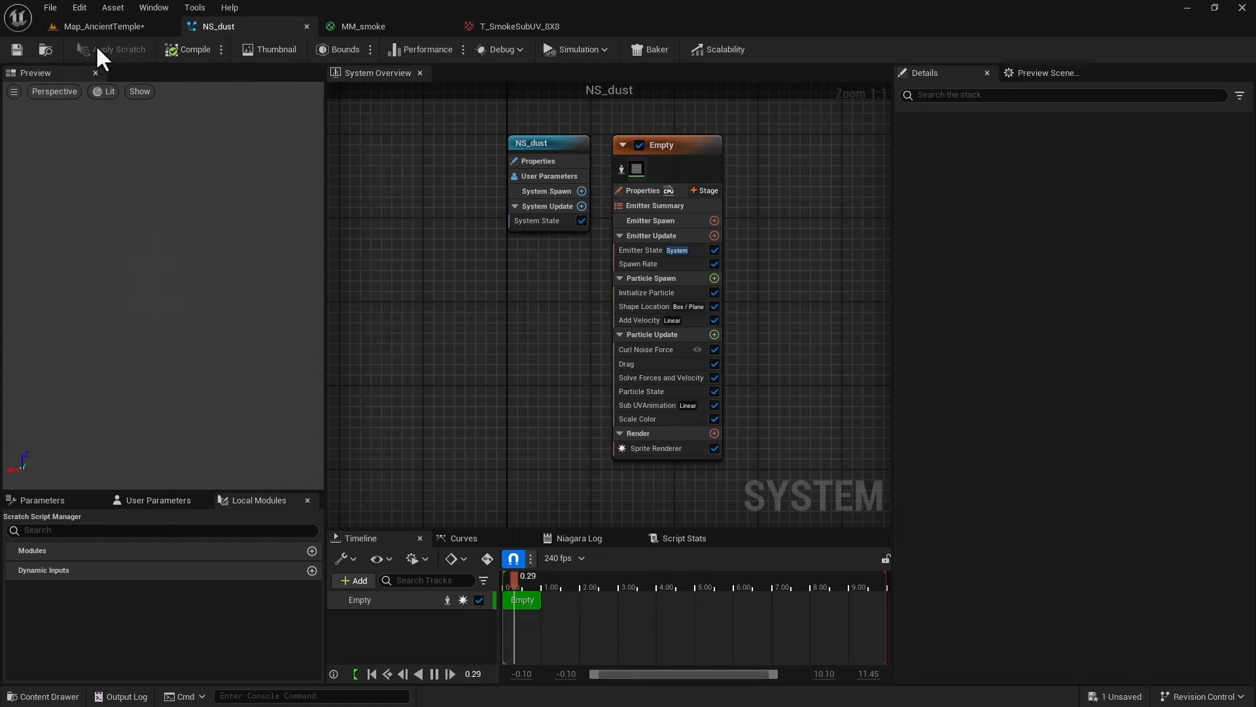
click(108, 26)
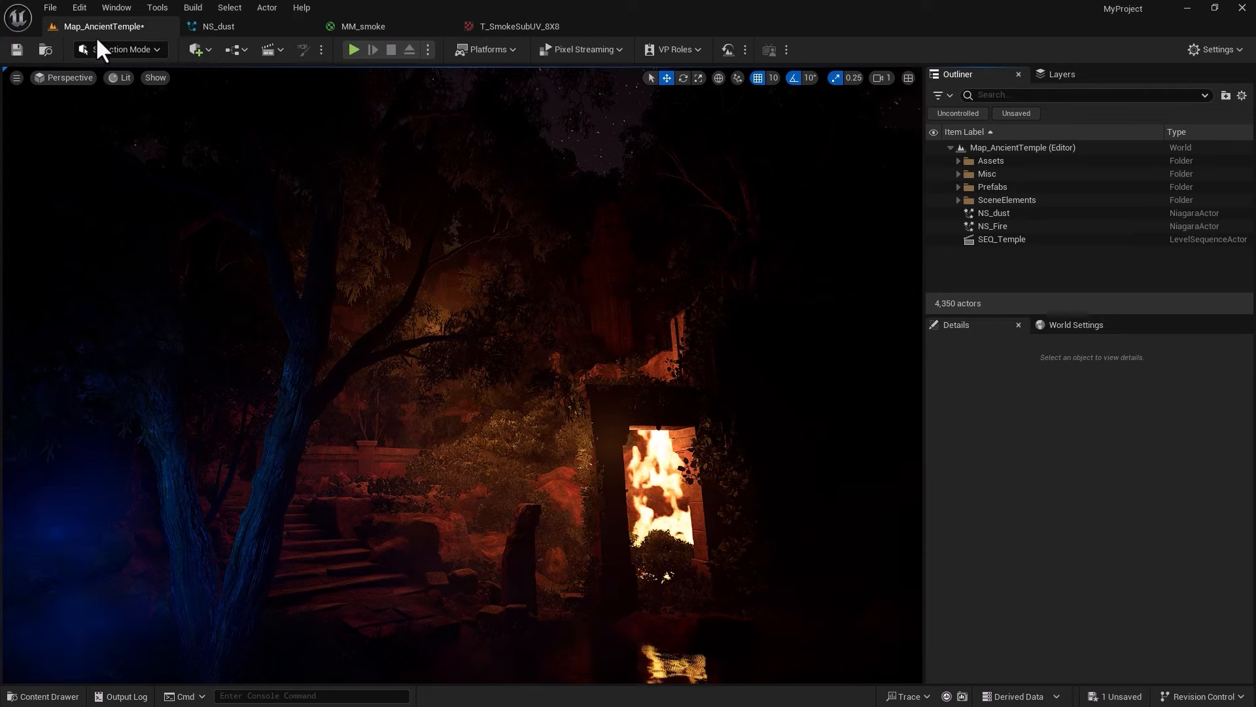
click(15, 77)
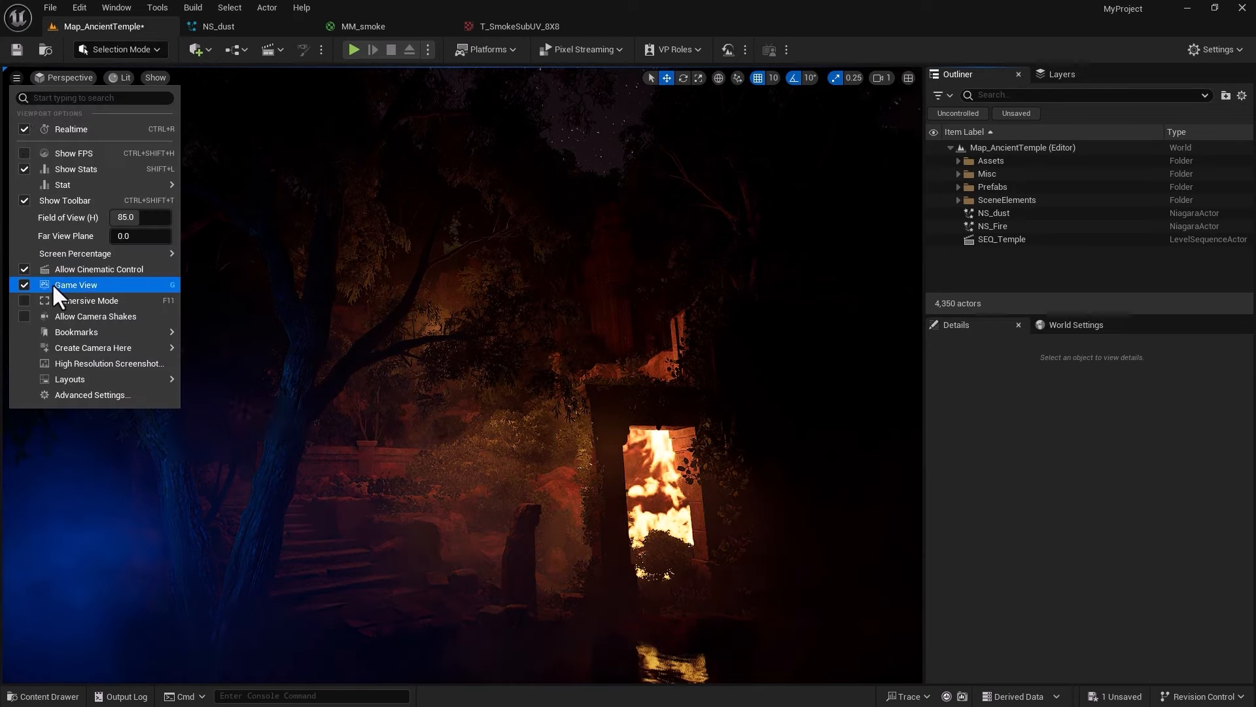
click(56, 301)
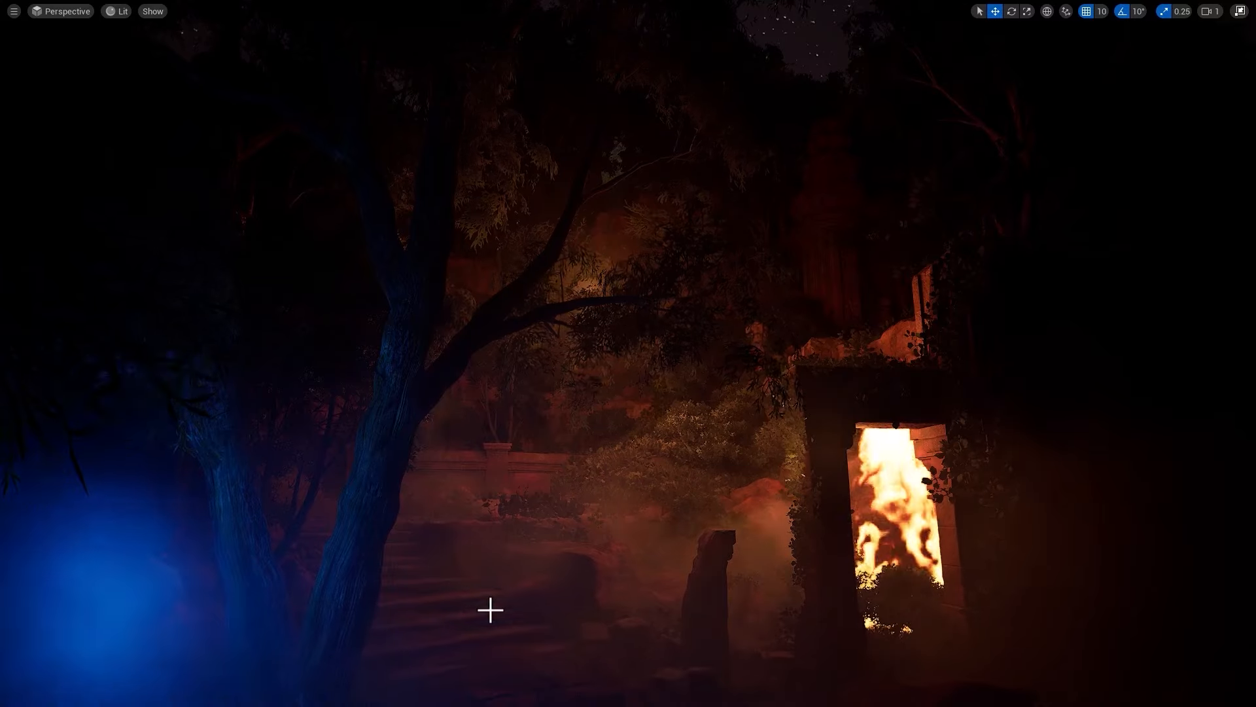
- Examine the drifting dust around the stairs, trees and burning gateway in the temple scene from several viewpoints
key(d)
right_drag(628, 353, 681, 375)
mouse_move(460, 589)
right_down()
mouse_move(468, 609)
mouse_move(451, 576)
mouse_move(458, 591)
right_up()
key(s)
key(w)
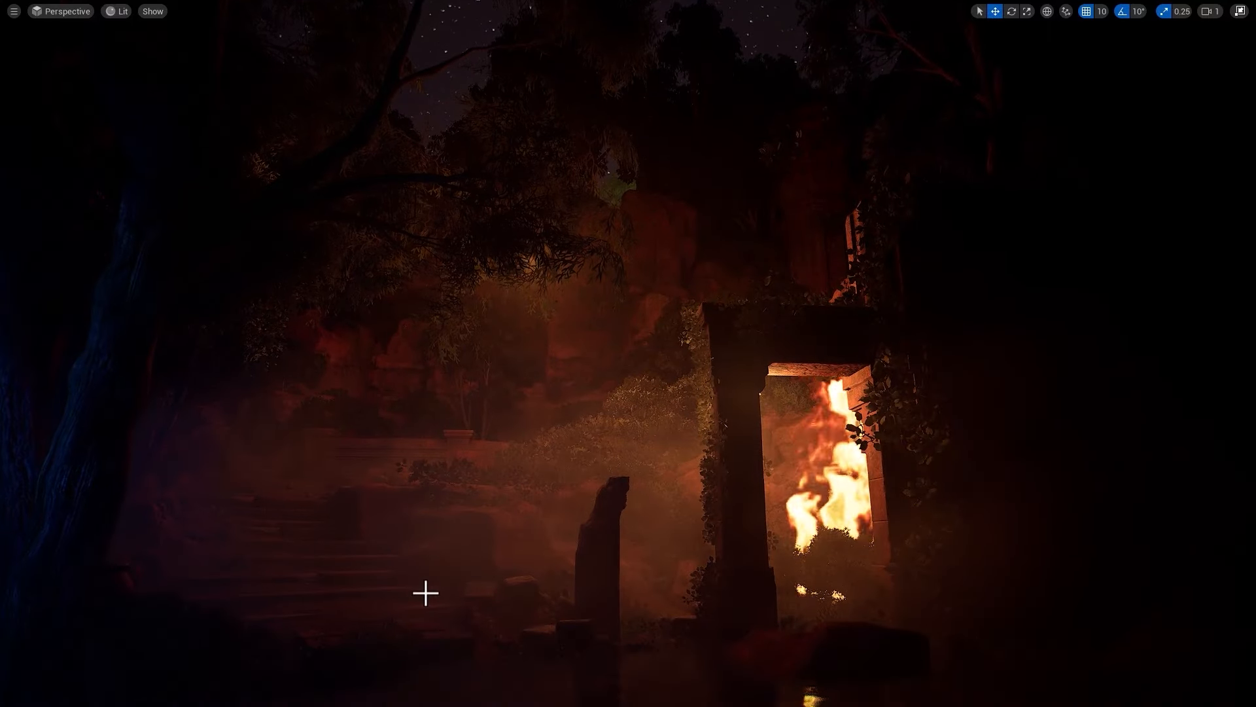
key(s)
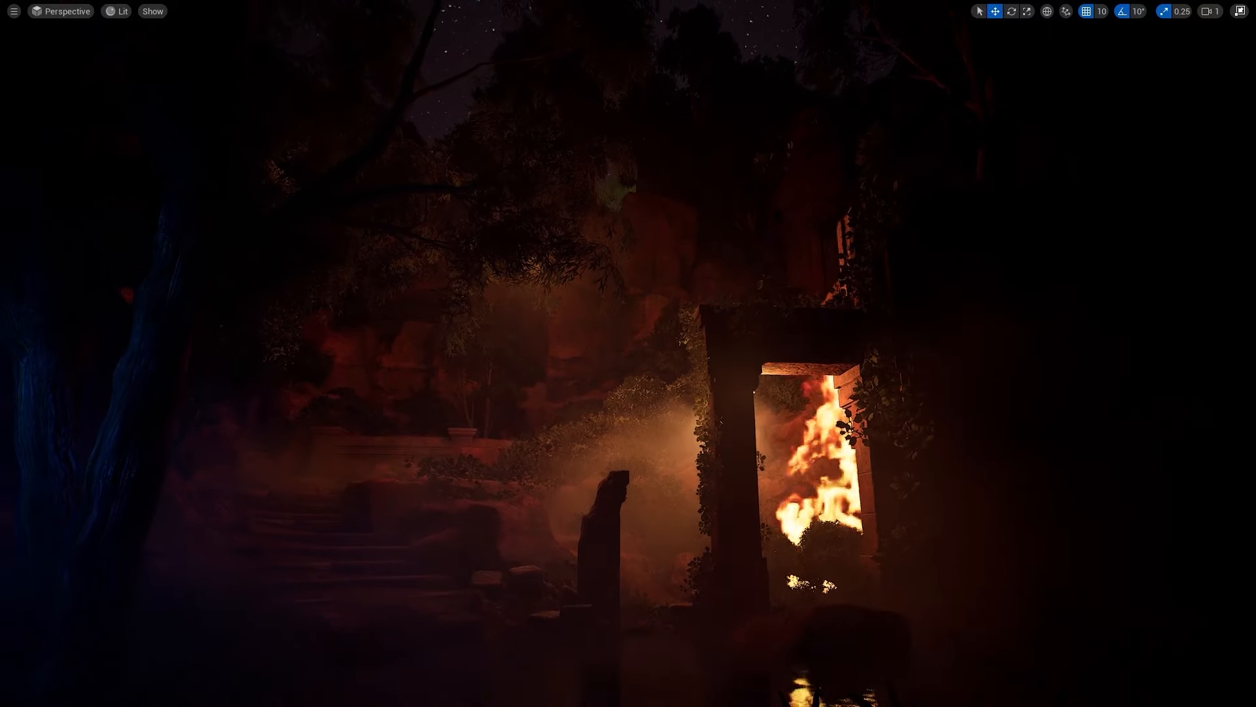
key(w)
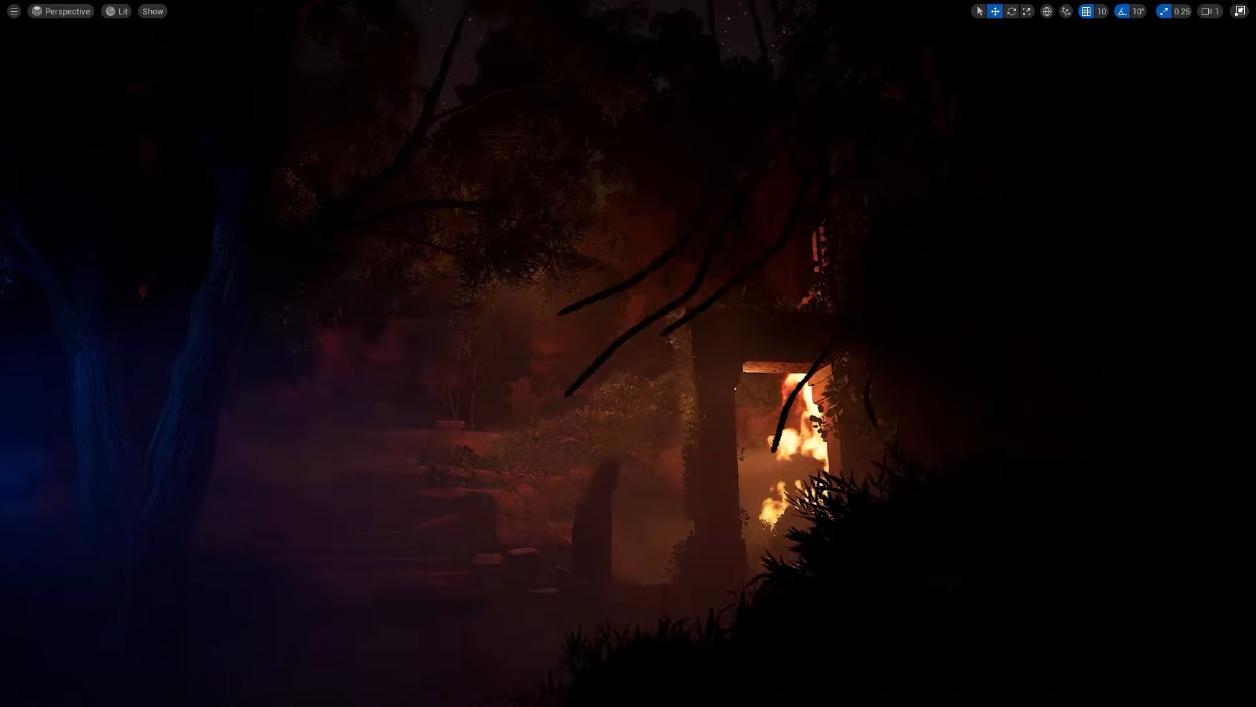
key(a)
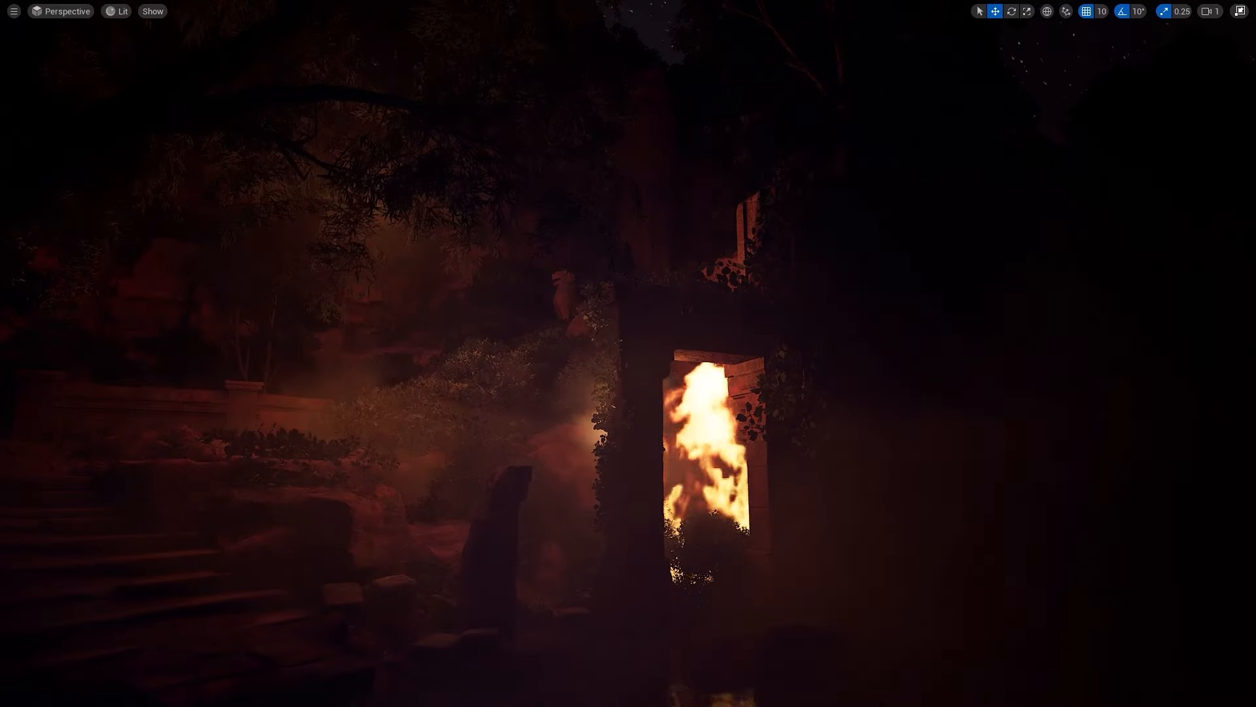
key(d)
right_drag(404, 508, 354, 508)
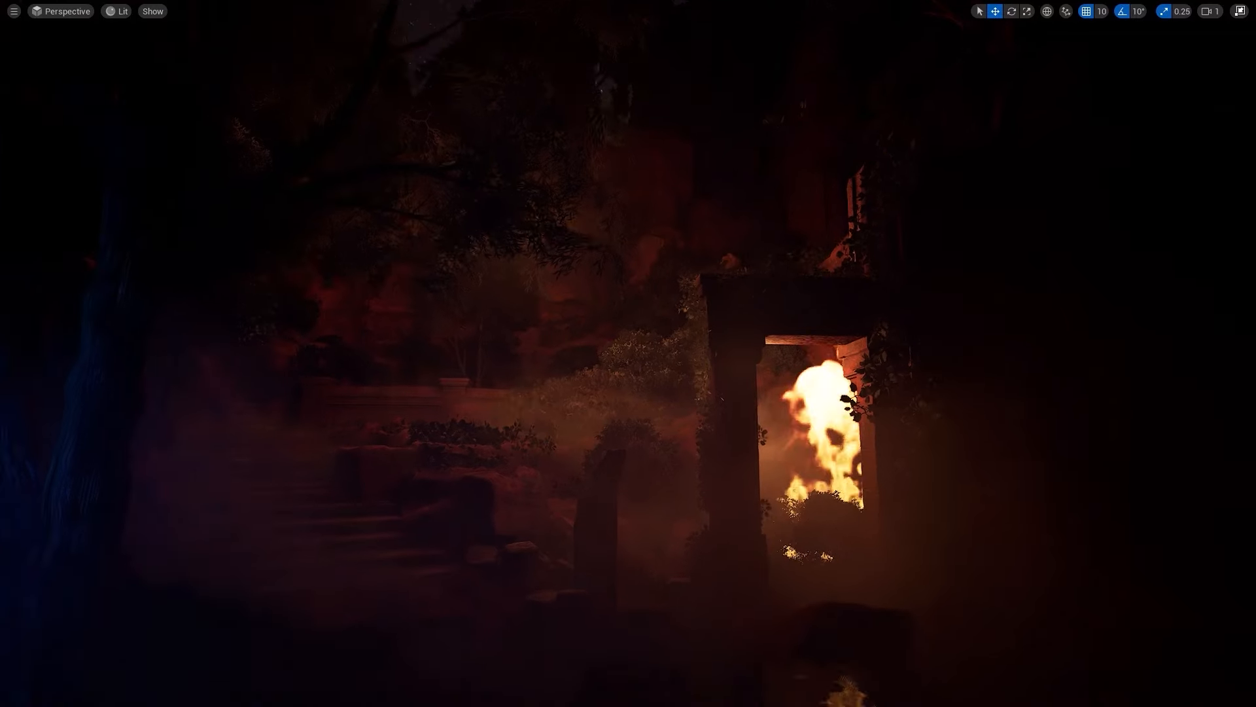
key(s)
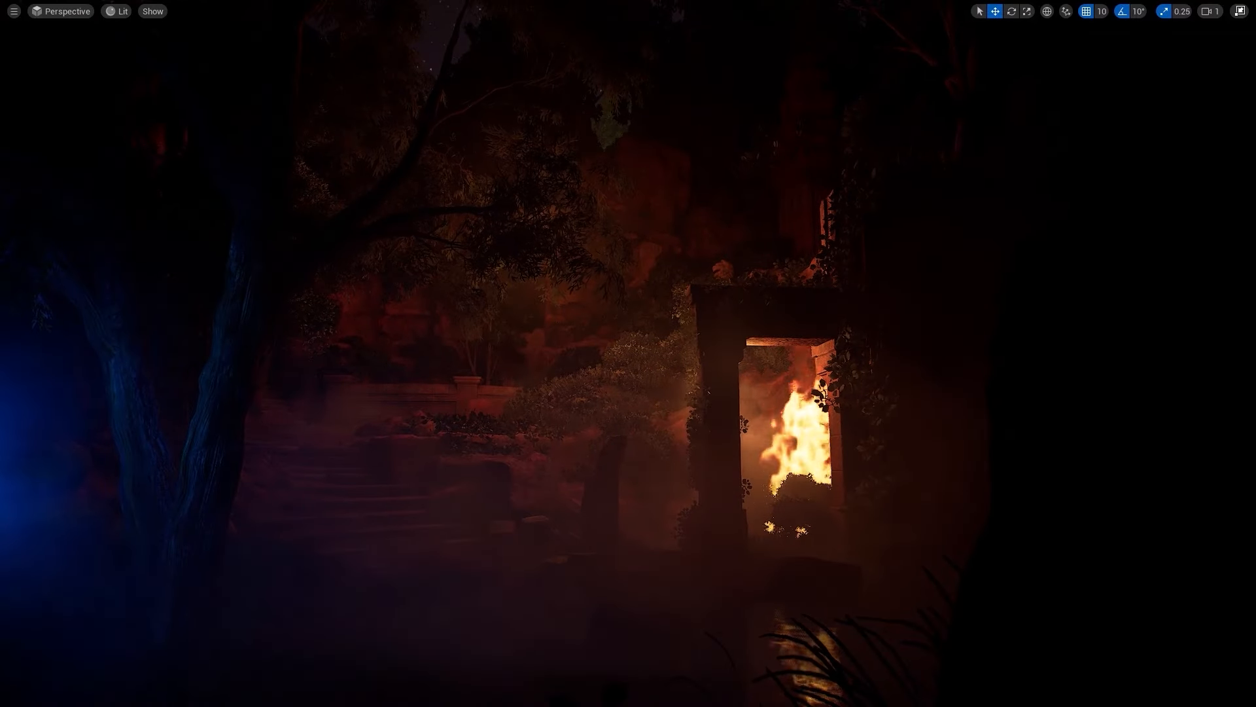